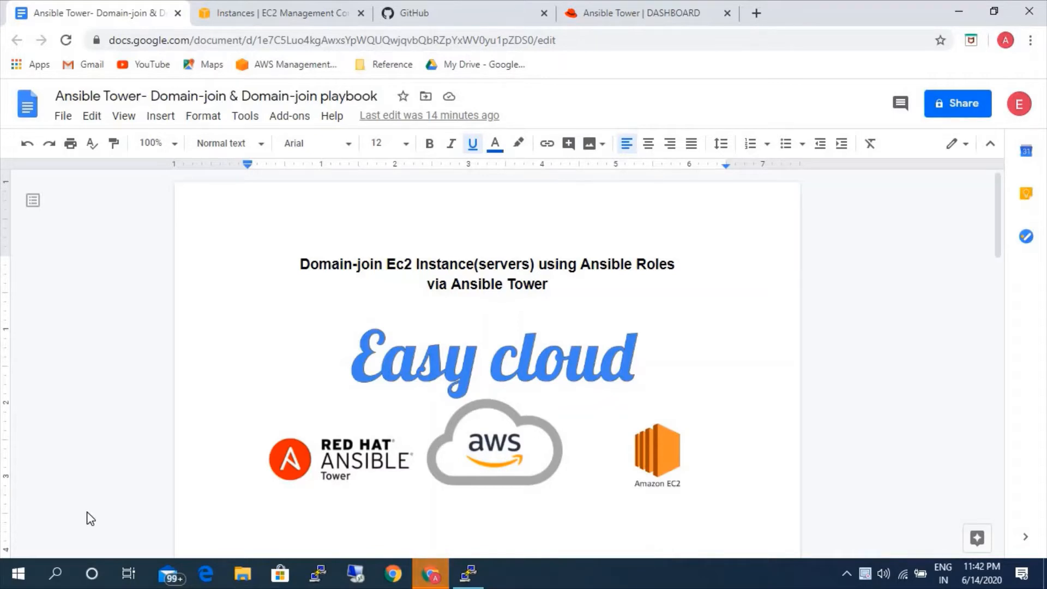
Review the document's domain credential prerequisites and open its kerberos_auth.html link in a new browser tab.
scroll(319, 478, down, 6)
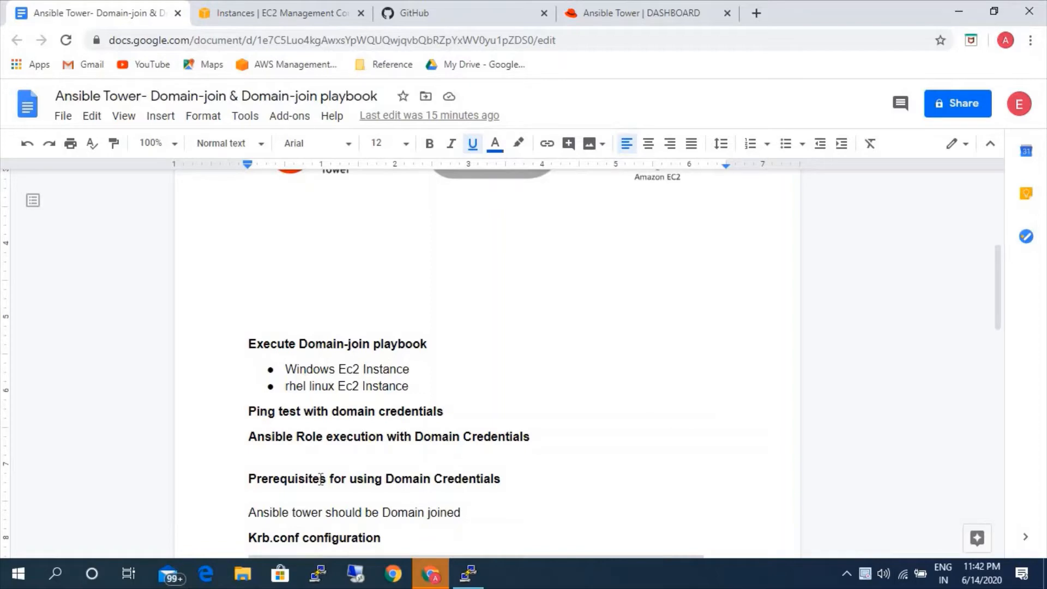
scroll(391, 435, down, 3)
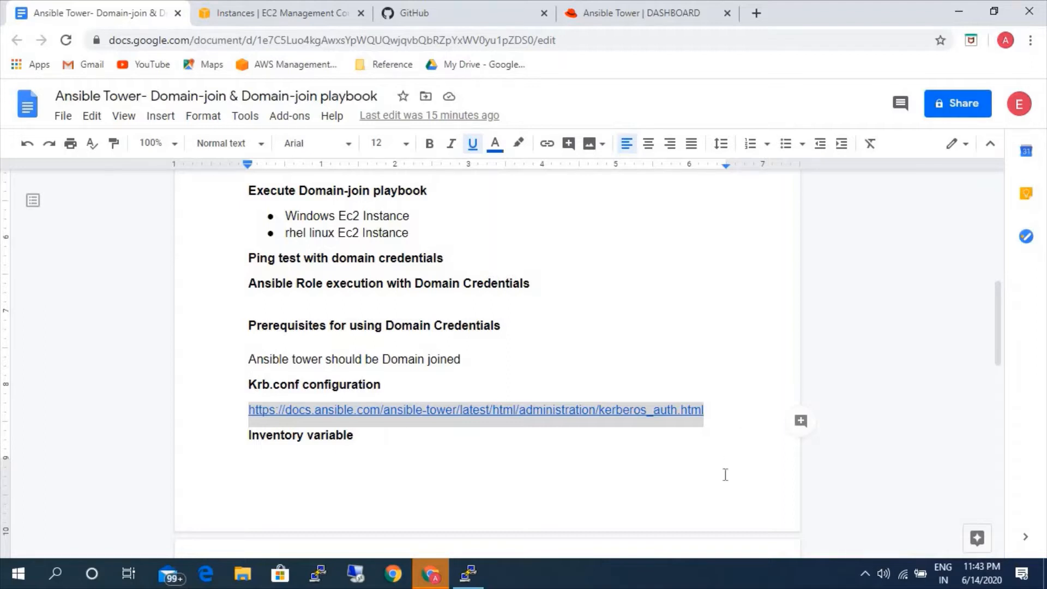
drag(713, 416, 240, 416)
key(ctrl+c)
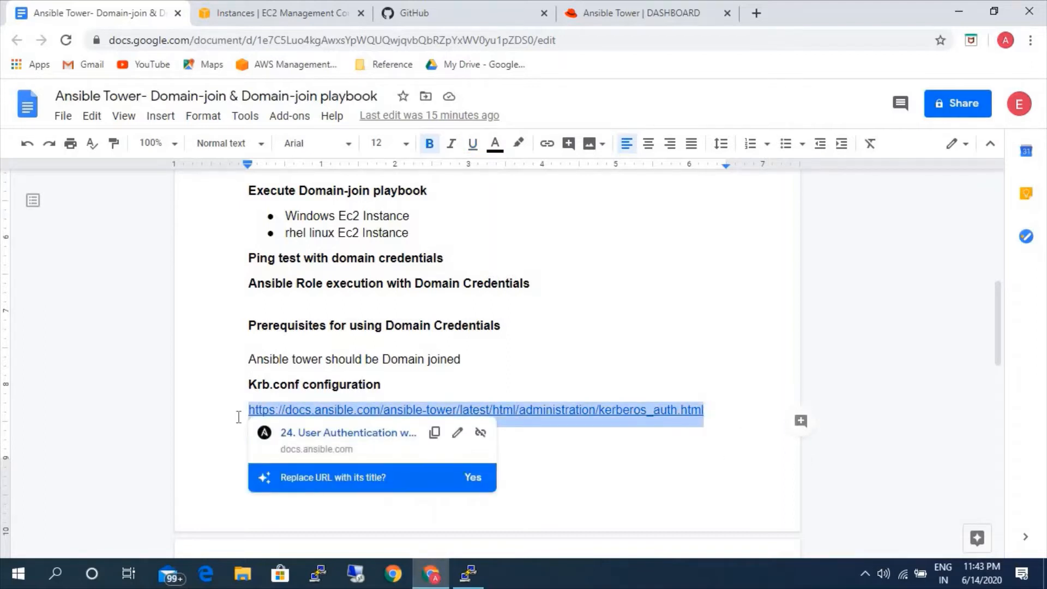
click(752, 16)
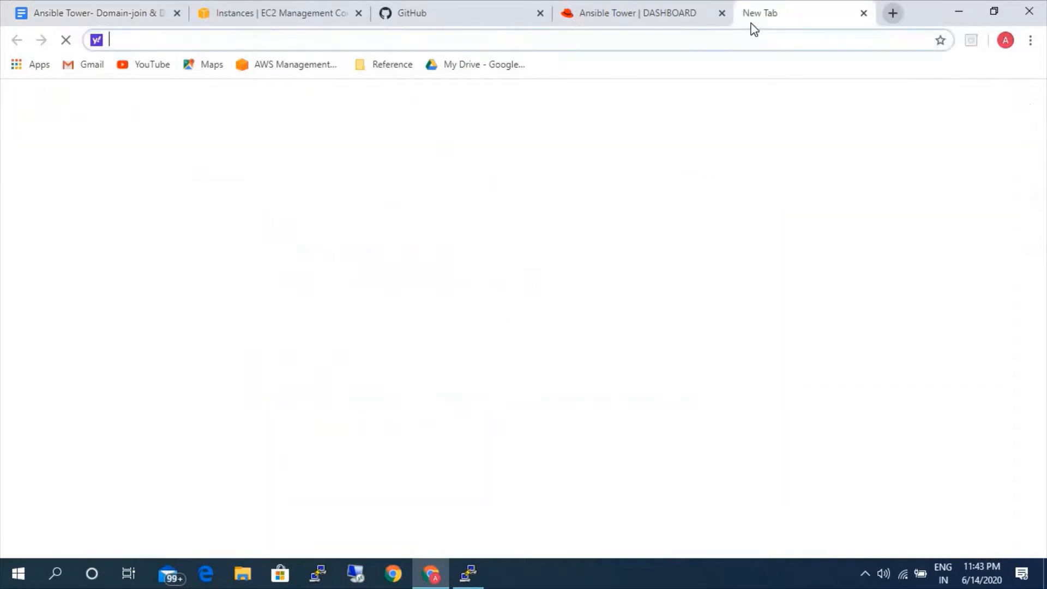
key(ctrl+v)
key(Return)
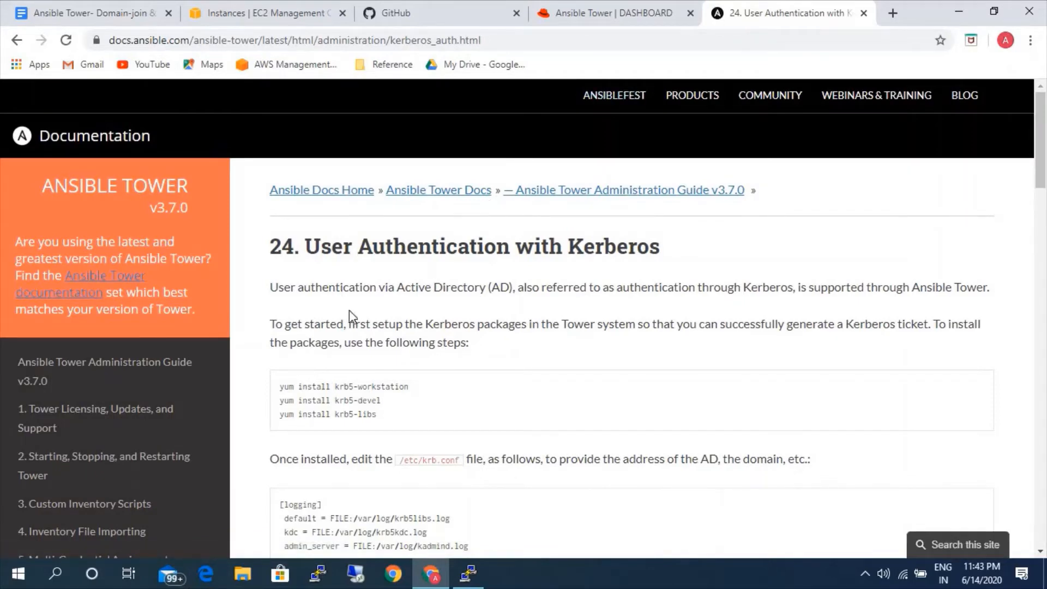
Examine the Kerberos package install commands and the sample krb.conf configuration on the Ansible documentation page.
drag(377, 414, 279, 387)
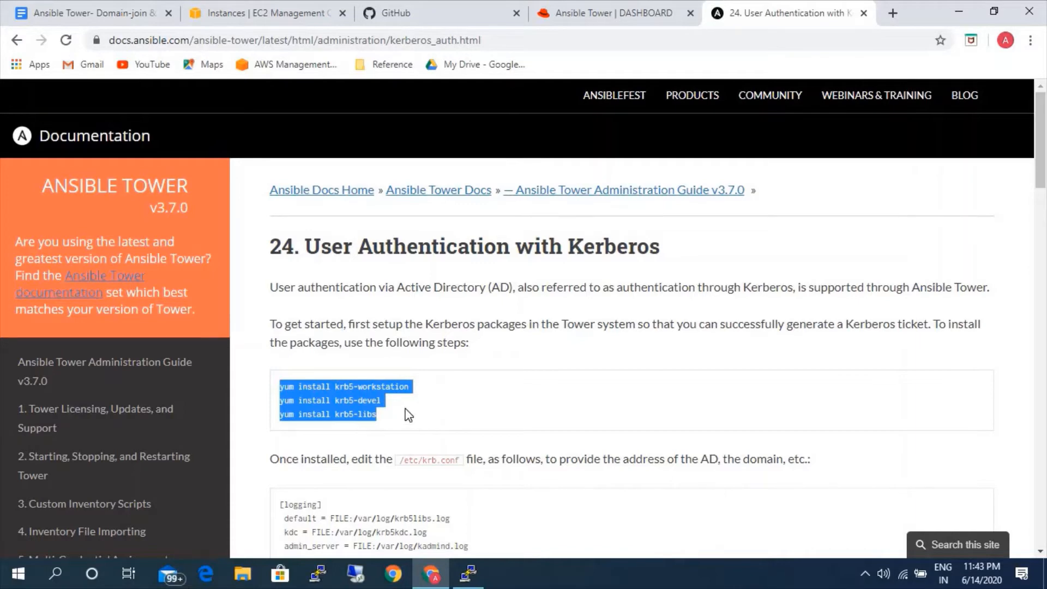
scroll(410, 412, down, 5)
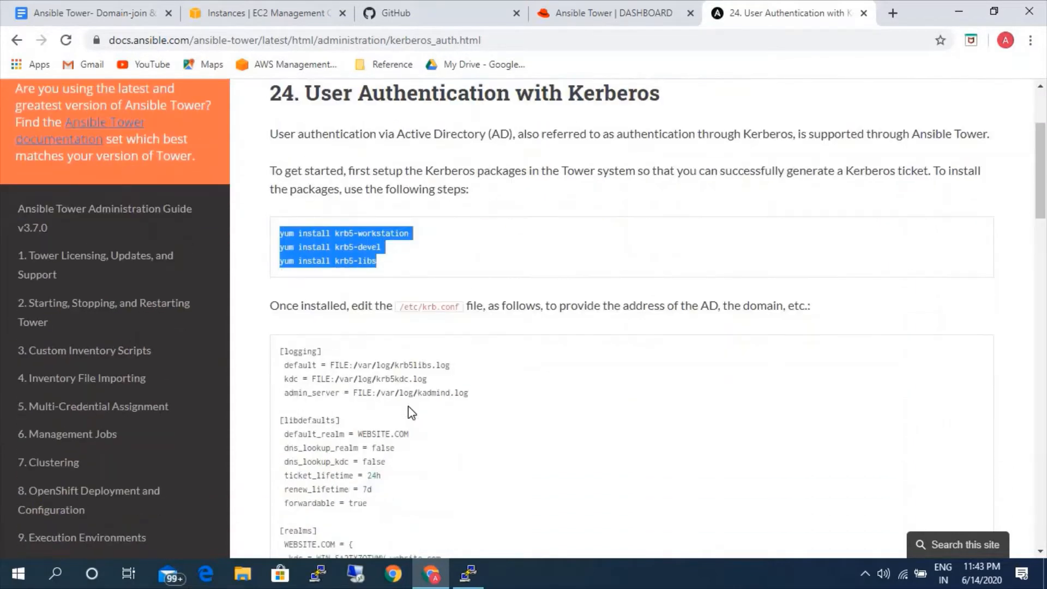
drag(401, 488, 279, 198)
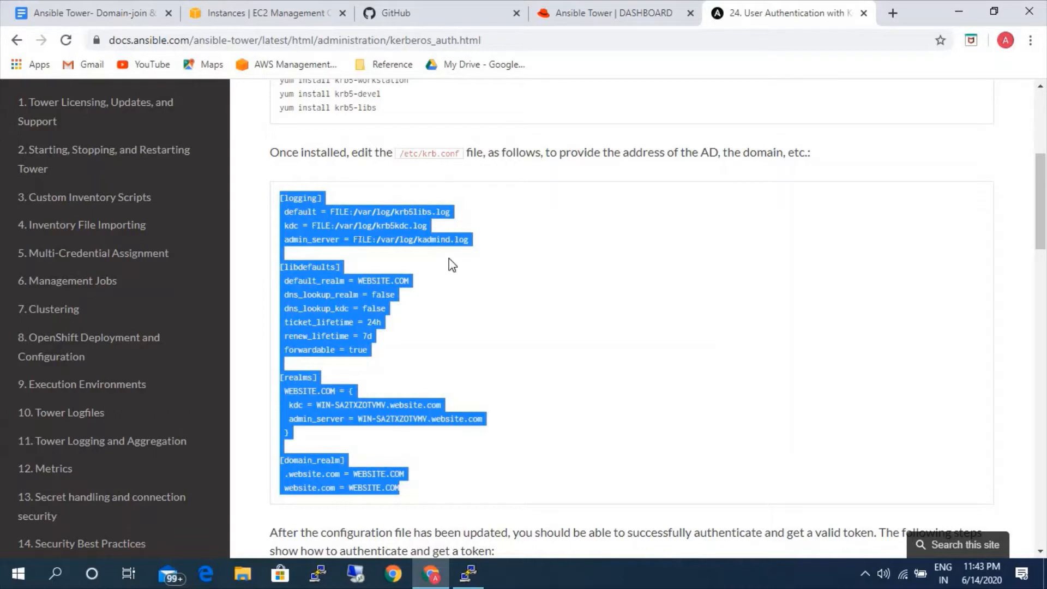
click(377, 302)
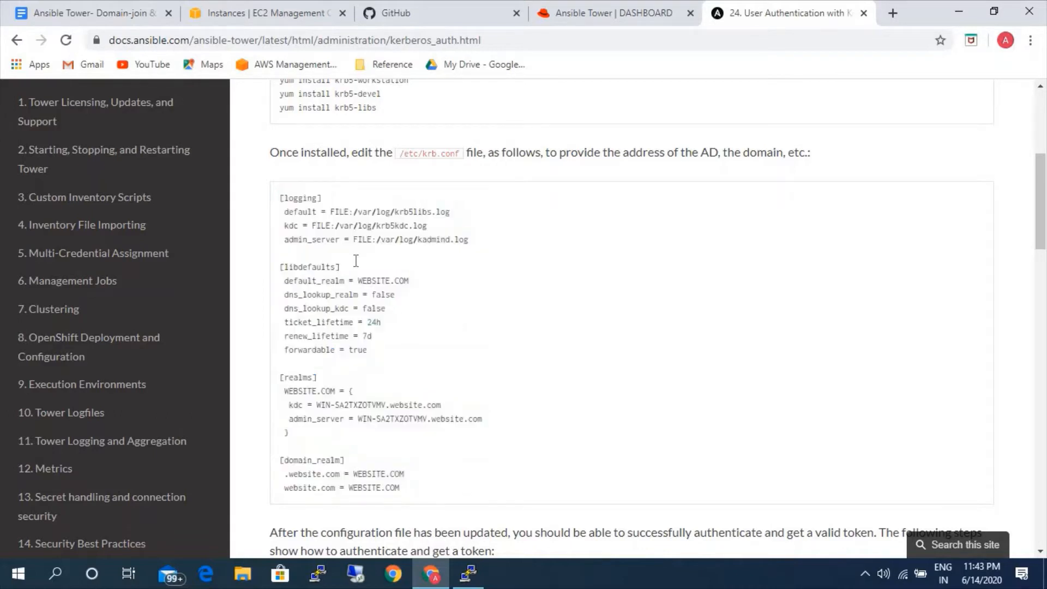
Return to the prerequisites in the Google Docs document, and switch to the PuTTY terminal session.
click(90, 17)
scroll(480, 474, up, 3)
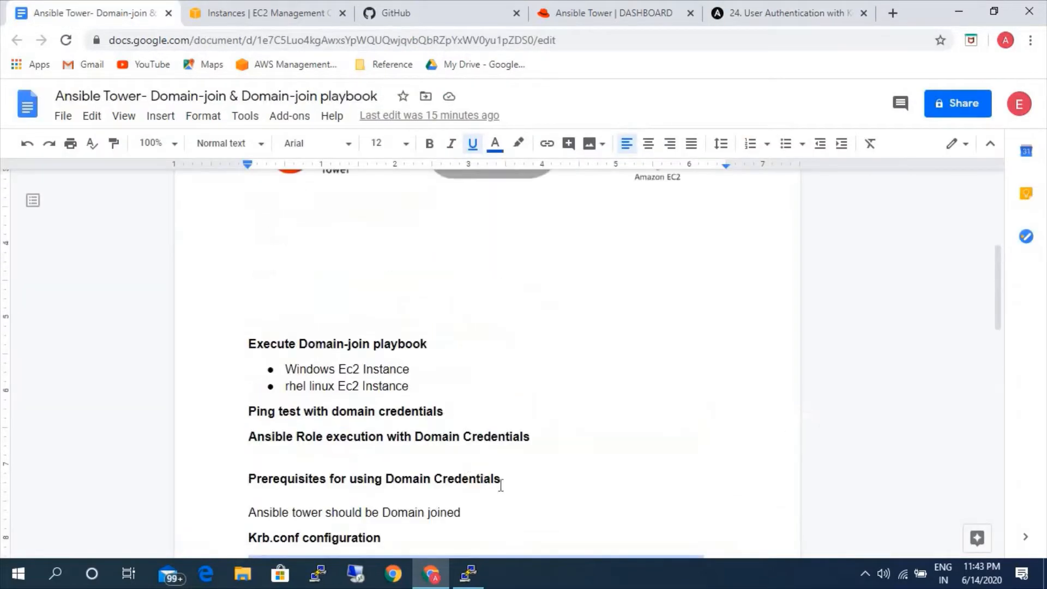
click(468, 572)
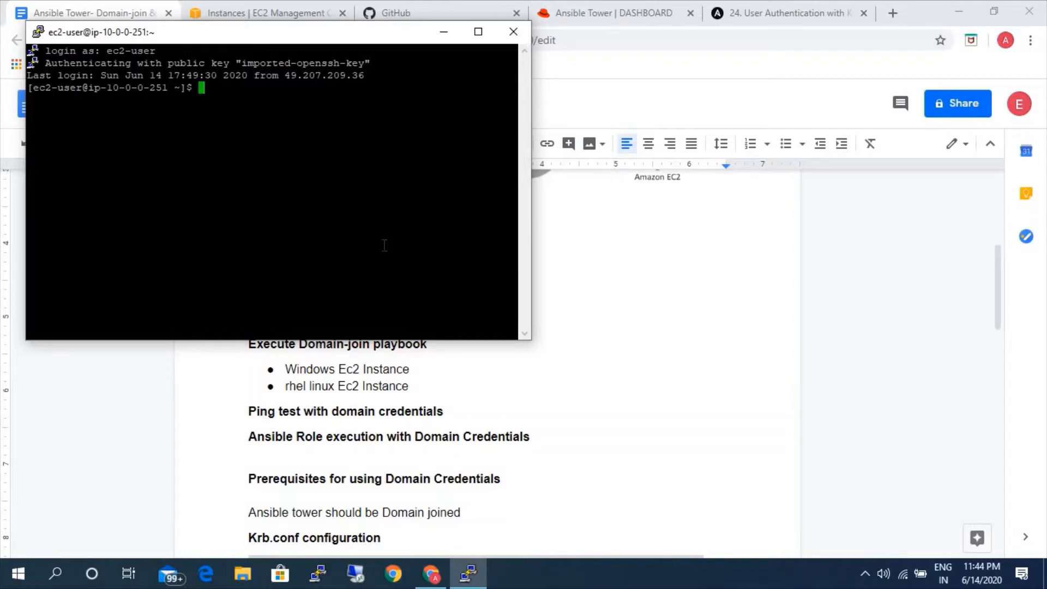
text(vi /etc/krb.con)
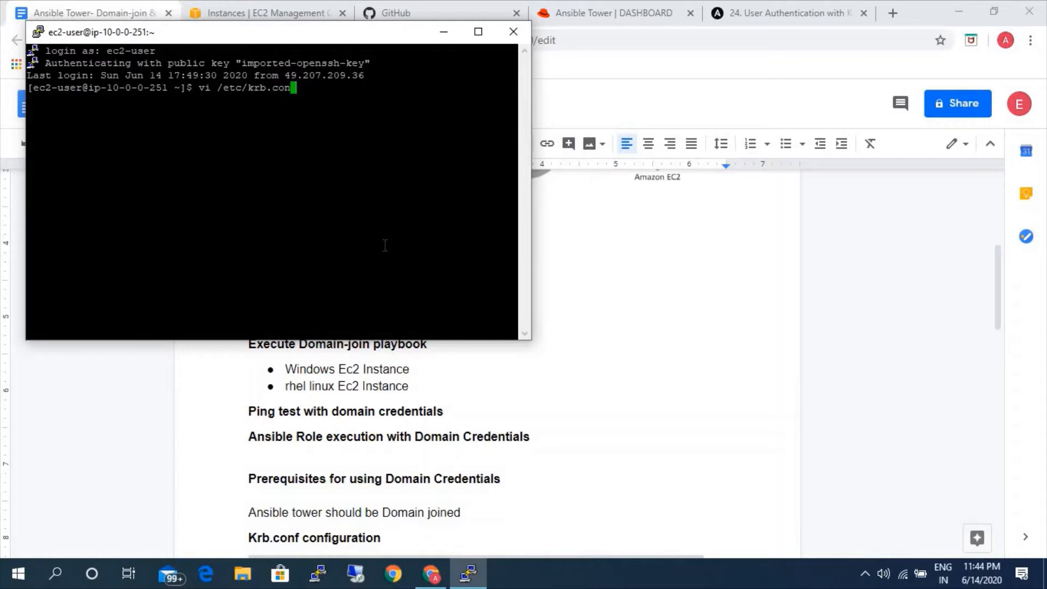
text(f)
key(Return)
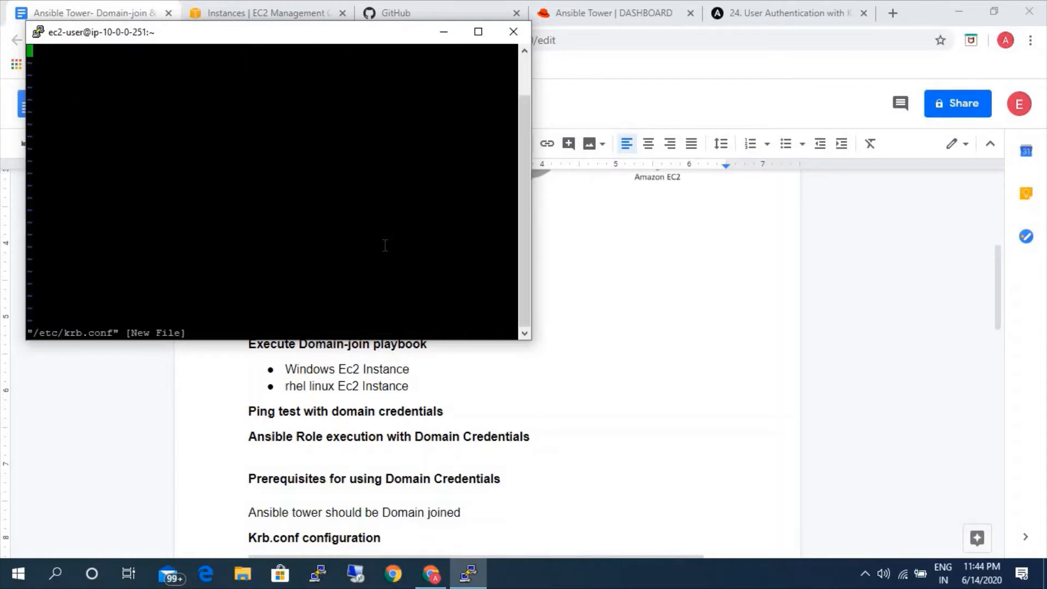
text(:q)
key(Return)
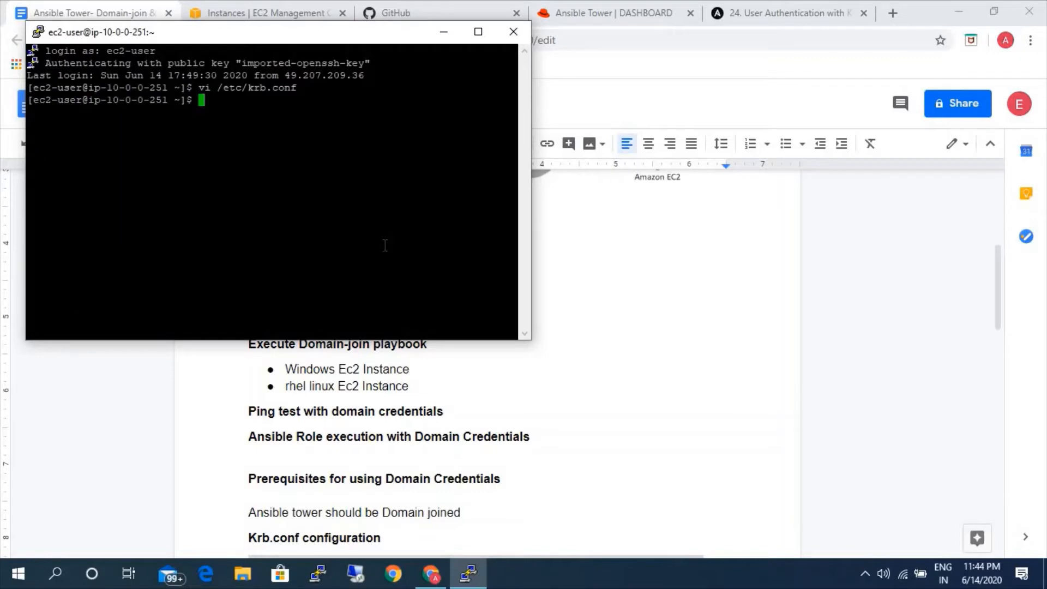
Open /etc/krb5.conf in vi and maximize the terminal window.
text(v)
text(i /etc/krb5.conf)
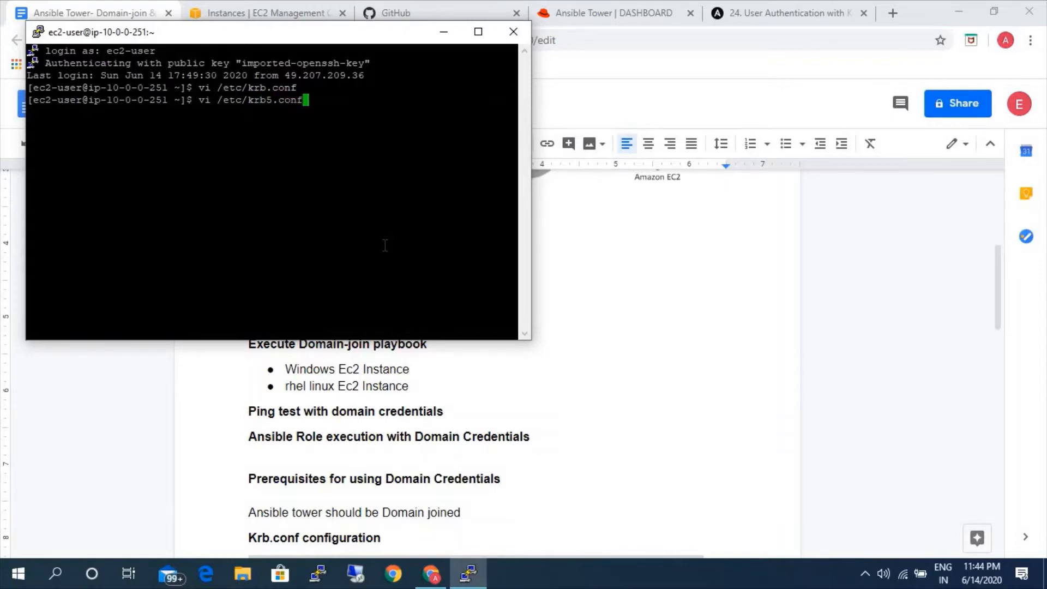
key(Return)
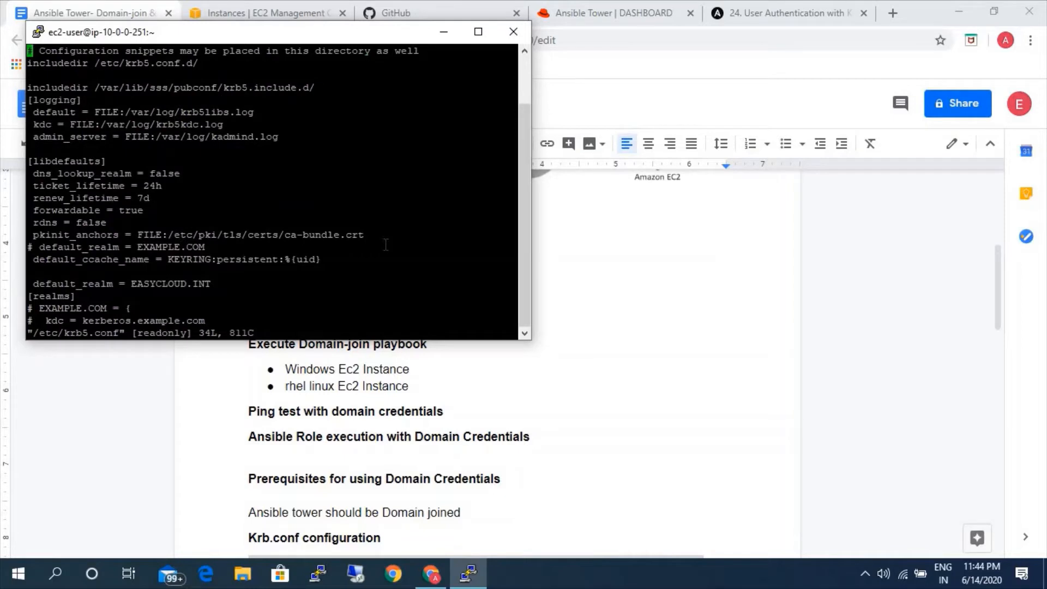
click(479, 32)
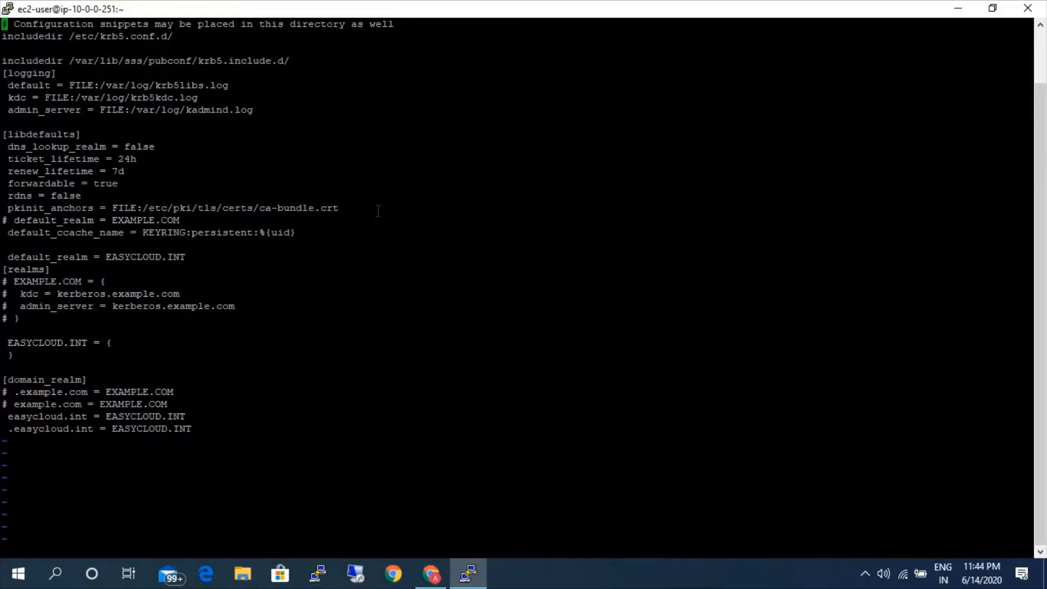
Try to uncomment the EXAMPLE.COM realm line and its kdc and admin_server lines under [realms].
key(Down)
key(Down)
key(Down)
key(Down)
key(Down)
key(Down)
key(Down)
key(Down)
key(Down)
key(Down)
key(Down)
key(Down)
key(Down)
key(Down)
key(Down)
key(Down)
key(Down)
key(Down)
key(Down)
key(Down)
key(Down)
key(i)
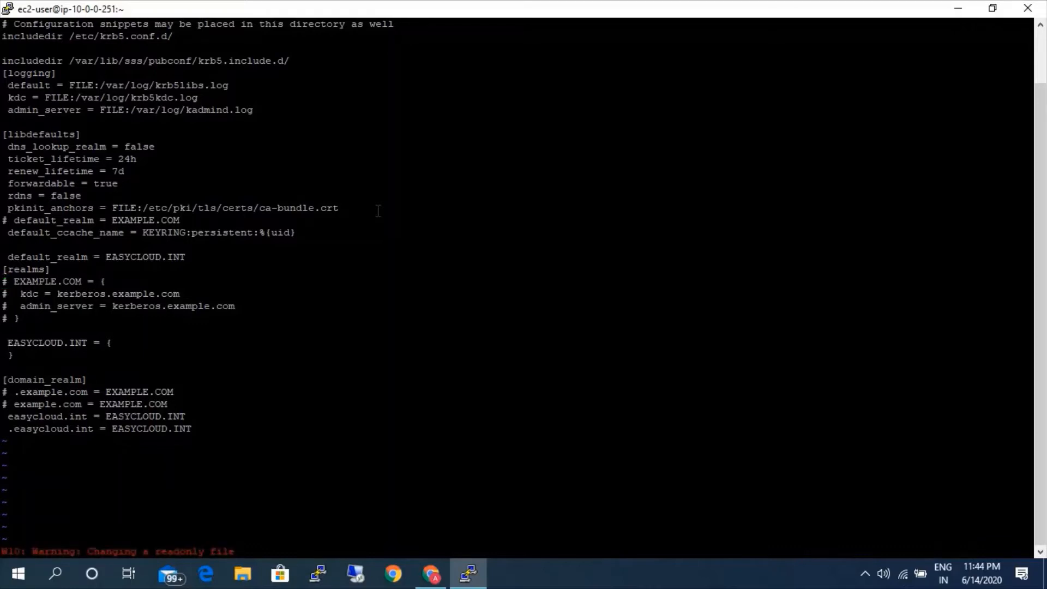
key(Delete)
key(Down)
key(Delete)
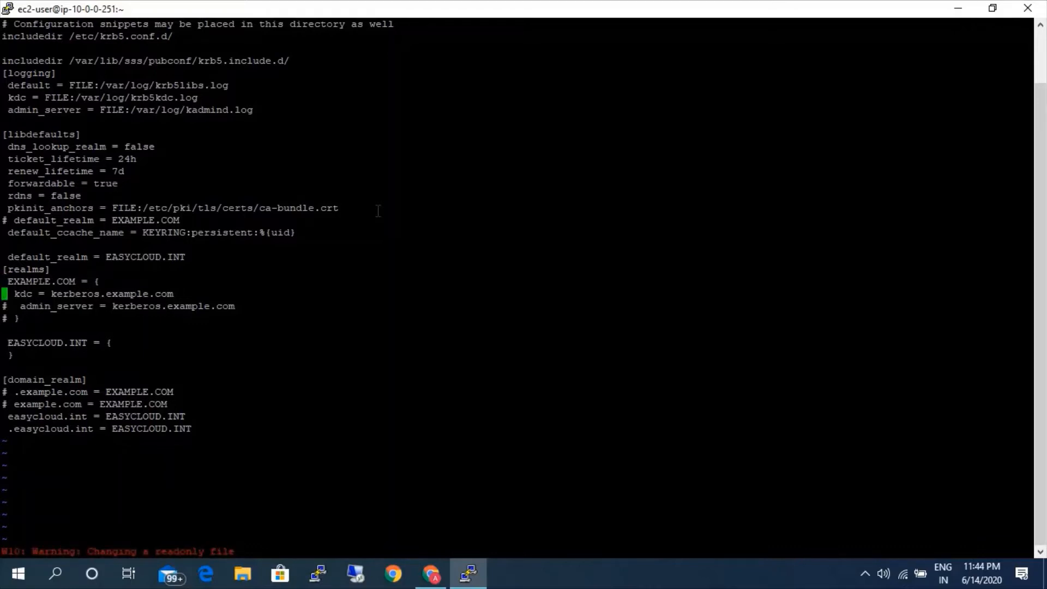
key(Down)
key(Delete)
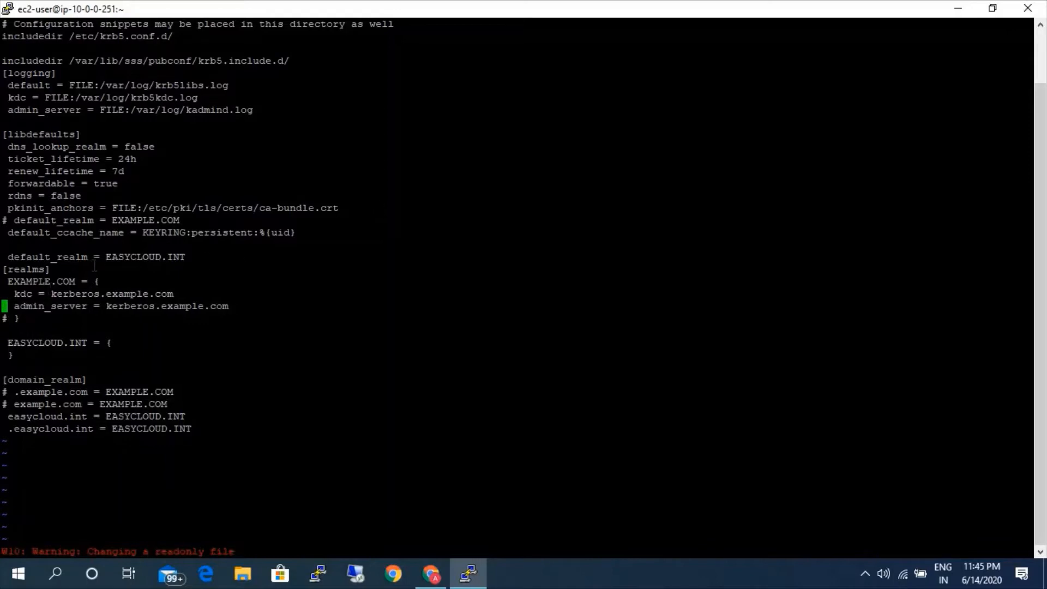
Quit vi without saving the edits to /etc/krb5.conf.
key(Up)
key(Up)
key(Up)
key(Down)
key(Right)
key(Right)
key(Right)
key(Right)
key(Right)
key(Right)
key(Right)
key(Right)
key(Right)
key(Right)
key(Right)
text(:q!)
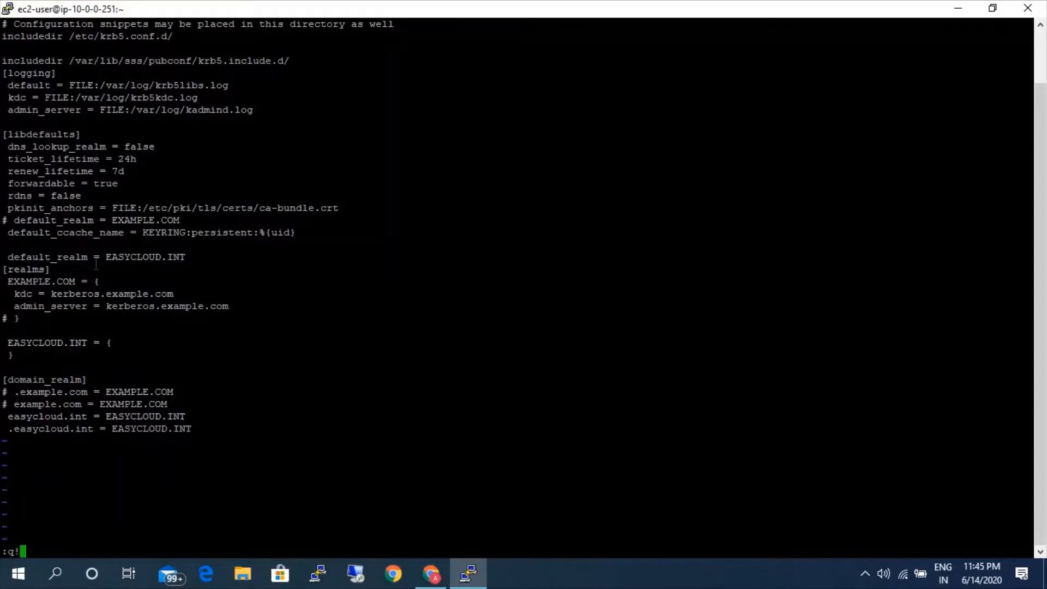
key(Return)
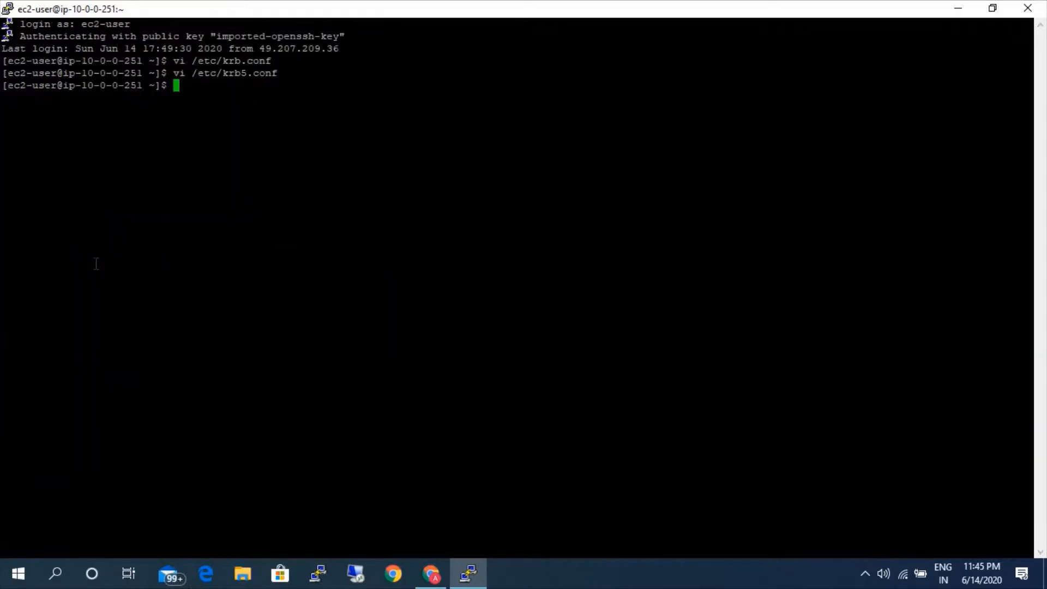
Run nslookup on 10.0.0.44 and copy the fully qualified server host name ending in easycloud.int, without its trailing dot.
text(ns)
text(loo)
text(l)
key(BackSpace)
text(kup10.0.0)
key(BackSpace)
key(BackSpace)
key(BackSpace)
key(BackSpace)
key(BackSpace)
key(BackSpace)
text(1.)
key(BackSpace)
text(0.0.0.44)
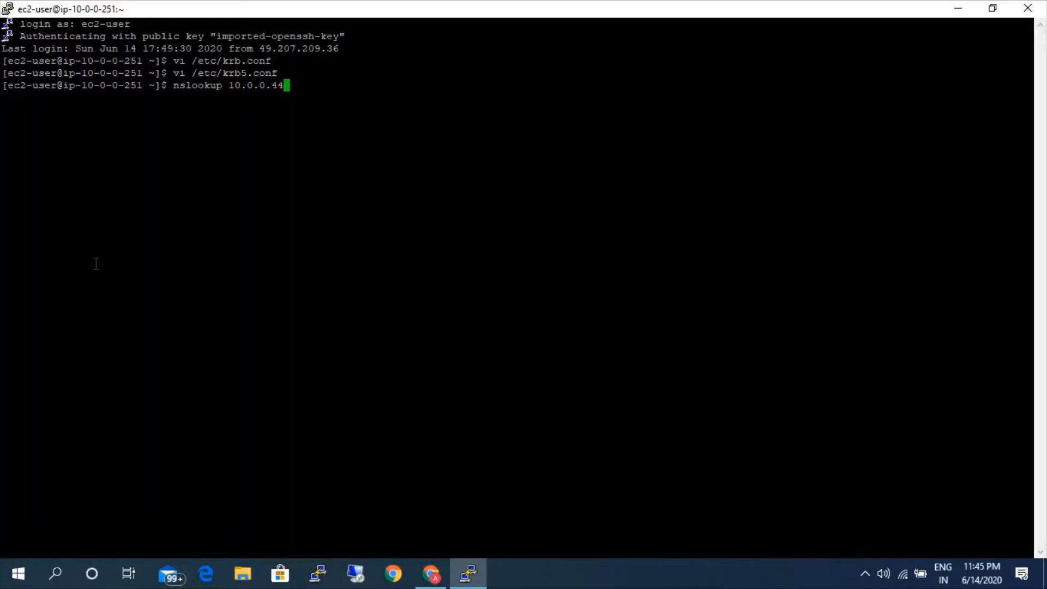
key(Return)
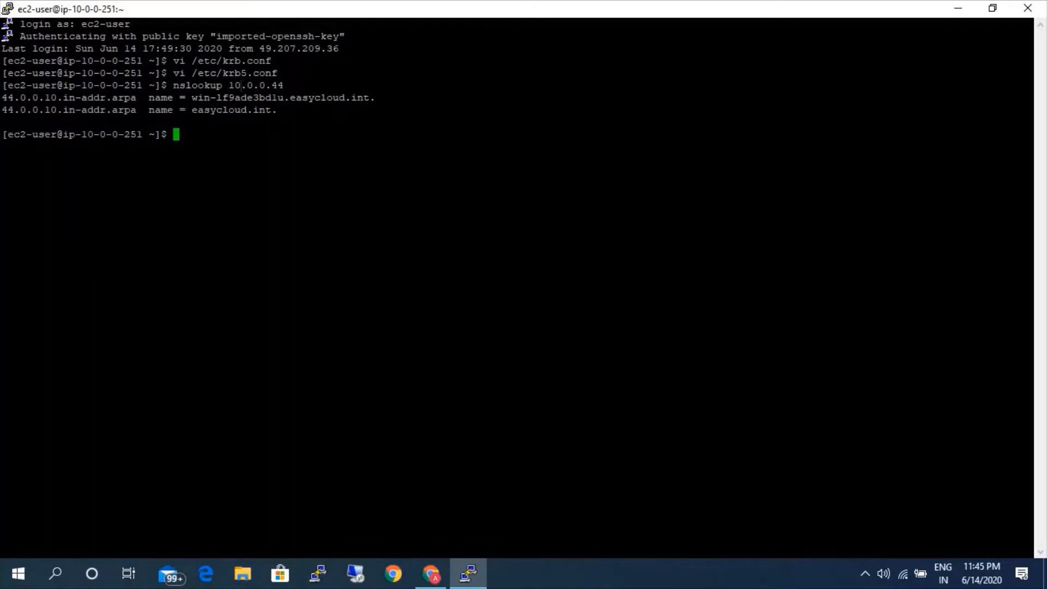
drag(194, 114, 277, 112)
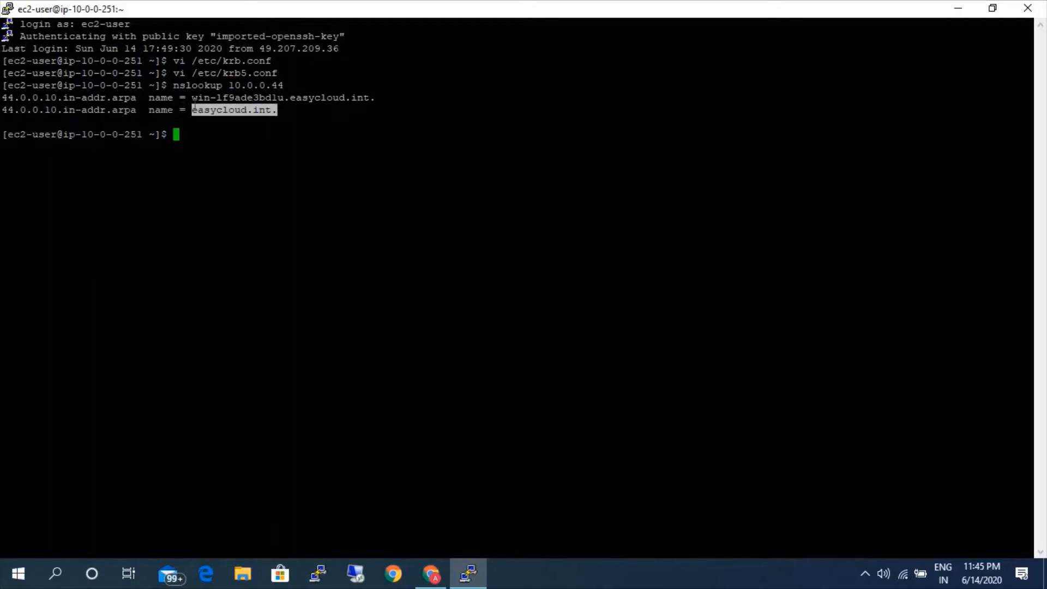
drag(192, 98, 369, 98)
key(ctrl+c)
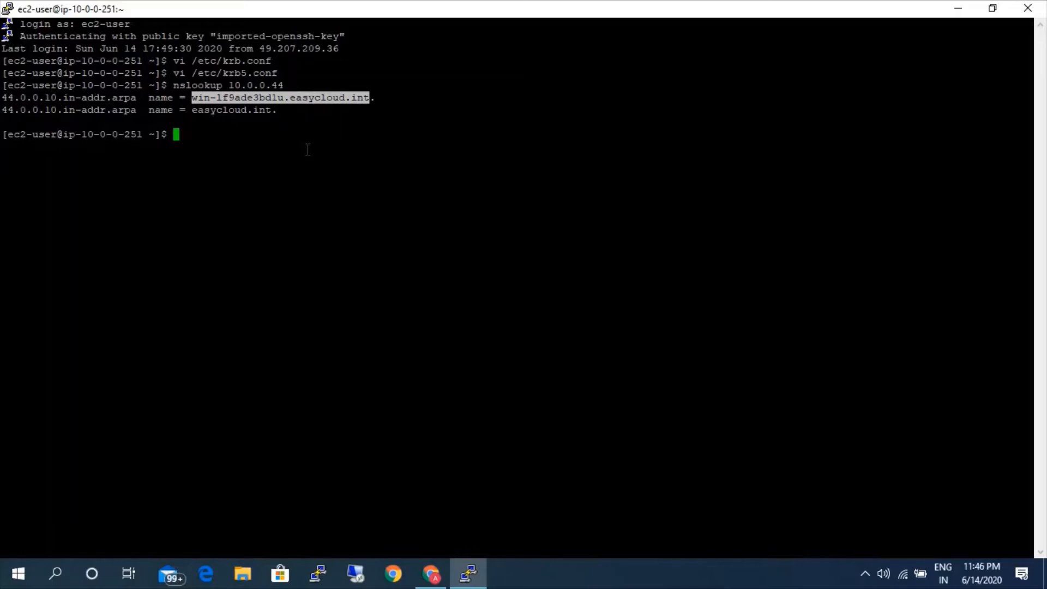
Reopen /etc/krb5.conf in vi and uncomment the whole EXAMPLE.COM block under [realms], including its closing brace.
key(Up)
key(Up)
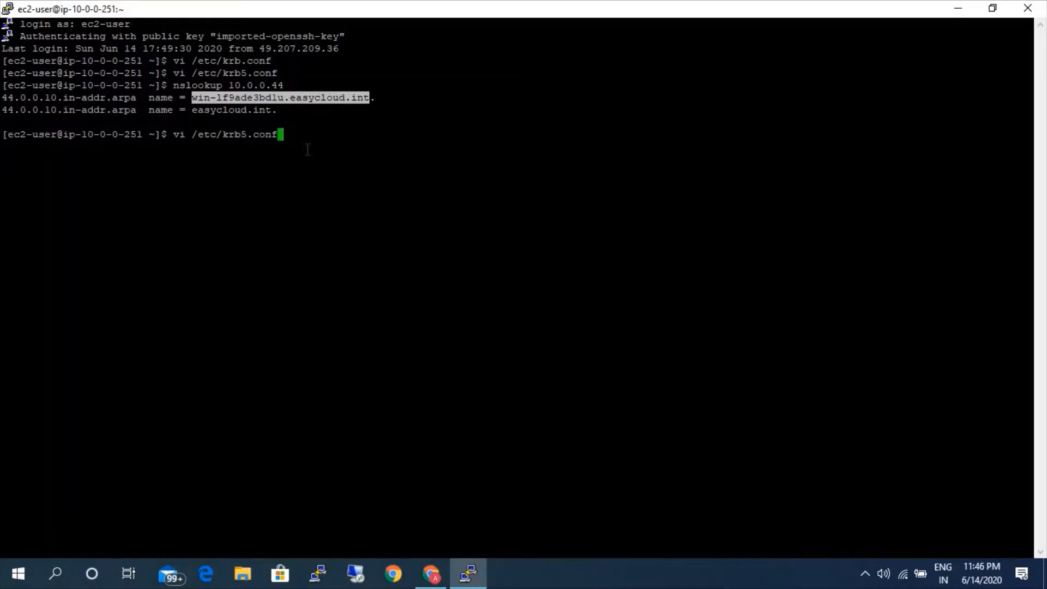
key(Return)
key(Down)
key(Down)
key(Down)
key(Down)
key(Down)
key(Down)
key(Down)
key(Down)
key(Down)
key(Down)
key(Down)
key(Down)
key(Down)
key(Down)
key(Down)
key(Down)
key(Down)
key(Down)
key(Down)
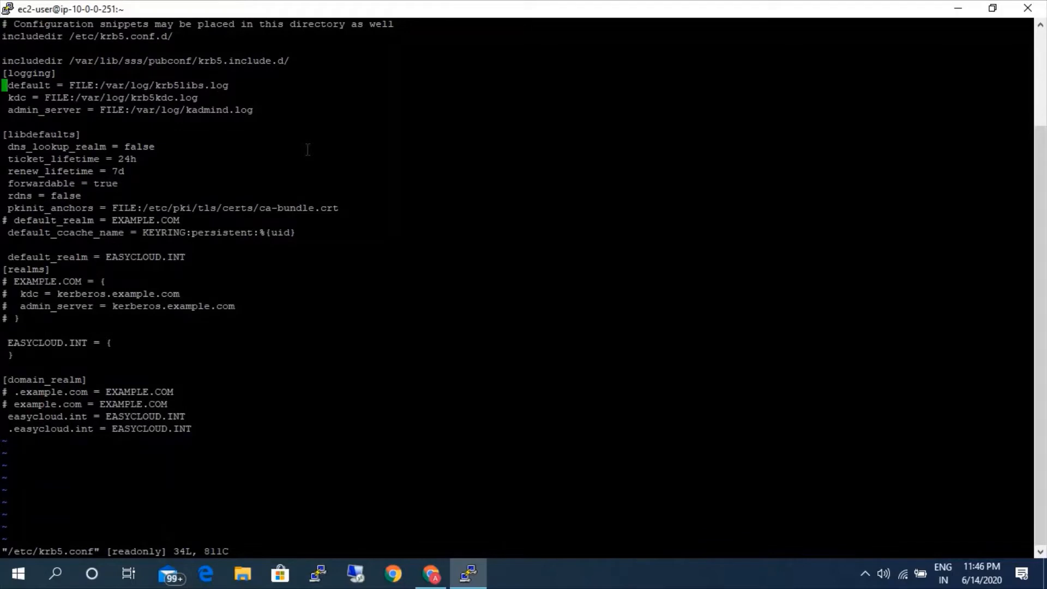
key(Down)
key(Down)
key(i)
key(Delete)
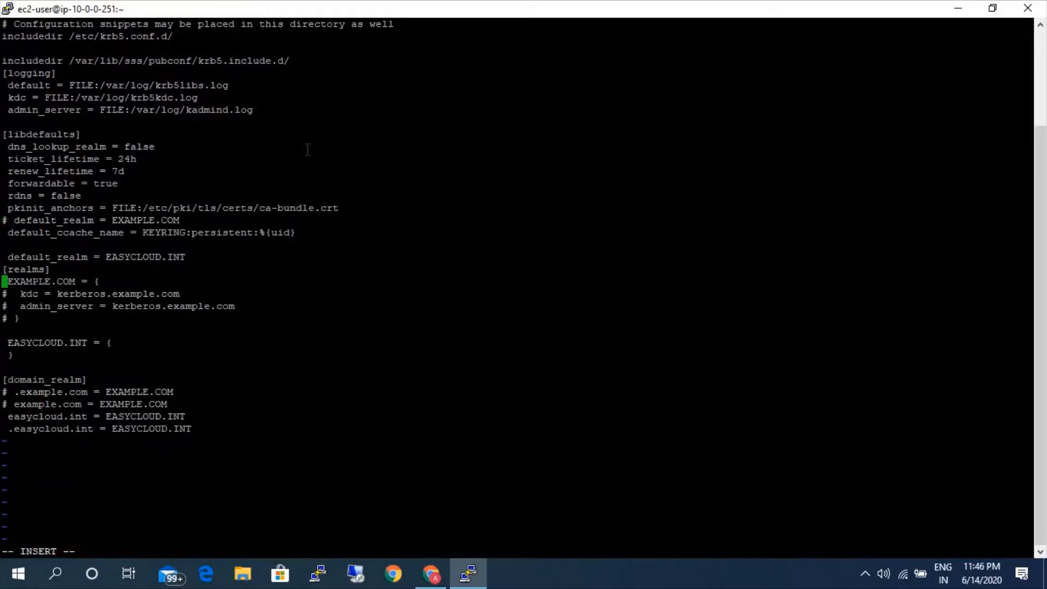
key(Down)
key(Delete)
key(Down)
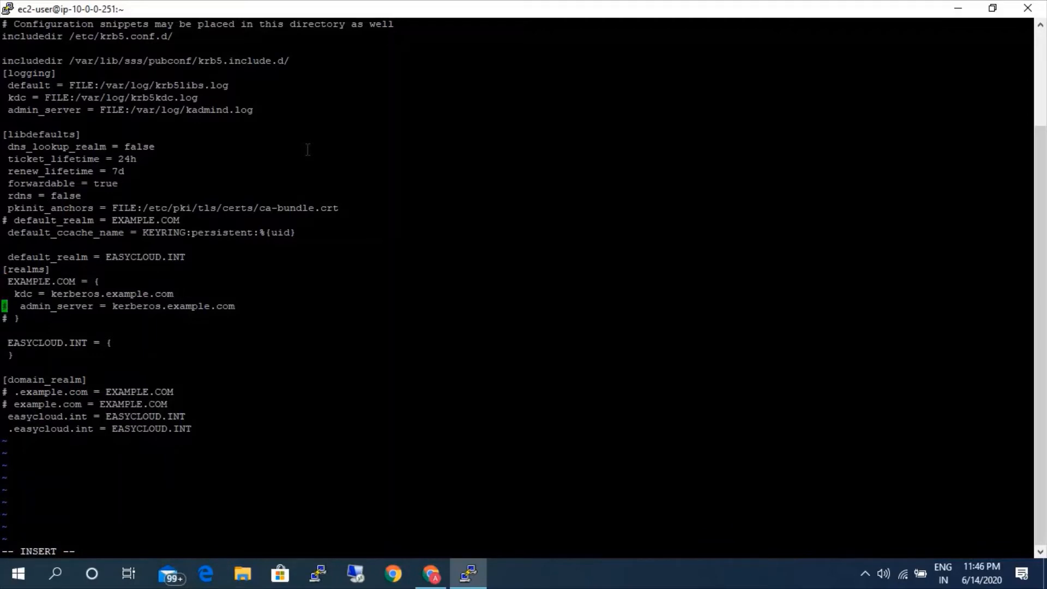
key(Delete)
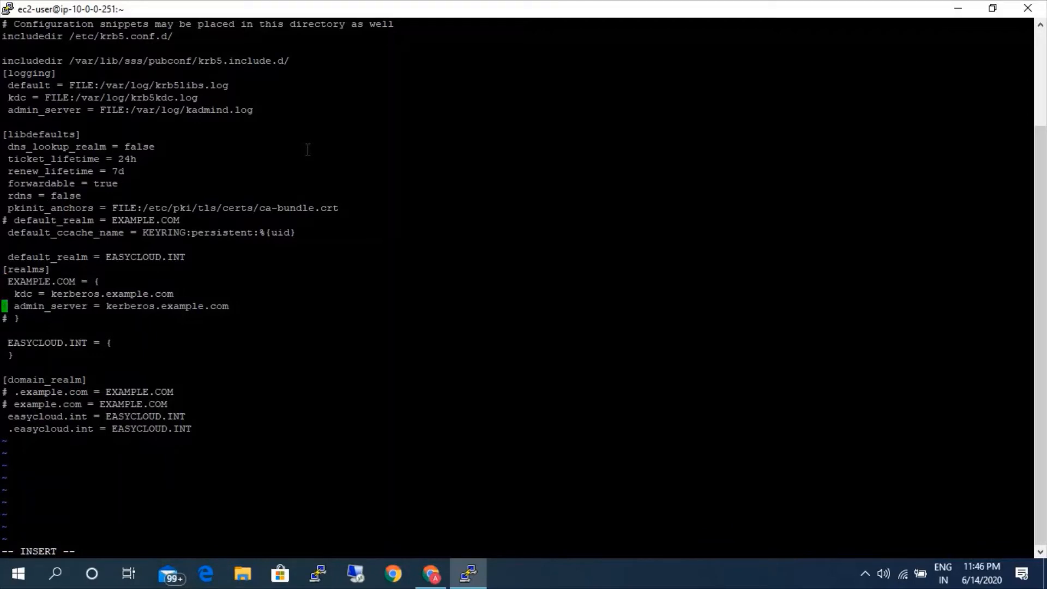
key(Down)
Rename the uncommented EXAMPLE.COM realm to EASYCLOUD.INT.
key(Up)
key(Up)
key(Up)
key(Right)
key(Right)
key(Right)
key(Right)
key(Right)
key(Right)
key(Right)
key(Right)
key(Right)
key(Right)
key(Right)
key(Right)
key(BackSpace)
key(BackSpace)
key(BackSpace)
key(BackSpace)
key(BackSpace)
key(BackSpace)
key(BackSpace)
key(BackSpace)
key(BackSpace)
key(BackSpace)
key(BackSpace)
text(EASYCLOUD.INT)
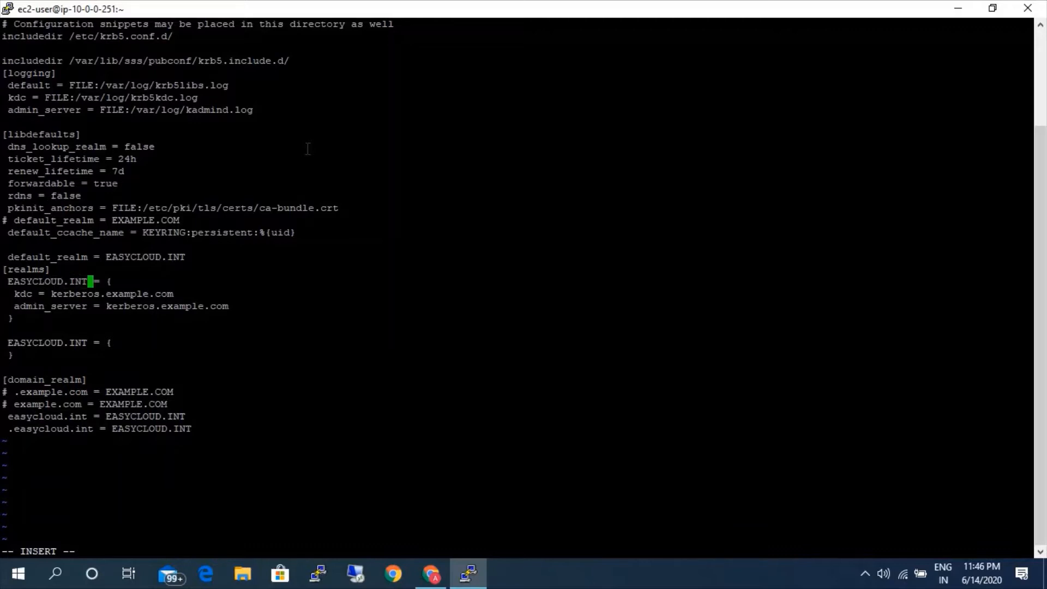
Replace the kdc value in the first EASYCLOUD.INT block with the server host name copied from the nslookup output.
key(Down)
key(Right)
key(Right)
key(Right)
key(Right)
key(Right)
key(Right)
key(Right)
key(Right)
key(Right)
key(Right)
key(Right)
key(Right)
key(Right)
key(Right)
key(BackSpace)
key(BackSpace)
key(BackSpace)
key(BackSpace)
key(BackSpace)
key(BackSpace)
key(BackSpace)
key(BackSpace)
key(BackSpace)
key(BackSpace)
key(BackSpace)
key(BackSpace)
key(BackSpace)
key(BackSpace)
key(BackSpace)
key(BackSpace)
key(BackSpace)
key(BackSpace)
key(BackSpace)
key(BackSpace)
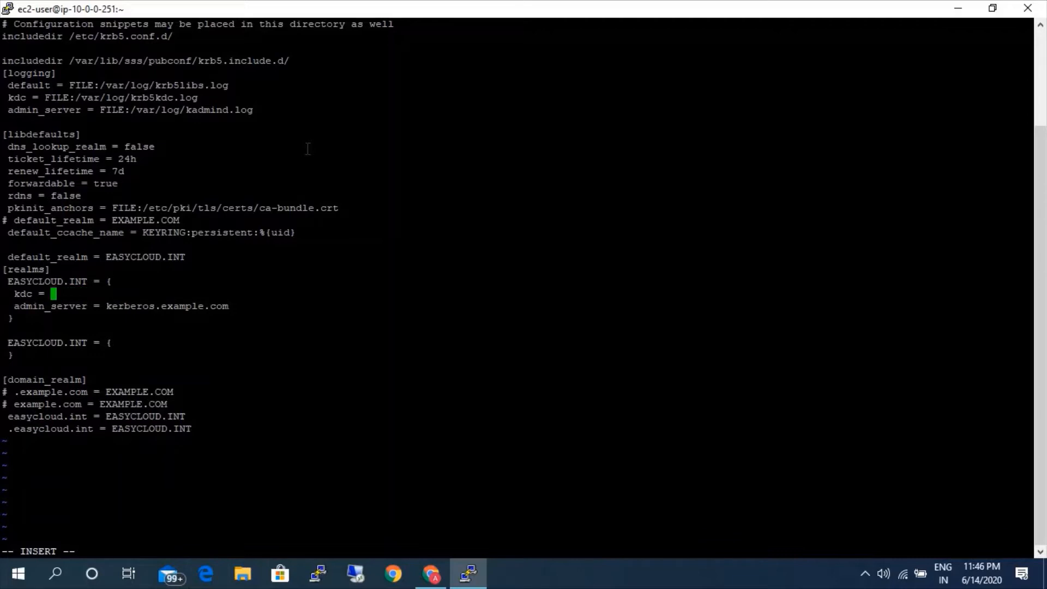
right_click(292, 317)
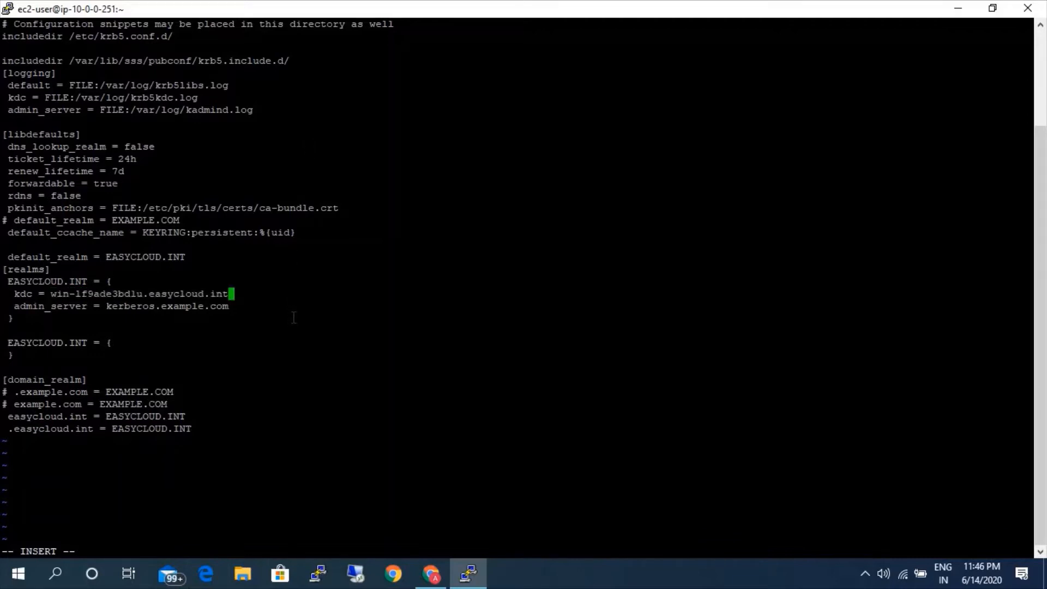
Replace the admin_server value in the first EASYCLOUD.INT block with the server host name copied from the nslookup output.
key(Down)
key(BackSpace)
key(BackSpace)
key(BackSpace)
key(BackSpace)
key(BackSpace)
key(BackSpace)
key(BackSpace)
key(BackSpace)
key(BackSpace)
key(BackSpace)
key(BackSpace)
key(BackSpace)
key(BackSpace)
key(BackSpace)
key(BackSpace)
key(BackSpace)
key(BackSpace)
key(BackSpace)
key(BackSpace)
key(BackSpace)
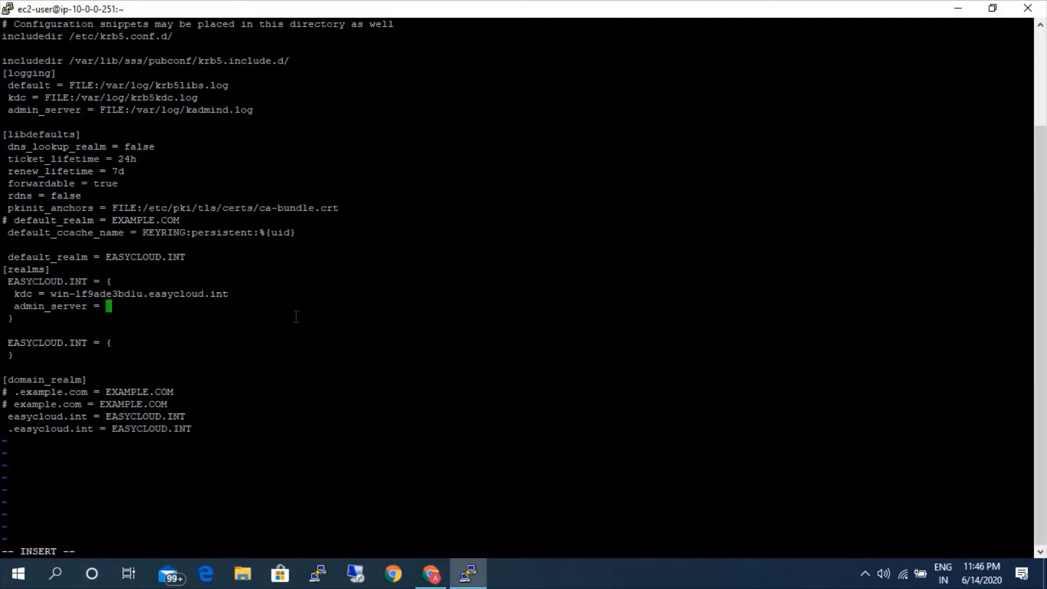
right_click(305, 309)
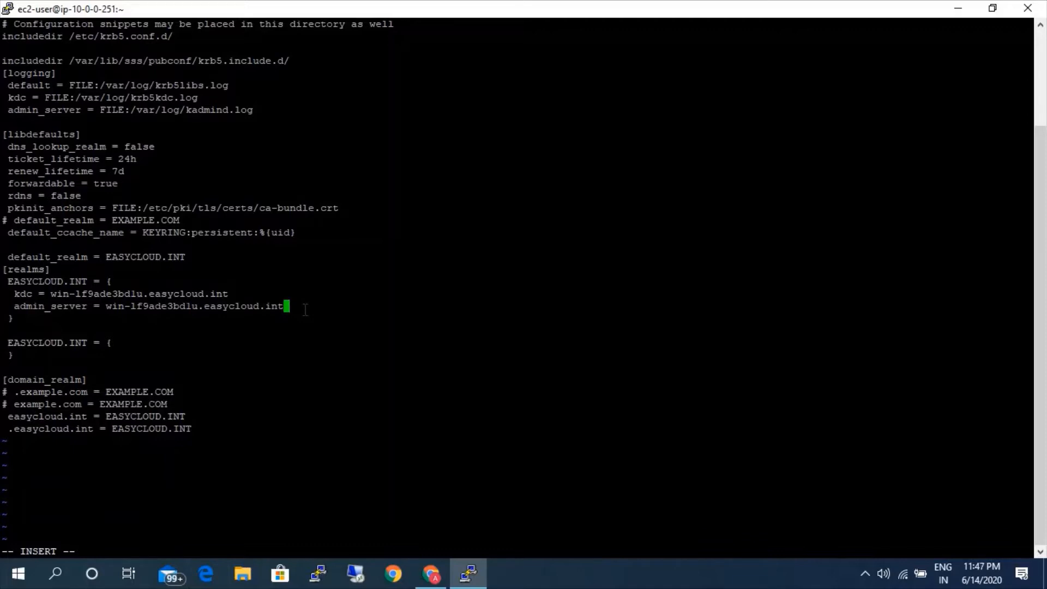
Try to save /etc/krb5.conf and quit vi, forcing the write with :wq!
key(Escape)
text(:wq)
key(Return)
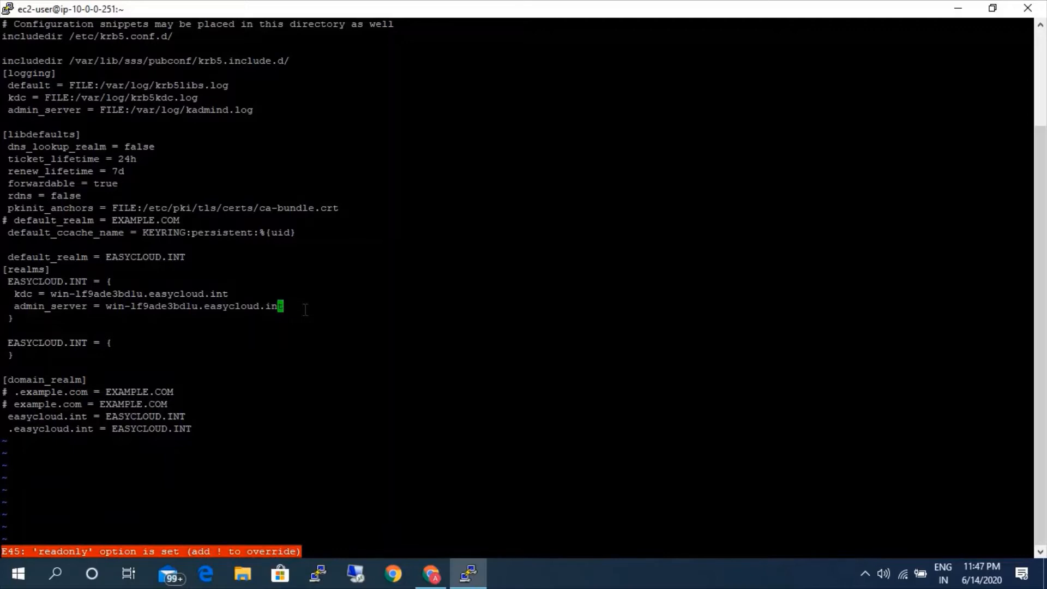
text(:wq!)
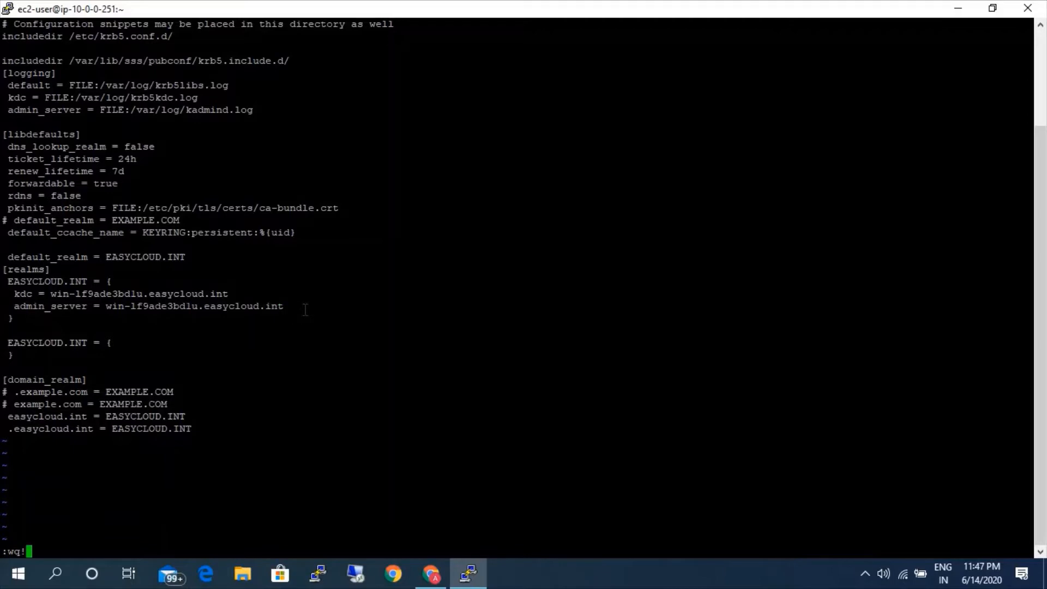
key(Return)
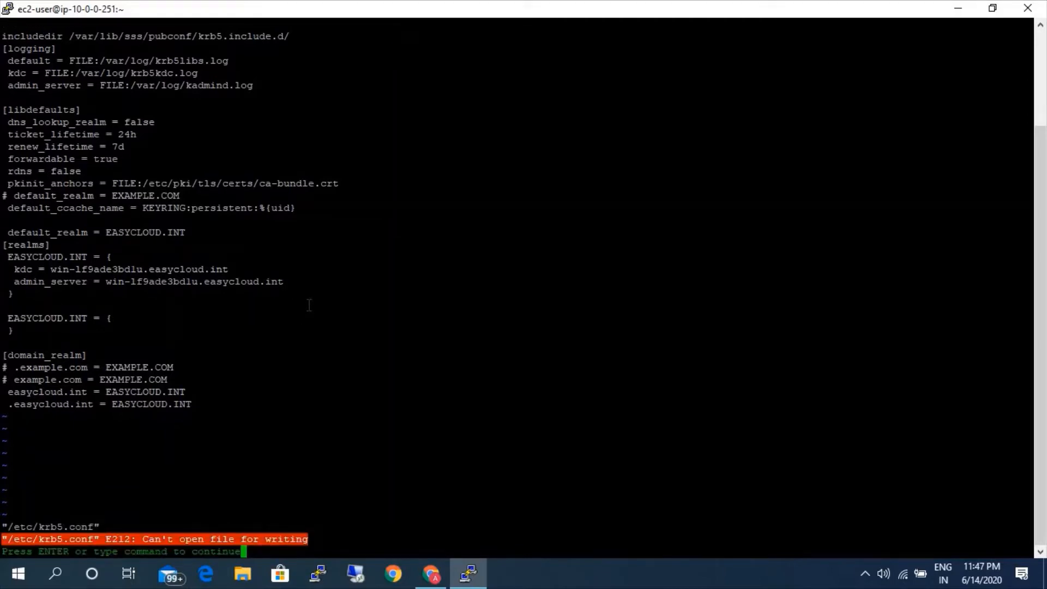
Quit vi without saving the changes and open a root shell with sudo -i.
key(Return)
text(:q)
key(Return)
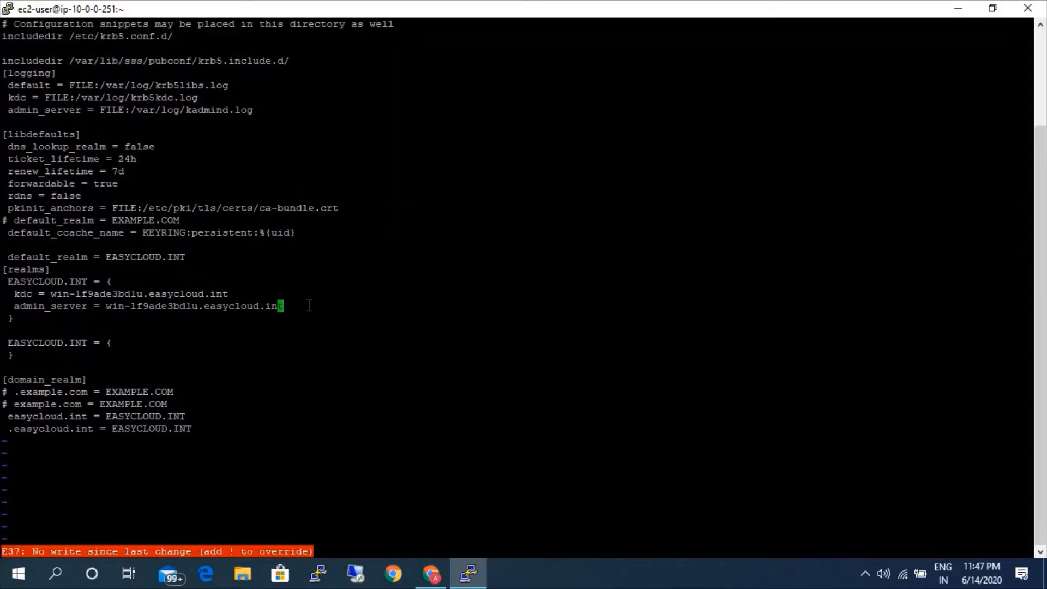
text(:q!)
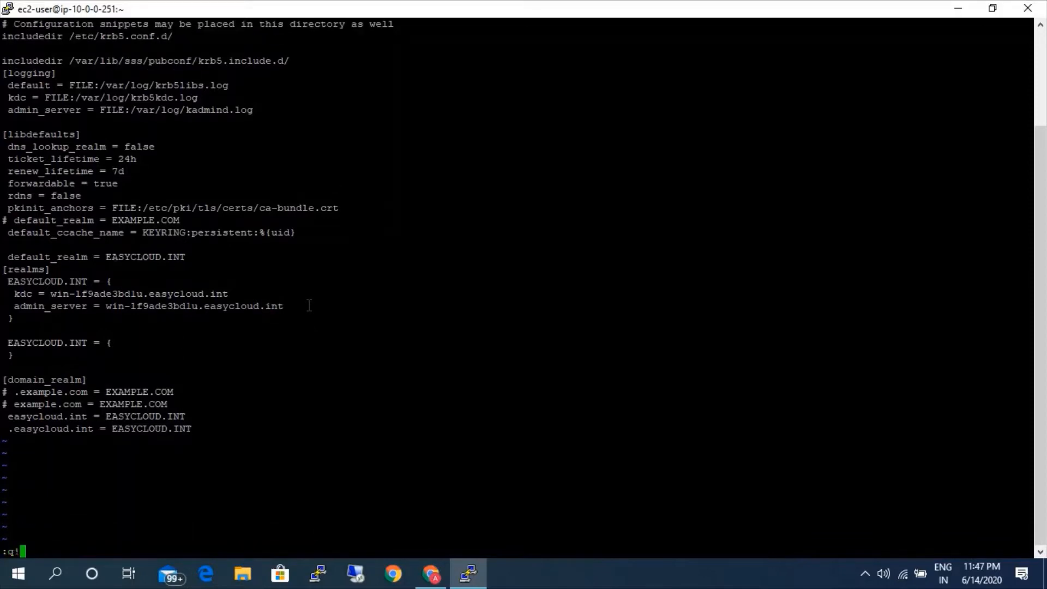
key(Return)
text(sudo -i)
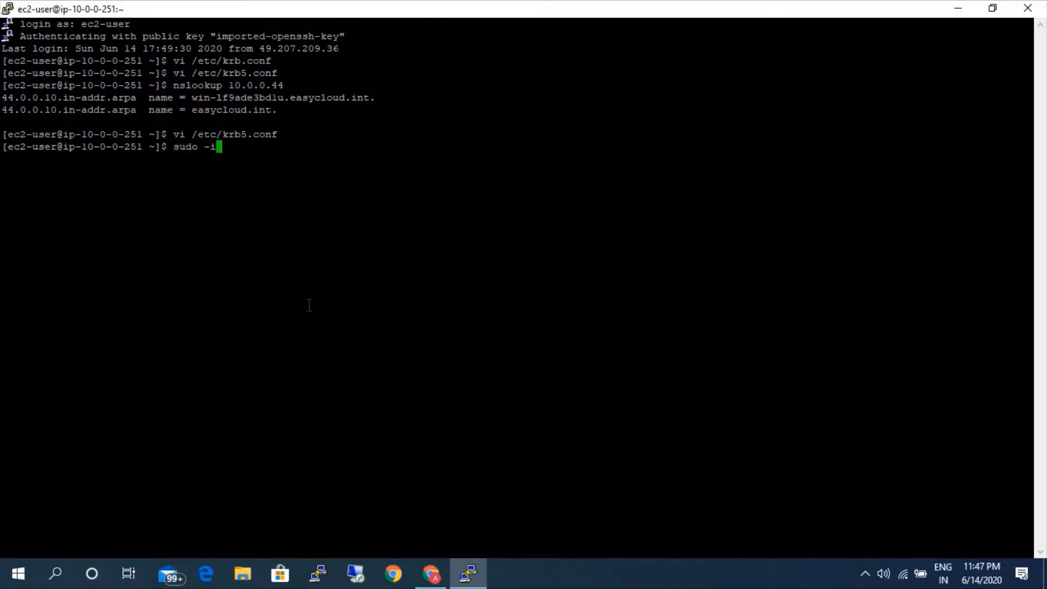
key(Return)
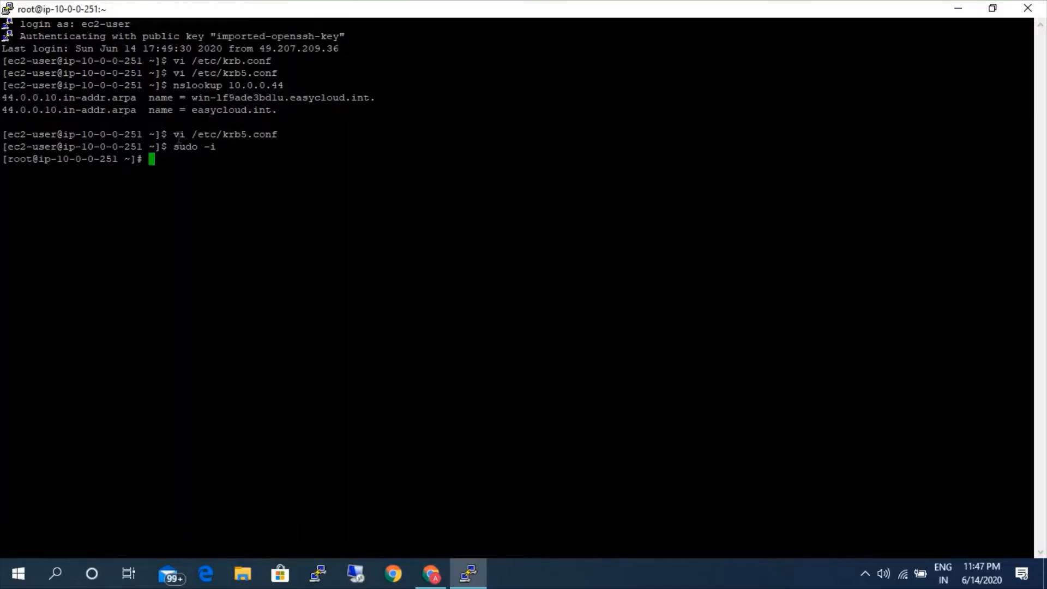
Copy the fully qualified server host name from the nslookup output again, without its trailing dot.
drag(180, 136, 277, 135)
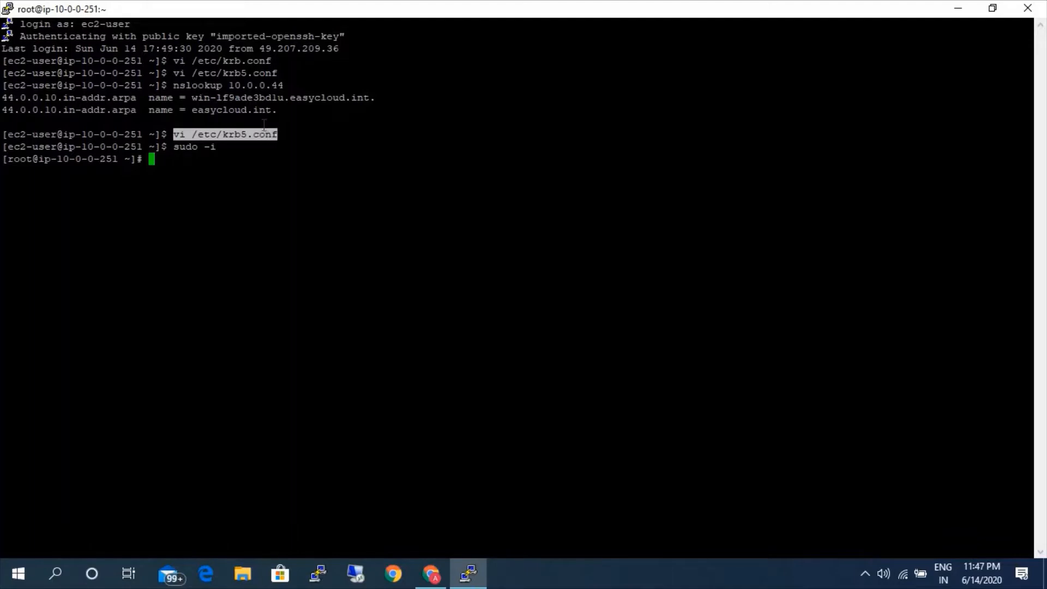
click(200, 100)
drag(192, 100, 360, 105)
key(ctrl+c)
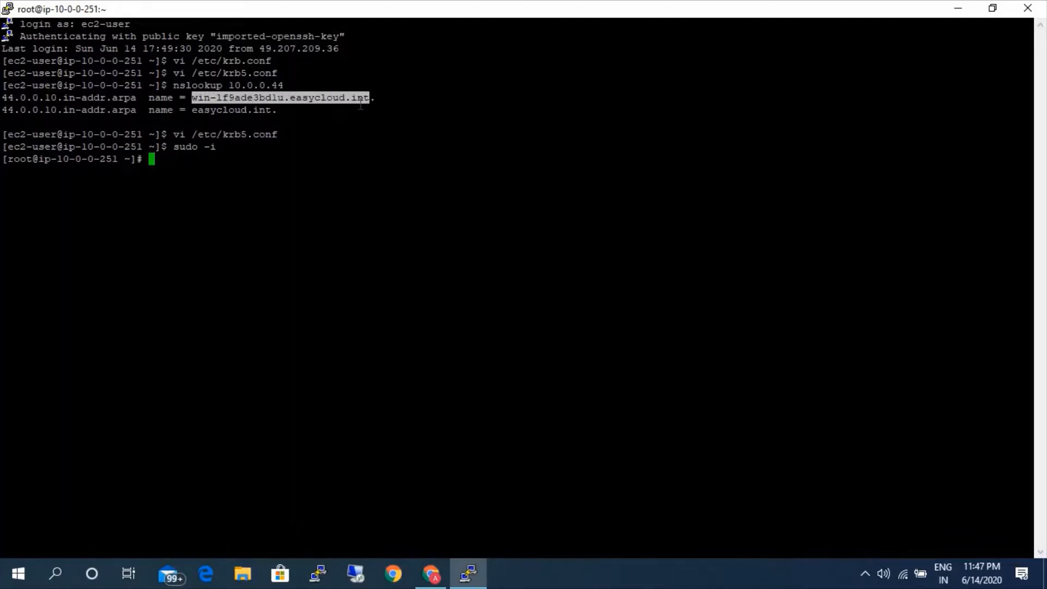
Open /etc/krb5.conf in vi as root.
key(Up)
key(Up)
key(Up)
key(Down)
key(Down)
text(vi /etc/krb5.conf)
key(Return)
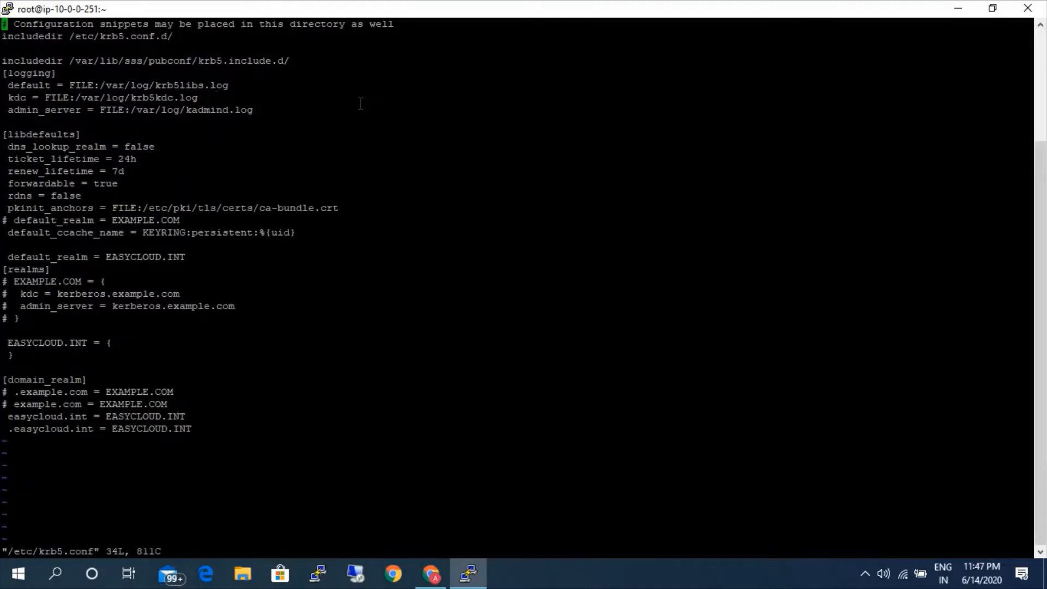
Uncomment the whole EXAMPLE.COM block under [realms], including the kdc, admin_server and closing brace lines.
key(Down)
key(Down)
key(Down)
key(Down)
key(Down)
key(Down)
key(Down)
key(Down)
key(Down)
key(Down)
key(Down)
key(Down)
key(Down)
key(Down)
key(Down)
key(Down)
key(Down)
key(Down)
key(Down)
key(Down)
key(Down)
key(x)
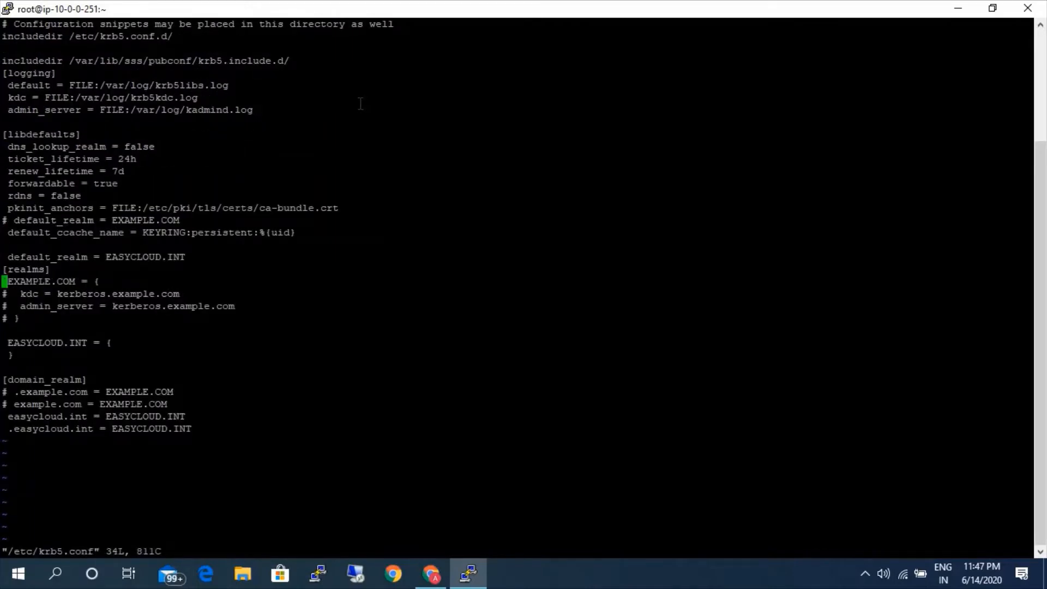
key(Down)
key(i)
key(Delete)
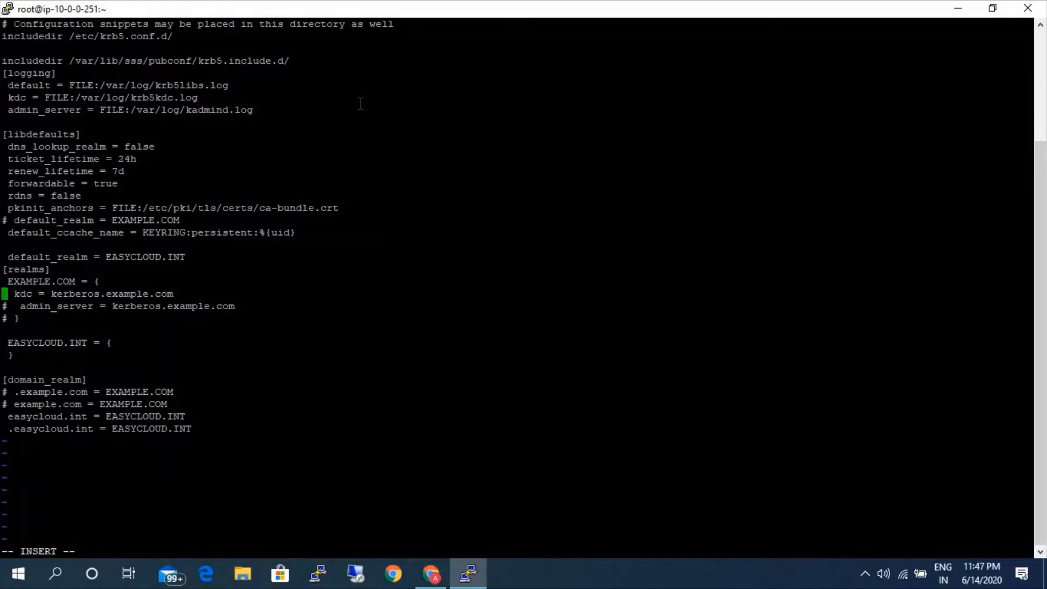
key(Down)
key(Delete)
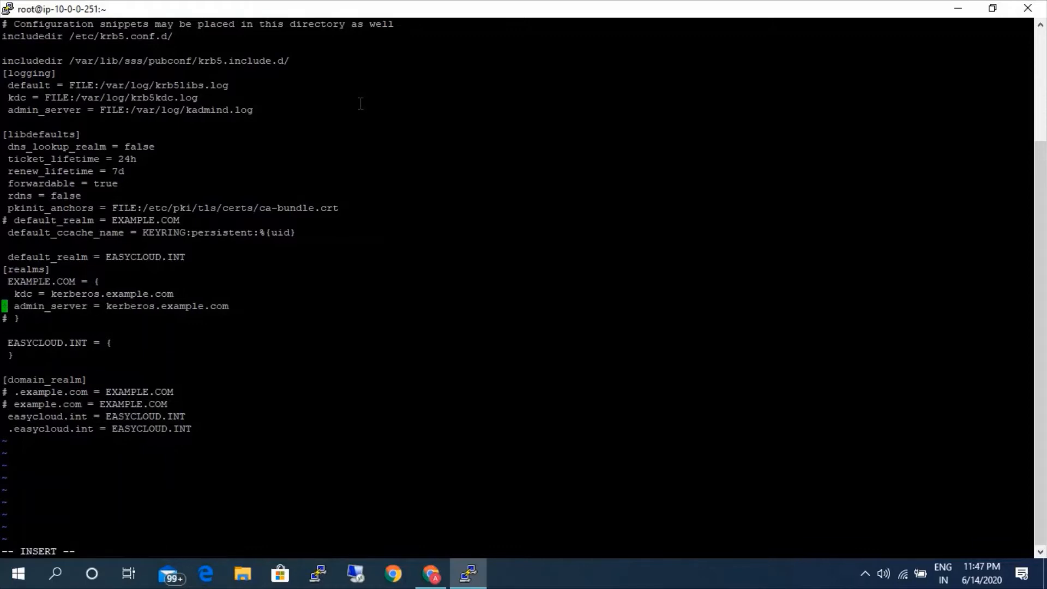
key(Down)
Rename the uncommented EXAMPLE.COM realm to EASYCLOUD.INT.
key(Up)
key(Up)
key(Up)
key(Right)
key(Right)
key(Right)
key(Right)
key(Right)
key(Right)
key(Right)
key(Right)
key(Right)
key(Right)
key(Right)
key(Right)
key(BackSpace)
key(BackSpace)
key(BackSpace)
key(BackSpace)
key(BackSpace)
key(BackSpace)
key(BackSpace)
key(BackSpace)
key(BackSpace)
key(BackSpace)
key(BackSpace)
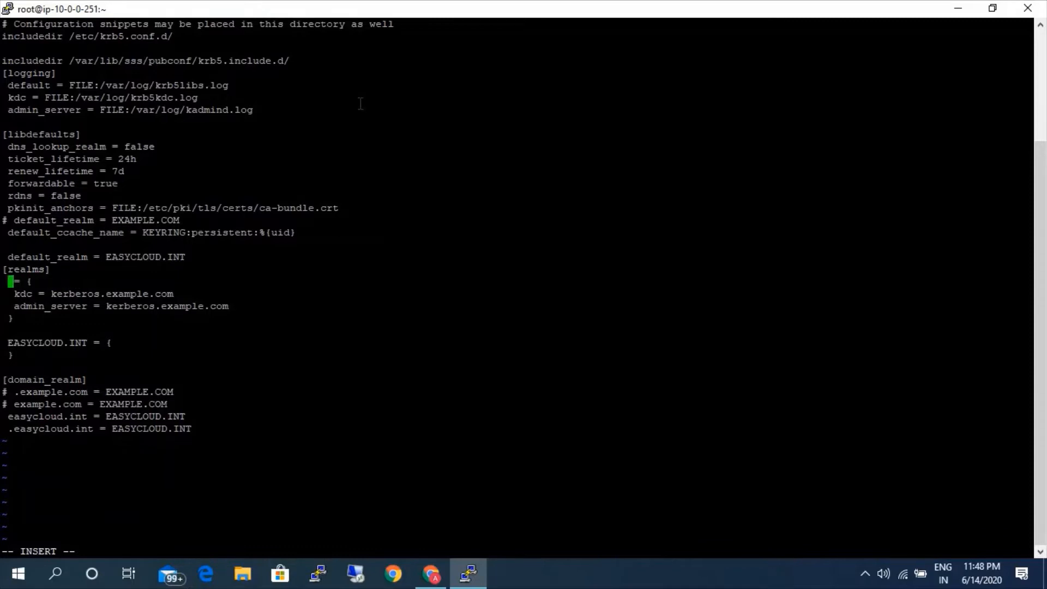
text(Easy)
key(BackSpace)
key(BackSpace)
key(Tab)
key(BackSpace)
key(BackSpace)
text(ASYCLOUD.INT)
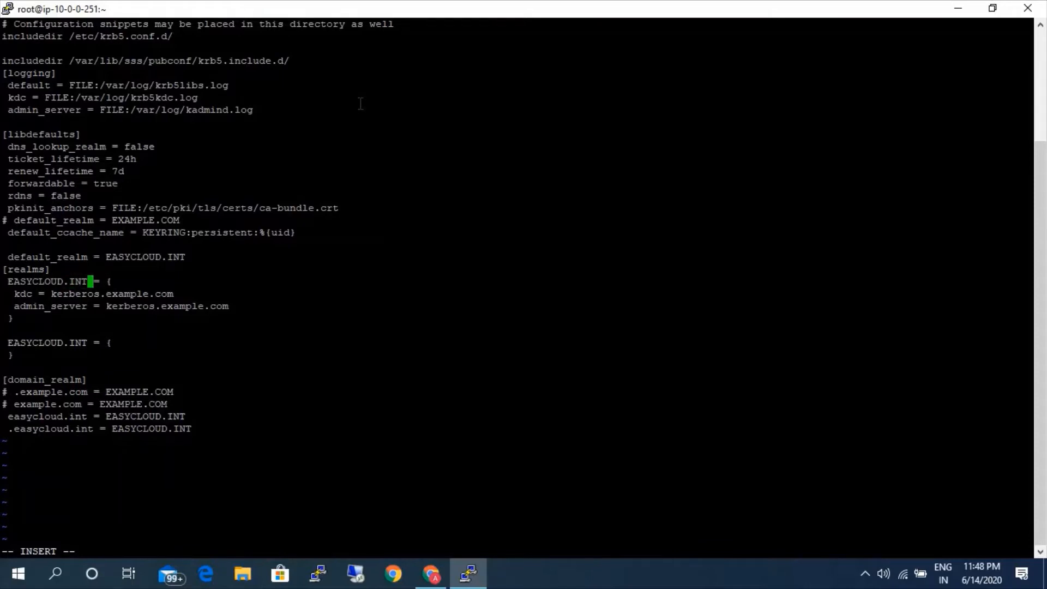
Replace the kdc value kerberos.example.com in the first EASYCLOUD.INT block with the copied server host name.
key(Down)
key(BackSpace)
key(BackSpace)
key(BackSpace)
key(BackSpace)
key(BackSpace)
key(BackSpace)
key(Delete)
key(Delete)
key(Delete)
key(Delete)
key(Delete)
key(Delete)
key(Delete)
key(Delete)
key(Delete)
key(Delete)
key(Delete)
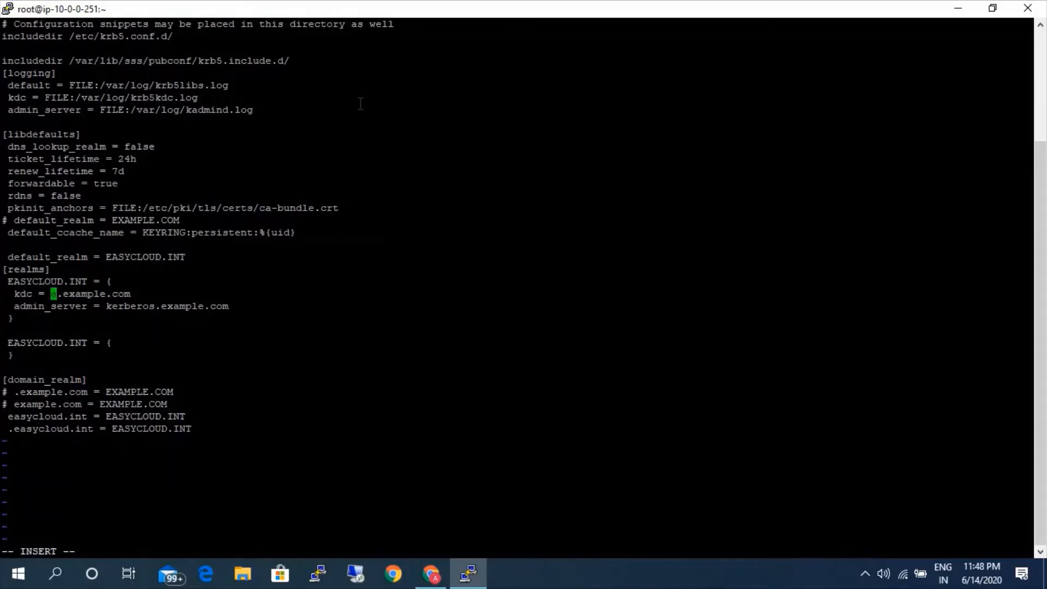
key(Delete)
key(Delete)
key(Delete)
right_click(240, 286)
Replace the admin_server value kerberos.example.com in the first EASYCLOUD.INT block with the copied server host name.
key(Down)
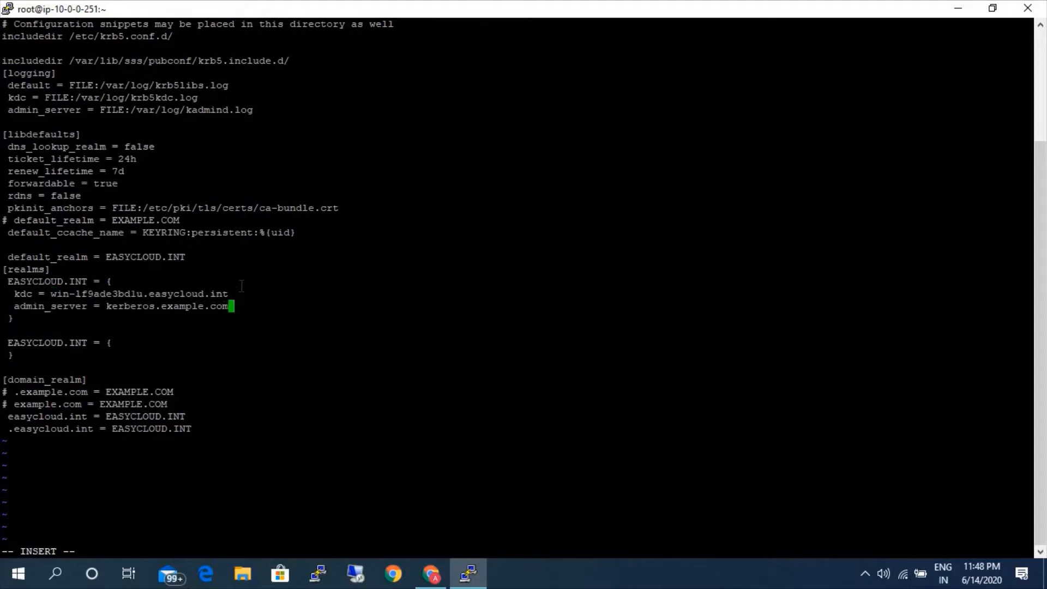
key(BackSpace)
key(BackSpace)
key(BackSpace)
key(BackSpace)
key(BackSpace)
key(BackSpace)
key(BackSpace)
key(BackSpace)
key(BackSpace)
key(BackSpace)
key(BackSpace)
key(BackSpace)
key(BackSpace)
key(BackSpace)
key(BackSpace)
key(BackSpace)
key(BackSpace)
key(BackSpace)
key(BackSpace)
key(BackSpace)
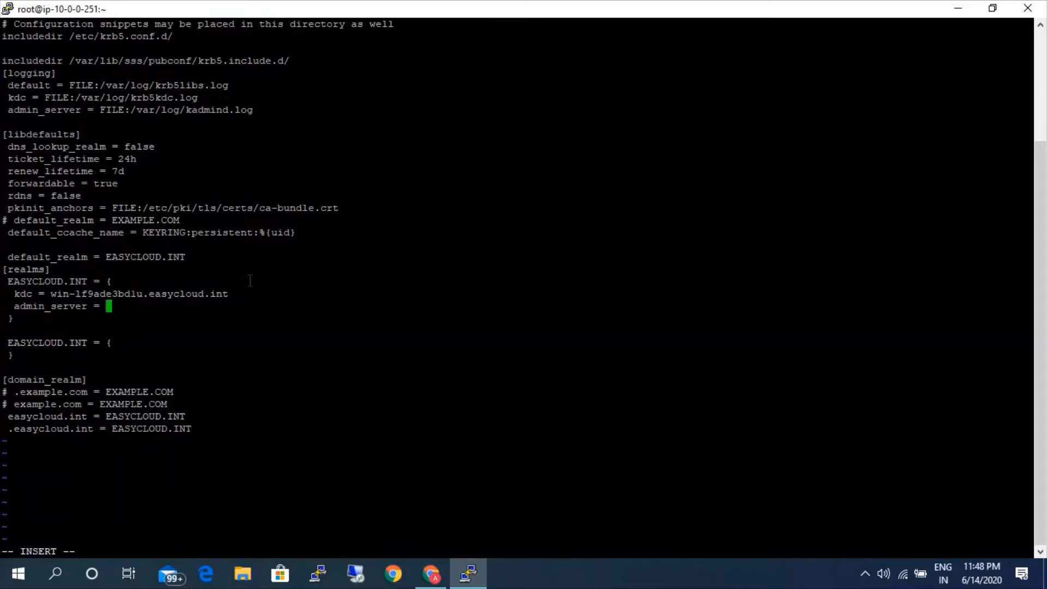
right_click(251, 280)
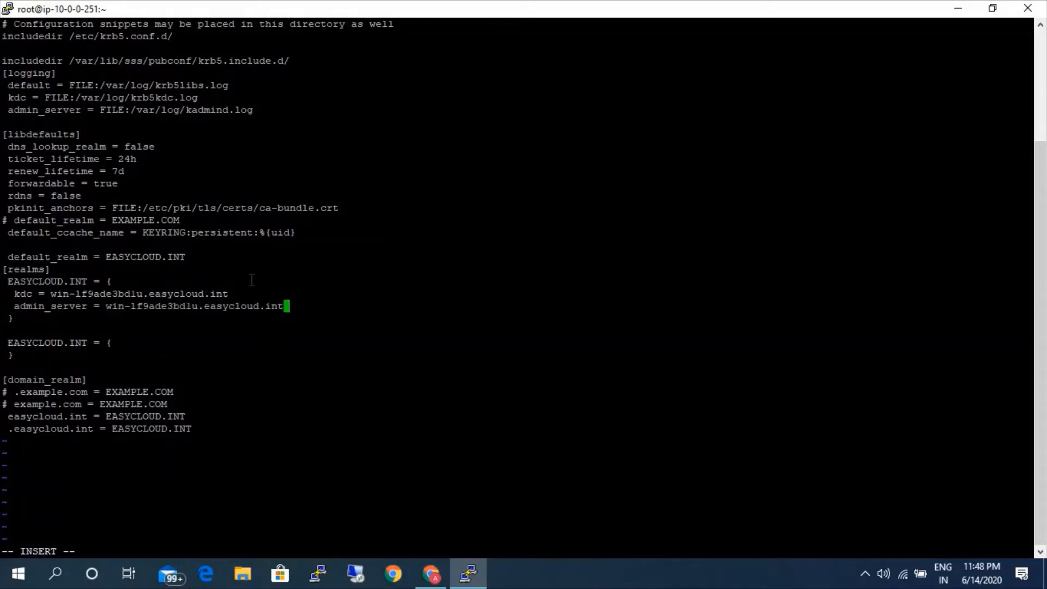
Save the changes to /etc/krb5.conf and quit vi.
key(Escape)
key(shift+semicolon)
text(WQ)
key(BackSpace)
key(BackSpace)
text(wq)
key(Return)
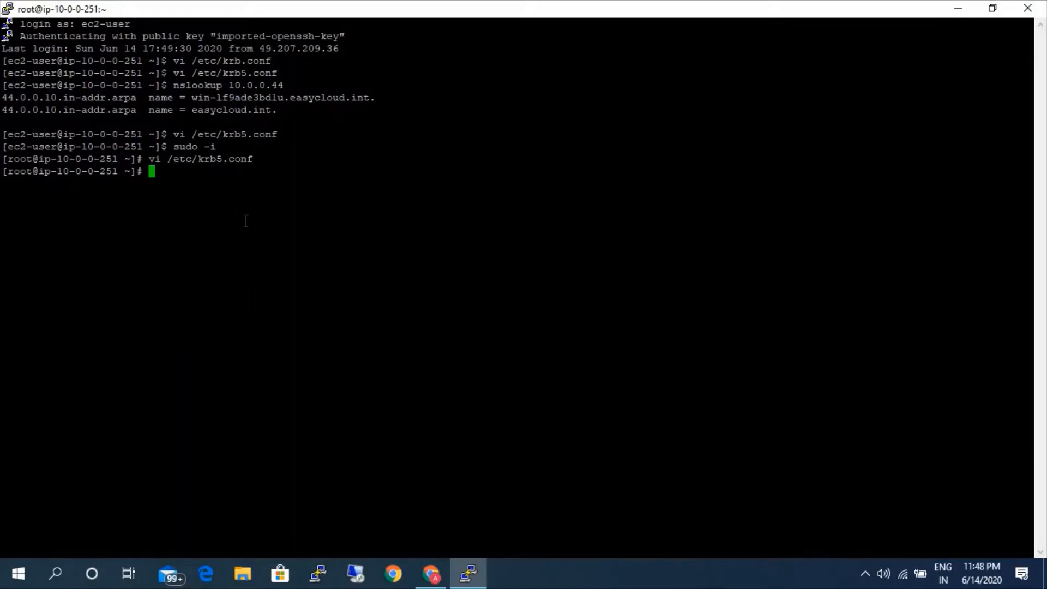
Switch to Ansible Tower in the browser, then create and save a new inventory named windows-ad.
click(430, 573)
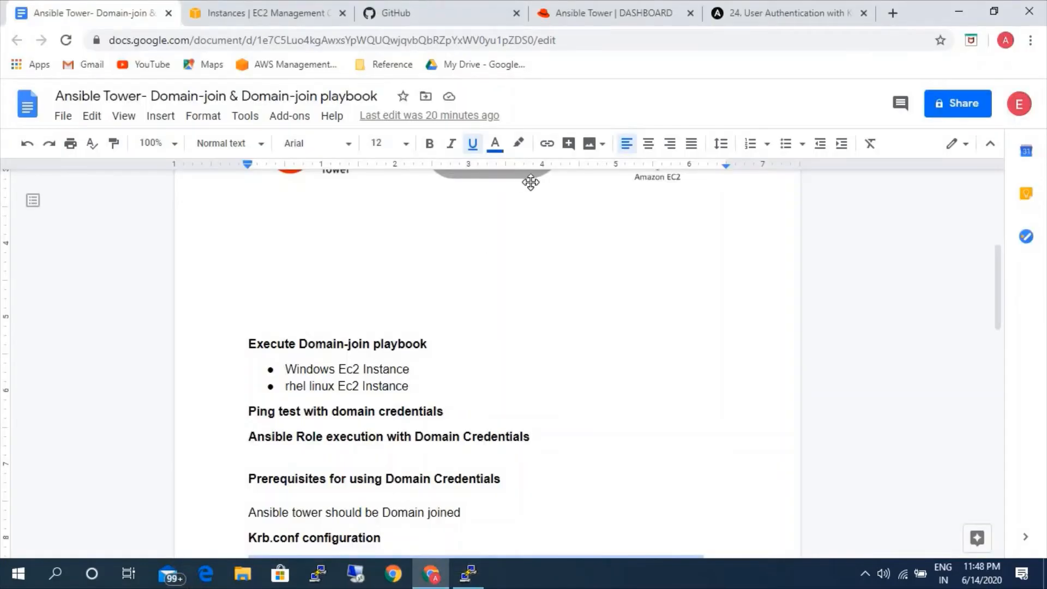
click(606, 16)
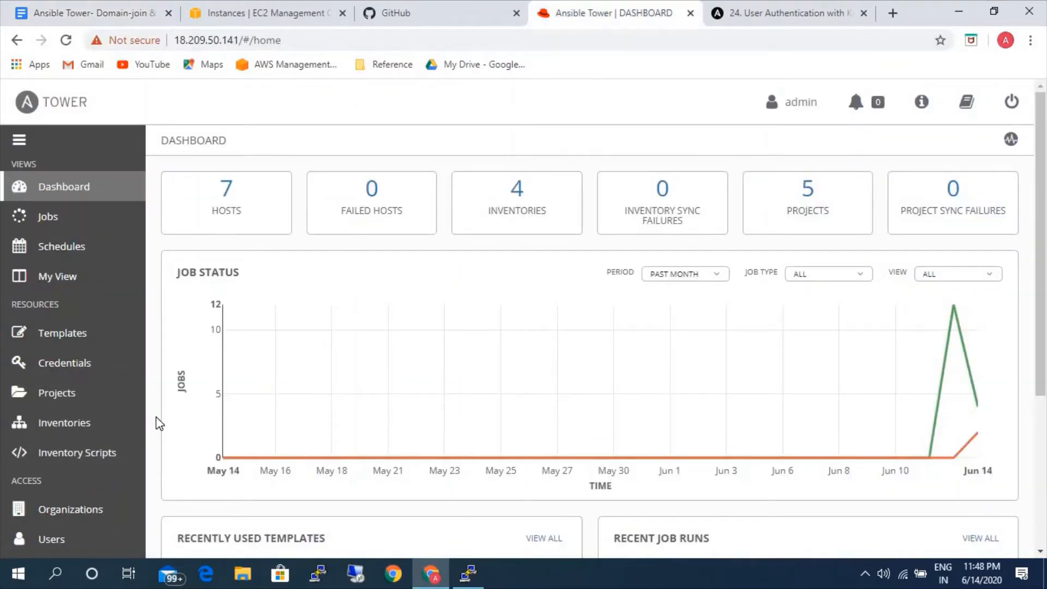
click(69, 429)
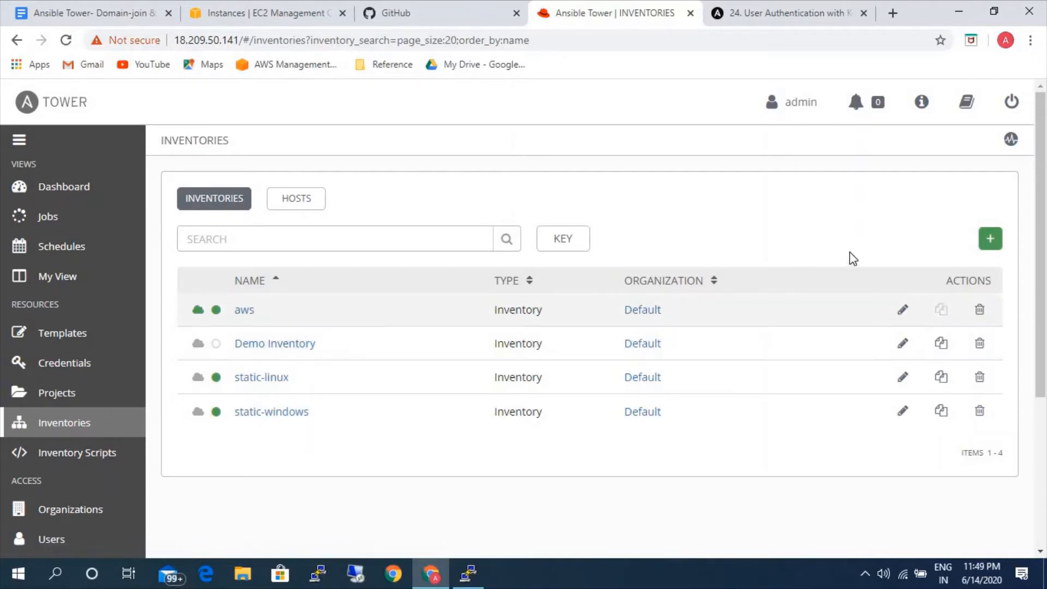
click(990, 238)
click(929, 265)
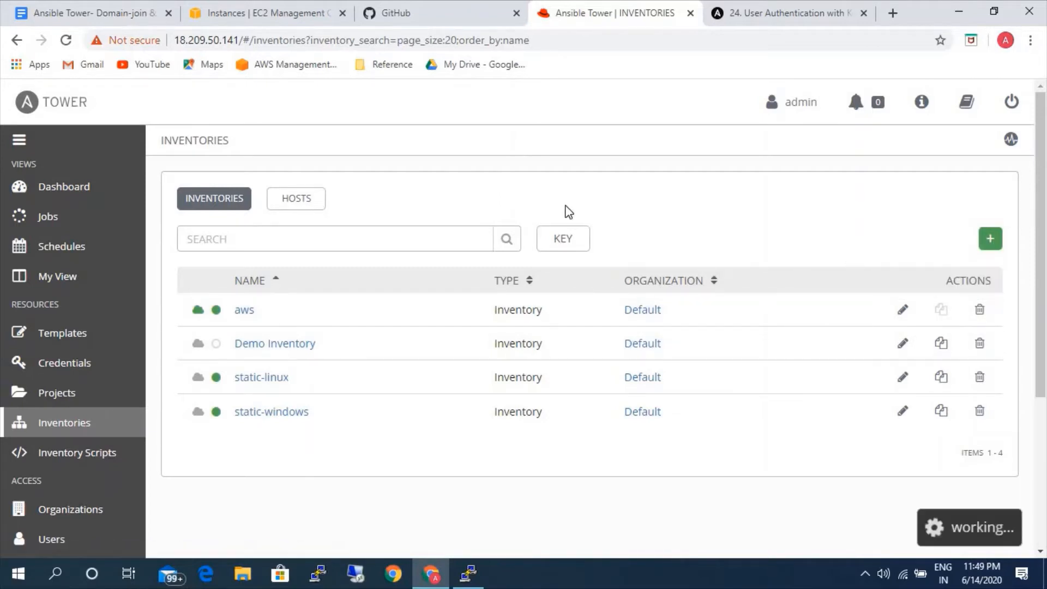
click(309, 288)
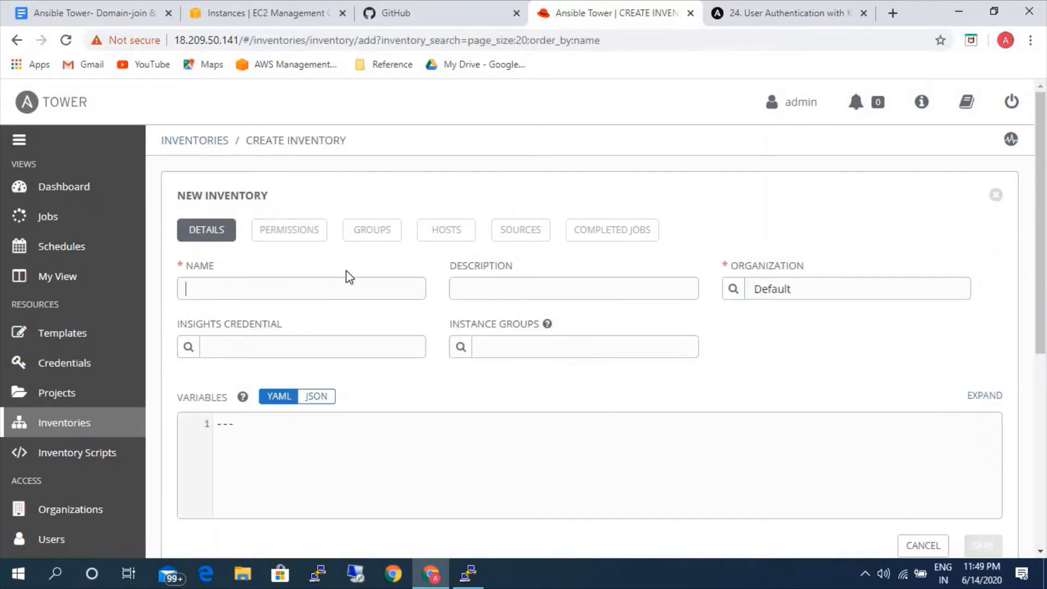
text(windows-ad)
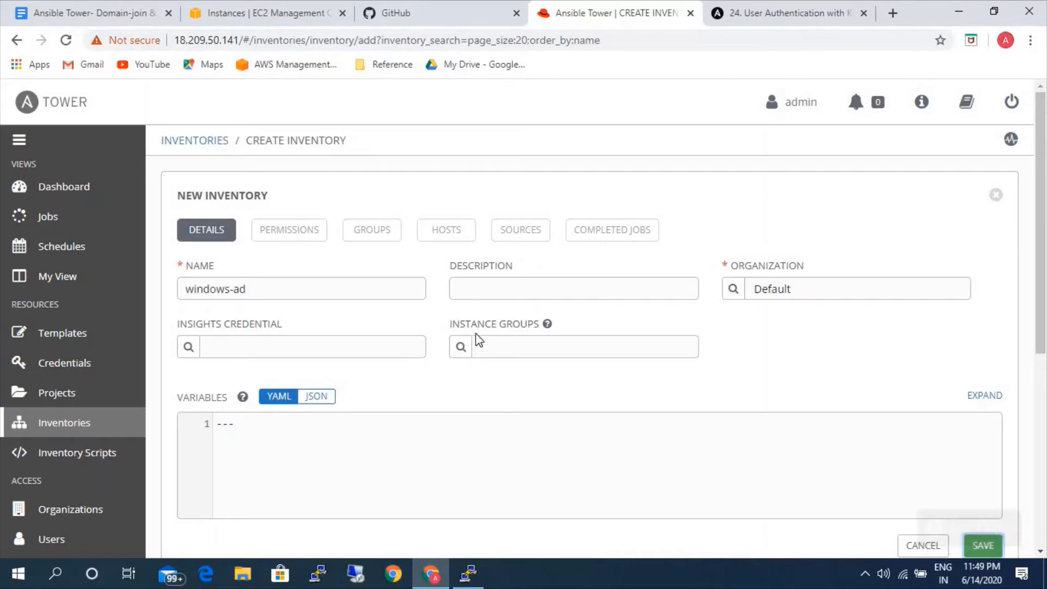
Start a new host in the windows-ad inventory and copy the windows-server instance's private IP 10.0.0.18 from the EC2 console.
click(447, 231)
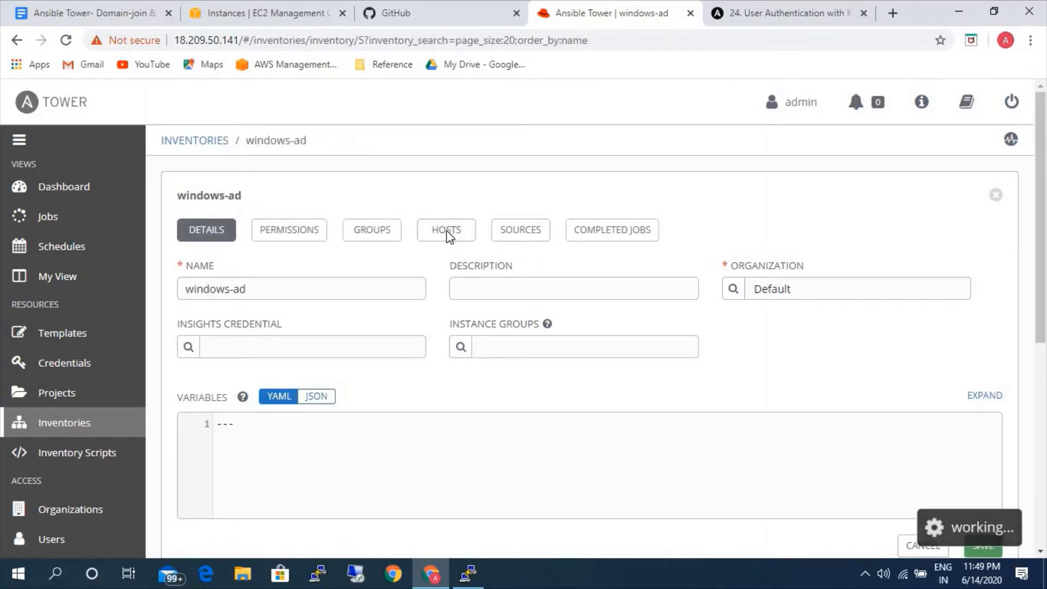
click(990, 271)
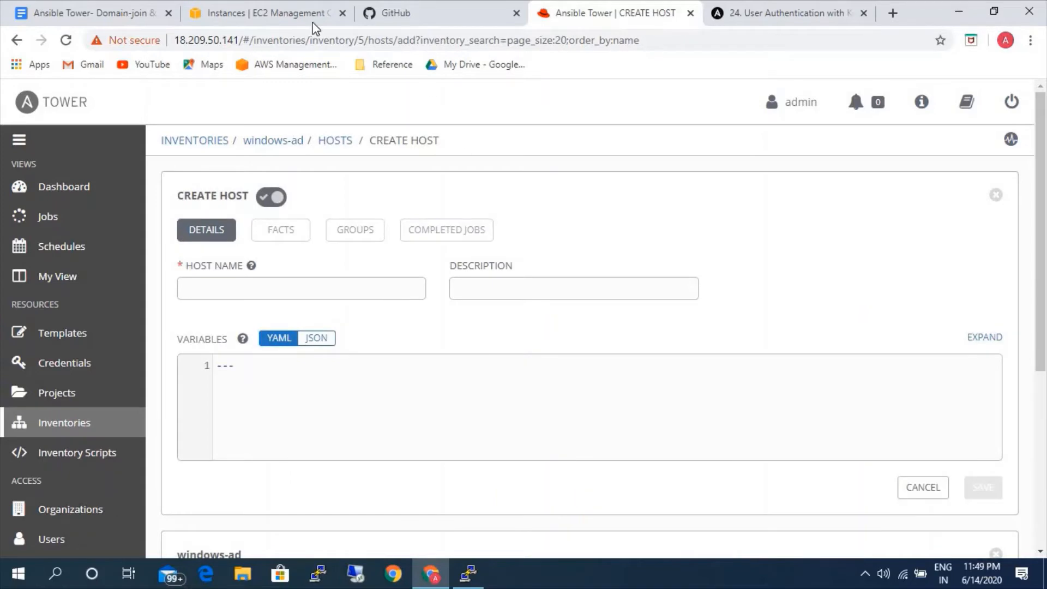
click(93, 13)
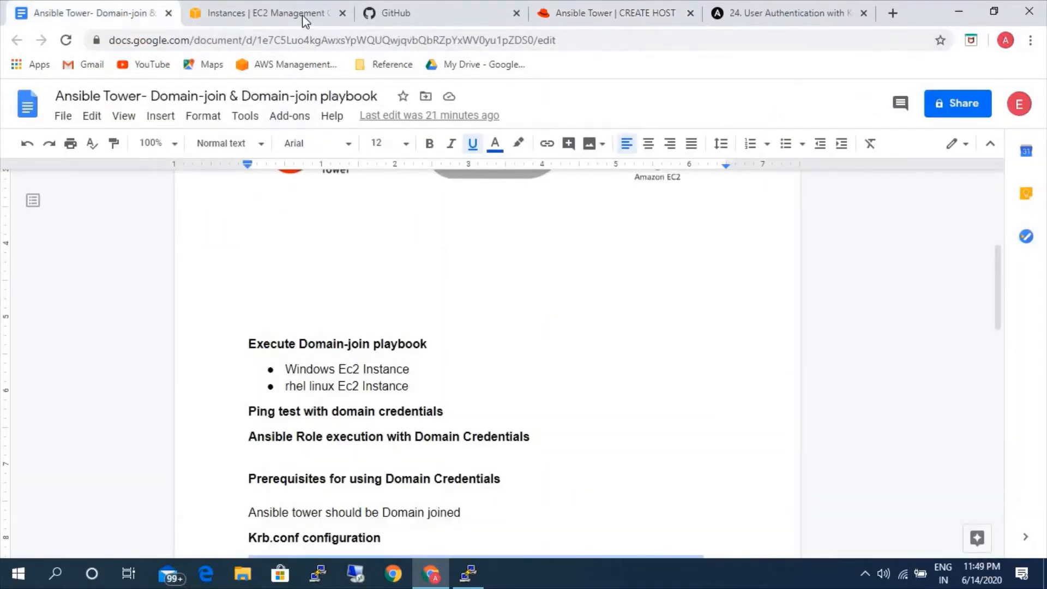
click(302, 13)
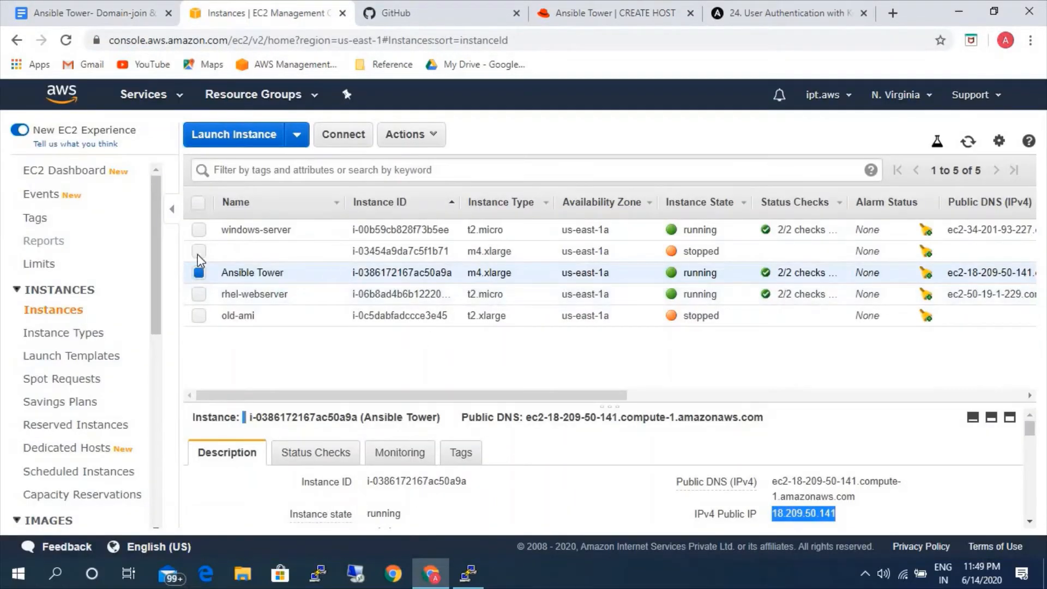
click(199, 230)
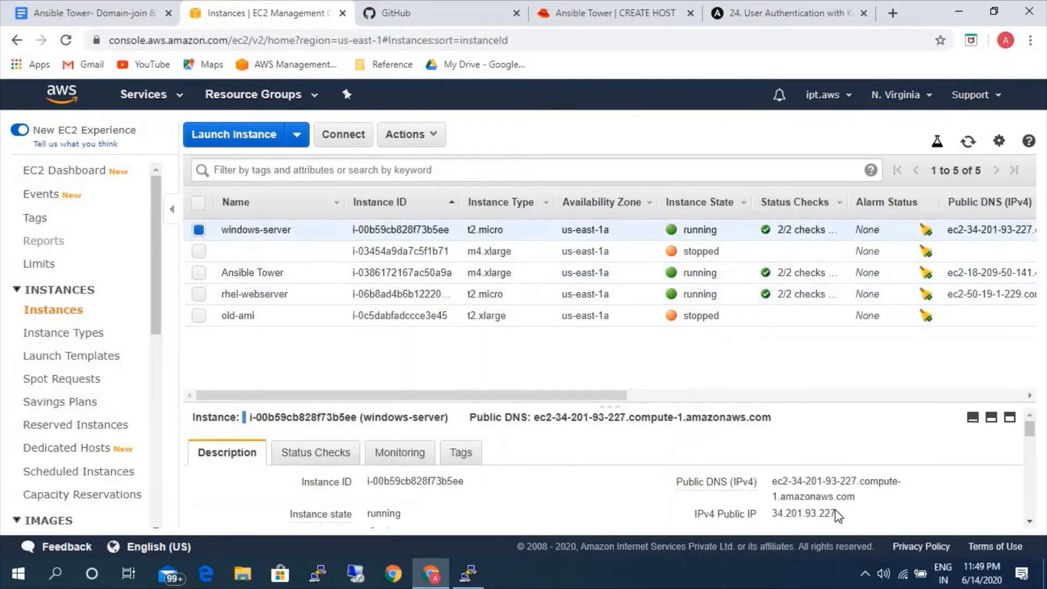
scroll(377, 502, down, 5)
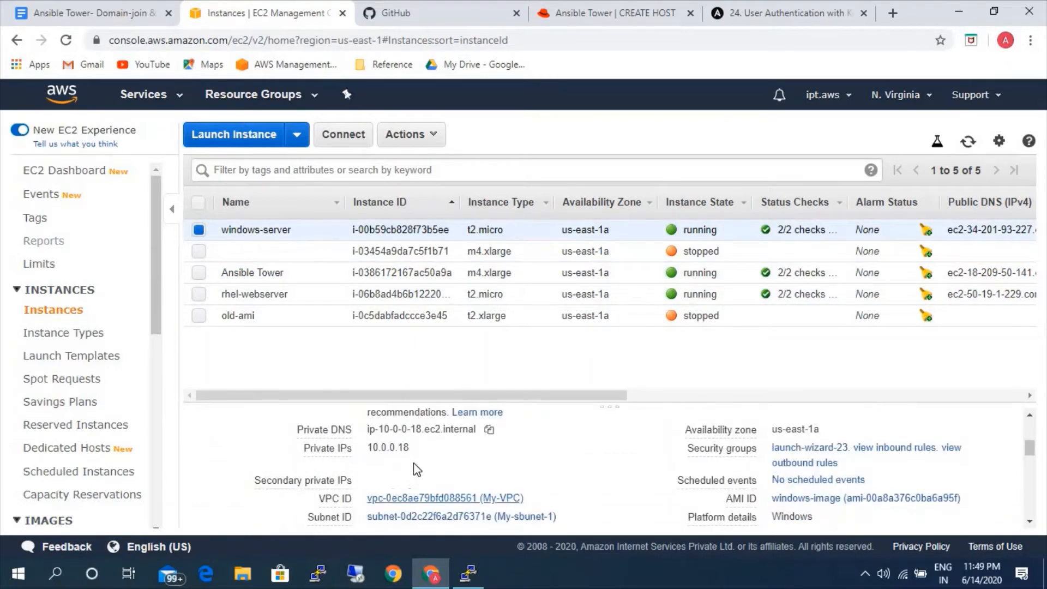
click(421, 448)
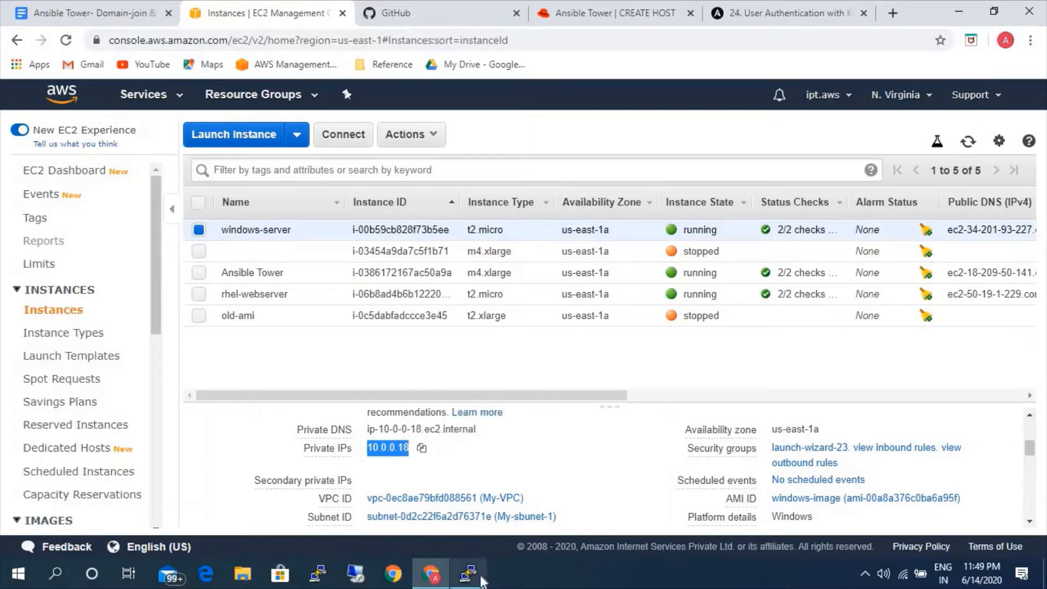
Switch back to Ansible Tower, enter the copied IP 10.0.0.18 as the new windows-ad host's name, and save the host.
click(468, 574)
click(467, 572)
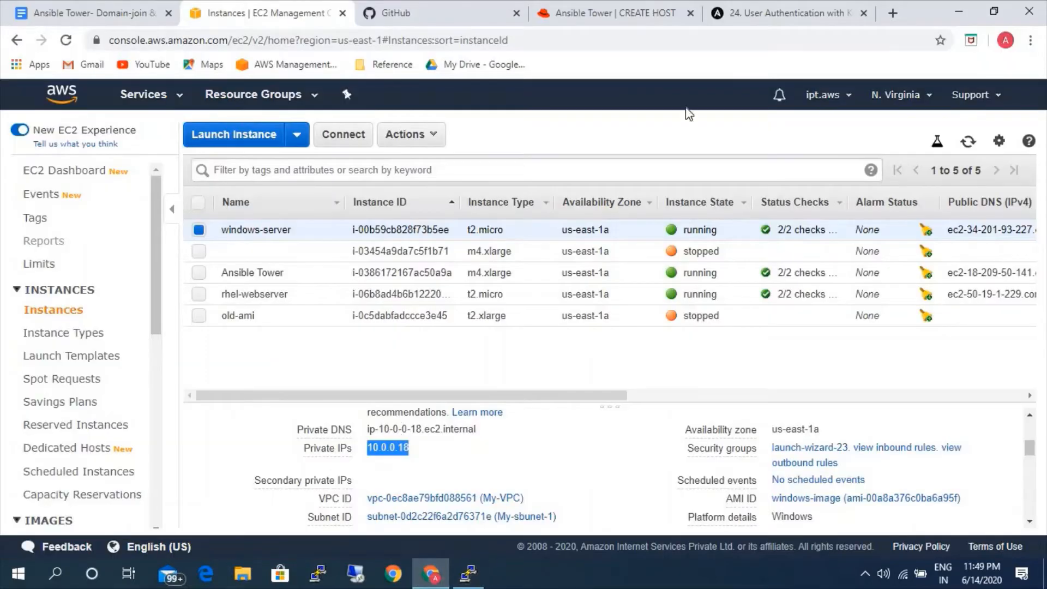
click(616, 13)
key(ctrl+v)
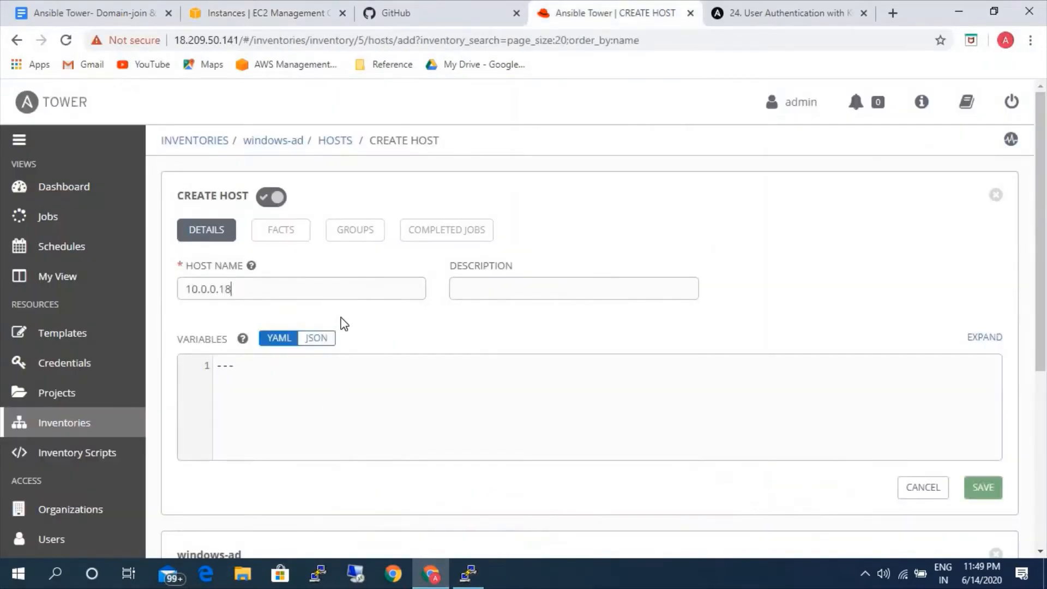
click(982, 487)
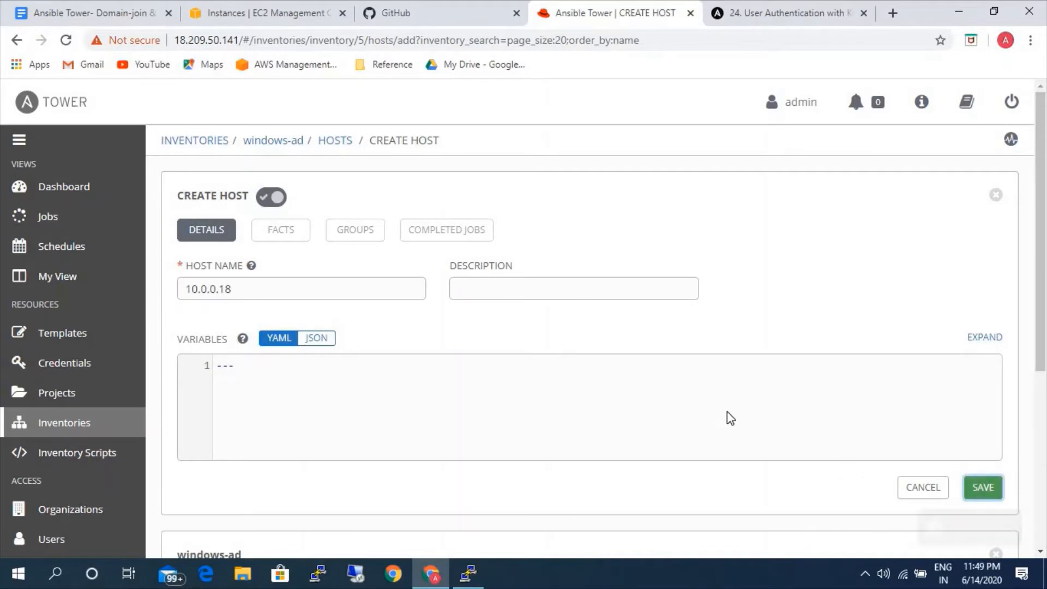
Open the static-windows inventory and copy its three variable lines for ansible_connection, ansible_winrm_transport and ansible_winrm_server_cert_validation.
click(334, 140)
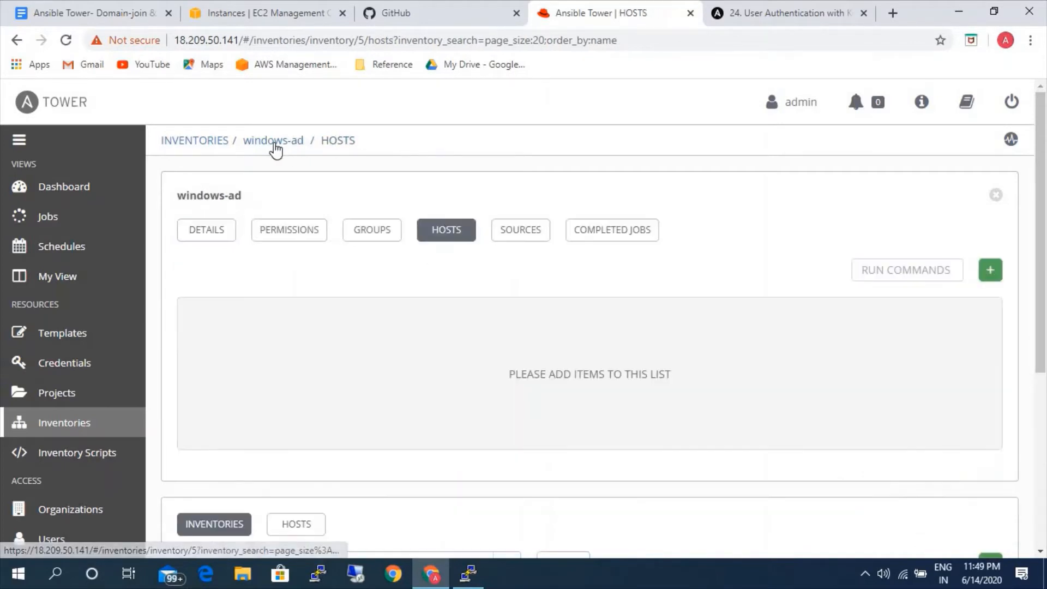
click(275, 145)
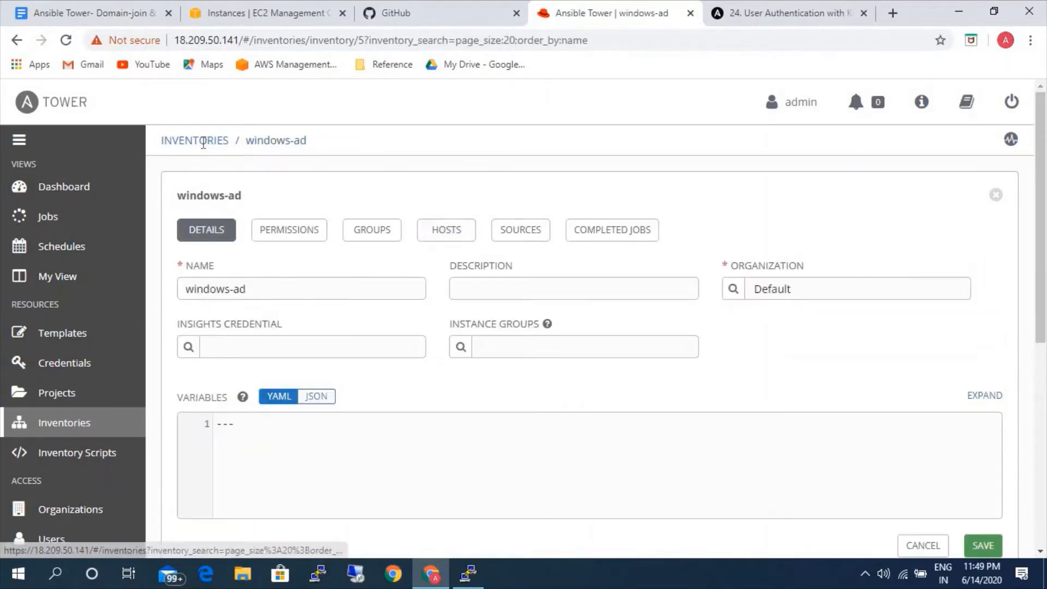
click(202, 143)
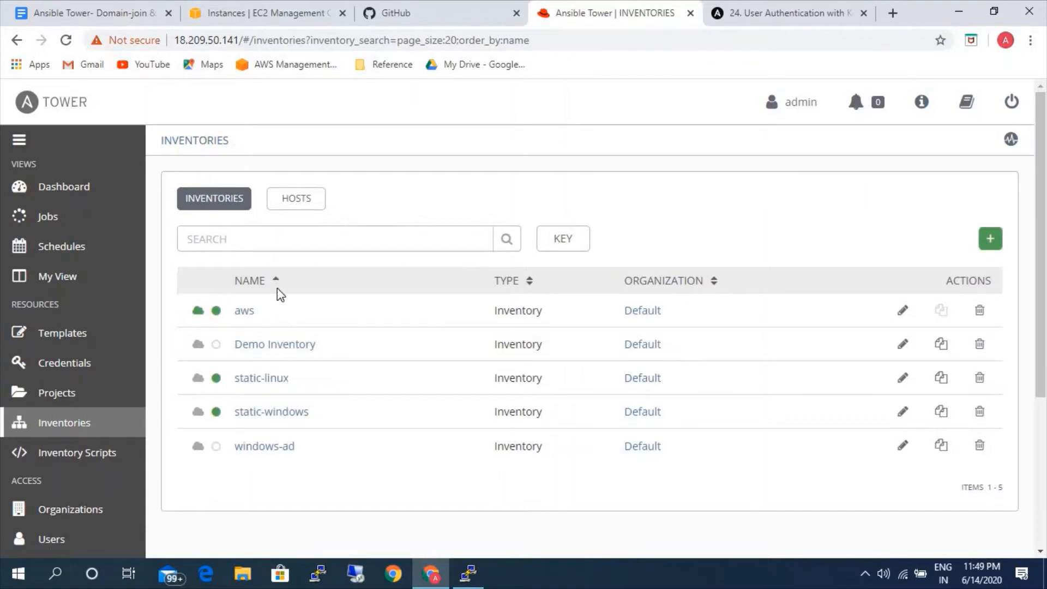
click(294, 413)
scroll(484, 395, down, 2)
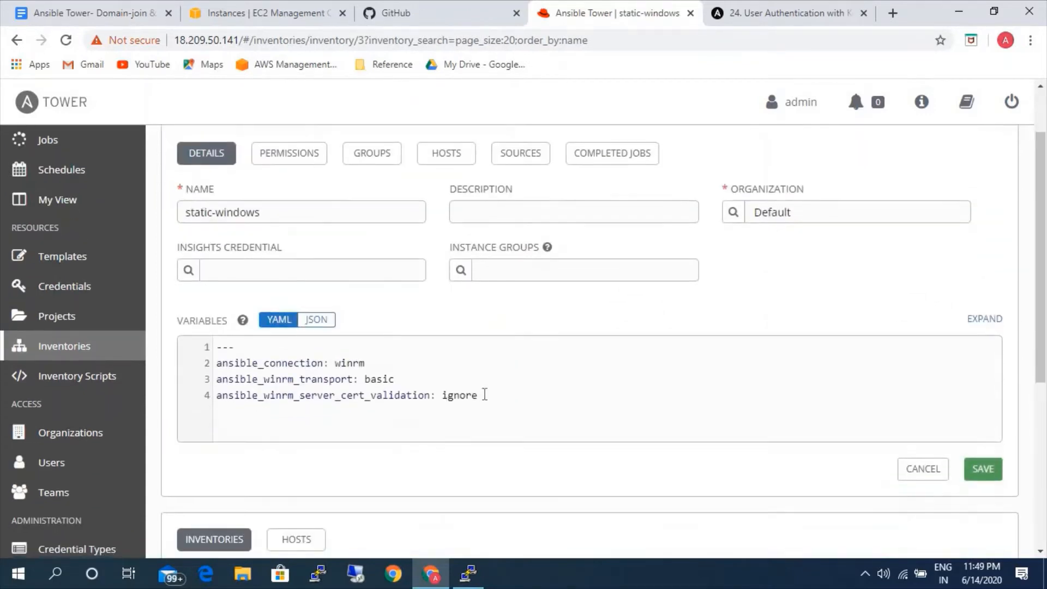
drag(479, 395, 205, 371)
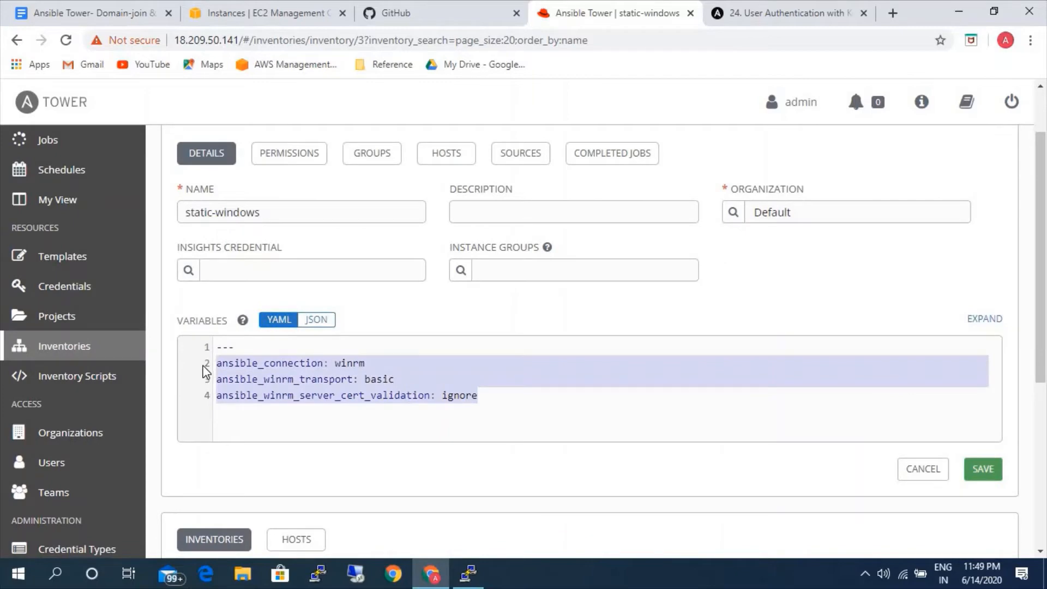
scroll(290, 362, up, 2)
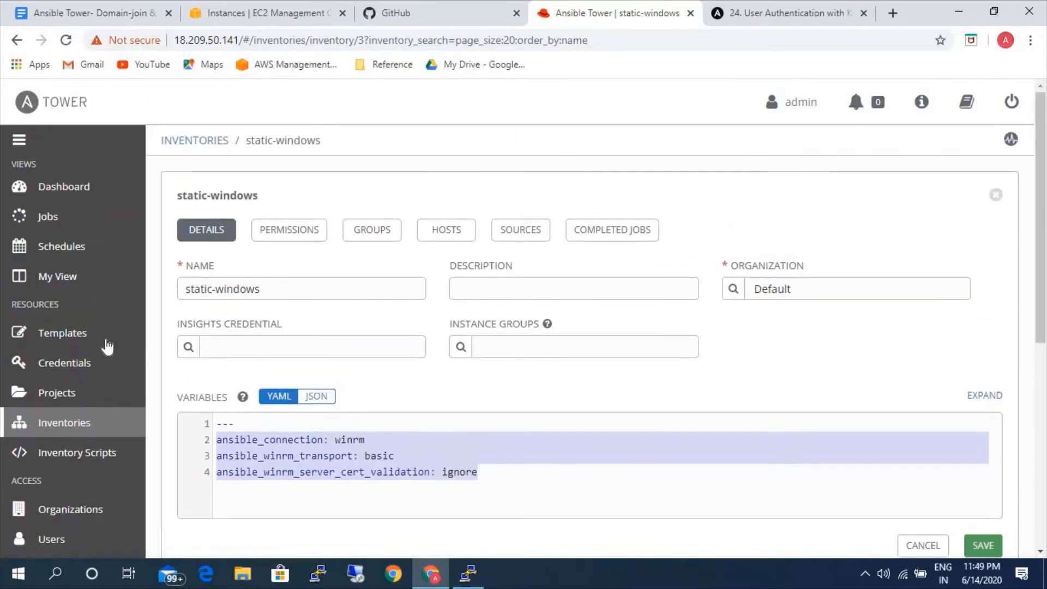
Paste the copied WinRM variables below the --- line in the windows-ad inventory's variables and save the inventory.
click(63, 422)
click(270, 447)
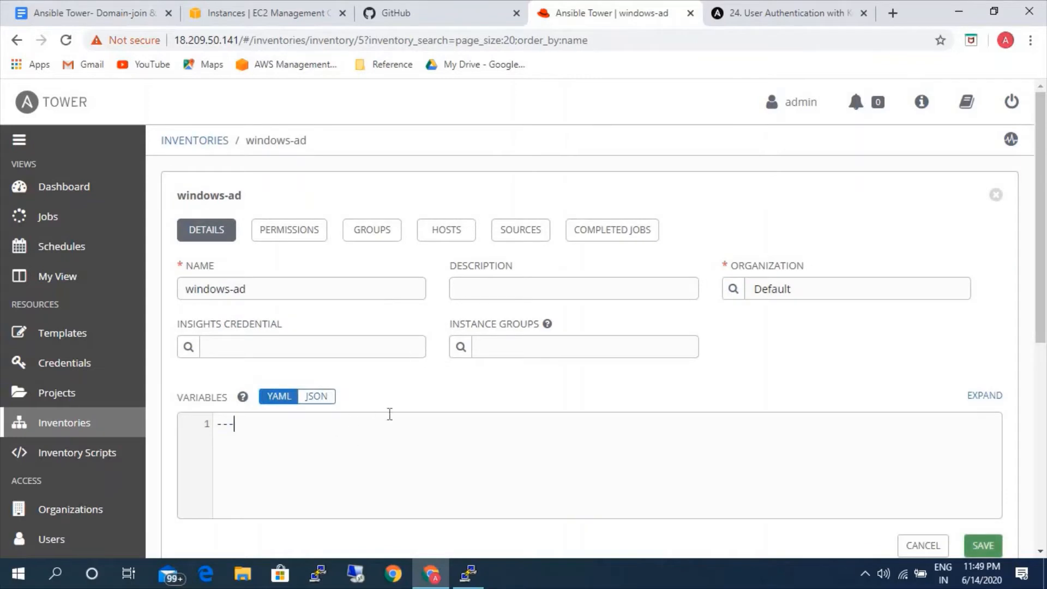
click(390, 412)
key(ctrl+v)
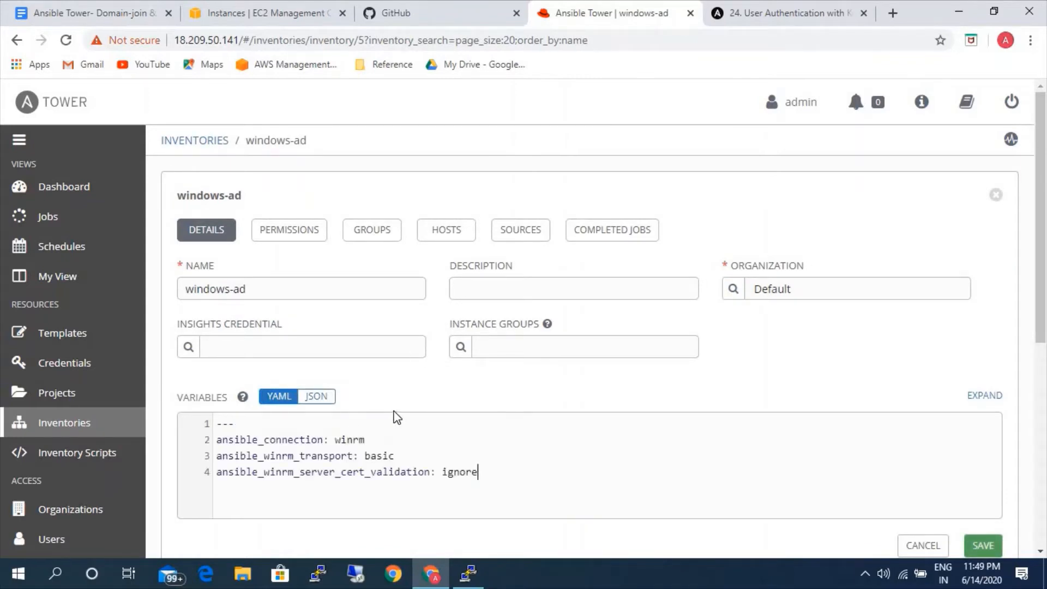
click(973, 542)
drag(394, 456, 219, 452)
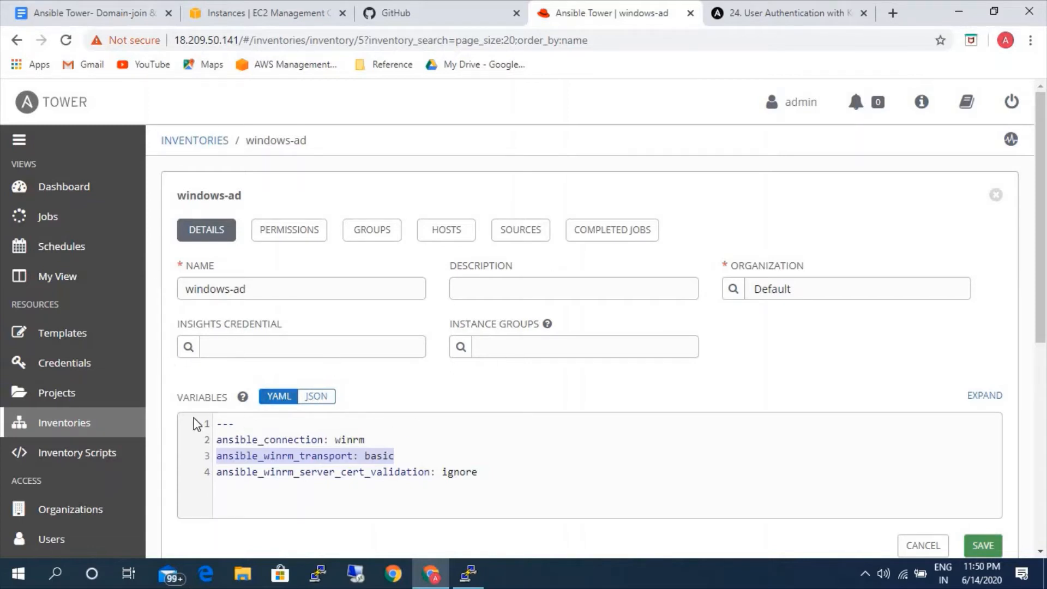
Create and save a new inventory named linux-ad, and open its list of hosts.
click(106, 425)
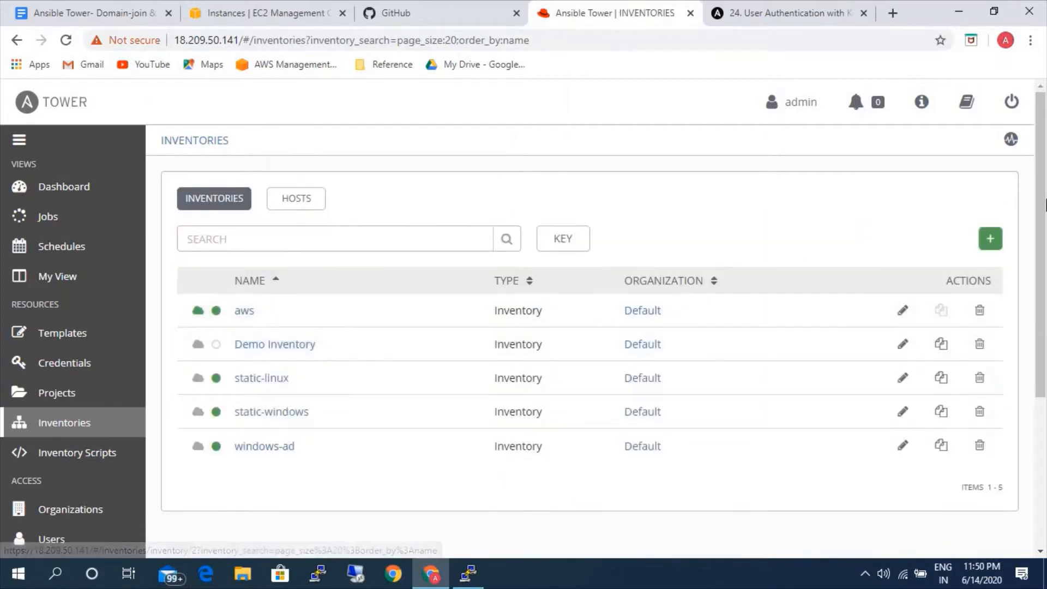
click(988, 240)
click(941, 269)
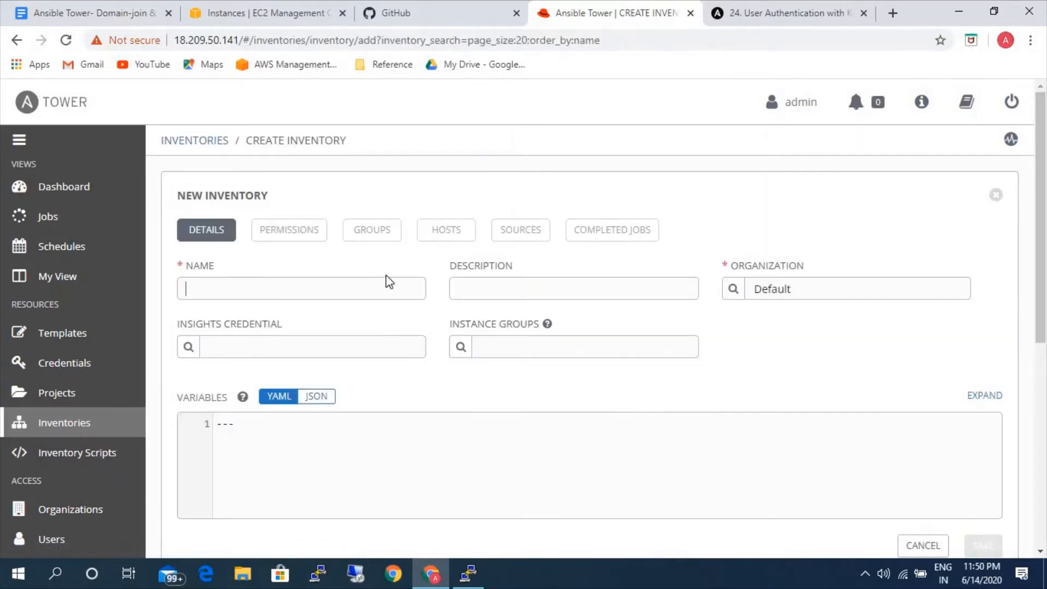
text(linux-ad)
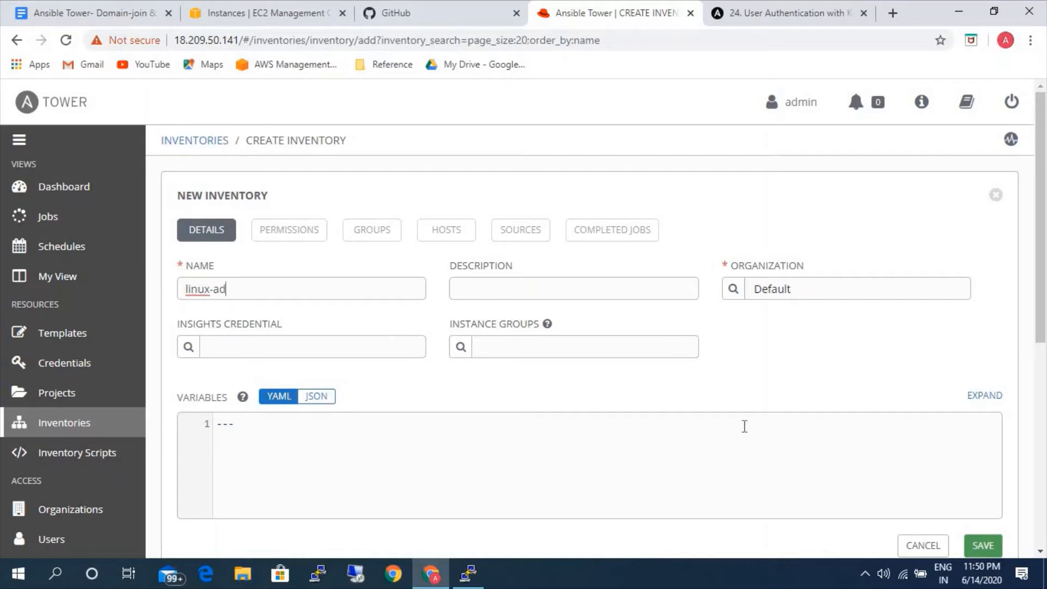
click(976, 539)
click(442, 235)
Switch to the EC2 console and copy the rhel-webserver instance's private IP 10.0.0.41.
click(221, 2)
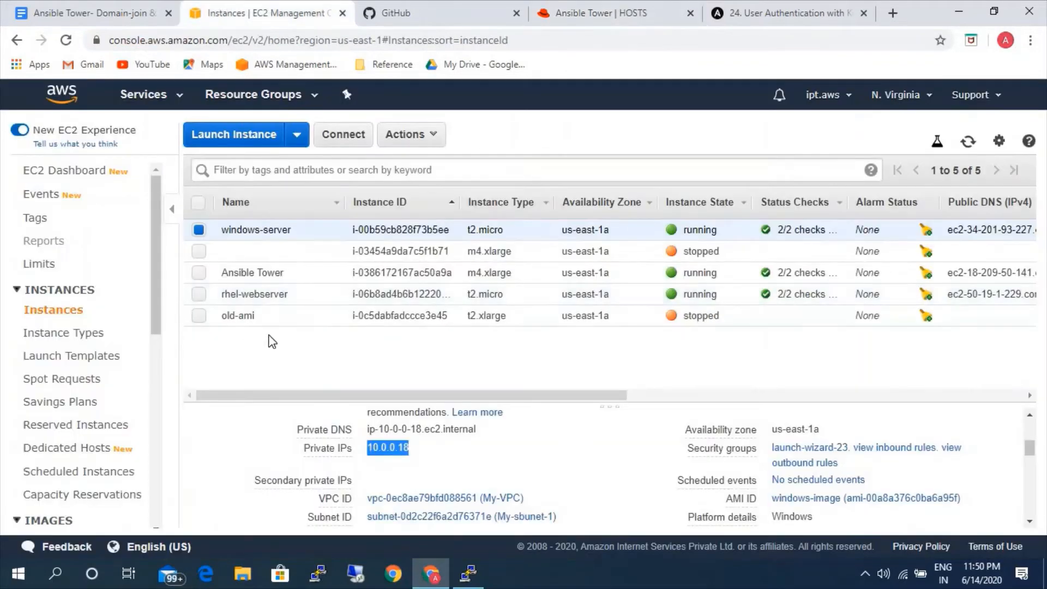
click(204, 294)
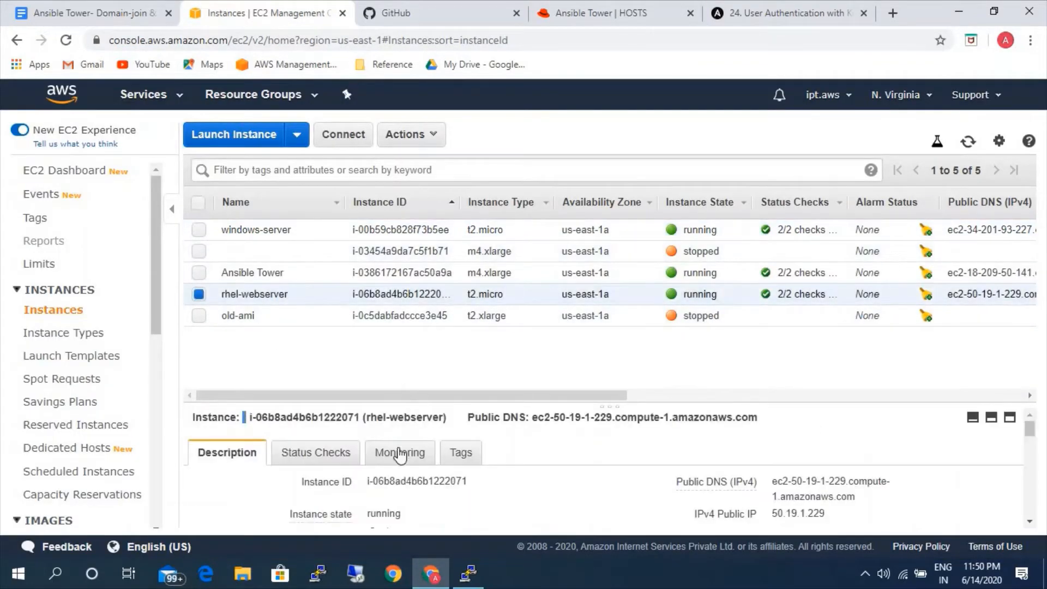
click(422, 448)
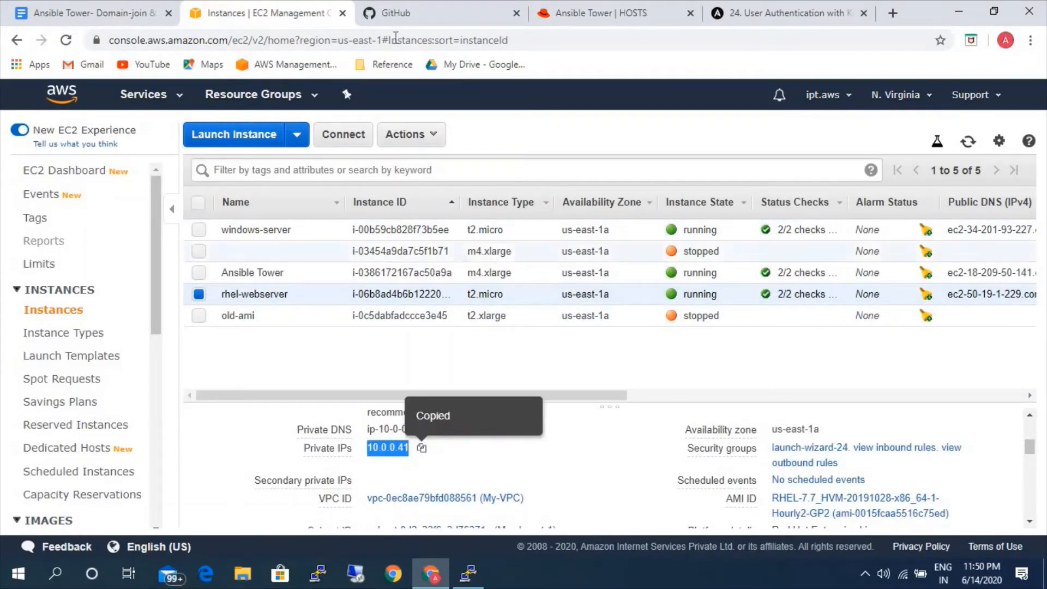
Switch back to Ansible Tower and add a host named 10.0.0.41 to the linux-ad inventory, saving it.
click(572, 11)
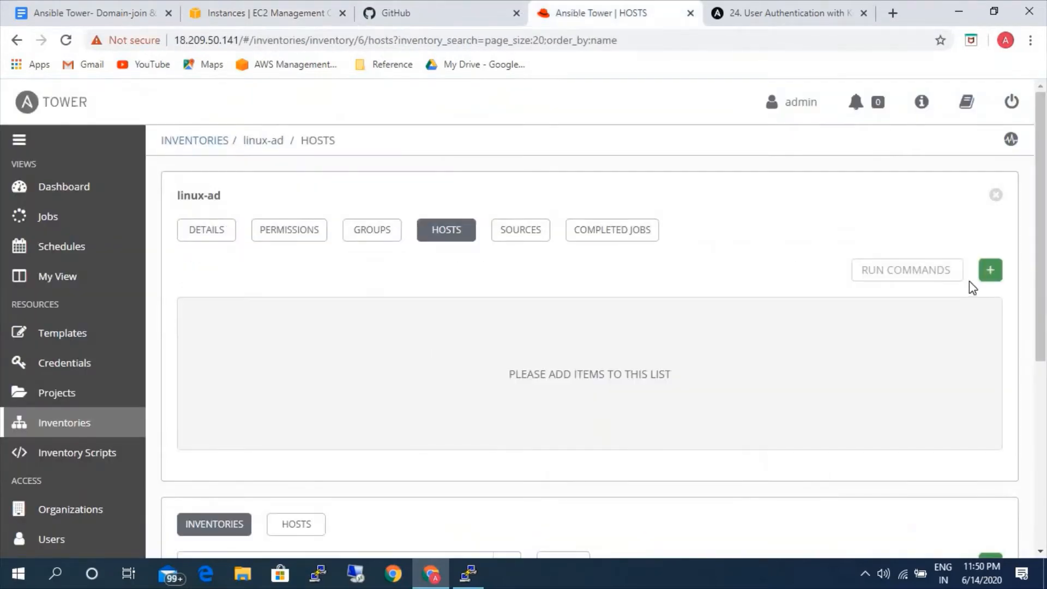
click(991, 271)
click(301, 284)
key(ctrl+v)
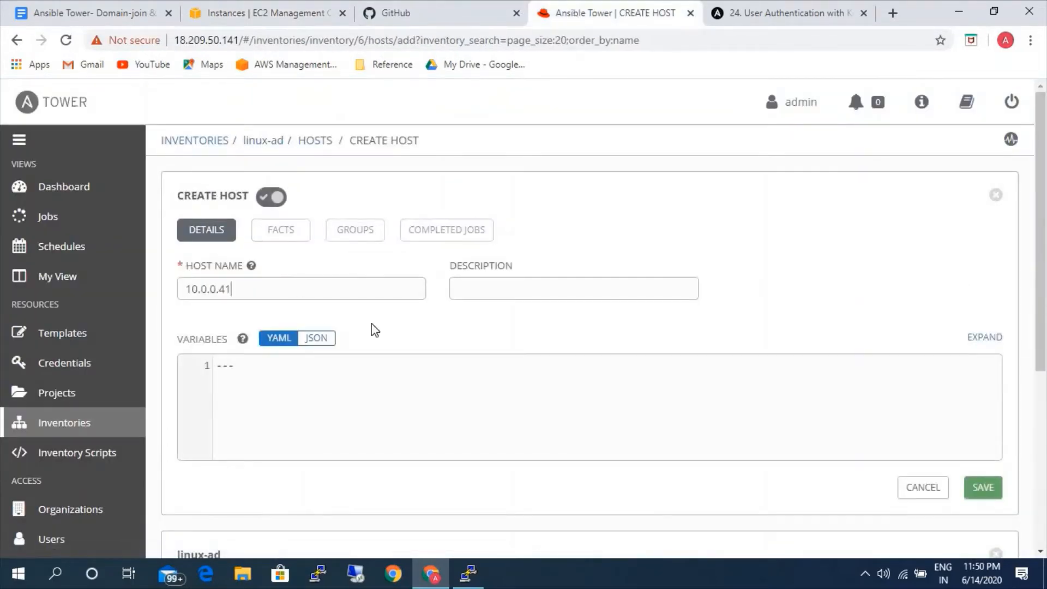
click(976, 487)
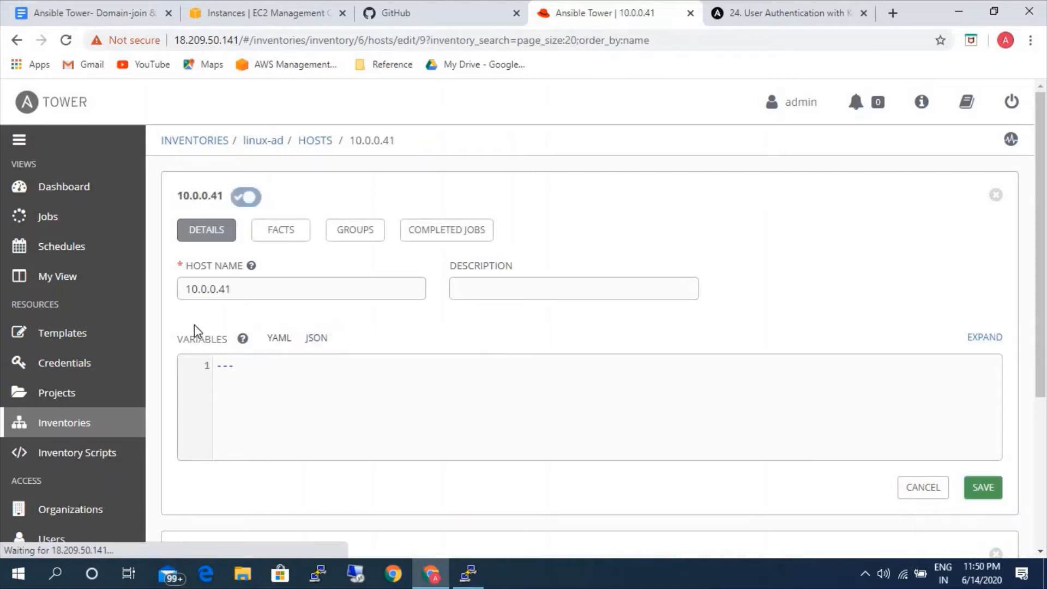
Select host 10.0.0.18 in the windows-ad inventory and open the form for running a command on it.
click(262, 141)
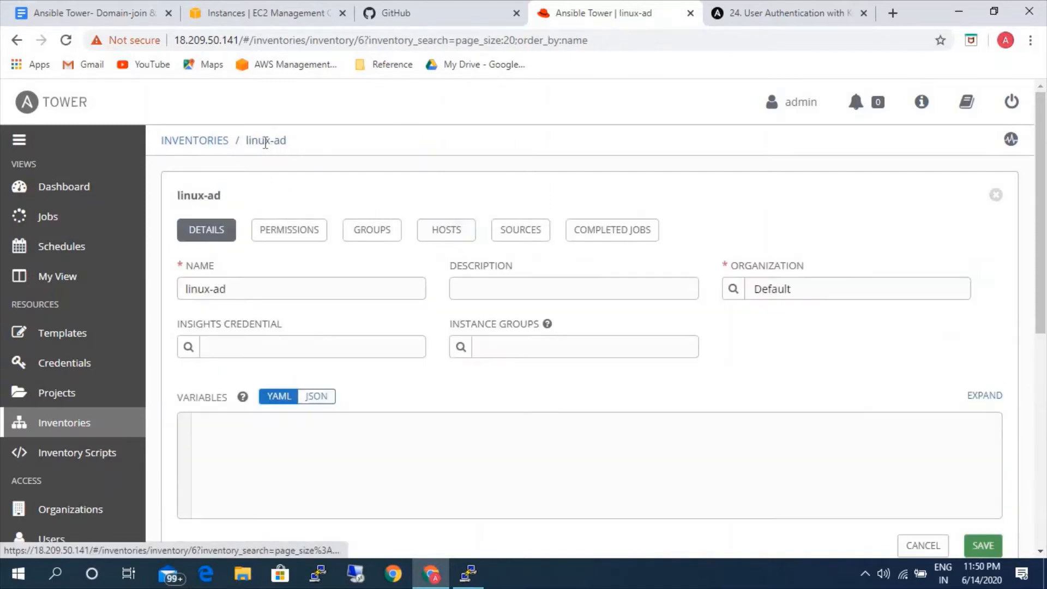
click(76, 424)
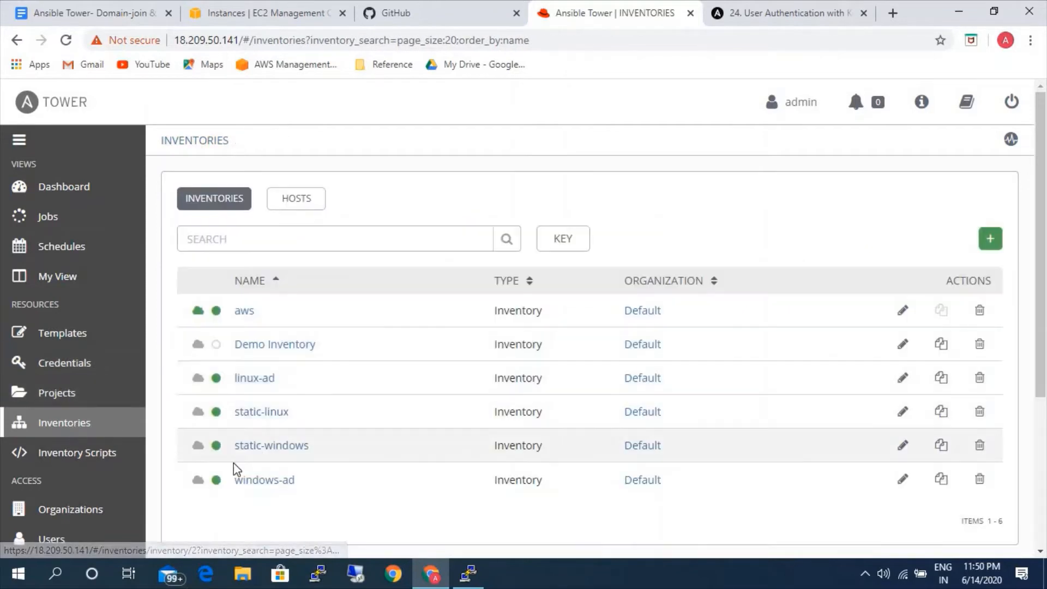
click(284, 481)
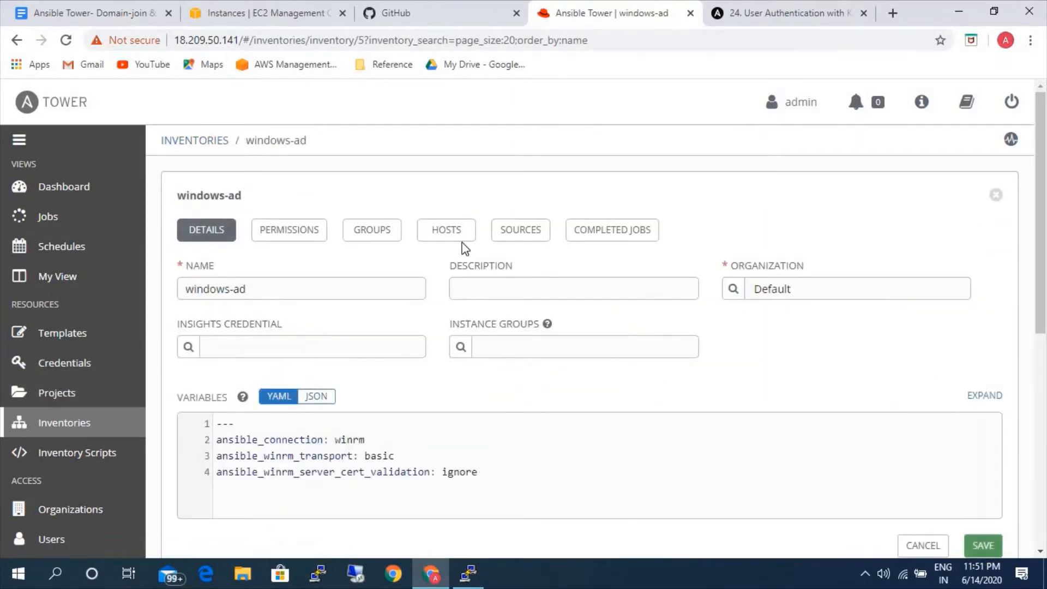
click(446, 235)
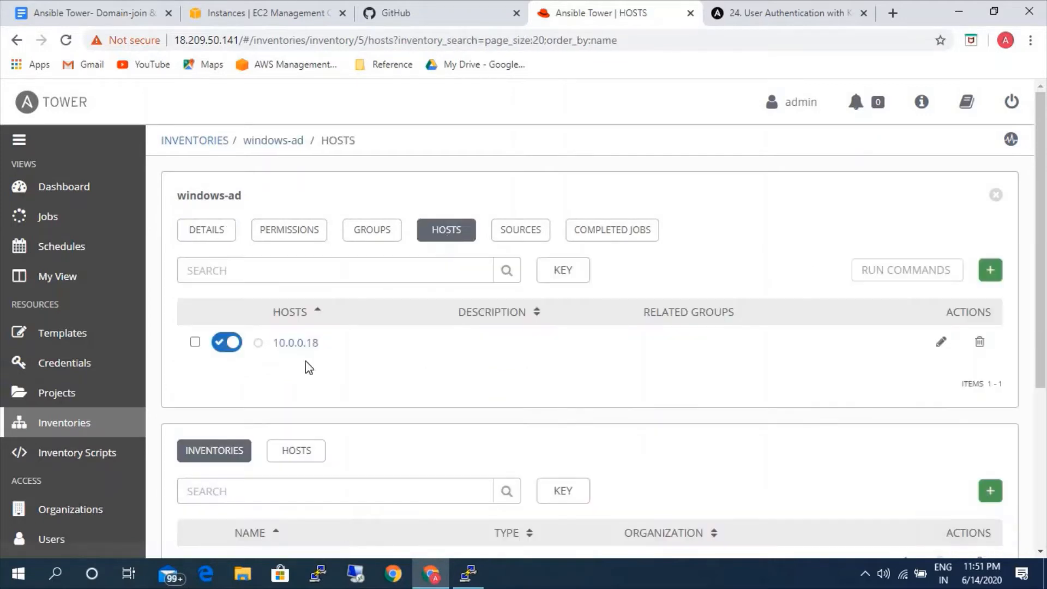
click(945, 272)
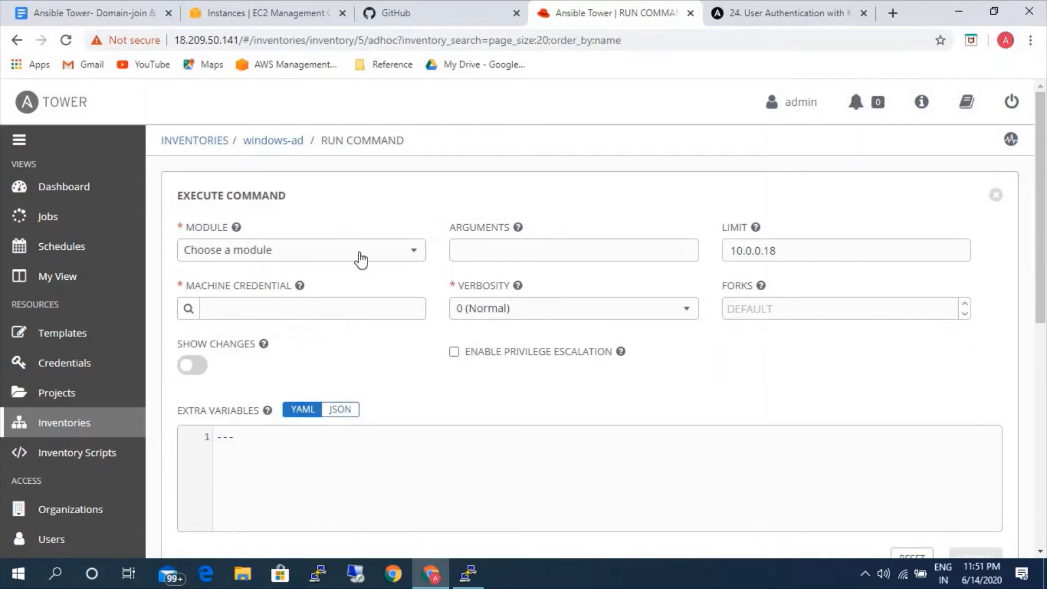
Choose the win_ping module with the windows machine credential and launch the command on host 10.0.0.18.
click(359, 253)
scroll(289, 382, down, 3)
scroll(290, 383, down, 5)
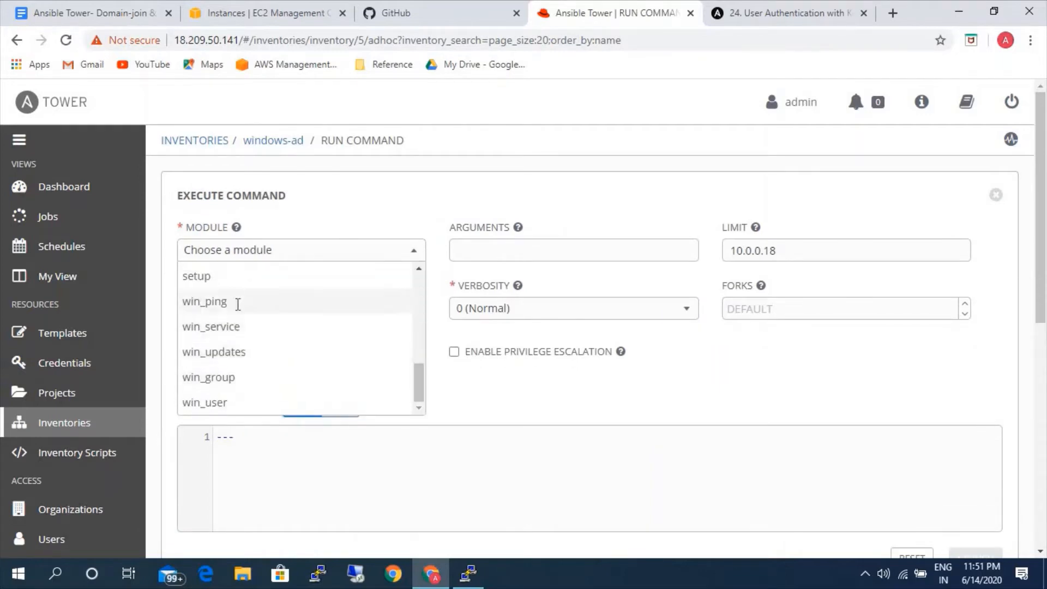
click(237, 301)
click(189, 309)
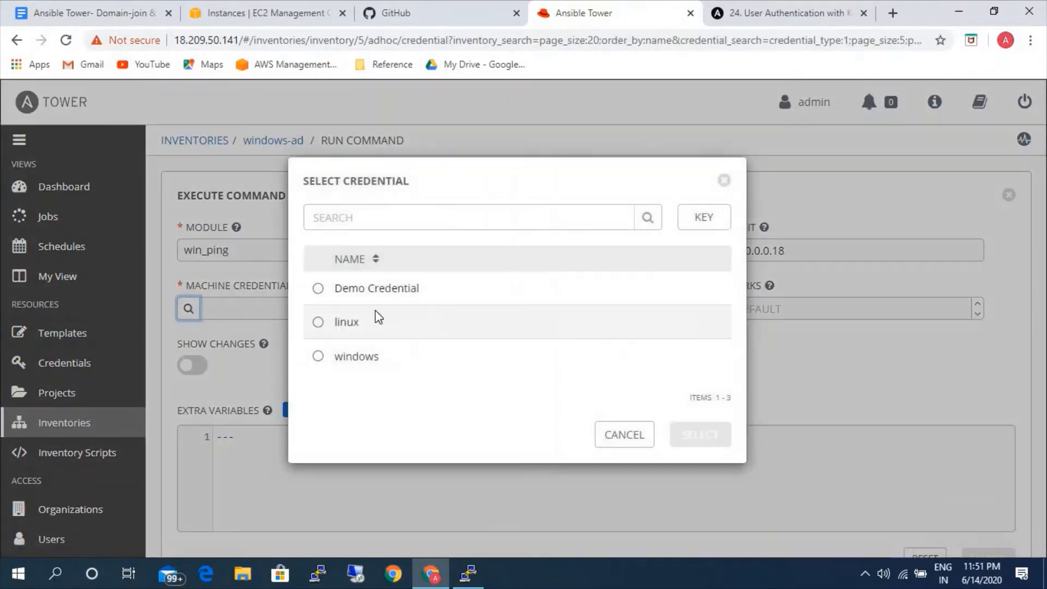
click(360, 355)
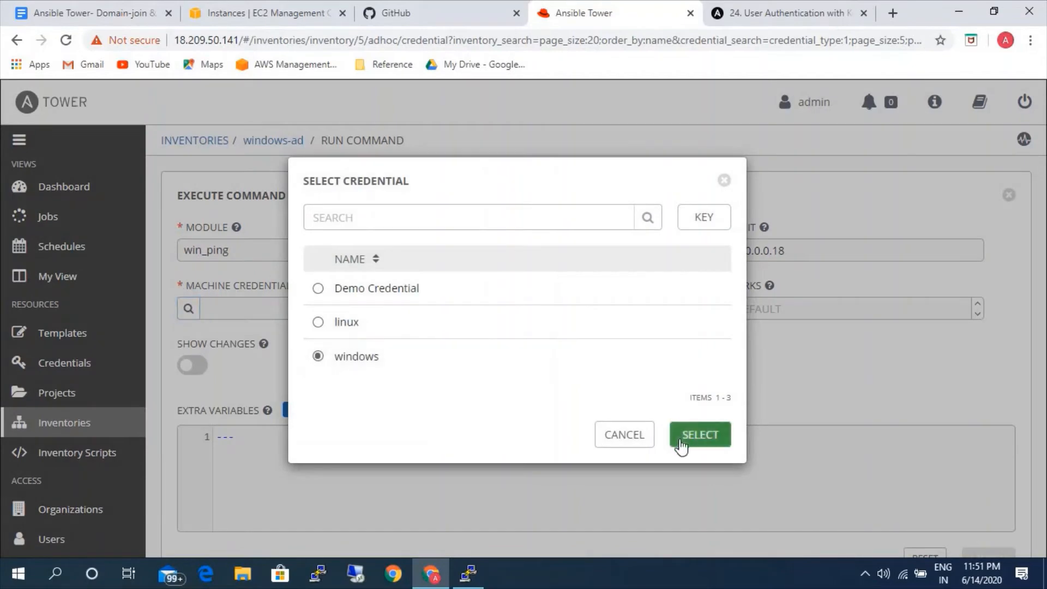
click(681, 439)
scroll(748, 391, down, 4)
click(975, 329)
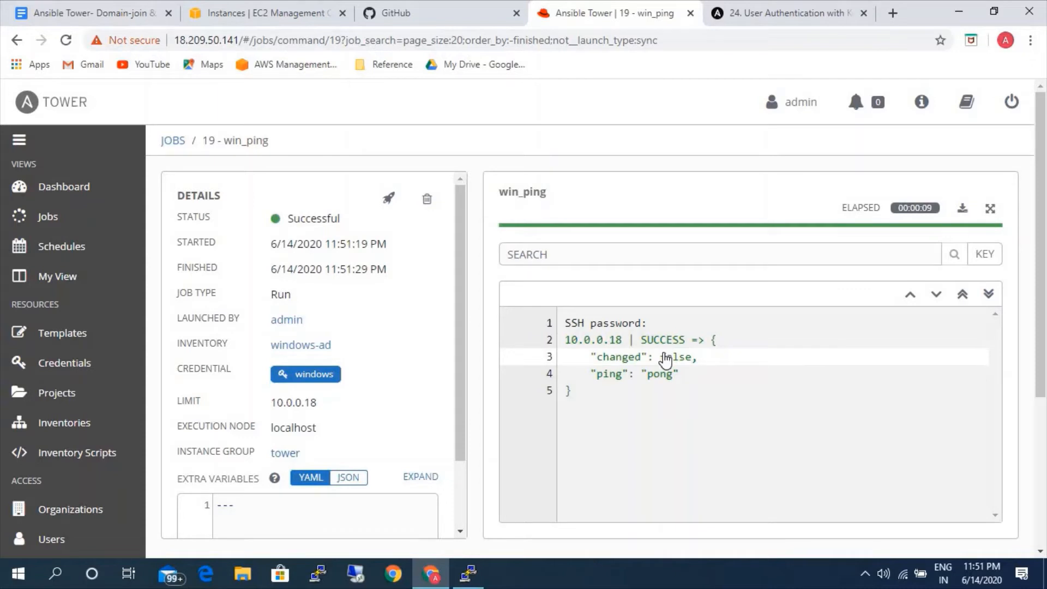
Select host 10.0.0.41 in the linux-ad inventory and open the form for running a command on it.
click(97, 426)
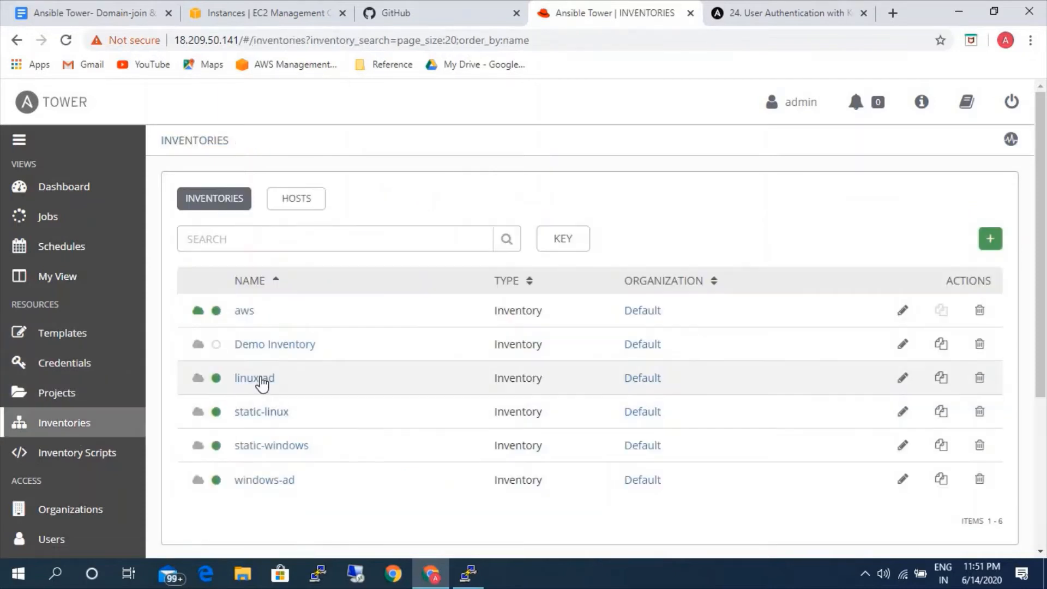
click(259, 378)
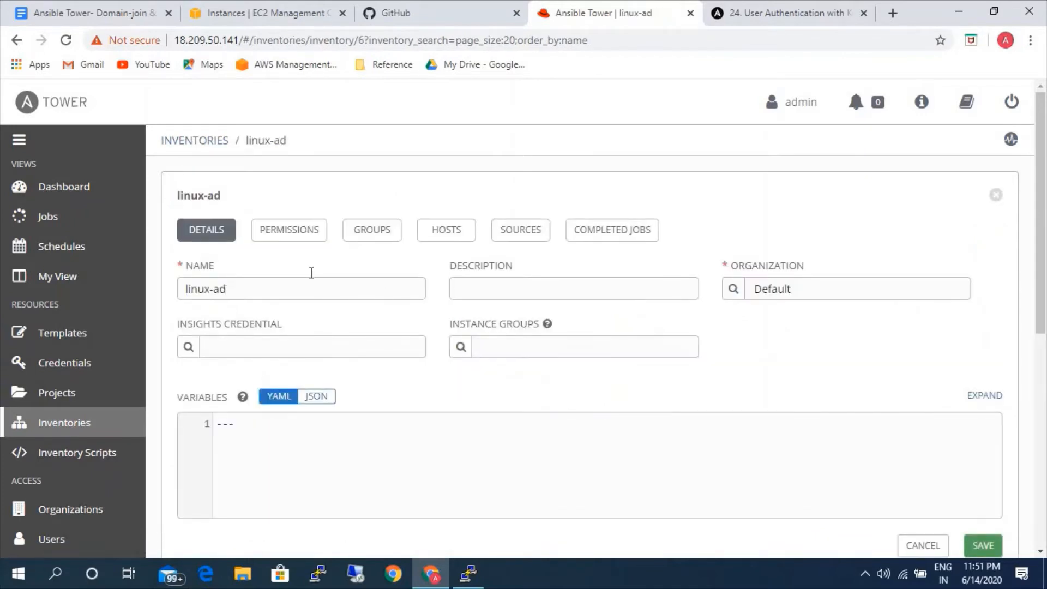
click(443, 235)
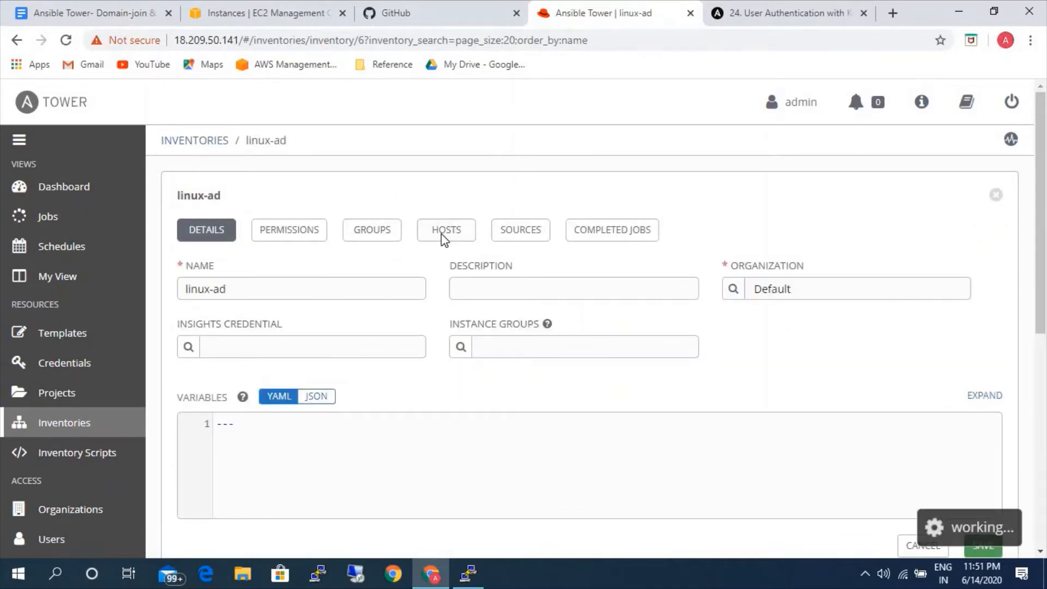
click(195, 342)
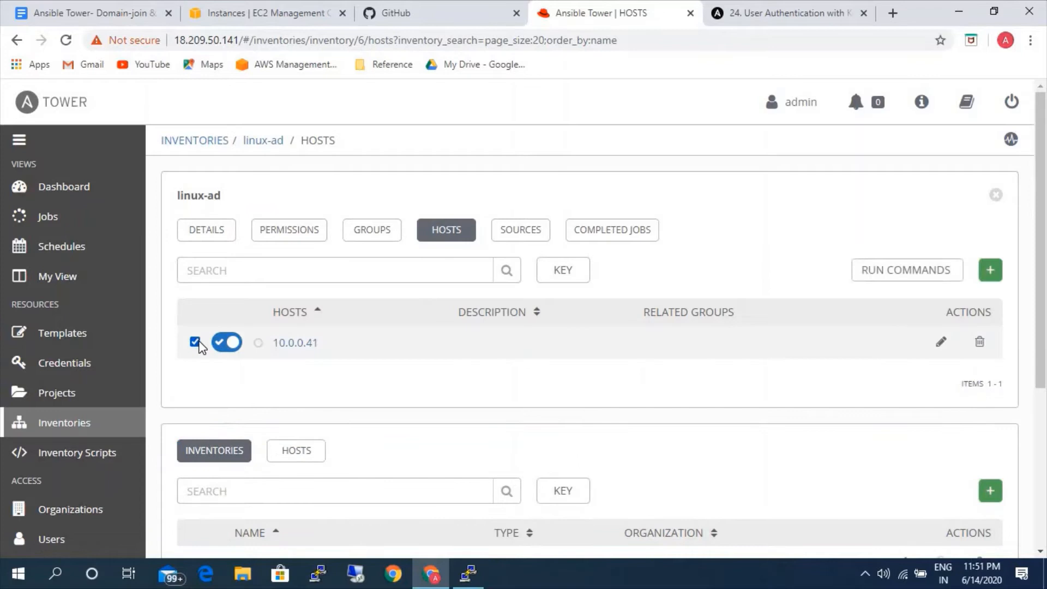
click(911, 268)
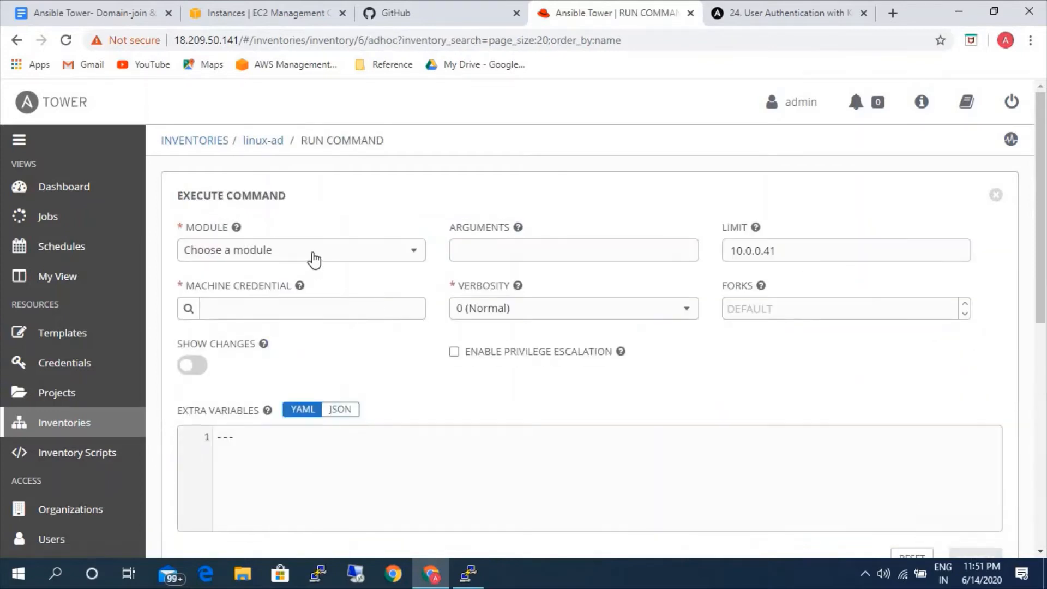
Choose the ping module with the linux machine credential and launch the command on host 10.0.0.41.
click(315, 260)
scroll(257, 371, down, 2)
scroll(237, 354, down, 2)
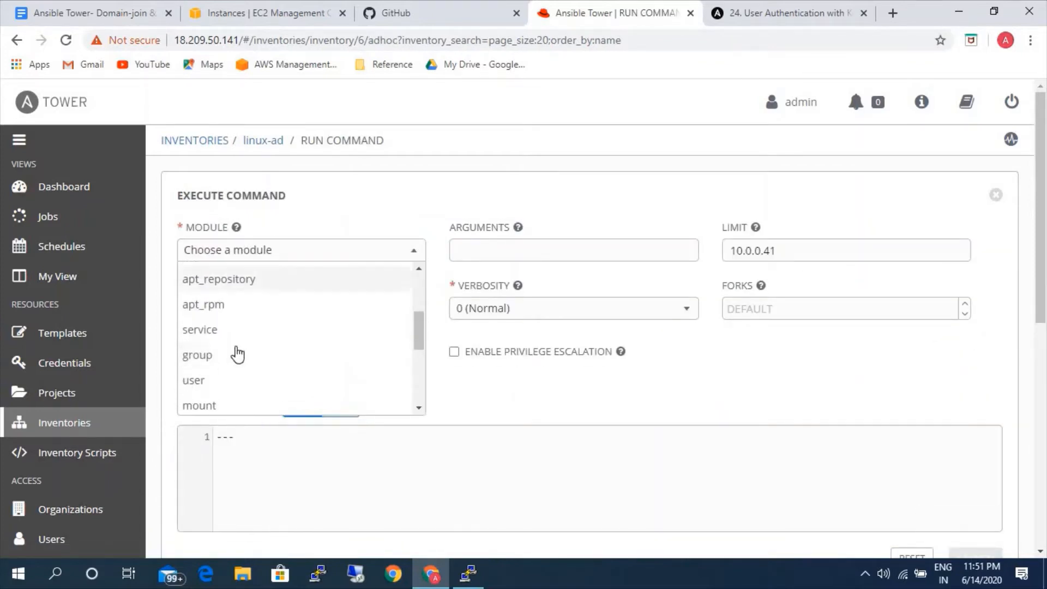
scroll(229, 338, down, 3)
click(227, 350)
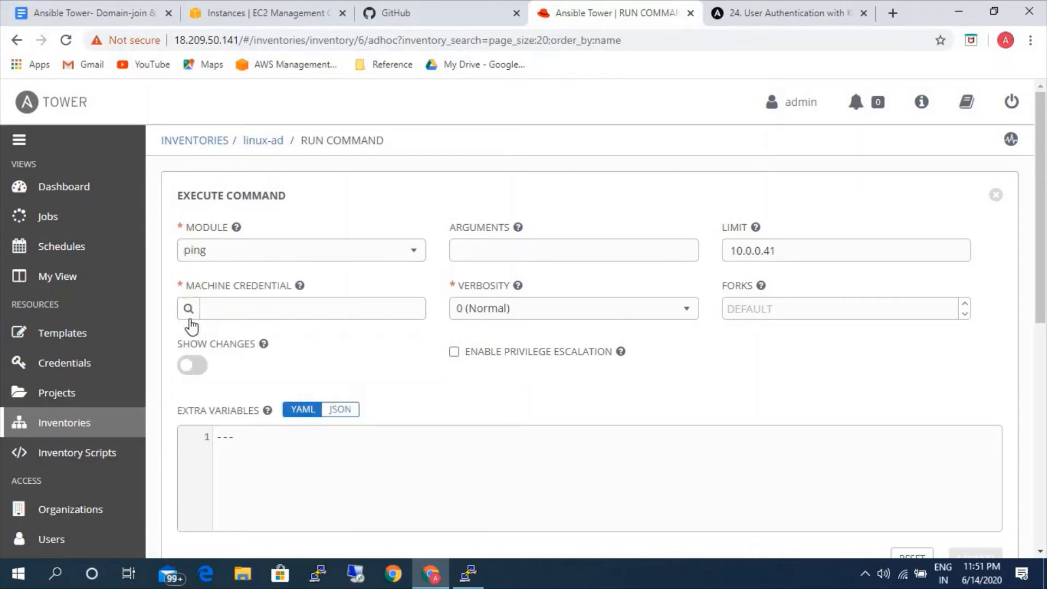
click(188, 309)
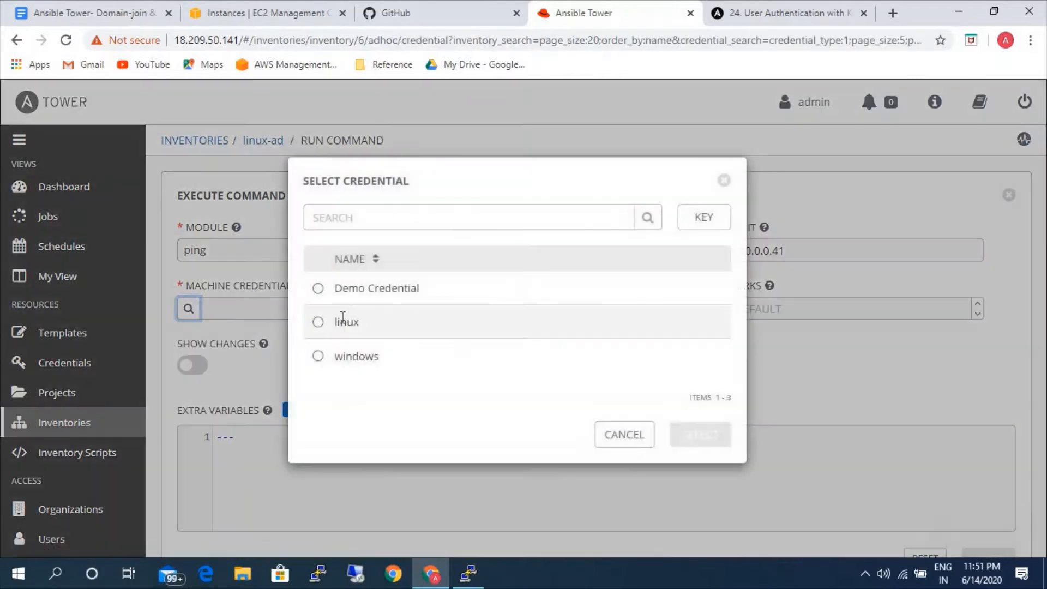
click(346, 321)
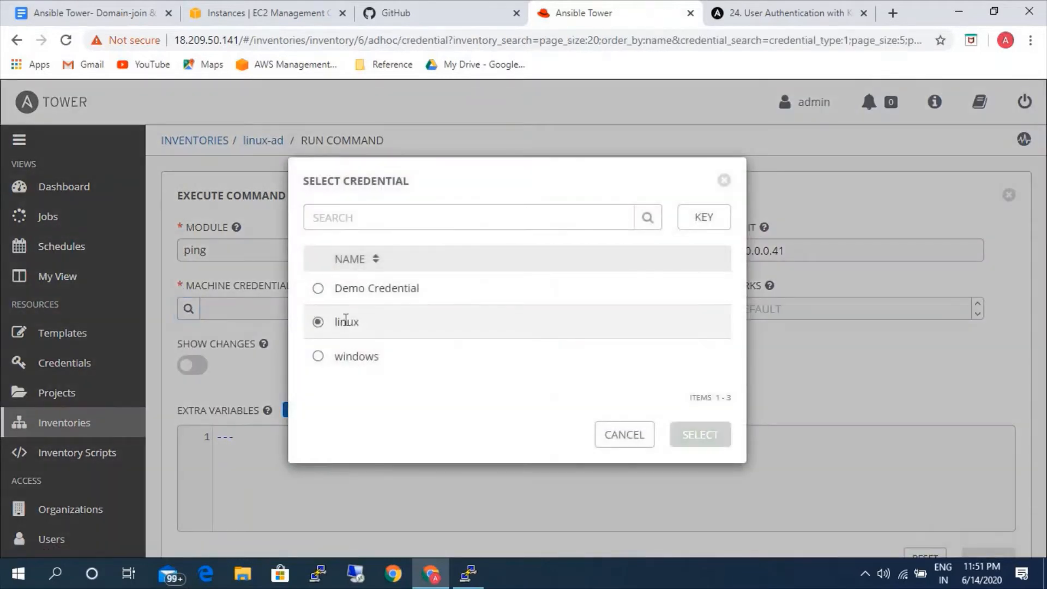
click(696, 435)
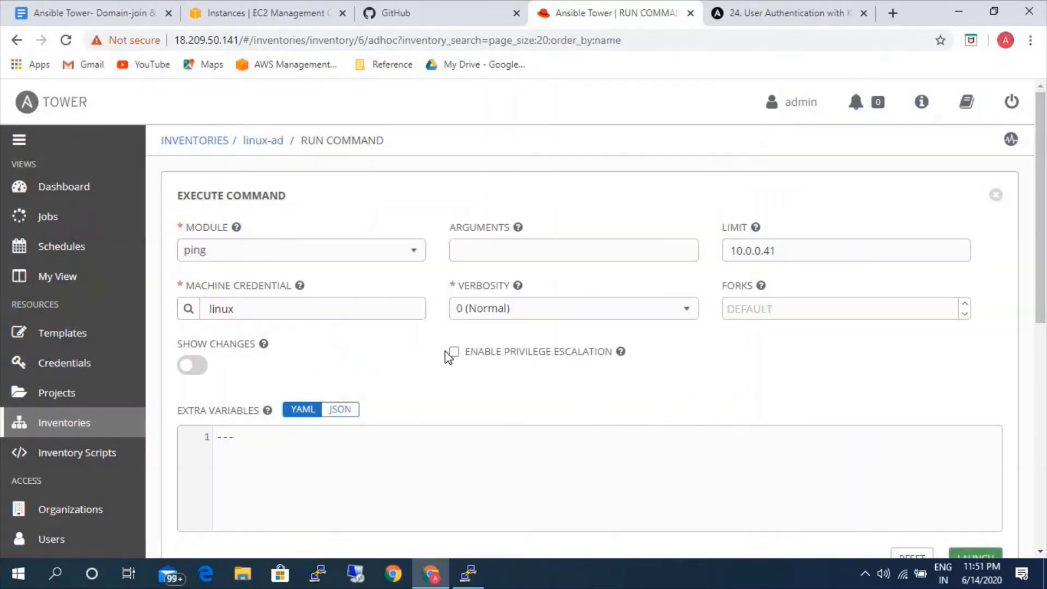
click(978, 552)
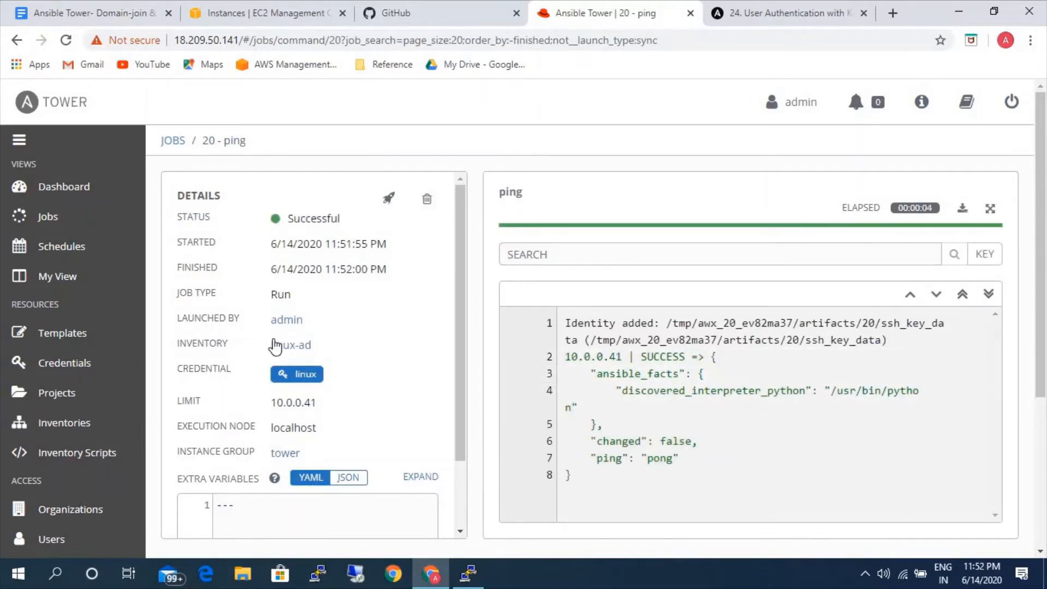
Create a new project named Domain-join with Git as its SCM type.
click(77, 392)
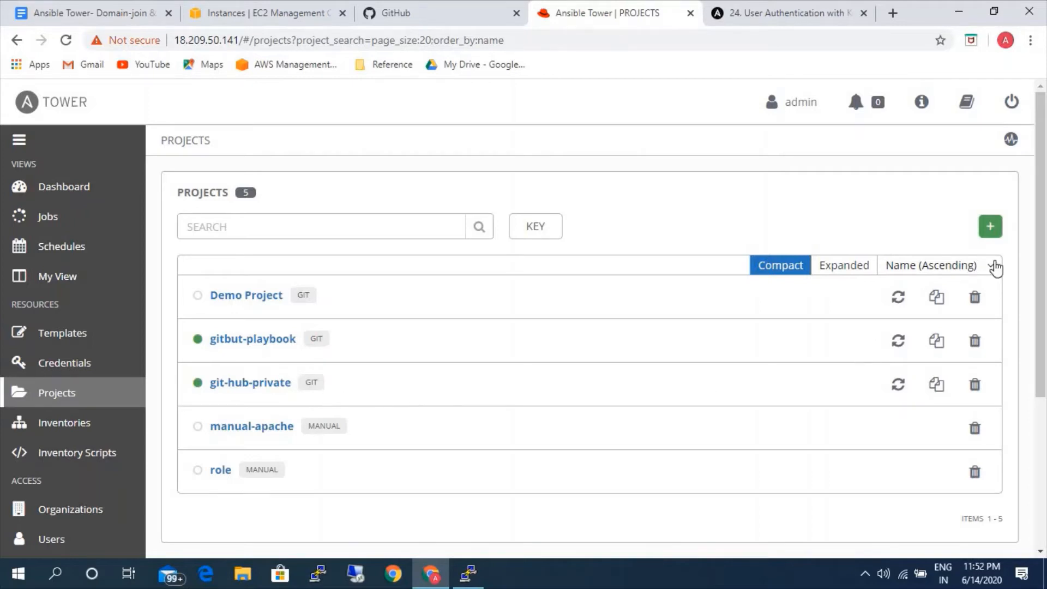
click(988, 228)
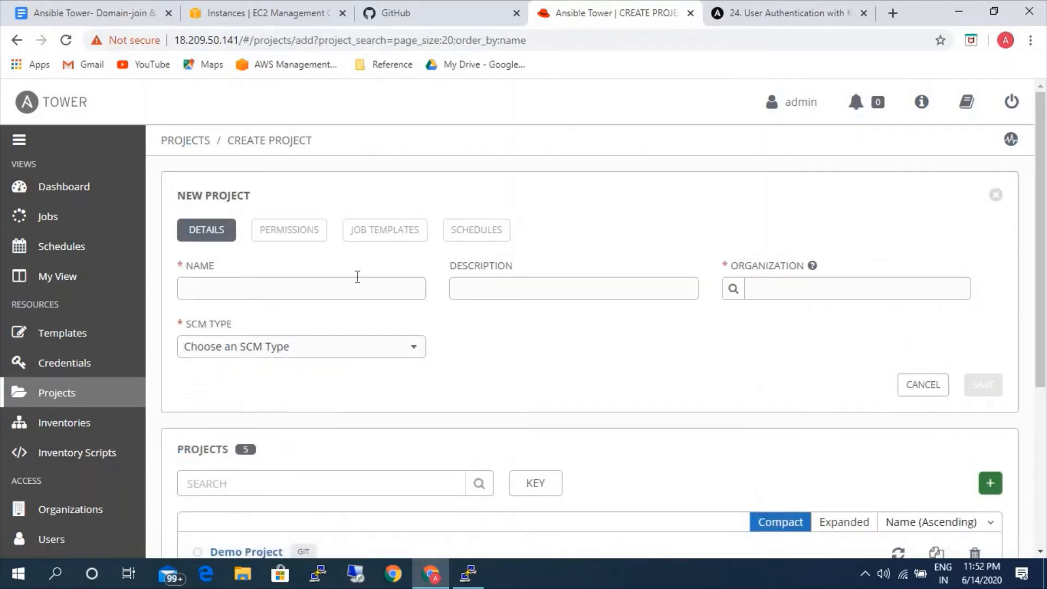
click(355, 285)
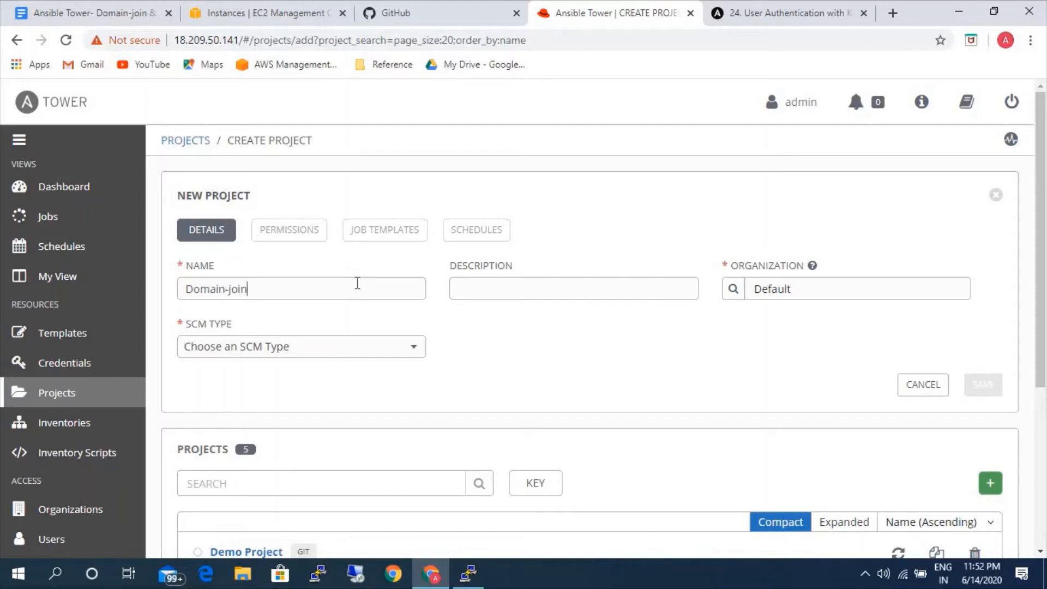
click(210, 350)
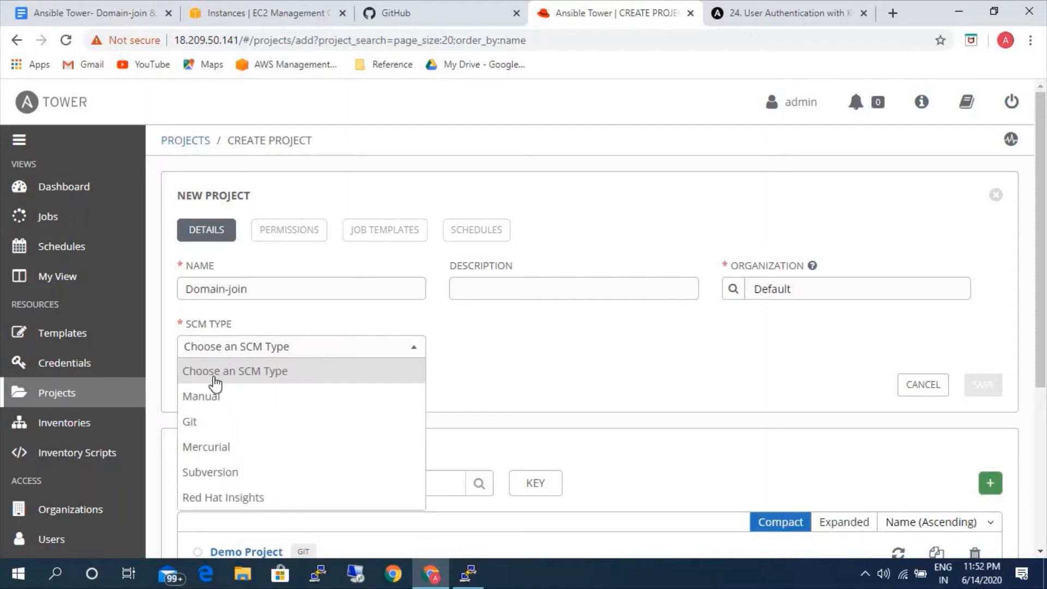
click(202, 422)
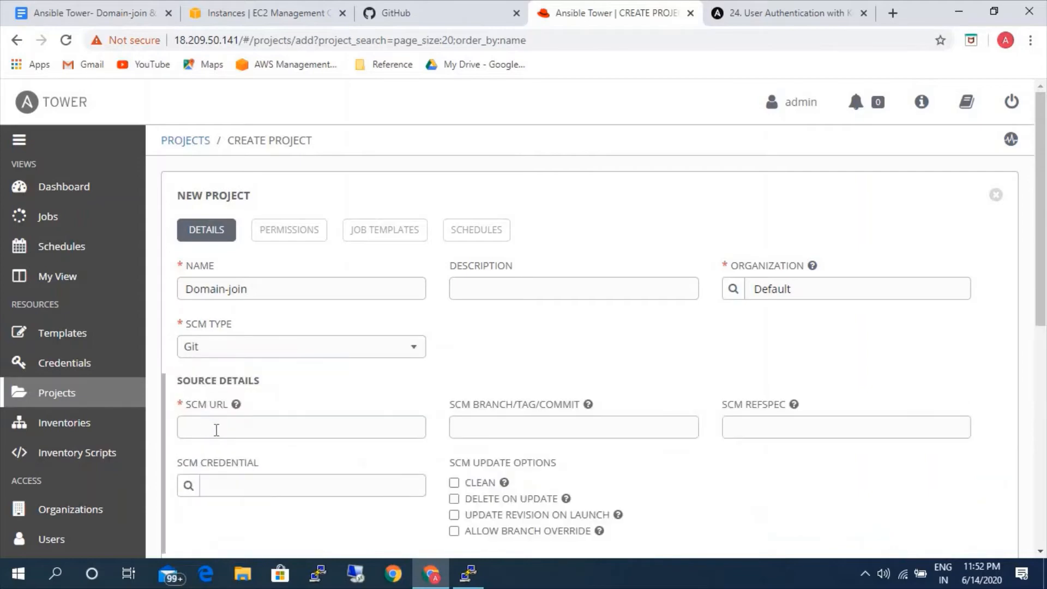
Copy the web address of the domain-join repository on GitHub and paste it as the new project's SCM URL in Ansible Tower.
click(396, 14)
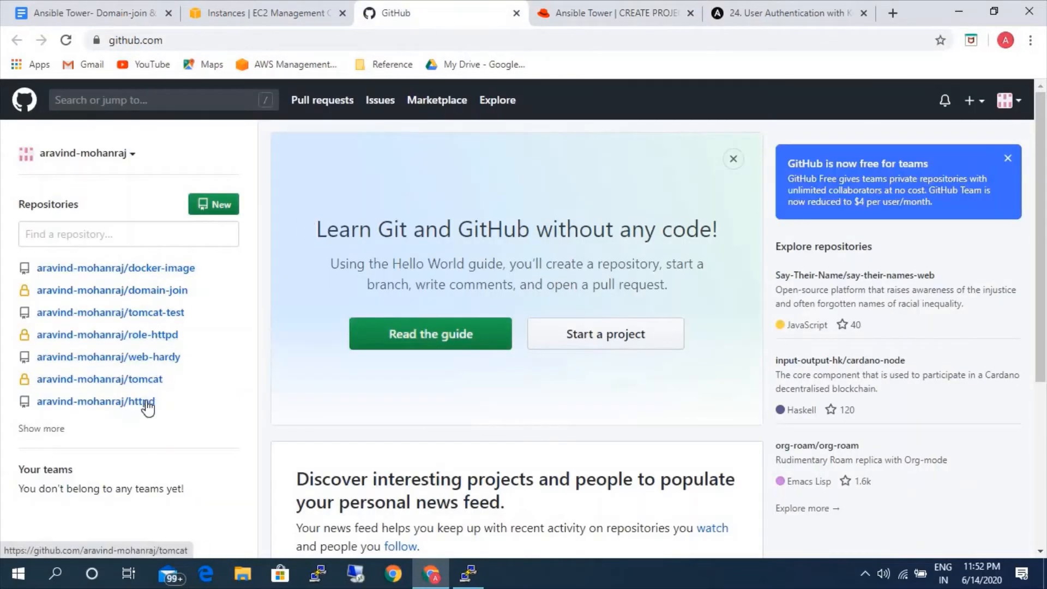
click(169, 293)
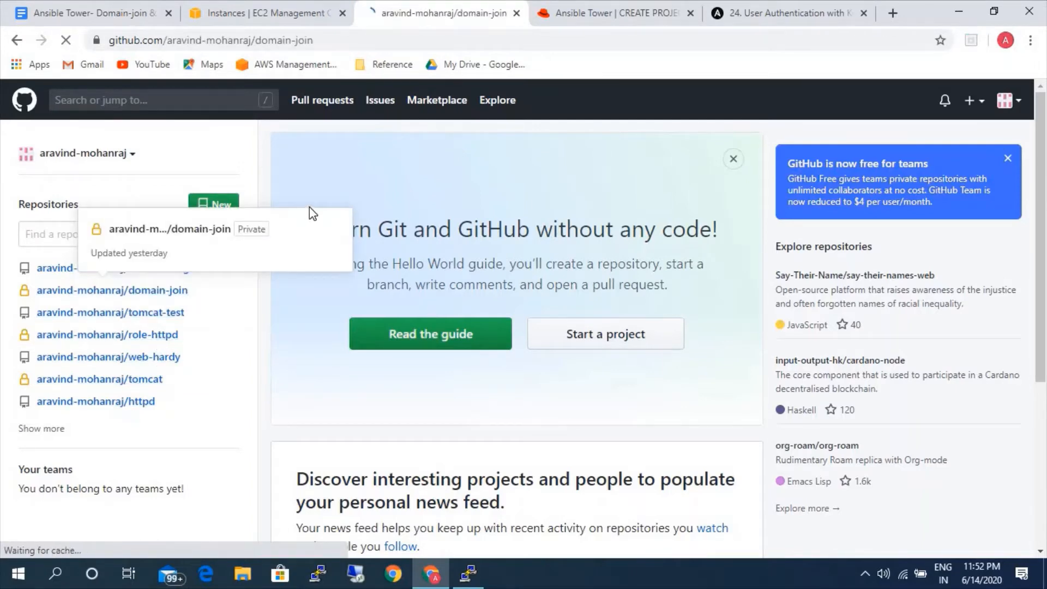
drag(315, 40, 40, 48)
key(ctrl+c)
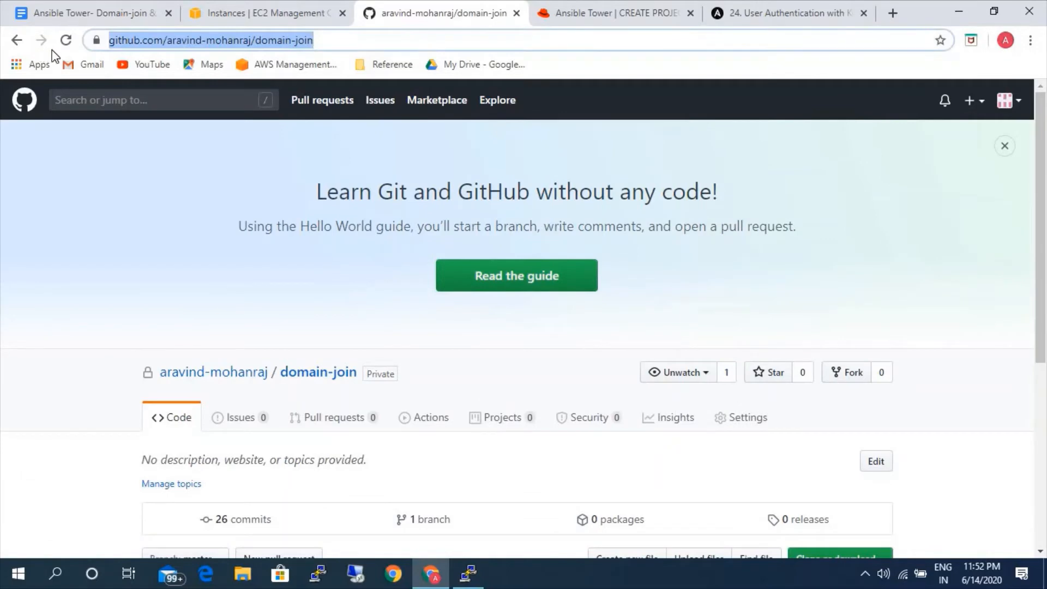
click(254, 14)
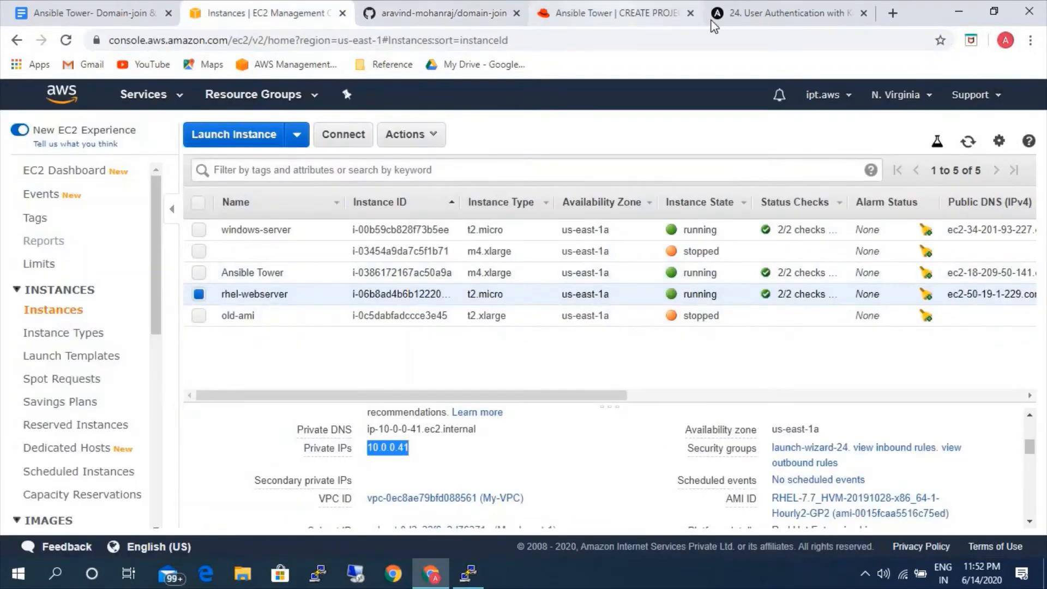
click(621, 14)
click(276, 431)
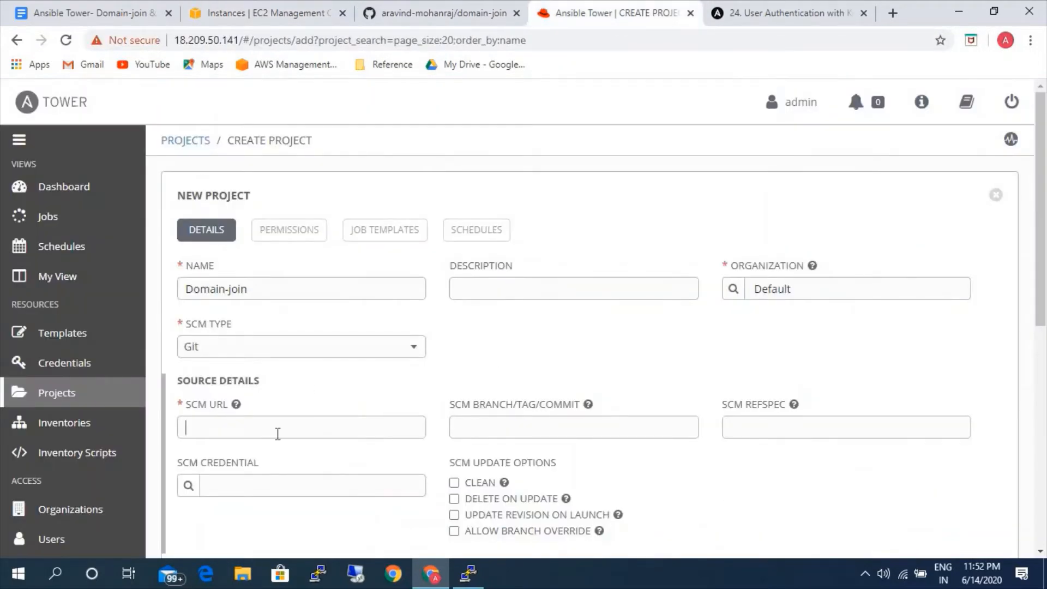
key(ctrl+v)
Assign the git-hub-private credential as the project's SCM credential.
scroll(275, 428, down, 3)
click(189, 334)
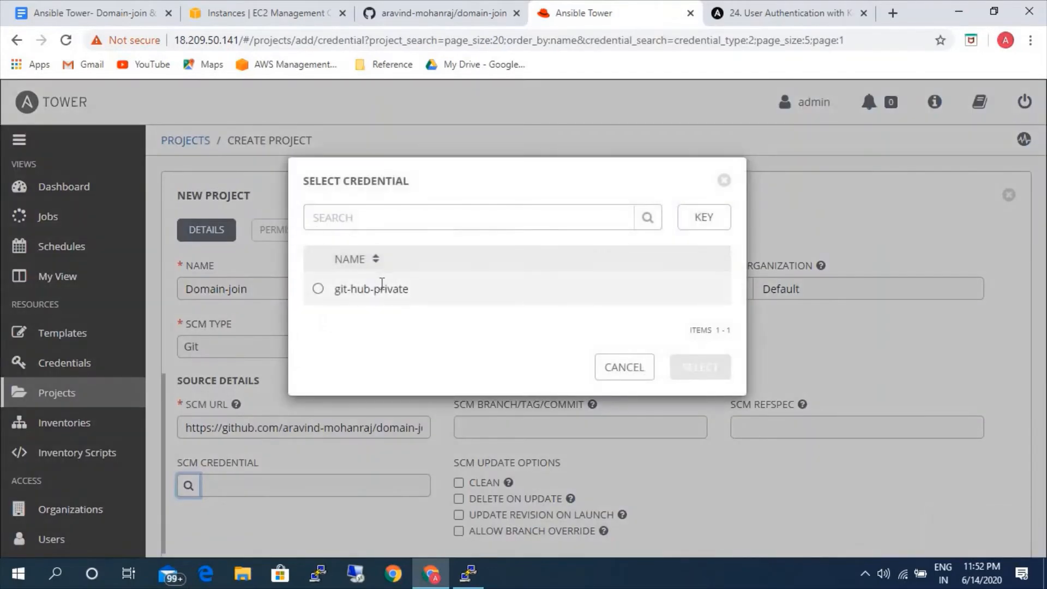
click(382, 286)
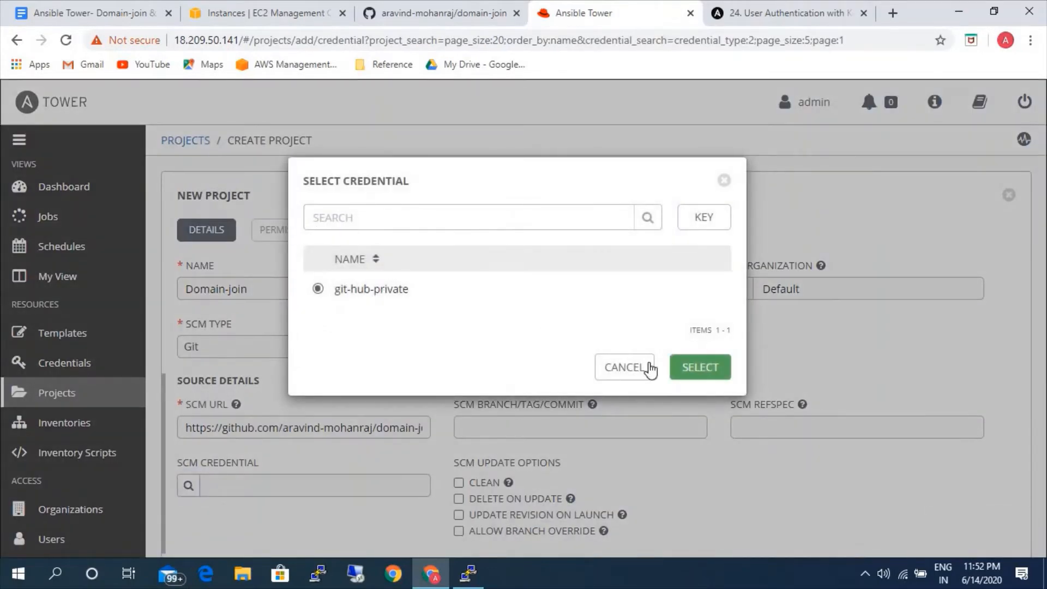
click(698, 367)
Enable the Clean update option for the Domain-join project and save the project.
scroll(624, 409, down, 1)
scroll(626, 409, down, 1)
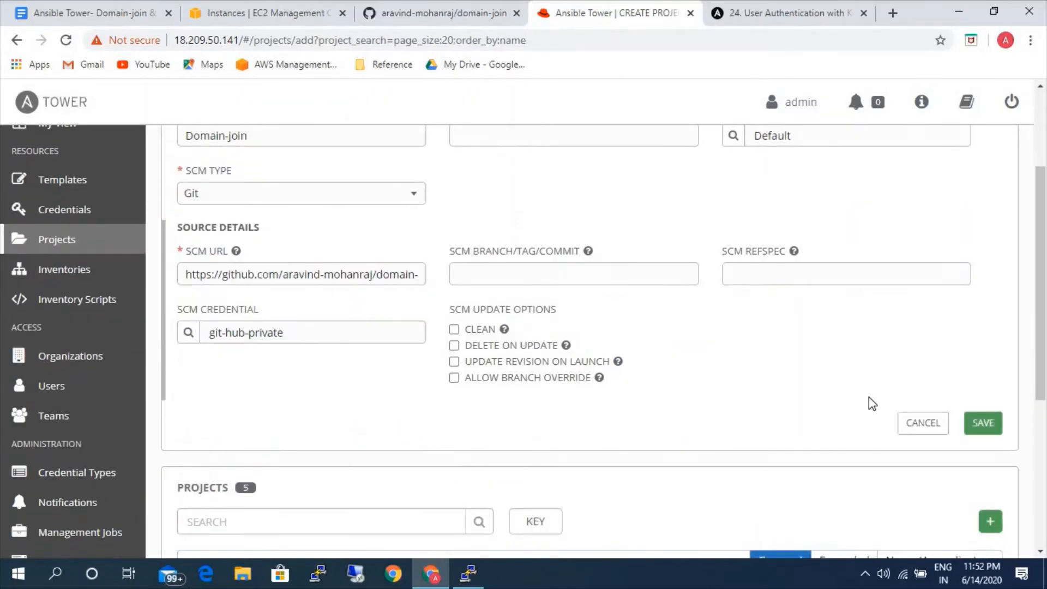
click(469, 329)
scroll(785, 389, up, 3)
scroll(816, 397, down, 3)
click(974, 418)
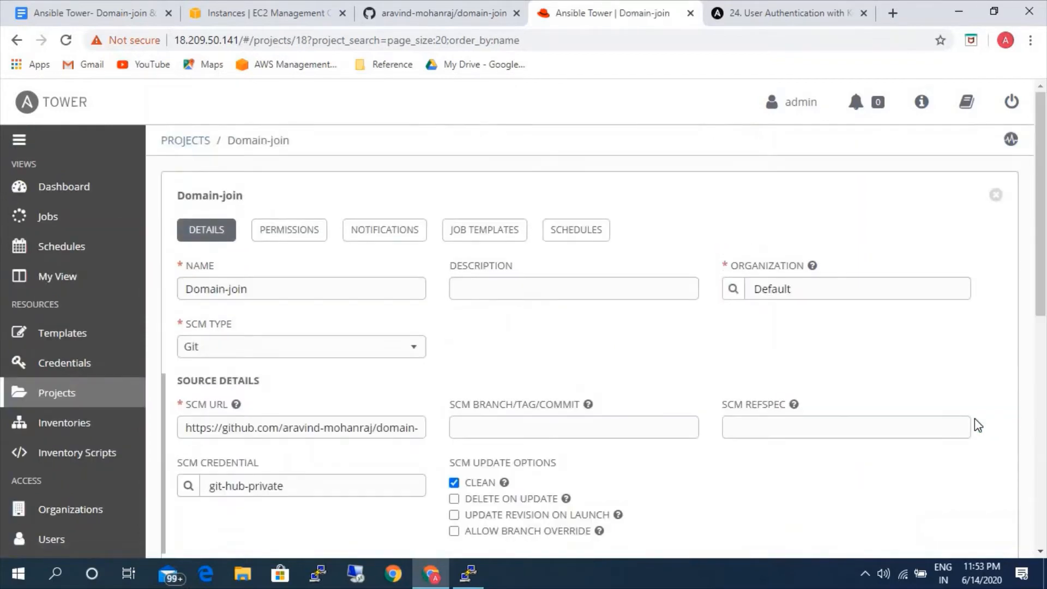
Return to the projects list and fetch the latest SCM revision for the Domain-join project.
click(84, 392)
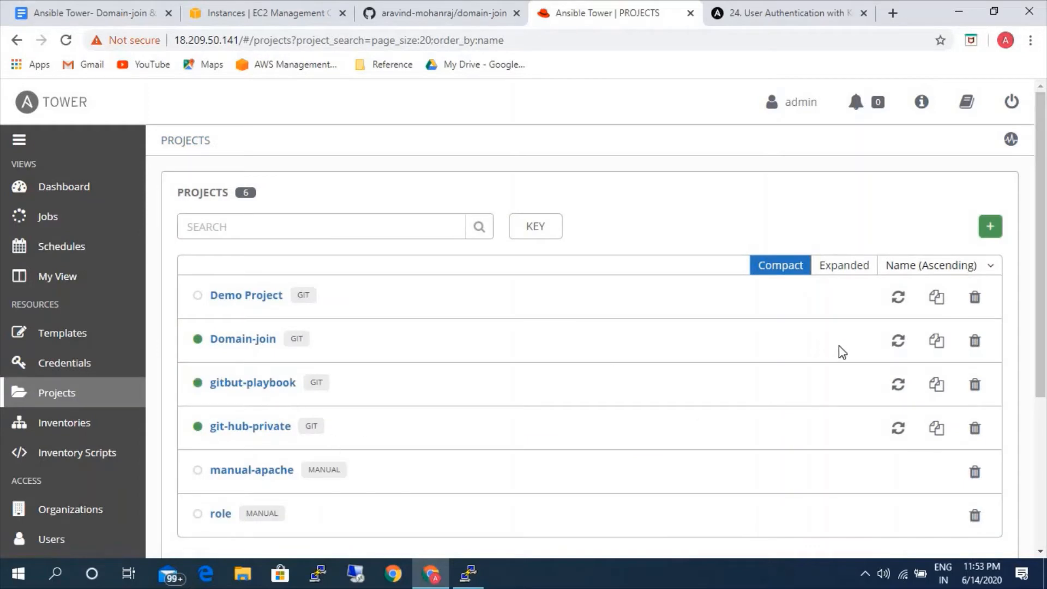
click(897, 343)
Switch to the domain-join repository on GitHub and examine the hosts and role path in domain-join.yml.
click(426, 16)
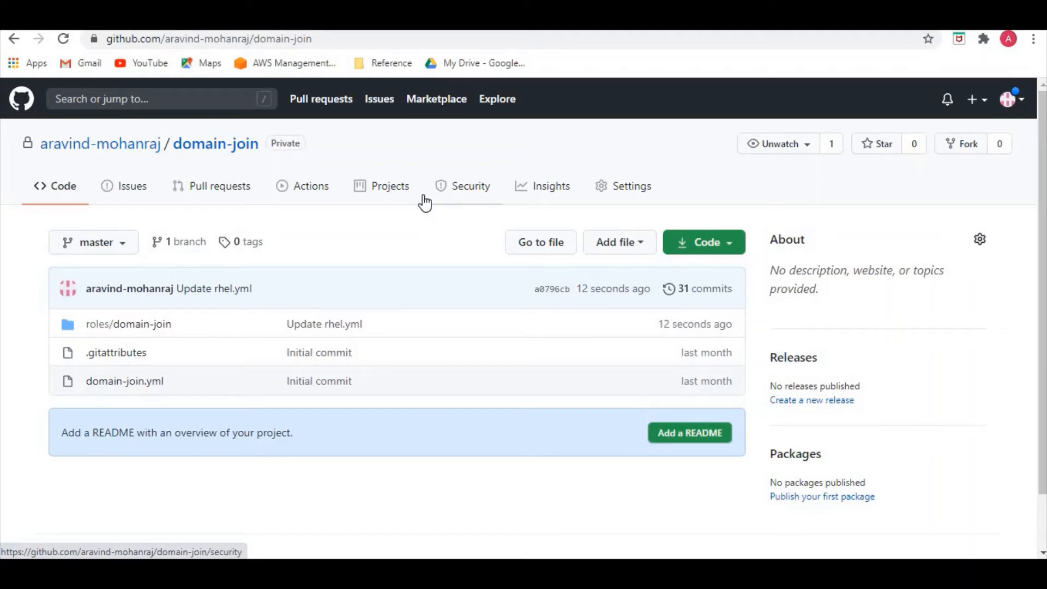
click(129, 388)
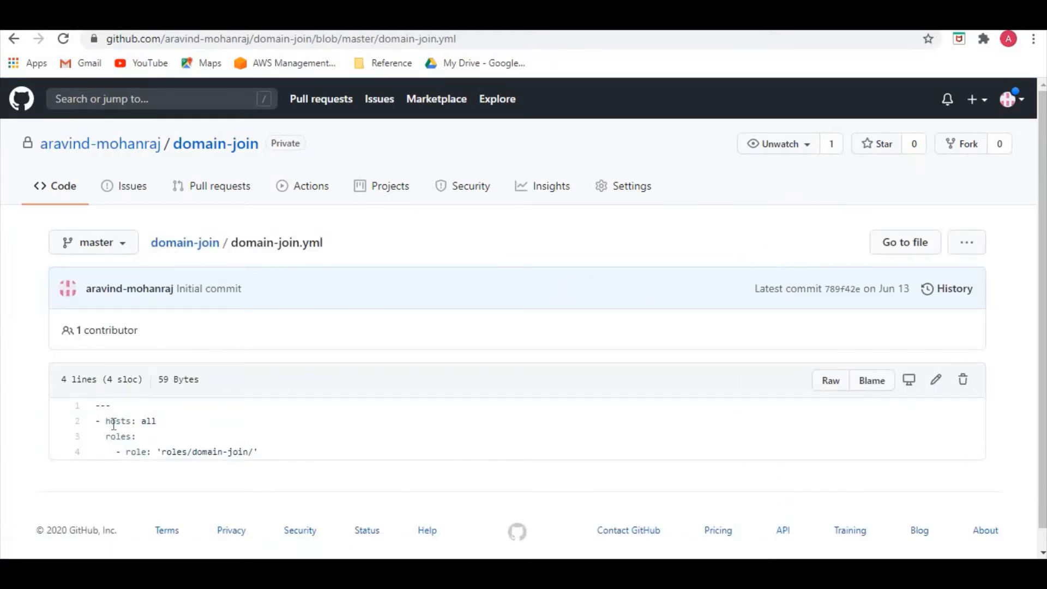
drag(105, 420, 158, 423)
click(181, 428)
drag(111, 436, 147, 452)
click(134, 453)
click(163, 453)
drag(164, 454, 259, 452)
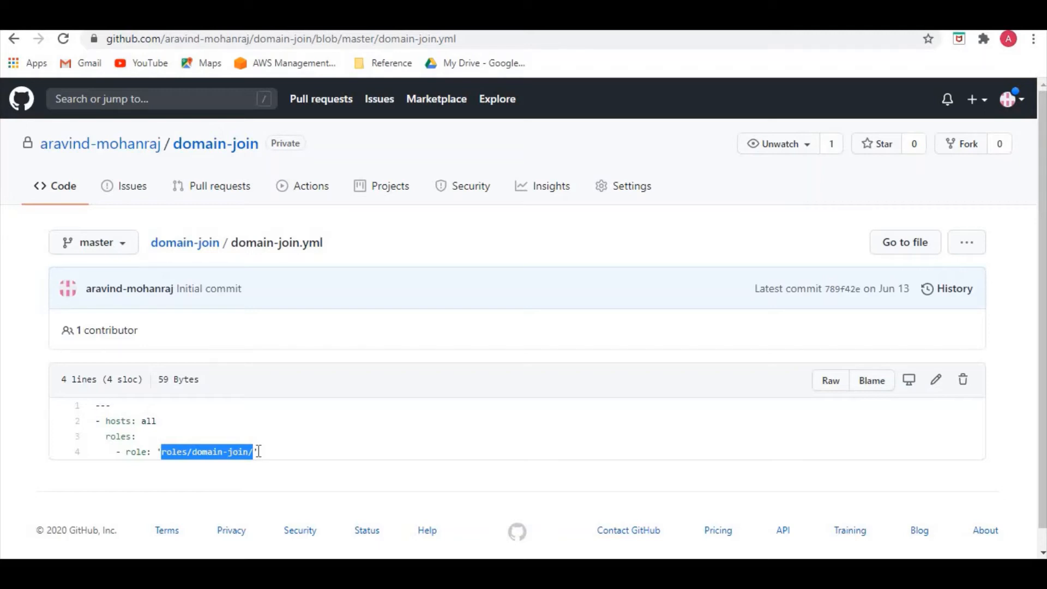
Open the roles/domain-join folder of the repository and view the contents of its files folder.
click(187, 247)
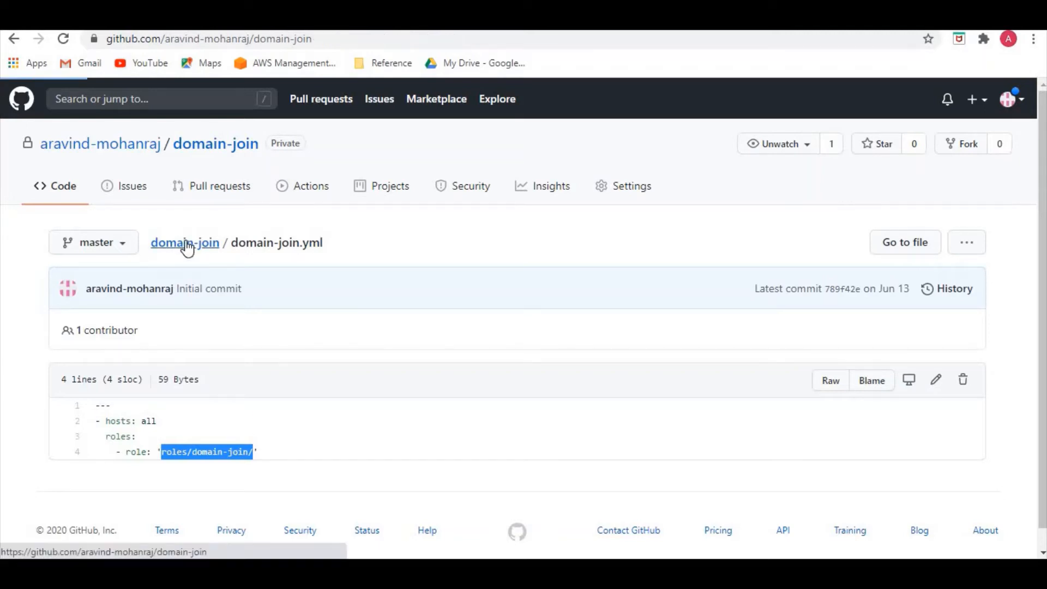
click(162, 326)
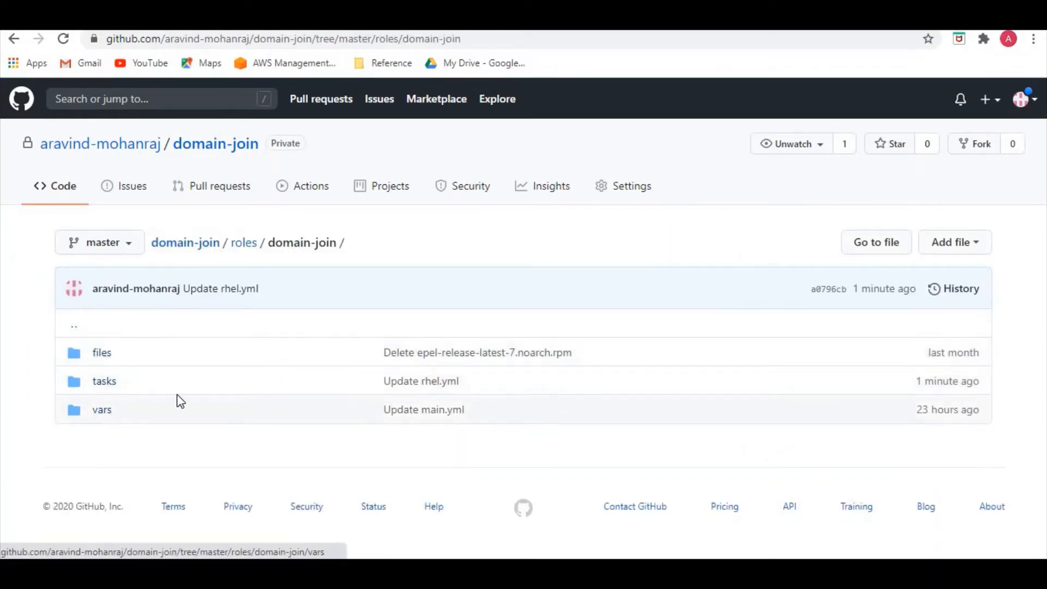
click(98, 360)
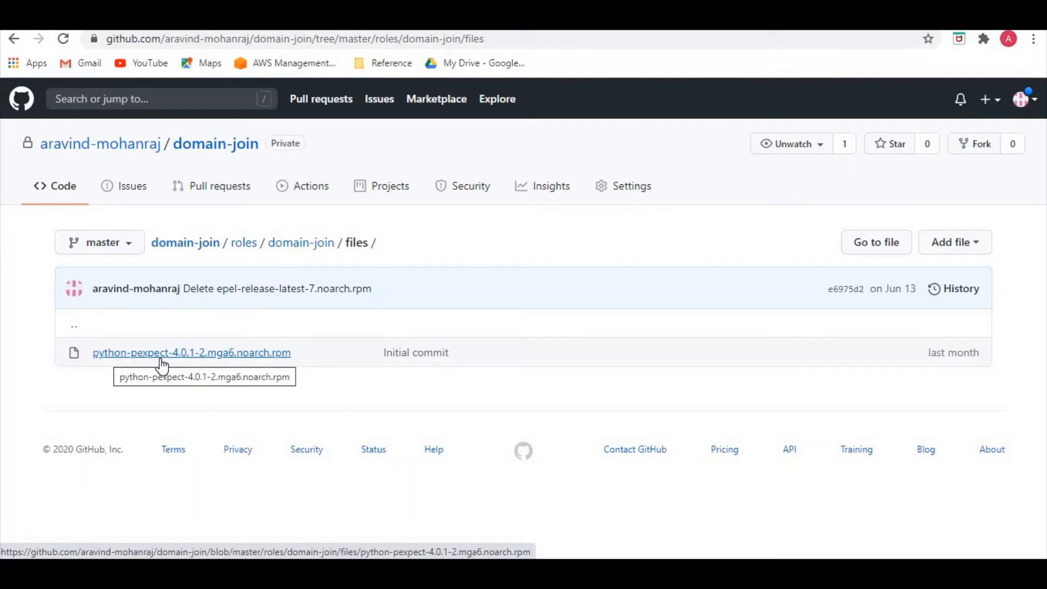
Open main.yml in the role's tasks folder and examine the imported task files and the conditions for Windows and RedHat.
click(306, 245)
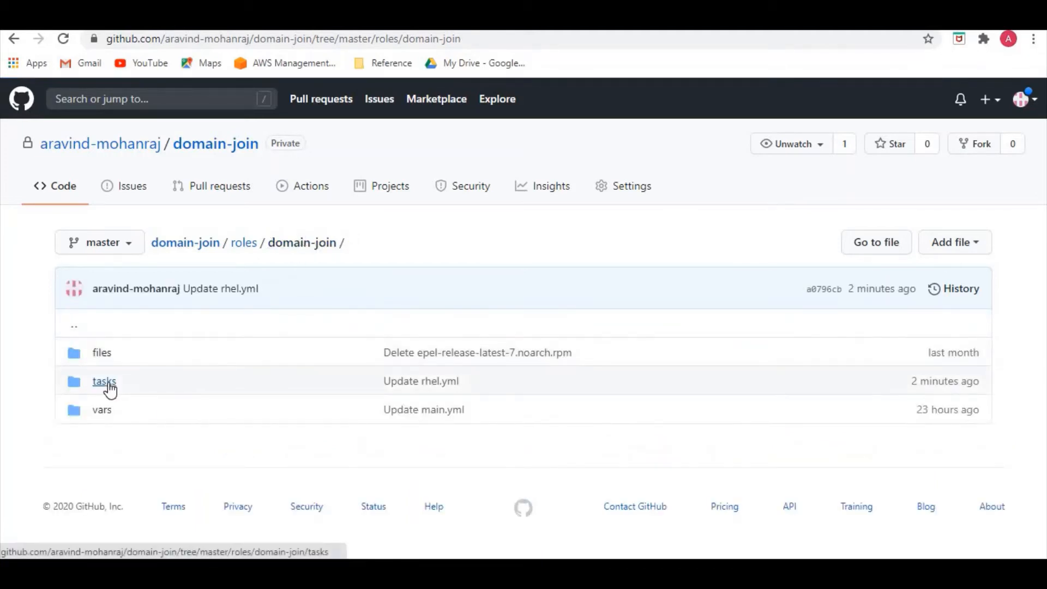
click(108, 384)
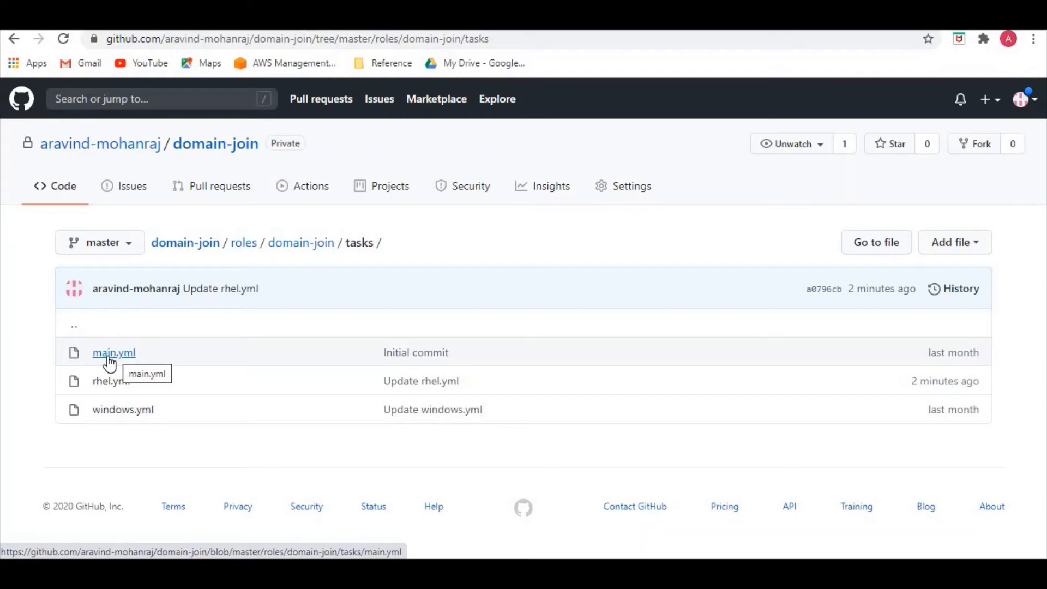
click(110, 361)
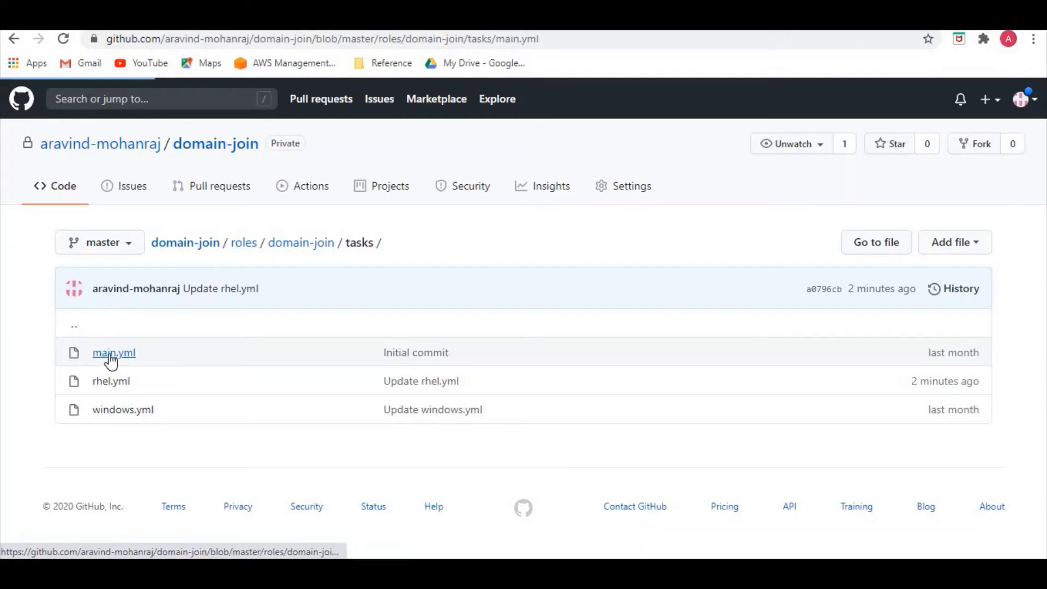
scroll(265, 375, down, 1)
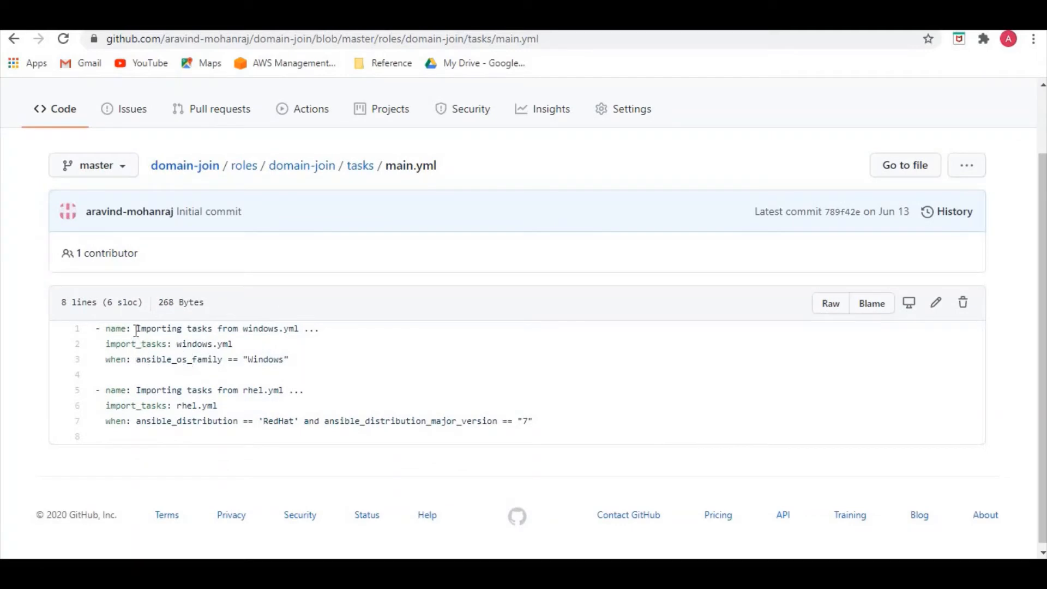
drag(136, 330, 151, 330)
click(202, 408)
drag(186, 408, 203, 408)
click(227, 416)
drag(242, 361, 265, 358)
click(182, 347)
double_click(233, 344)
click(191, 344)
double_click(198, 344)
click(218, 424)
drag(268, 419, 281, 421)
click(180, 407)
drag(181, 407, 223, 412)
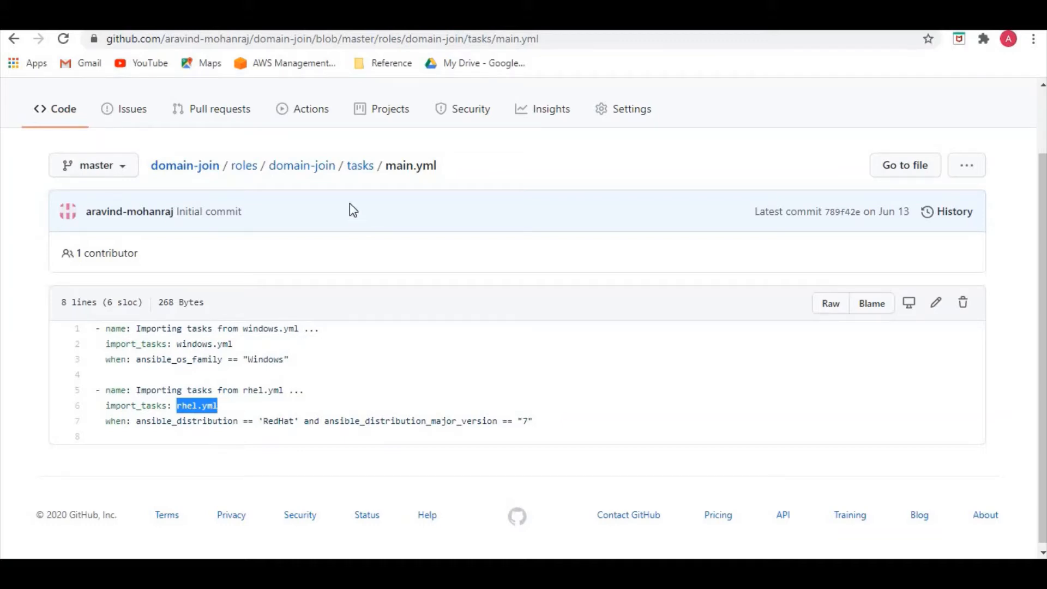
Open rhel.yml in the role's tasks folder and examine the EPEL repository task and the yum metadata cleanup commands.
click(356, 170)
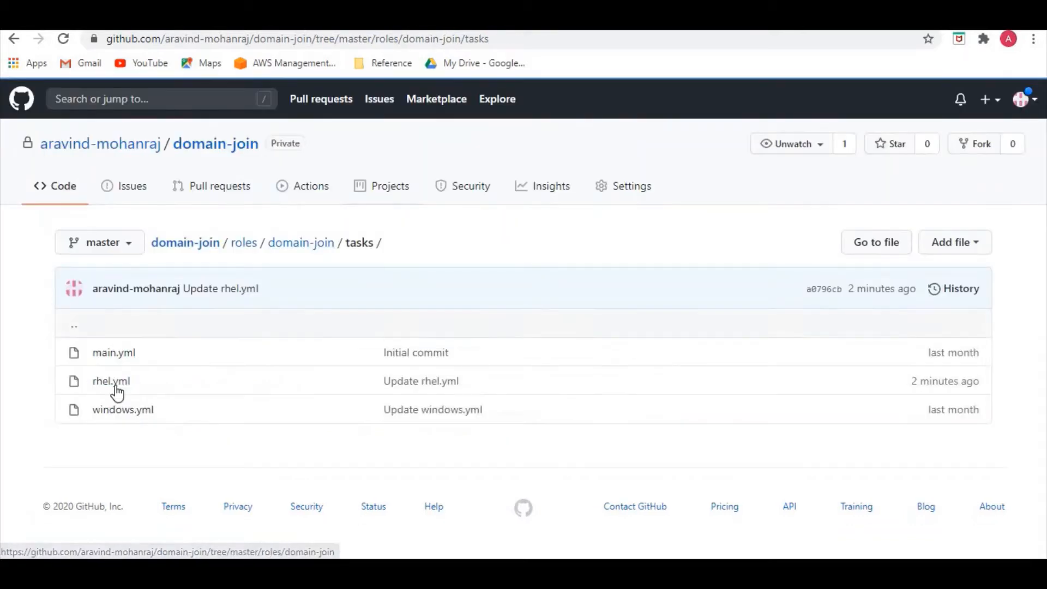
click(115, 385)
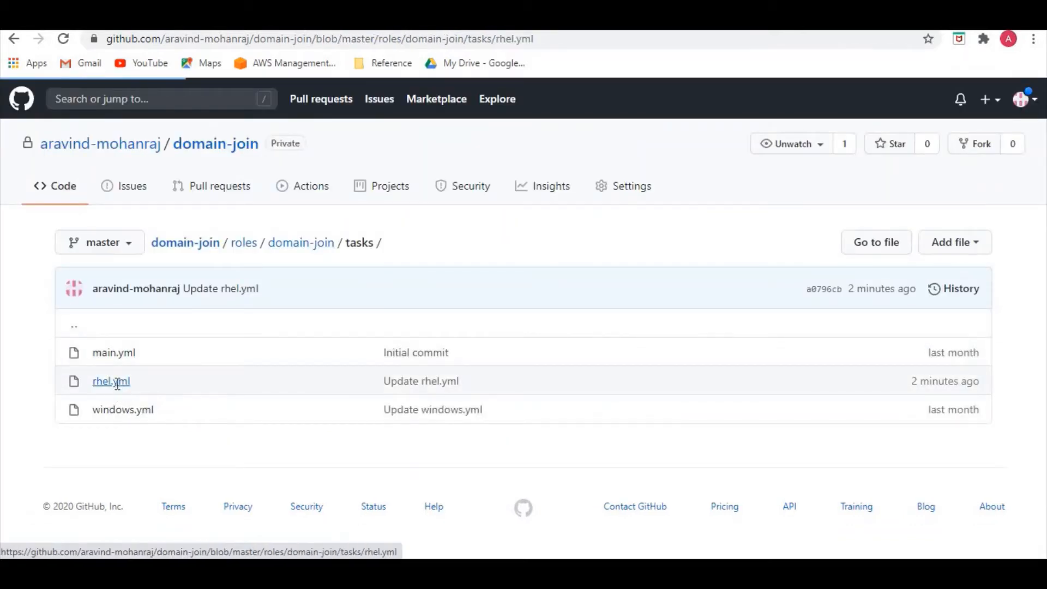
scroll(365, 423, down, 3)
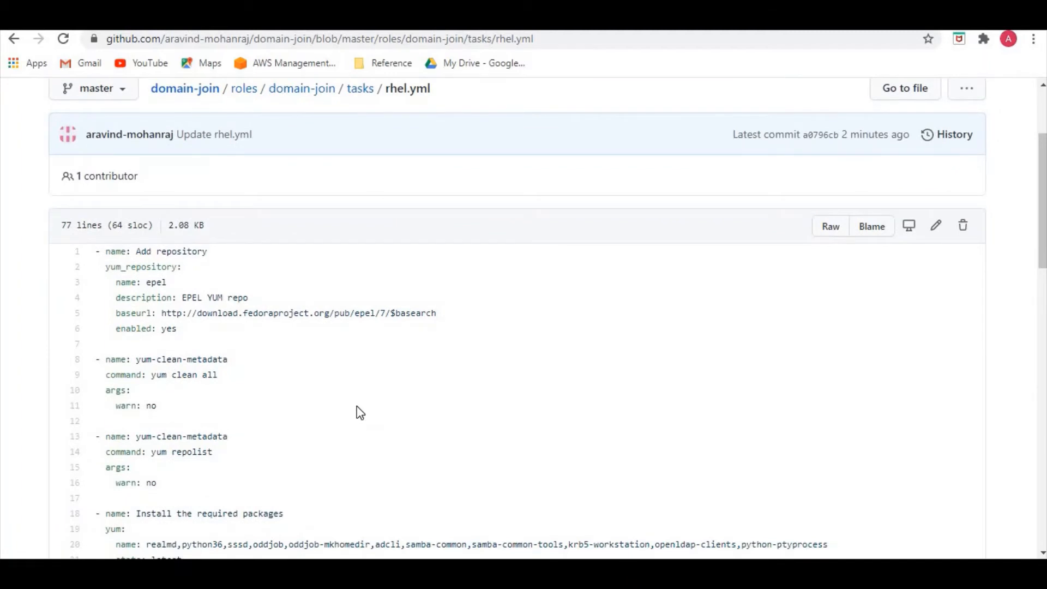
drag(147, 284, 169, 284)
scroll(292, 344, down, 1)
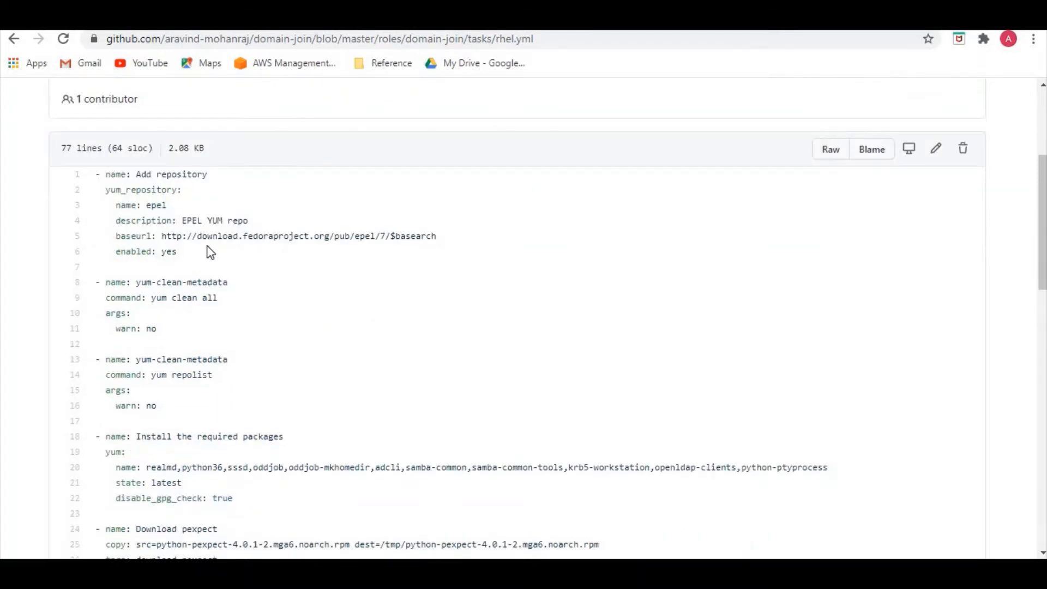
drag(167, 236, 414, 242)
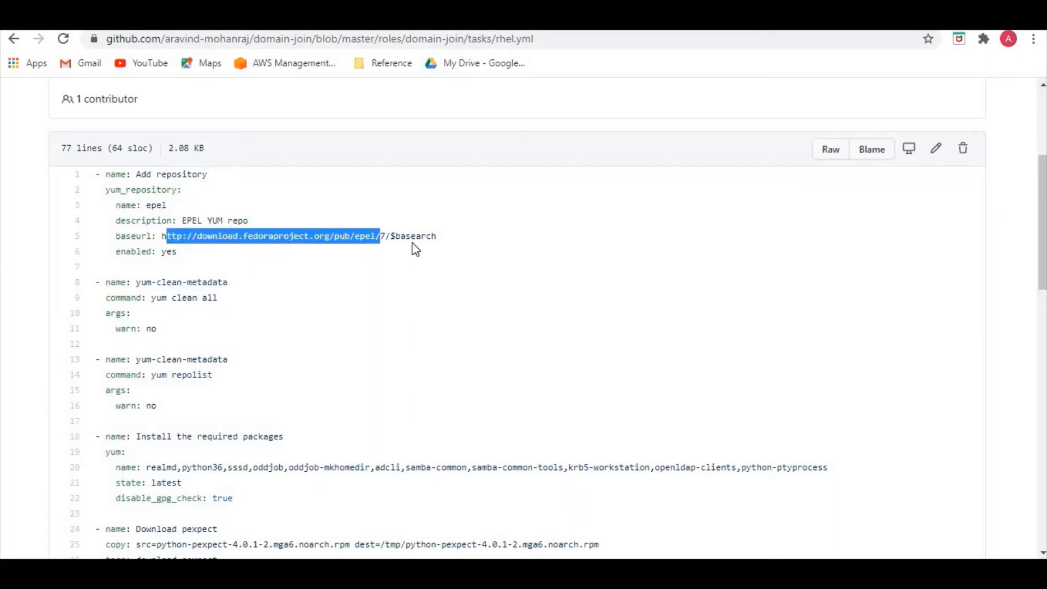
click(369, 295)
scroll(362, 316, down, 1)
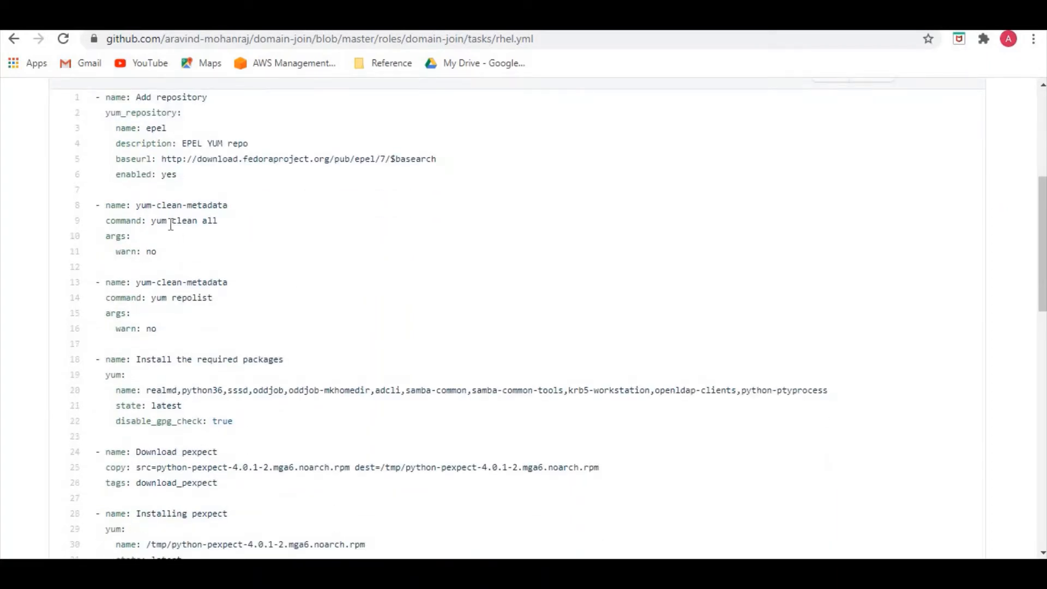
drag(168, 220, 217, 221)
click(253, 288)
Examine the required packages list and the tasks that copy and install the python-pexpect RPM in rhel.yml.
scroll(266, 334, down, 1)
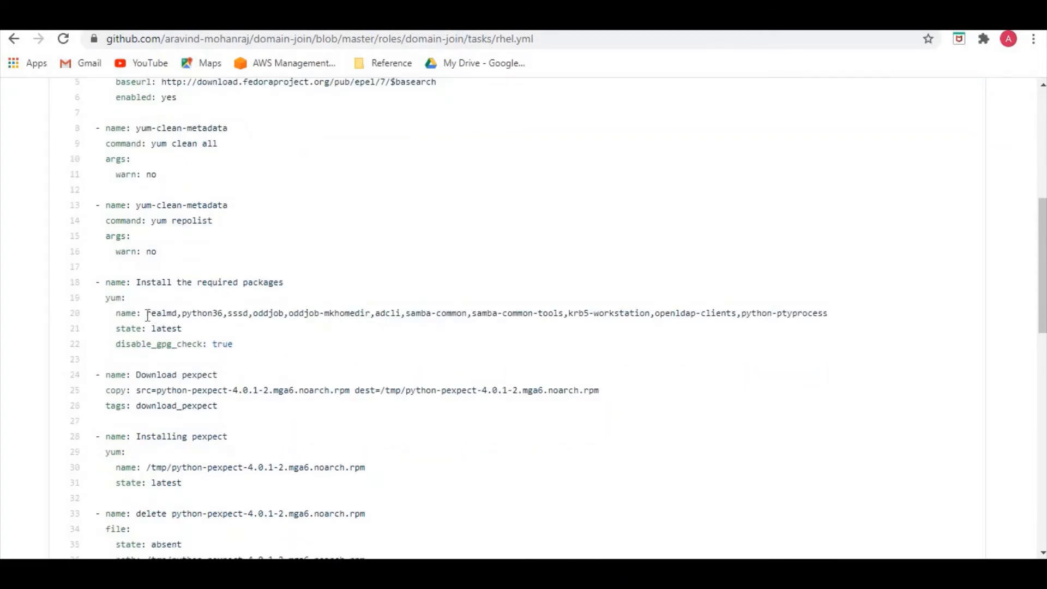
drag(146, 315, 840, 318)
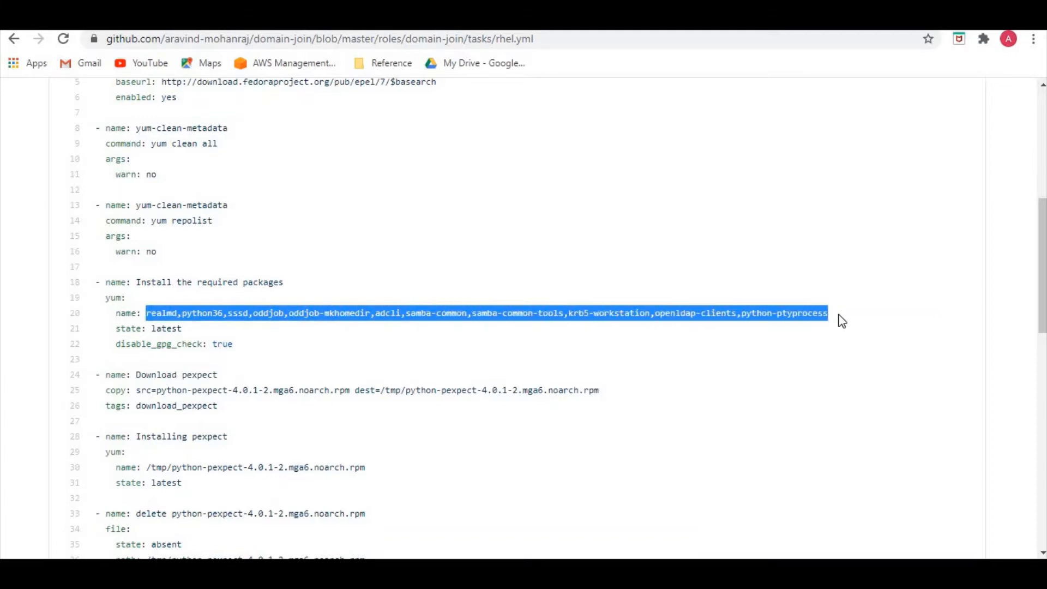
click(759, 372)
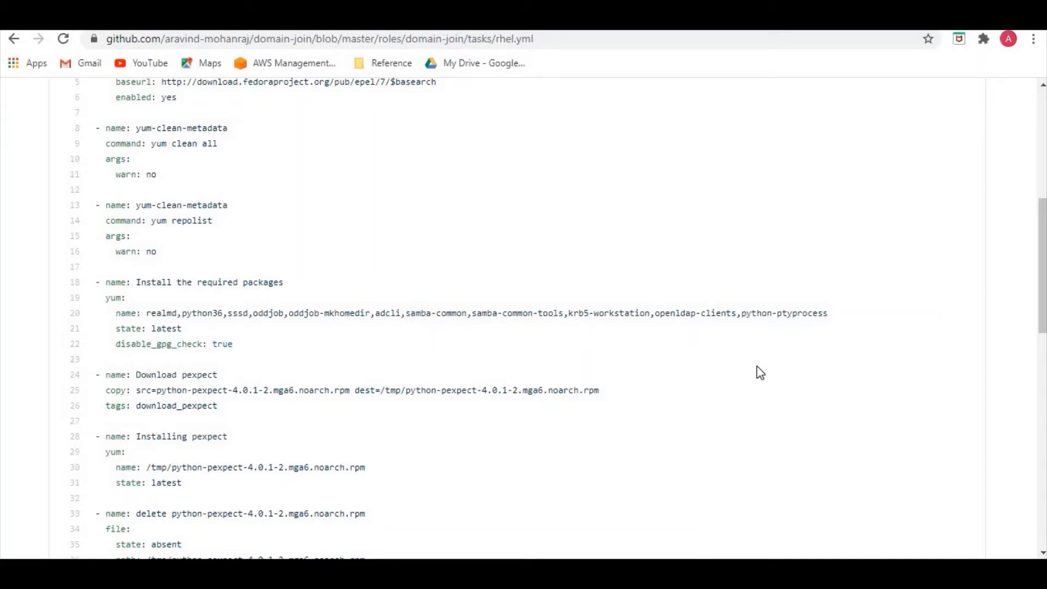
scroll(522, 385, down, 2)
drag(324, 236, 329, 237)
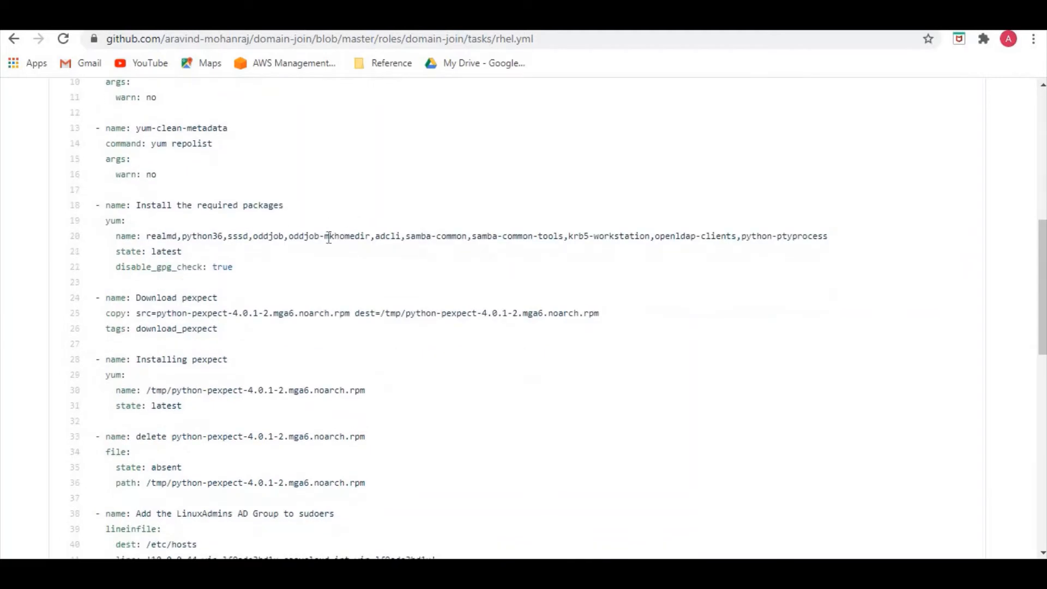
click(267, 317)
drag(158, 315, 349, 314)
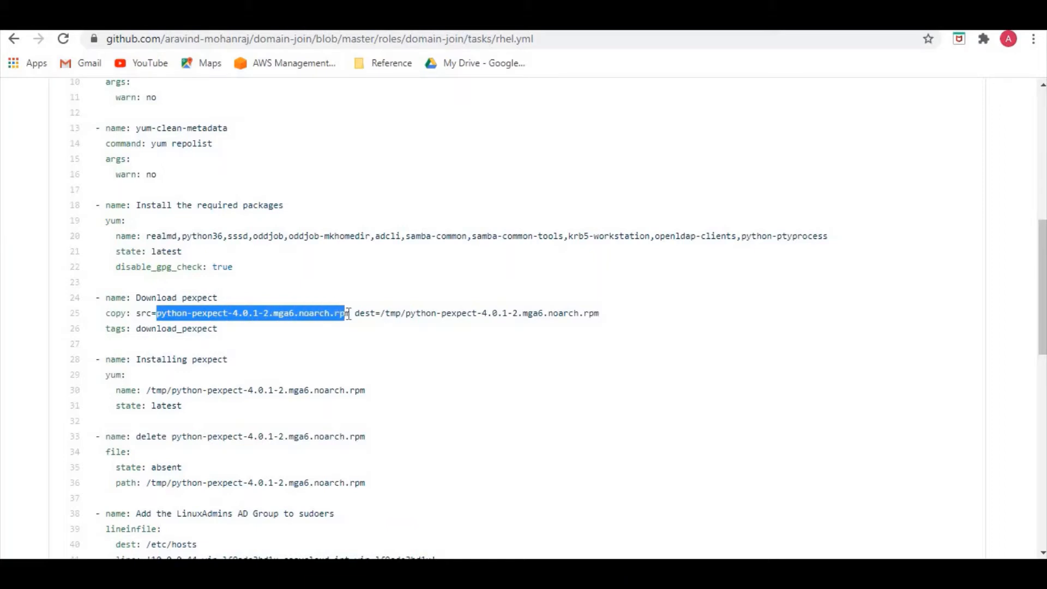
click(415, 311)
scroll(304, 352, down, 2)
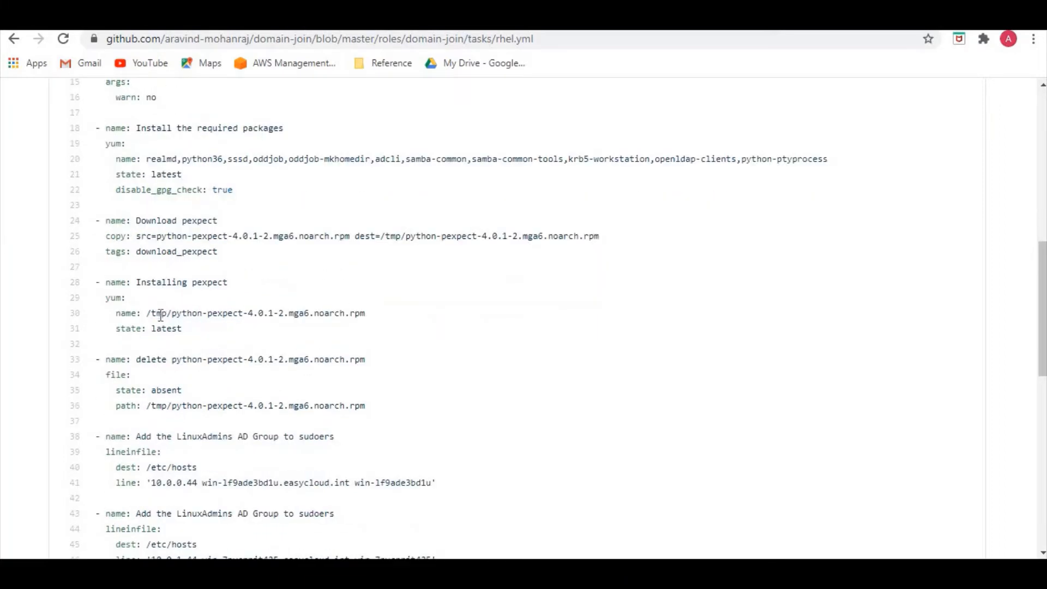
drag(217, 315, 162, 314)
Examine the two lineinfile tasks in rhel.yml that add the domain controllers' addresses and hostnames to /etc/hosts.
scroll(214, 332, down, 3)
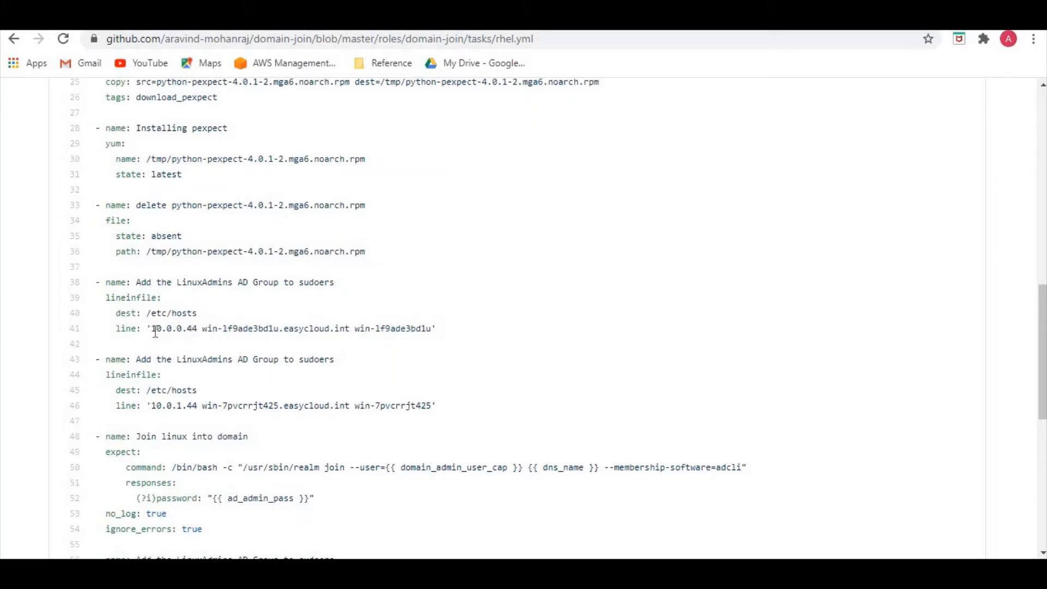
drag(152, 328, 437, 330)
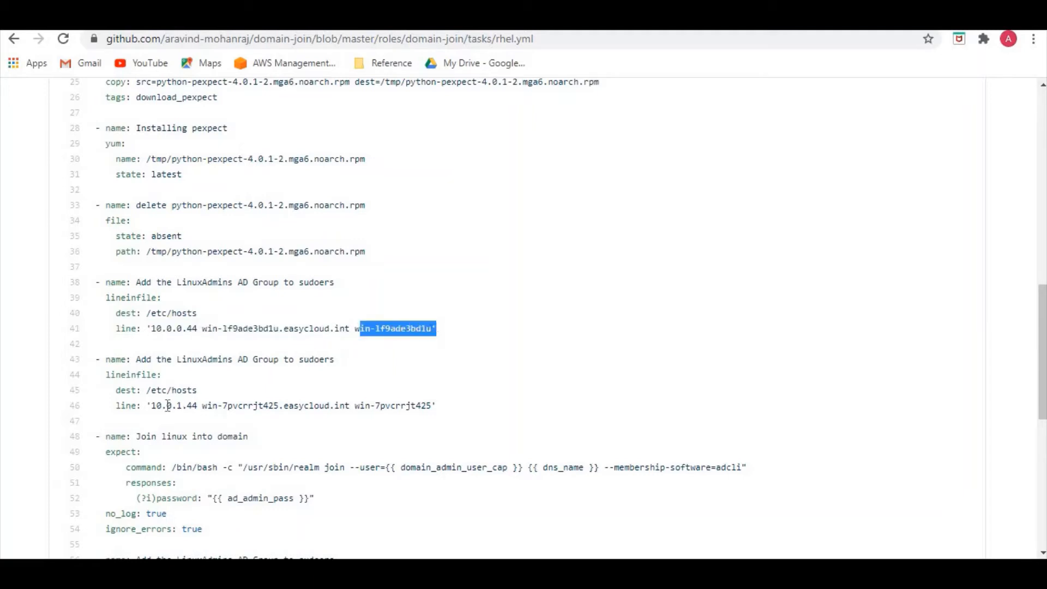
drag(150, 406, 198, 406)
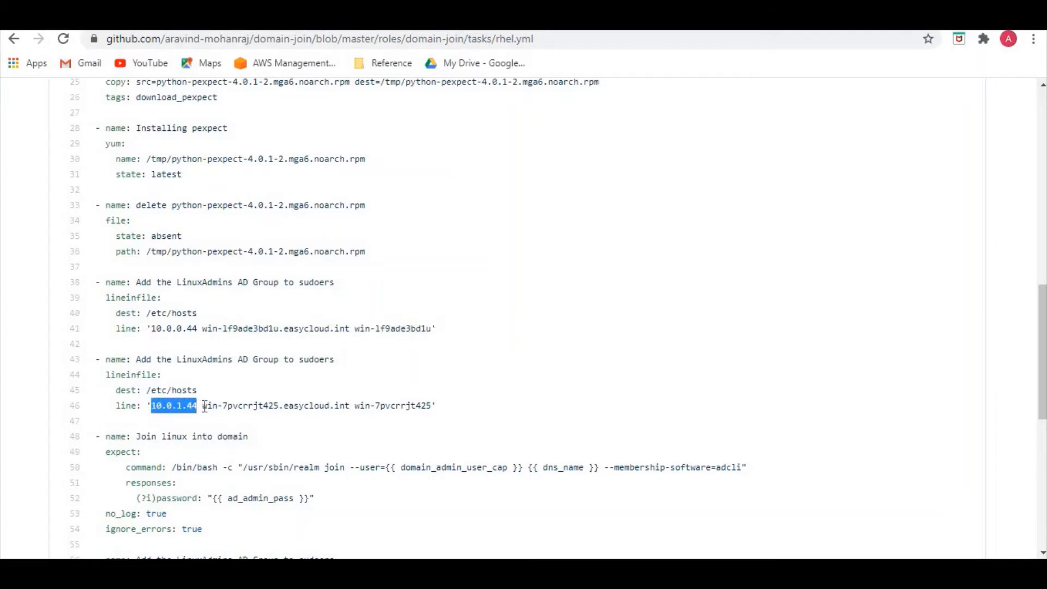
scroll(208, 398, down, 1)
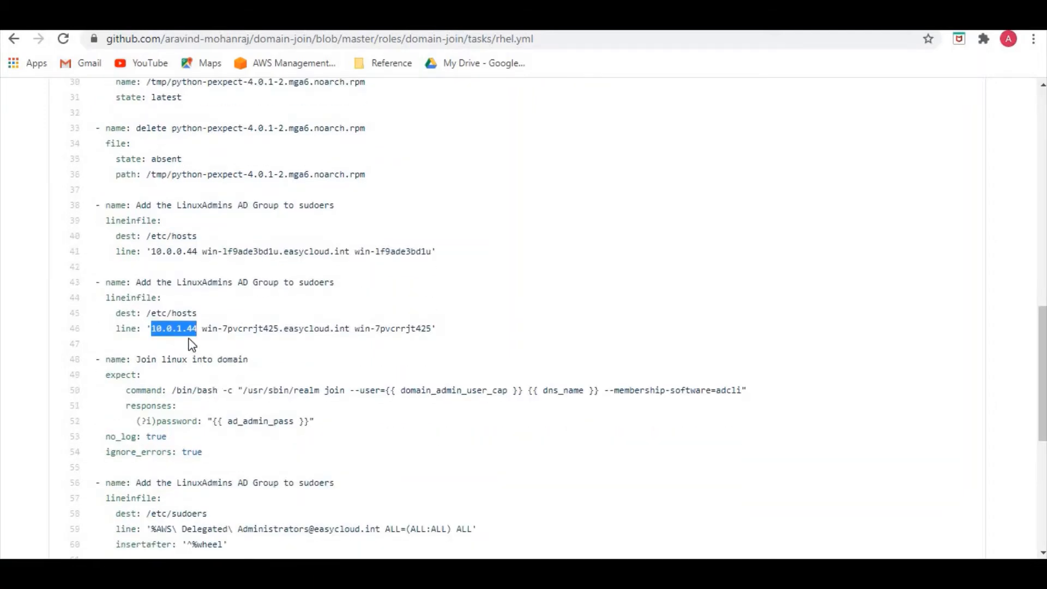
click(202, 316)
Examine the "Join linux into domain" task, including its expect module, realm join command and password response variable.
scroll(240, 376, down, 1)
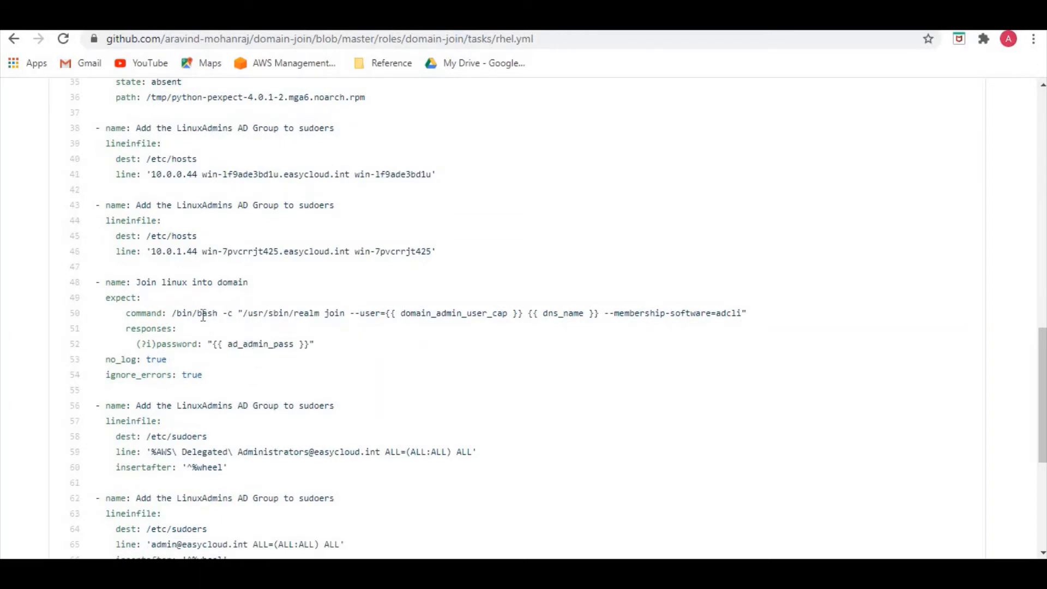
drag(298, 315, 346, 315)
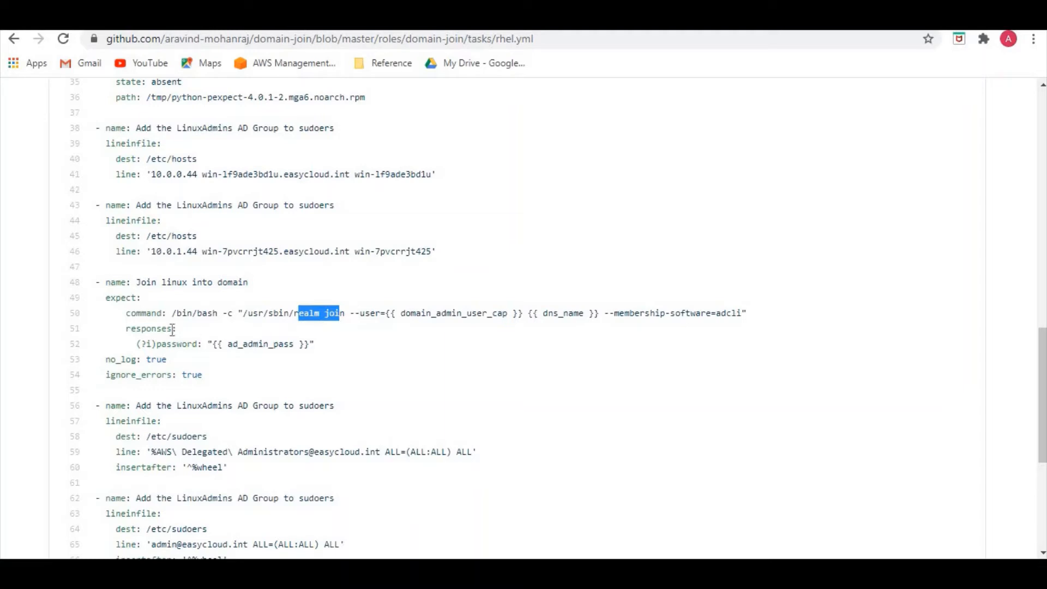
drag(157, 343, 313, 345)
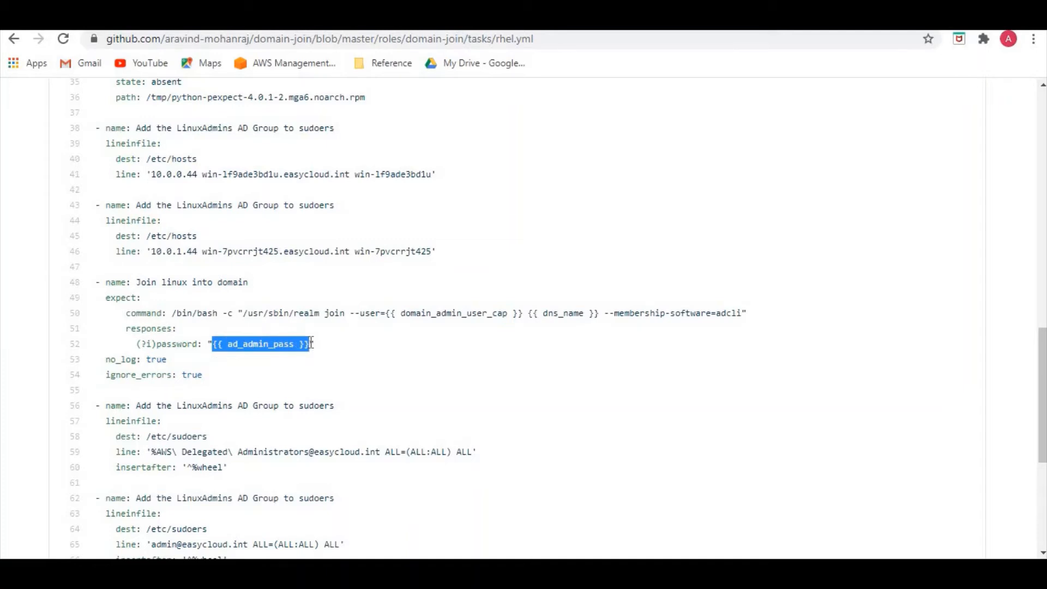
click(158, 300)
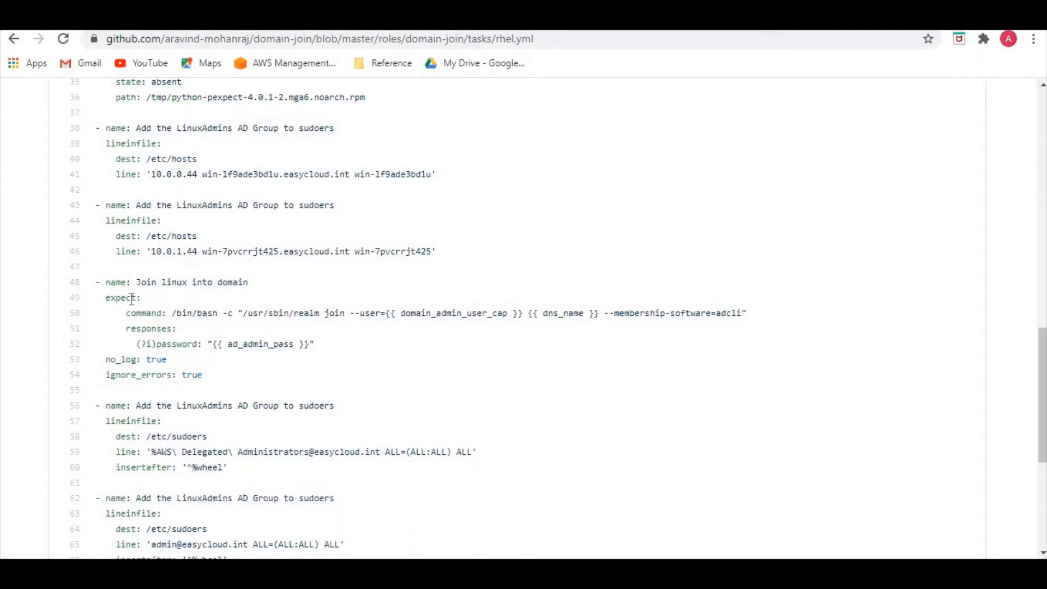
drag(104, 297, 145, 299)
scroll(164, 215, up, 1)
scroll(139, 229, down, 2)
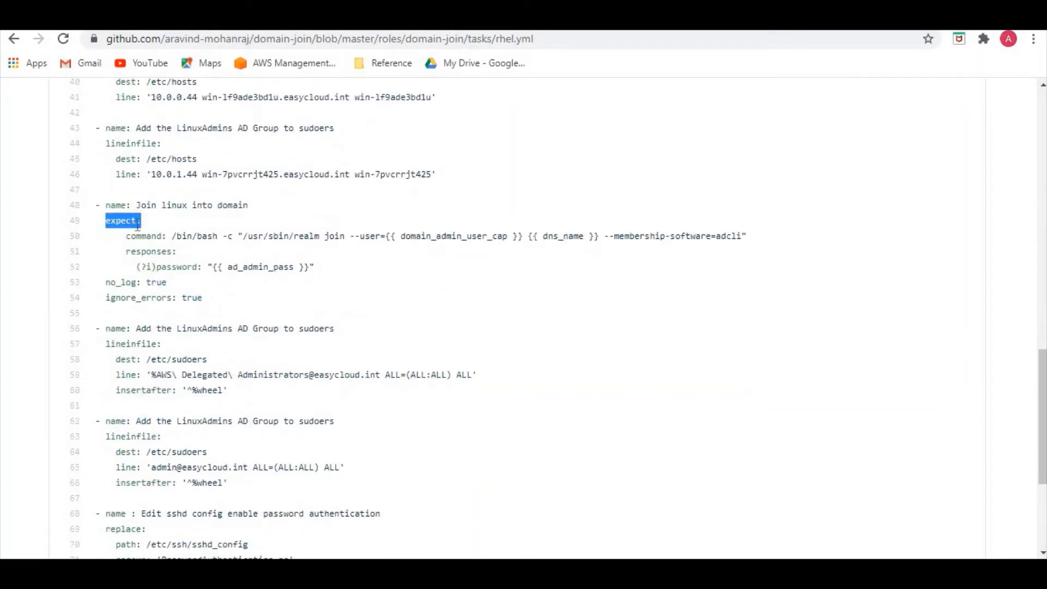
click(199, 287)
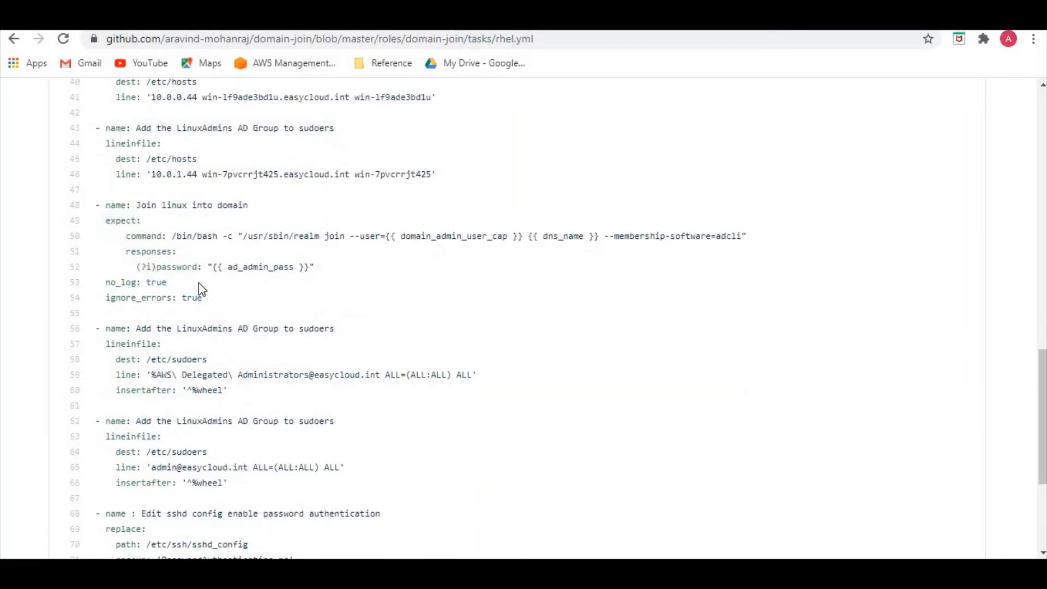
drag(167, 266, 212, 267)
drag(141, 220, 107, 221)
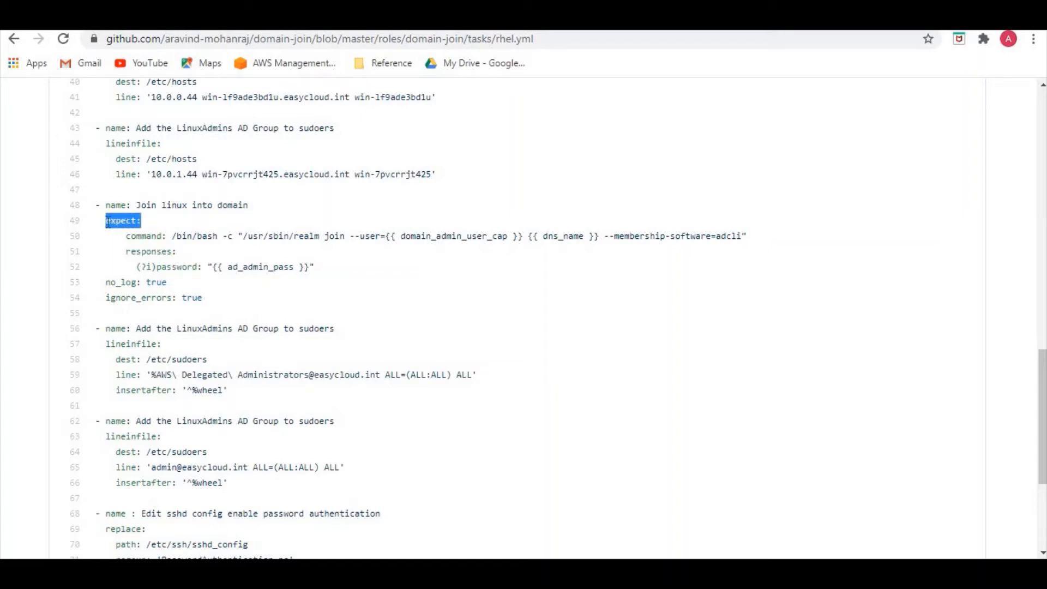
click(274, 285)
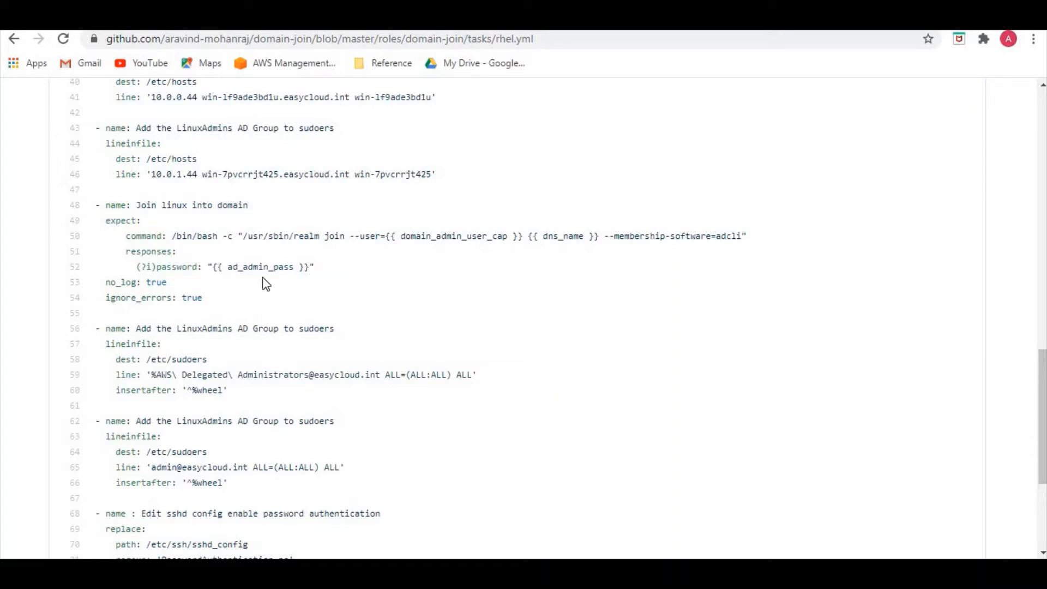
drag(207, 267, 213, 266)
Examine the lineinfile tasks that add the AWS Delegated Administrators group and the domain admin account to /etc/sudoers.
scroll(200, 283, down, 1)
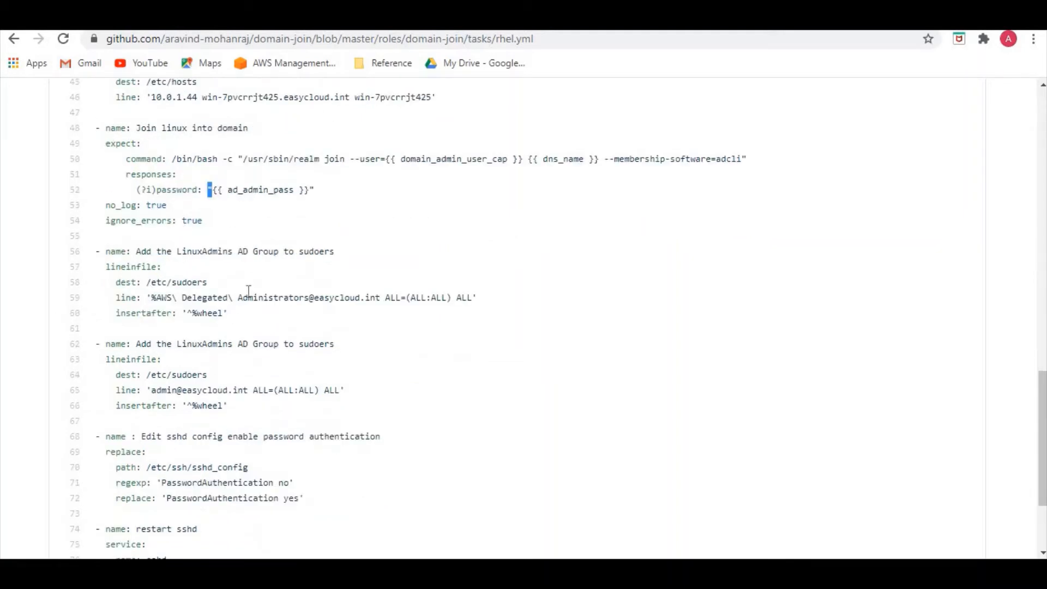
click(190, 298)
drag(152, 300, 271, 300)
click(251, 315)
drag(106, 266, 141, 279)
click(271, 322)
scroll(273, 321, down, 1)
scroll(274, 321, down, 2)
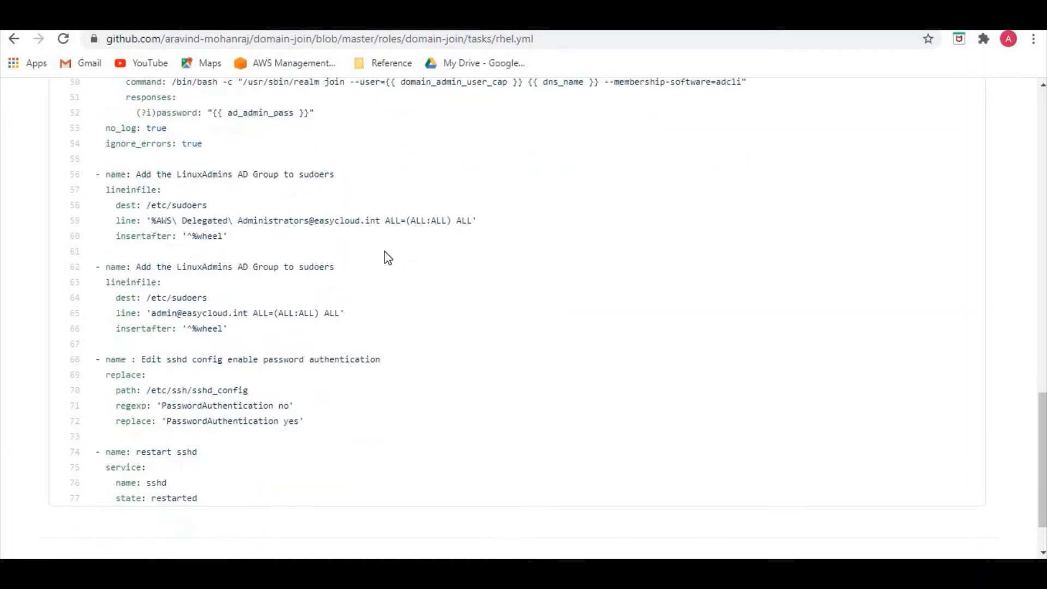
Examine the replace task that enables PasswordAuthentication in /etc/ssh/sshd_config at the end of rhel.yml.
scroll(277, 338, down, 2)
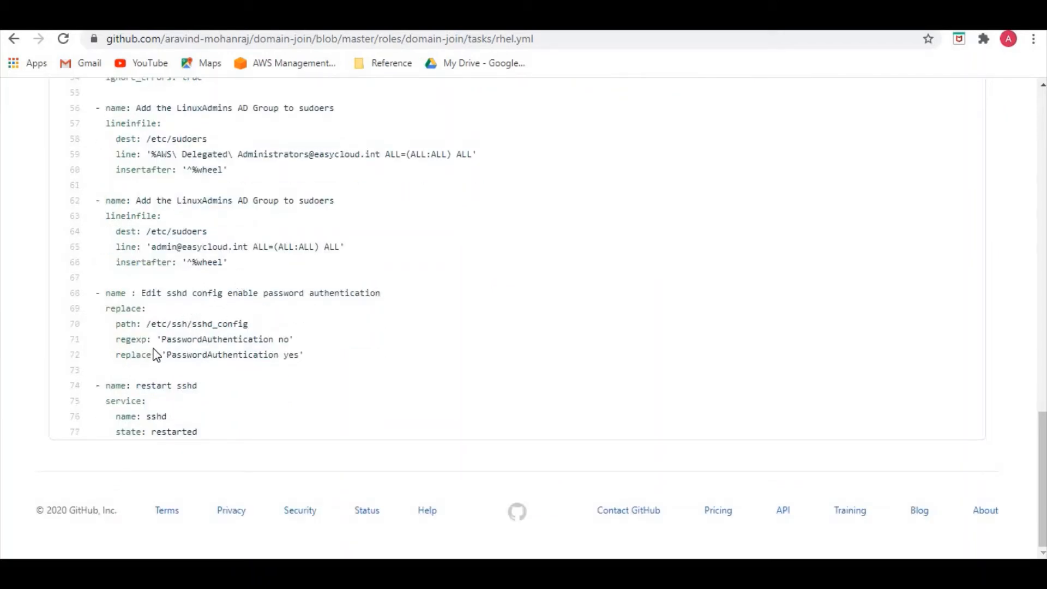
drag(168, 354, 287, 355)
click(124, 321)
drag(136, 308, 120, 308)
drag(168, 339, 289, 339)
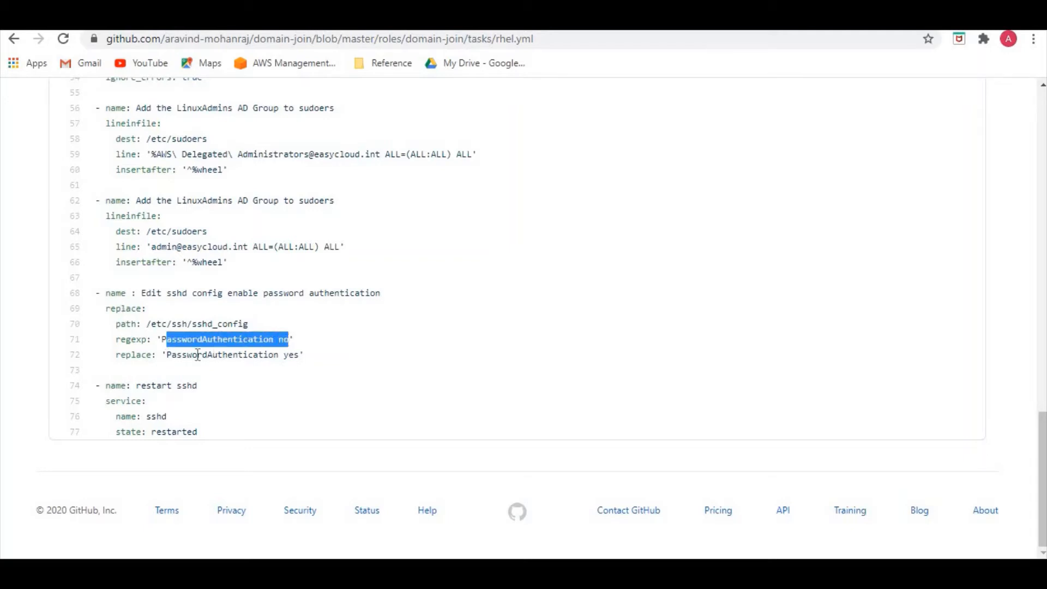
click(172, 354)
drag(171, 355, 295, 355)
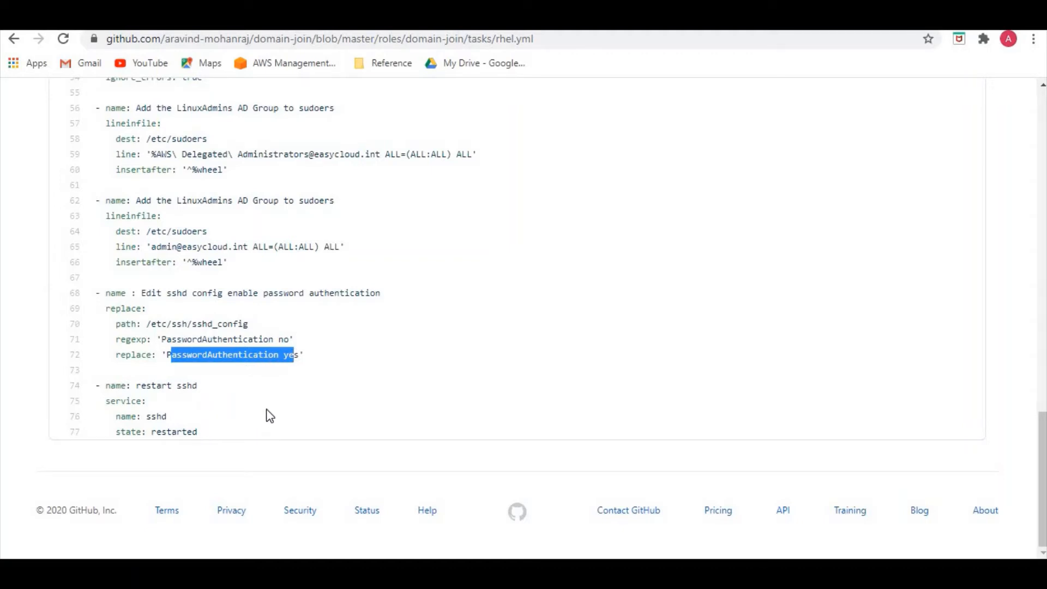
Open the windows.yml file from the domain-join role's tasks folder.
scroll(328, 371, up, 15)
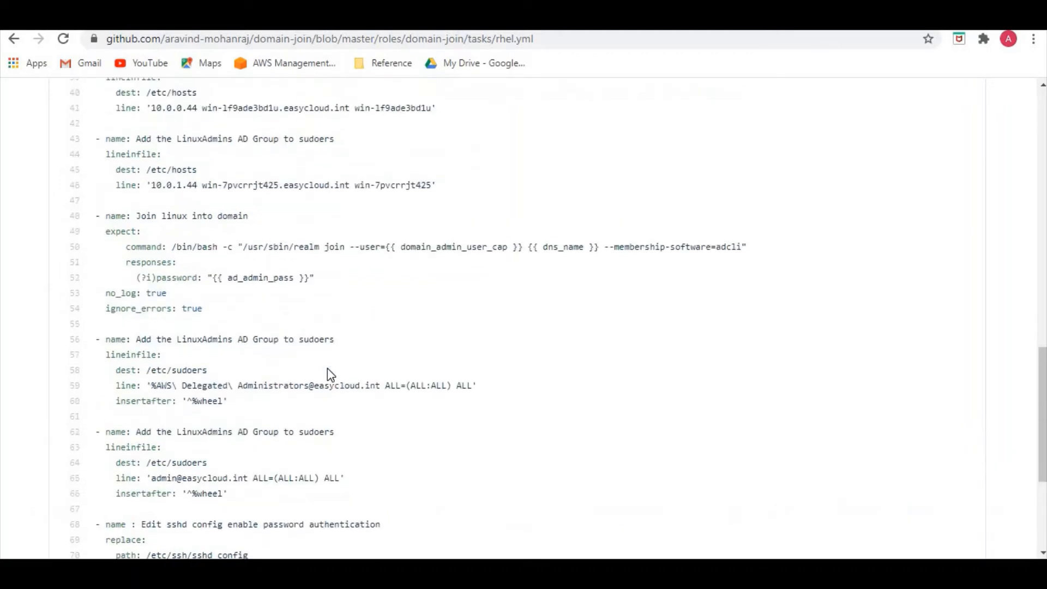
scroll(329, 370, up, 1)
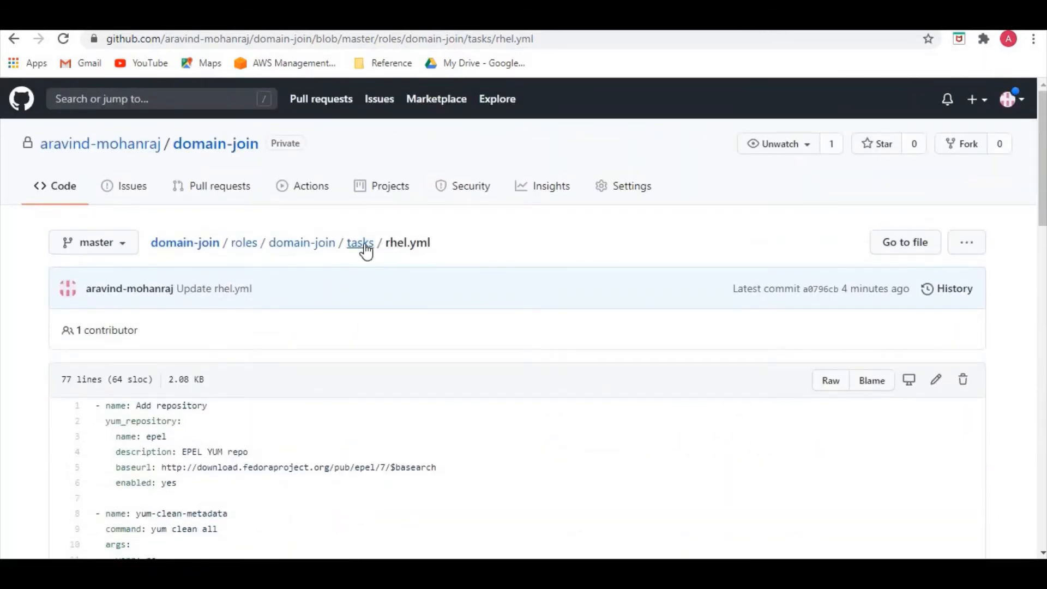
click(363, 246)
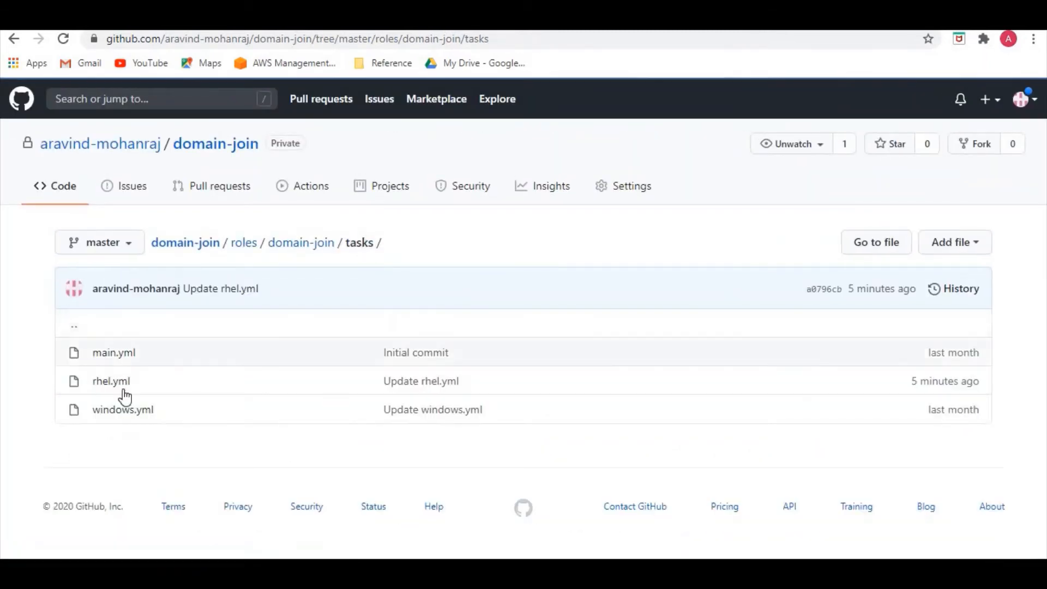
click(124, 410)
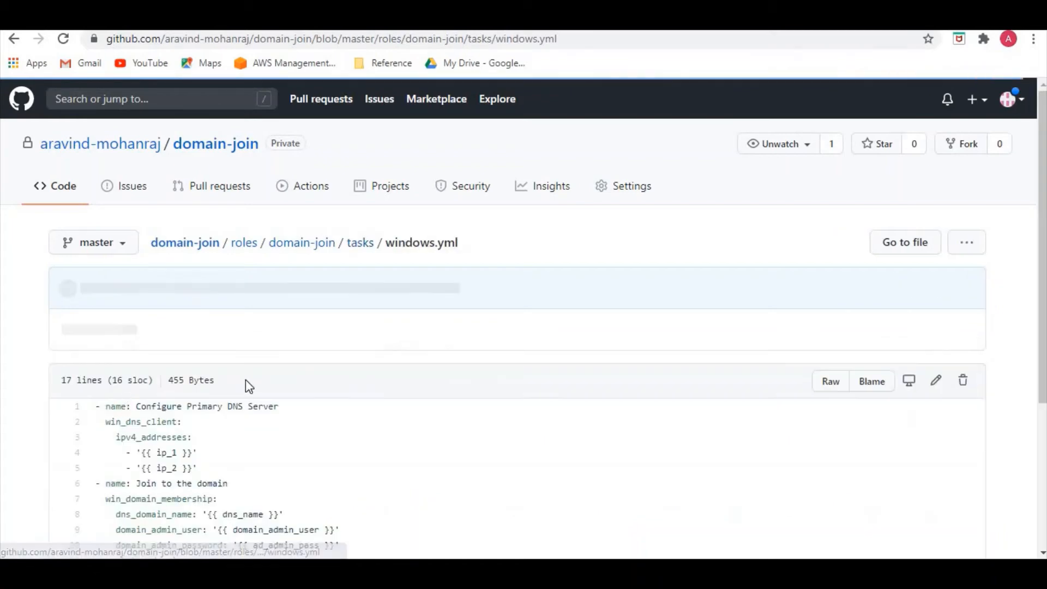
scroll(245, 380, down, 1)
scroll(184, 377, down, 1)
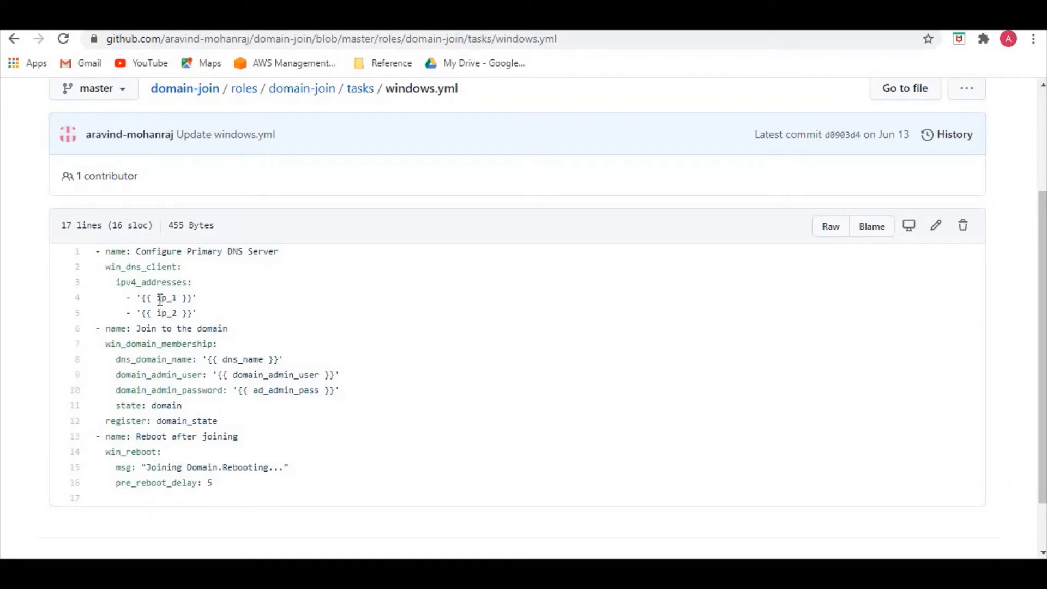
Examine the DNS server and domain membership tasks in windows.yml, including their IP, domain name and admin account variables.
drag(157, 297, 178, 313)
click(224, 319)
scroll(218, 314, down, 2)
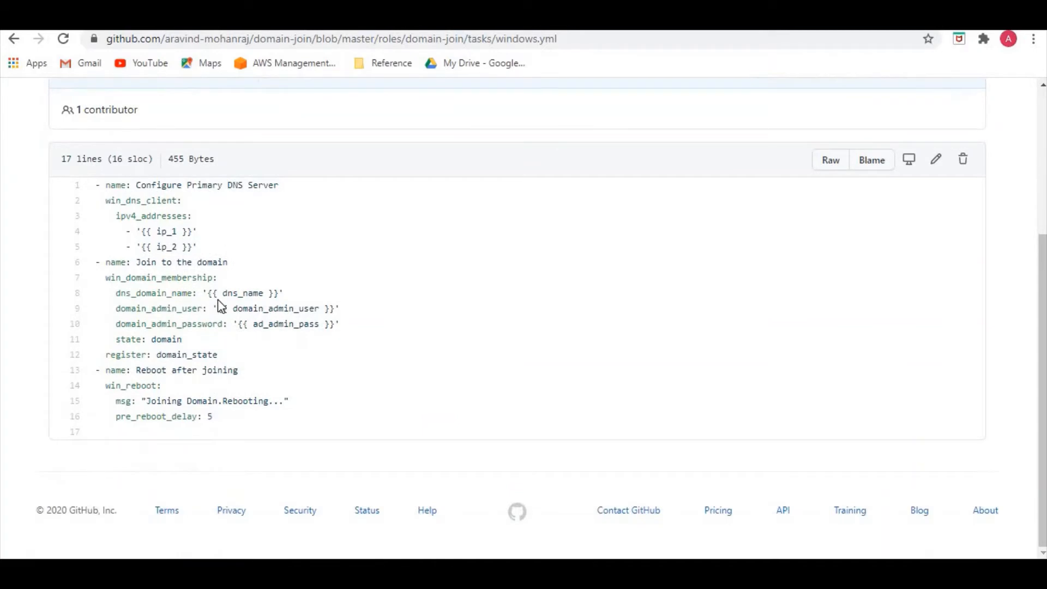
drag(222, 293, 290, 327)
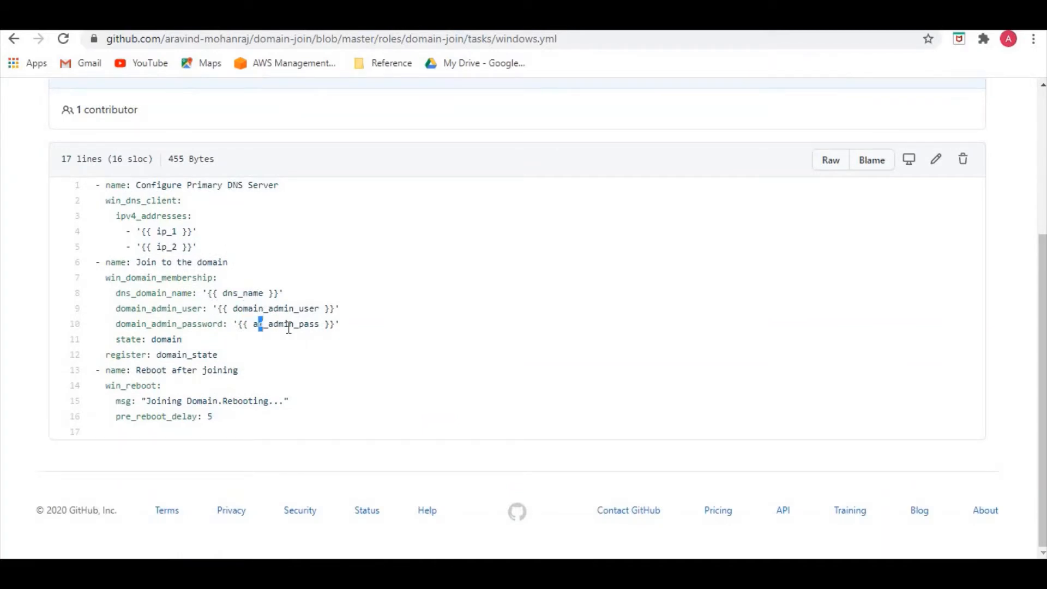
click(219, 350)
Examine the "Reboot after joining" task in windows.yml, including its win_reboot message and pre-reboot delay.
drag(171, 356, 218, 372)
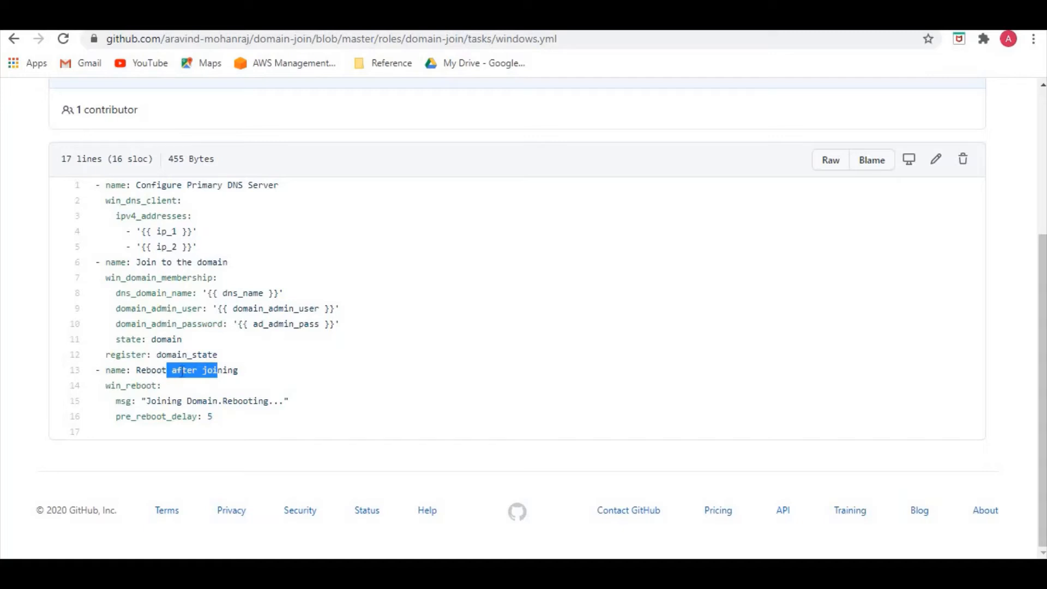
click(181, 373)
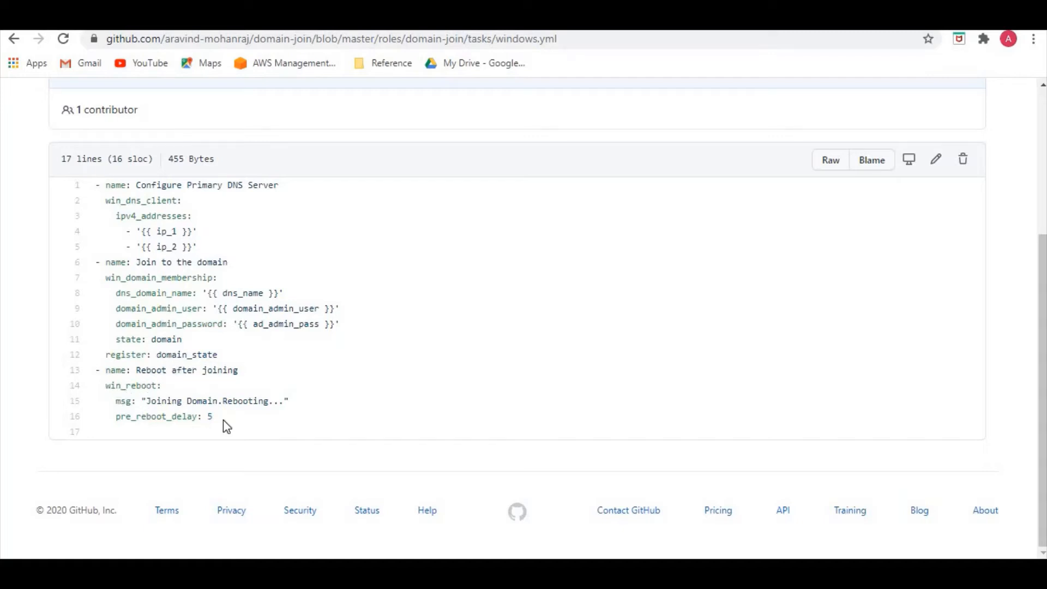
drag(182, 402, 247, 402)
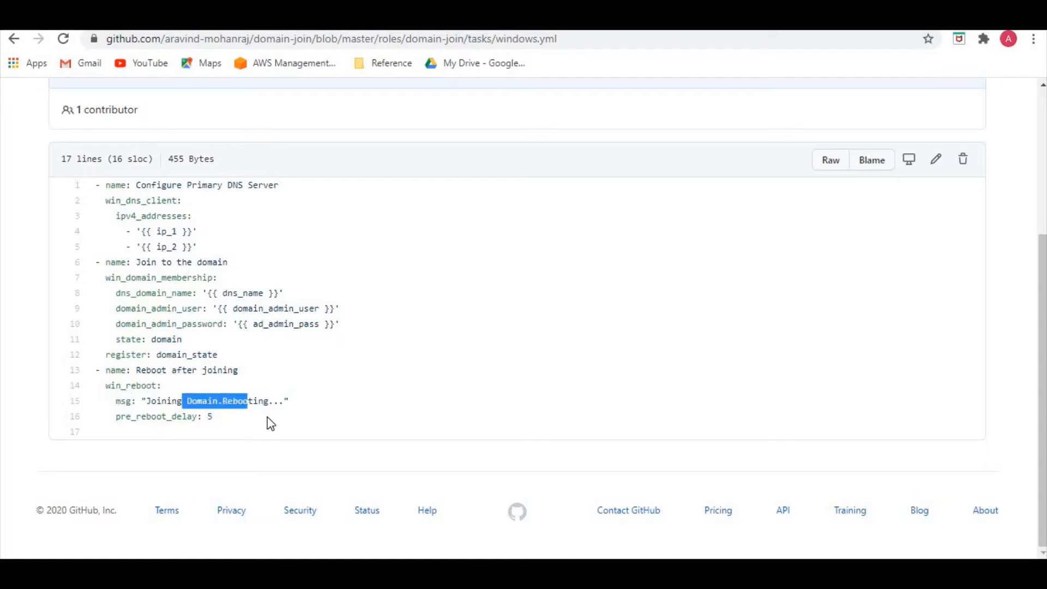
click(251, 424)
scroll(289, 415, up, 4)
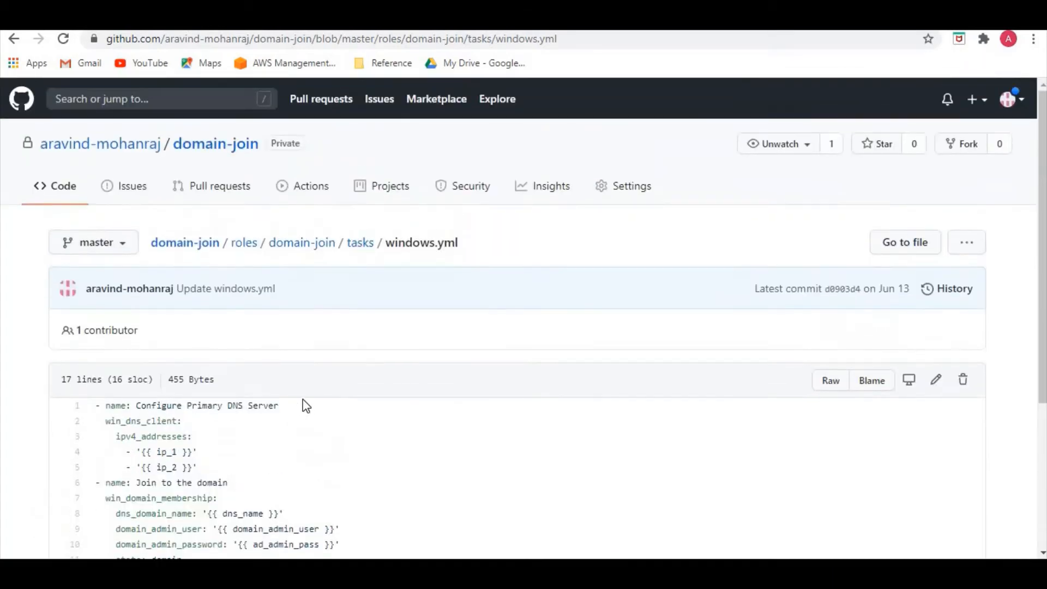
scroll(305, 403, down, 4)
scroll(306, 402, up, 4)
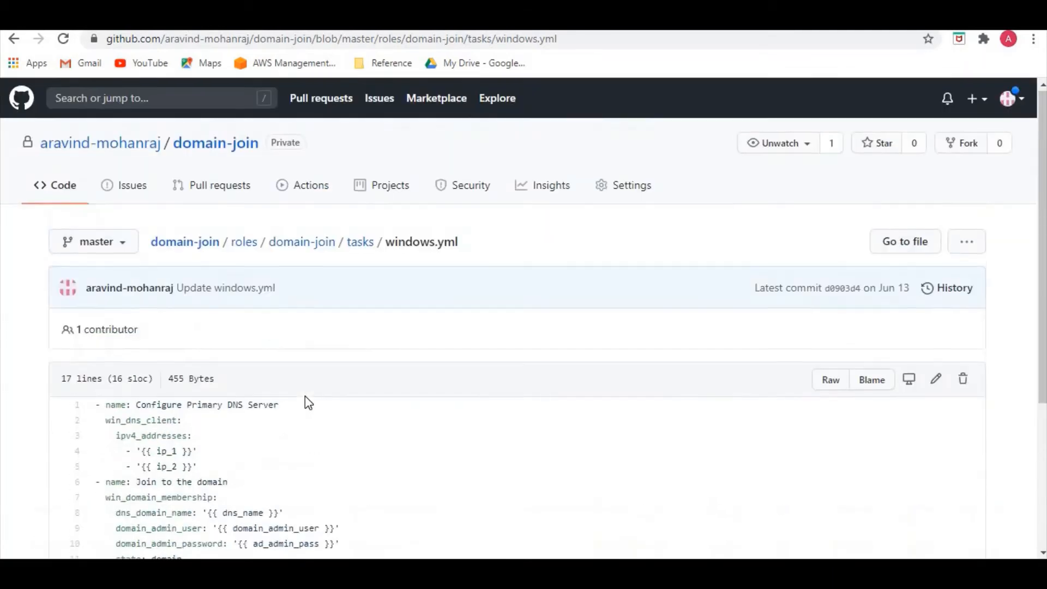
Open the main.yml variables file in the domain-join role's vars folder.
click(360, 244)
click(311, 246)
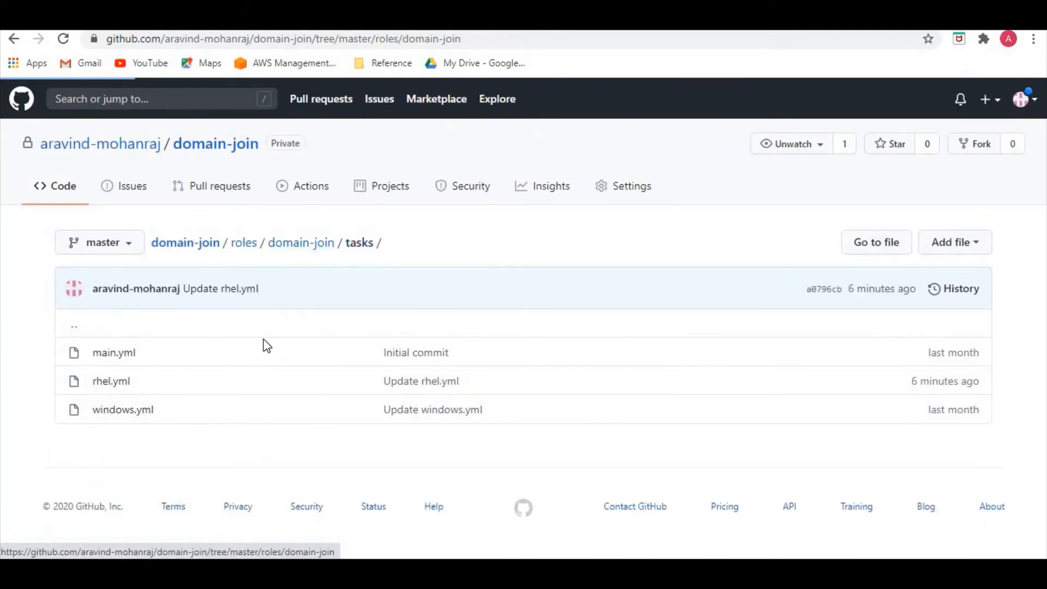
click(102, 410)
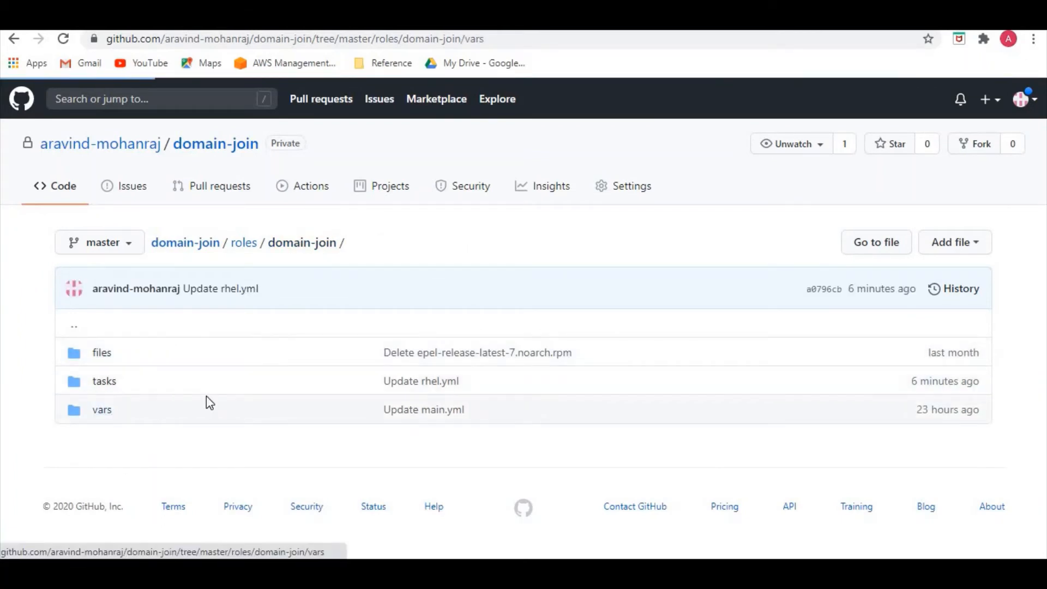
click(117, 358)
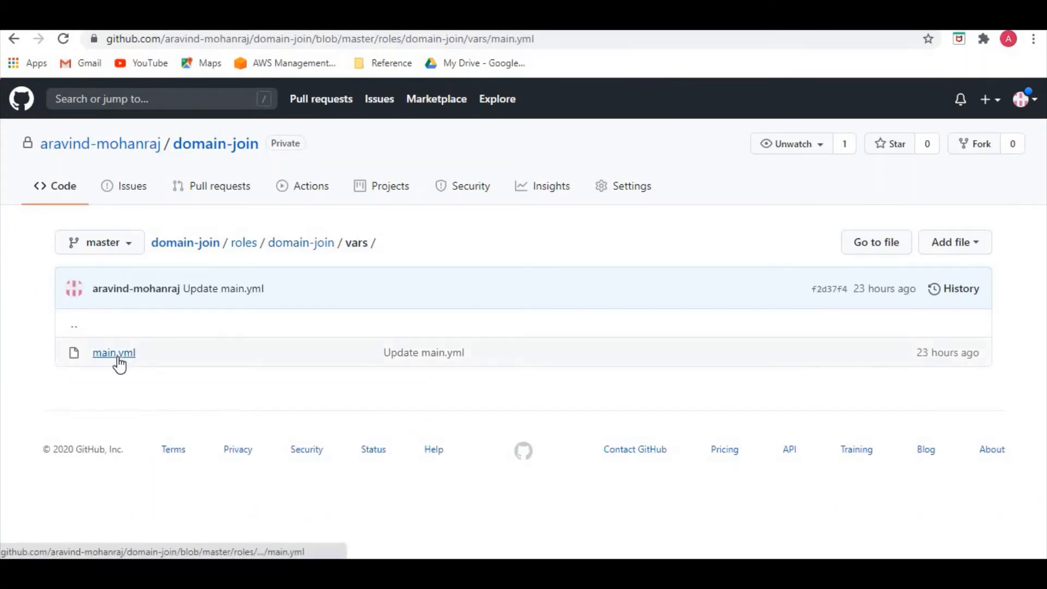
scroll(158, 377, down, 1)
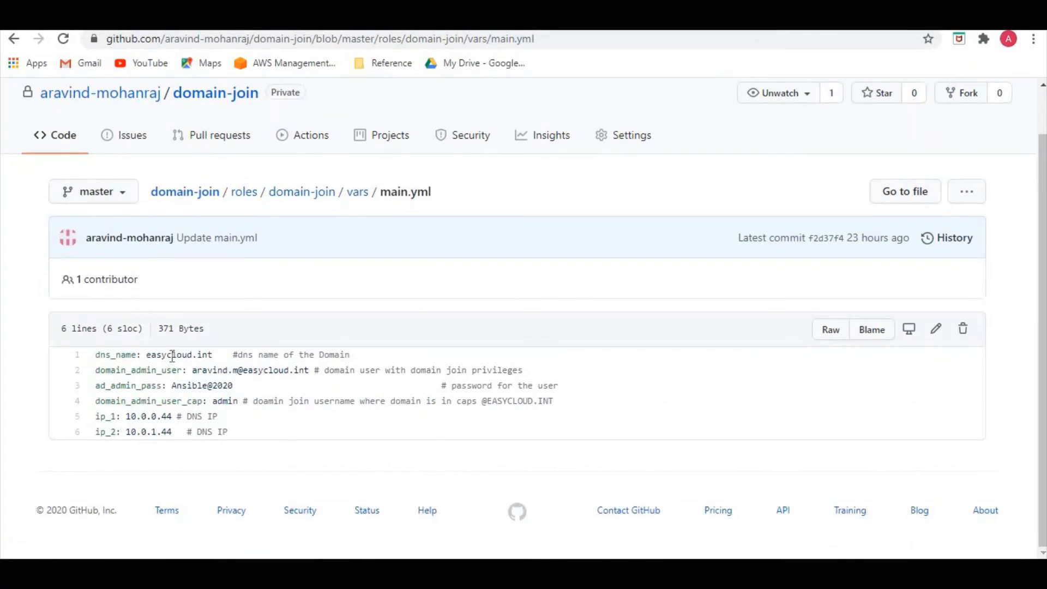
Examine the domain name, domain admin user, password and DNS IP variables in the vars main.yml file.
drag(152, 355, 267, 369)
click(152, 384)
drag(183, 386, 227, 389)
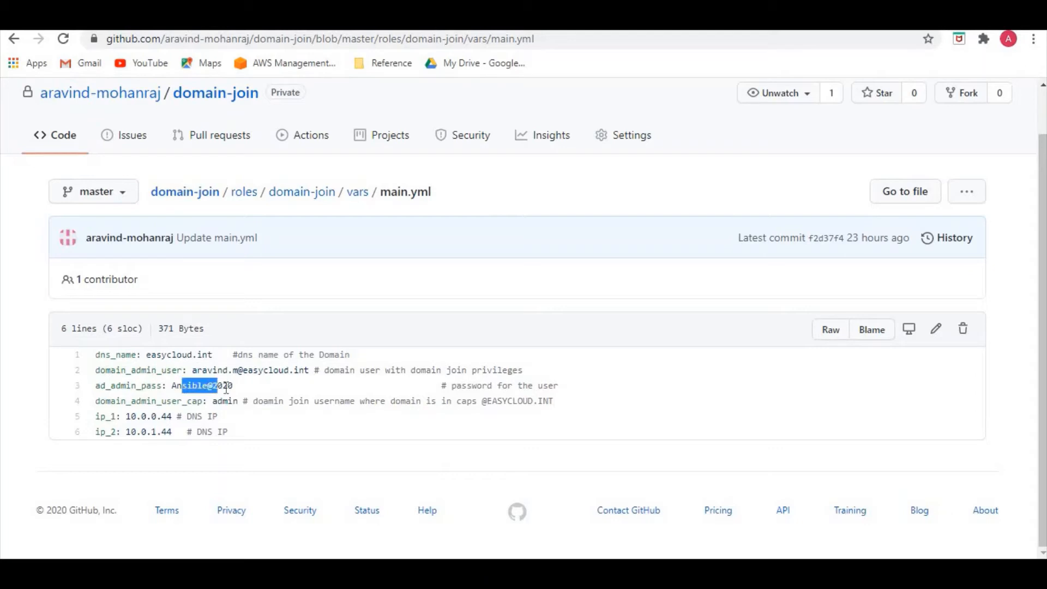
click(188, 406)
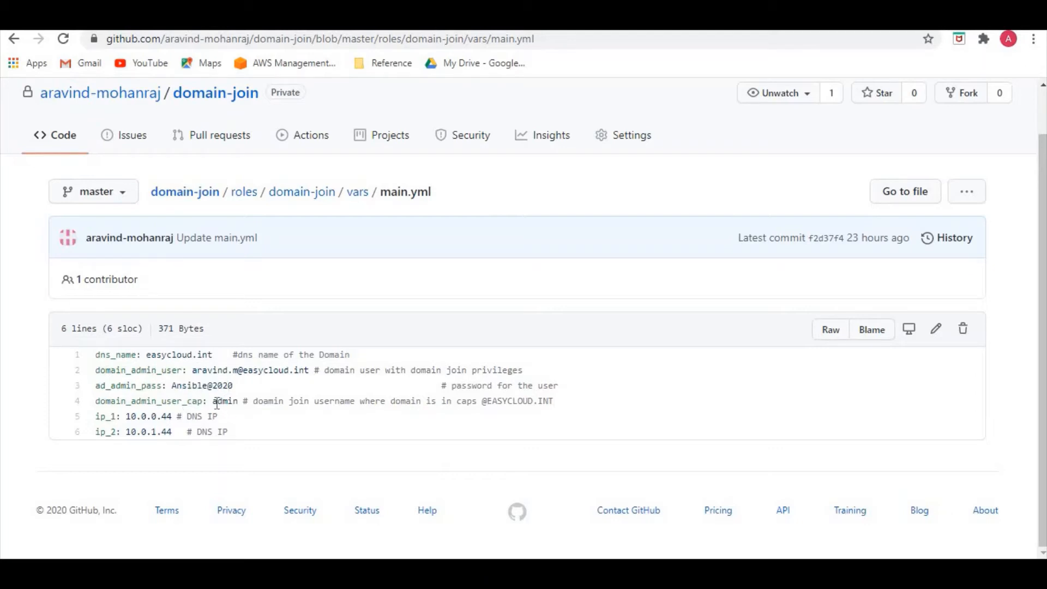
drag(127, 417, 183, 434)
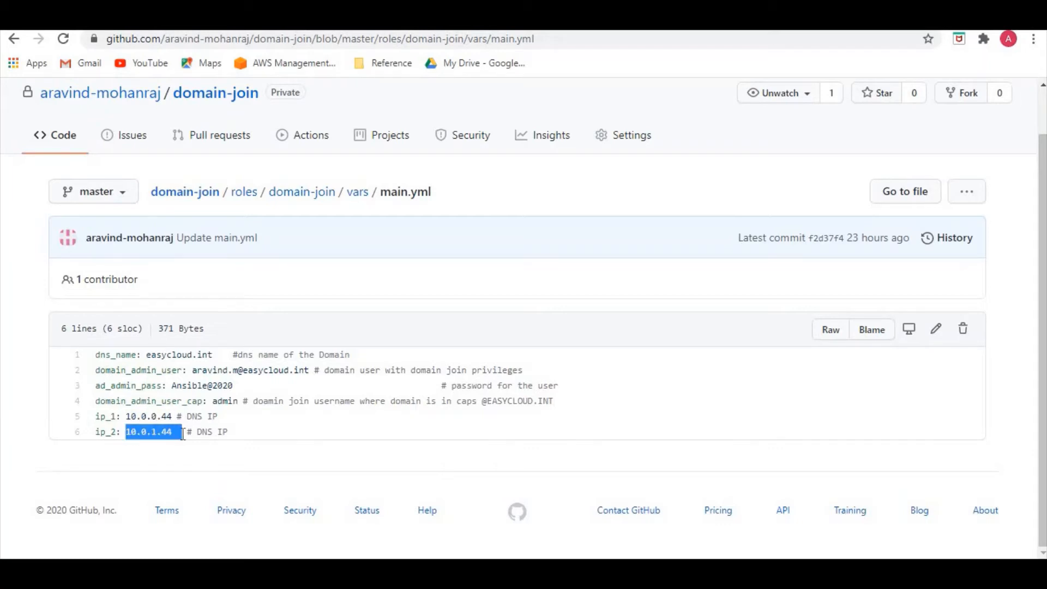
Navigate back up from the vars main.yml file to the root of the domain-join repository.
scroll(320, 423, up, 1)
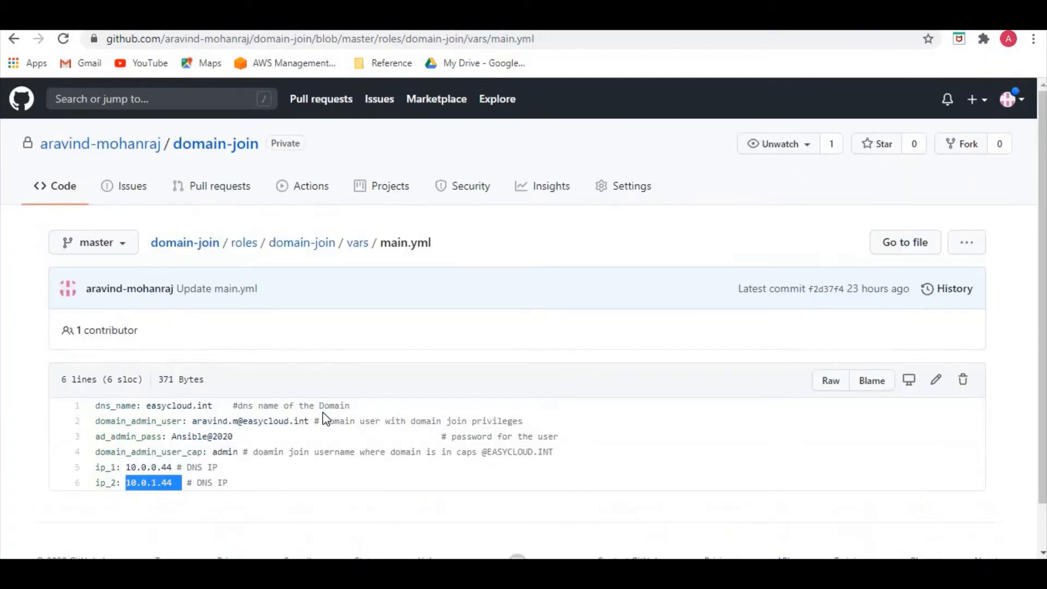
click(351, 248)
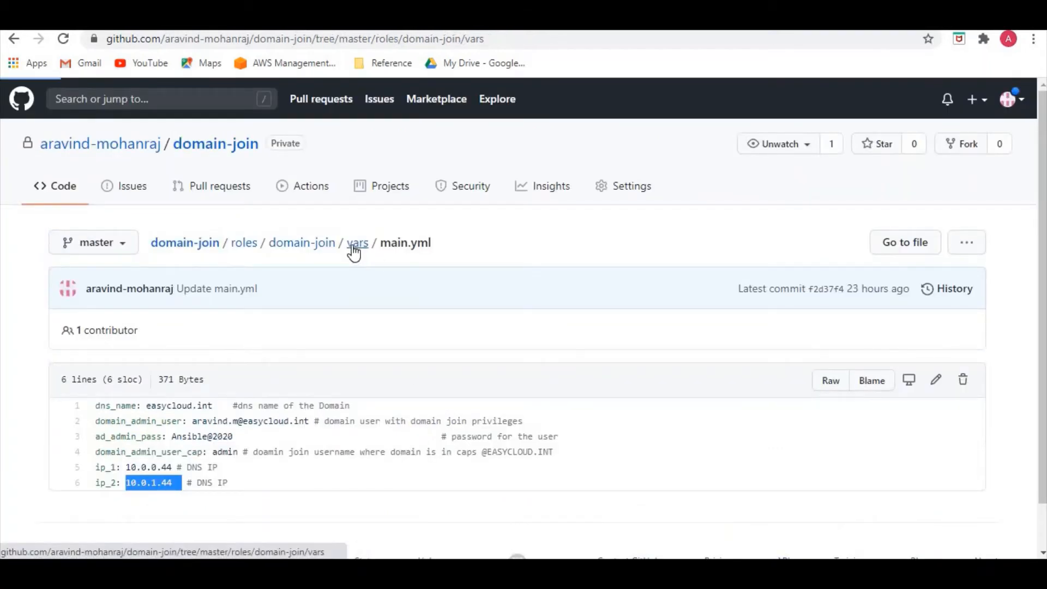
click(307, 246)
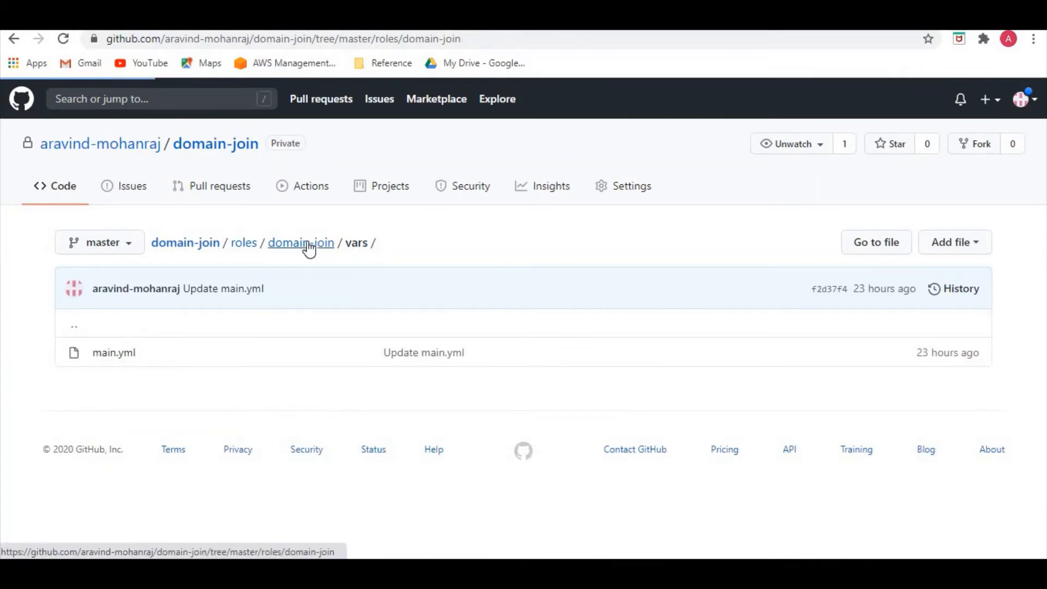
click(249, 246)
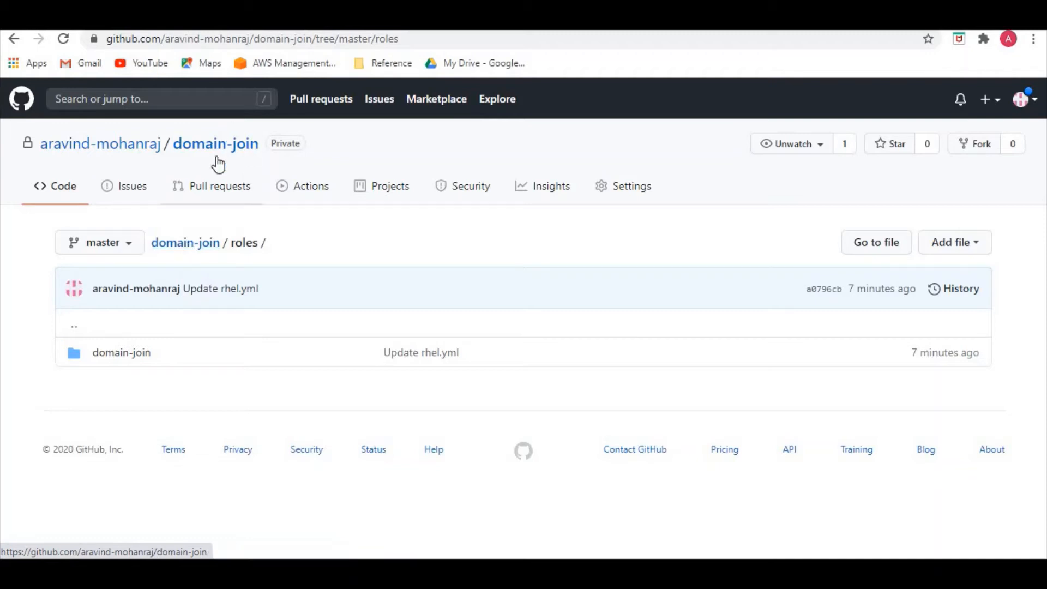
click(213, 250)
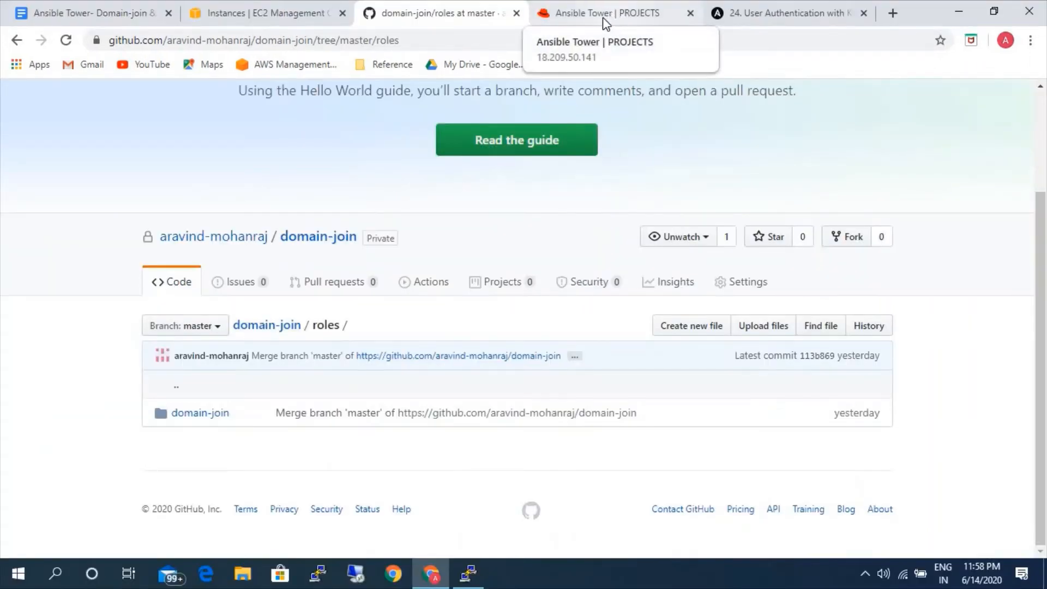
Switch to Ansible Tower, view the inventories list, and start a new job template.
click(605, 23)
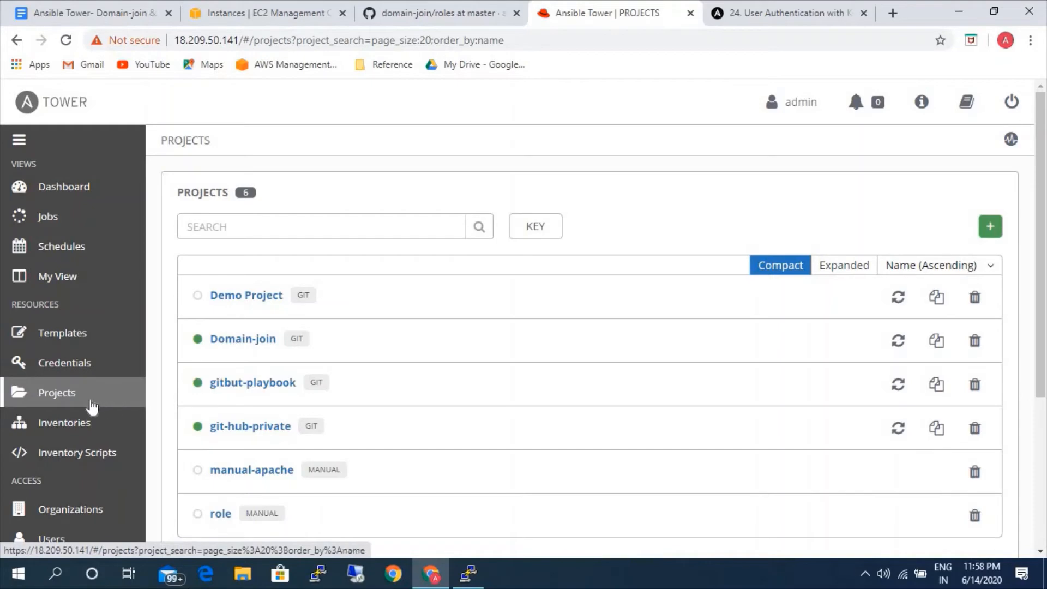
click(69, 426)
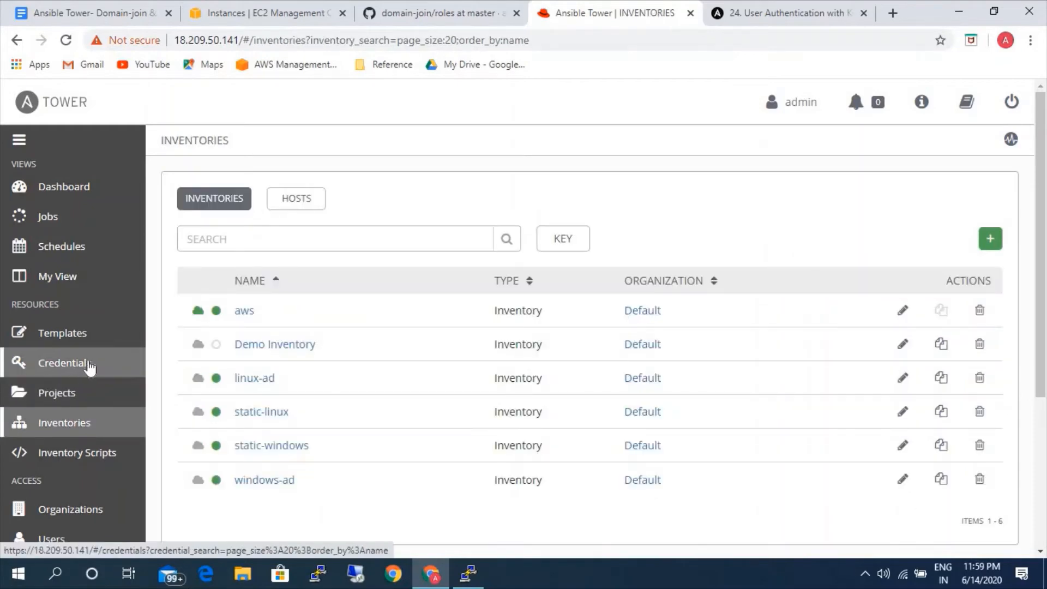
click(84, 338)
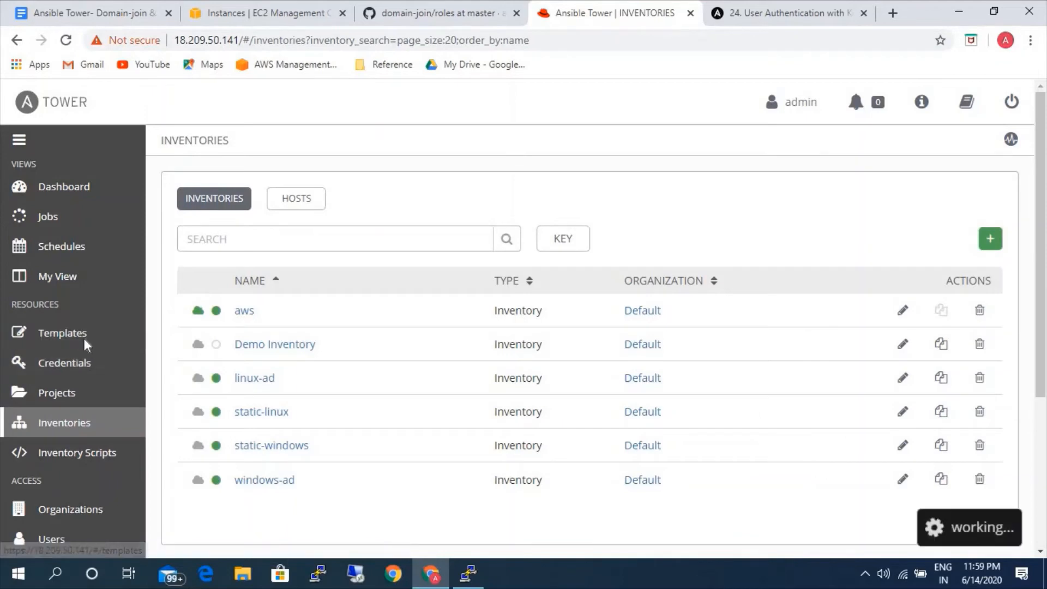
click(984, 228)
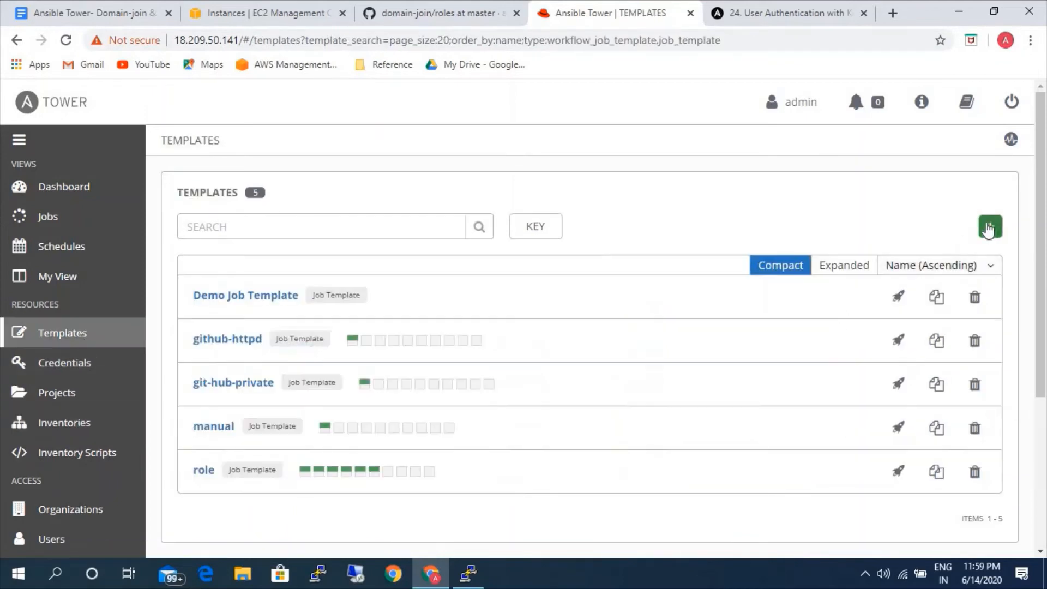
click(900, 254)
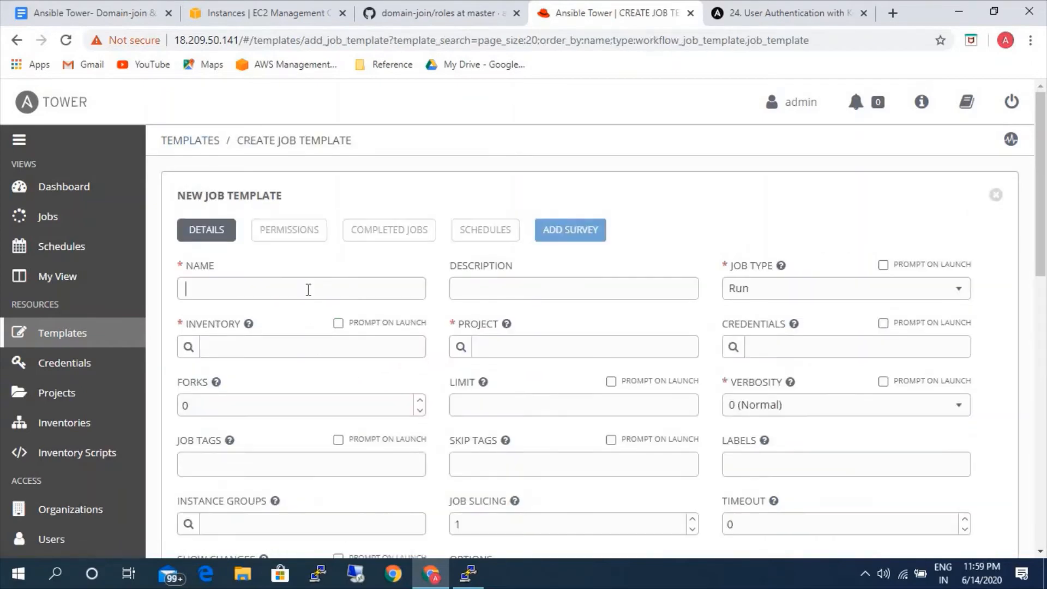
Name the new job template Domain-join.
text(do)
key(BackSpace)
key(BackSpace)
text(Domain-joi)
Assign the windows-ad inventory to the Domain-join job template.
click(194, 352)
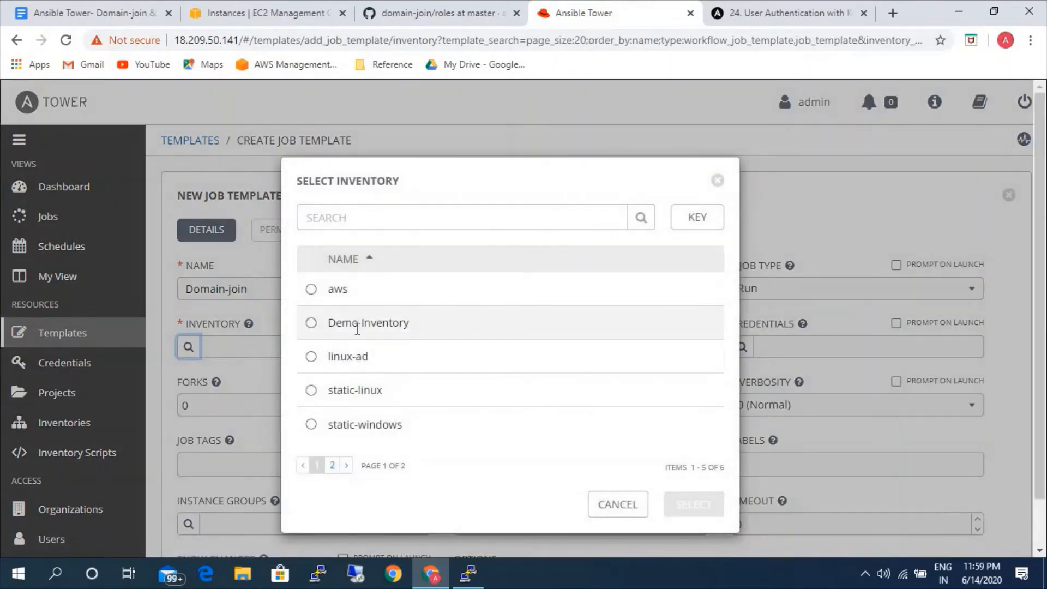
click(335, 465)
click(369, 300)
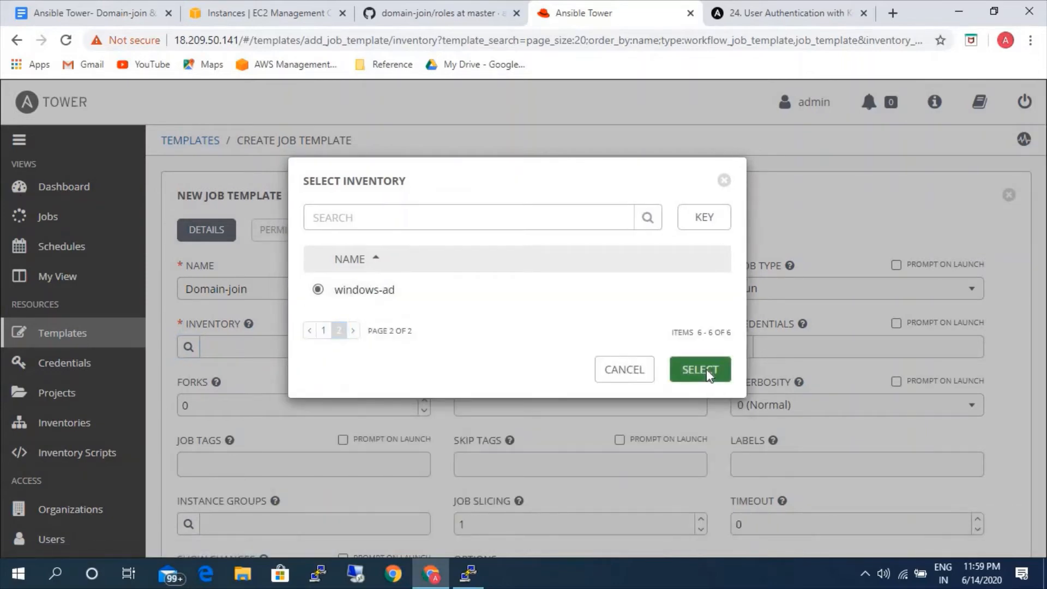
click(700, 369)
Set the job template's project to Domain-join and its playbook to domain-join.yml.
click(464, 353)
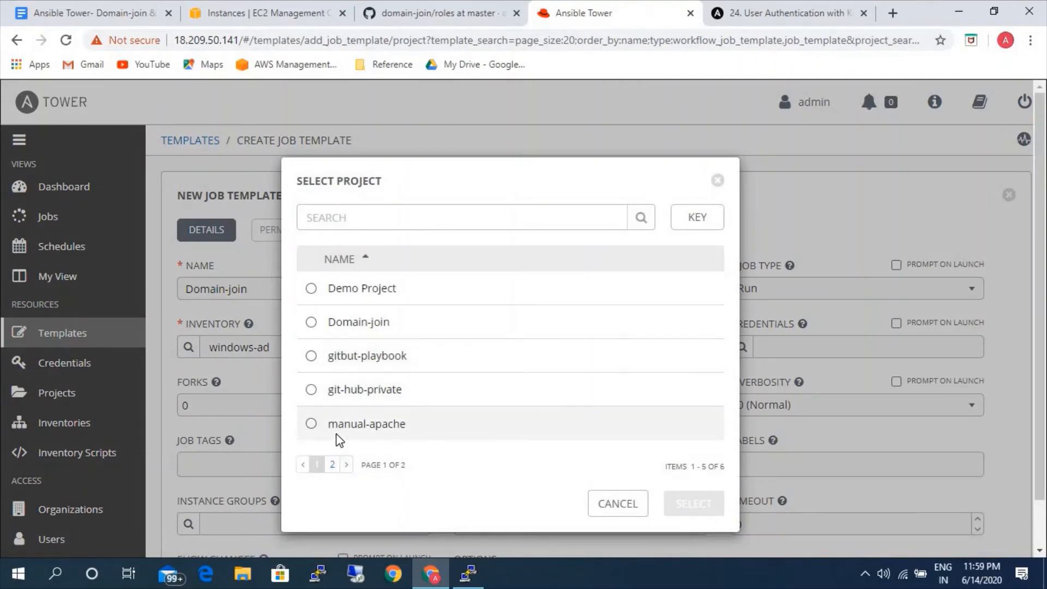
click(353, 330)
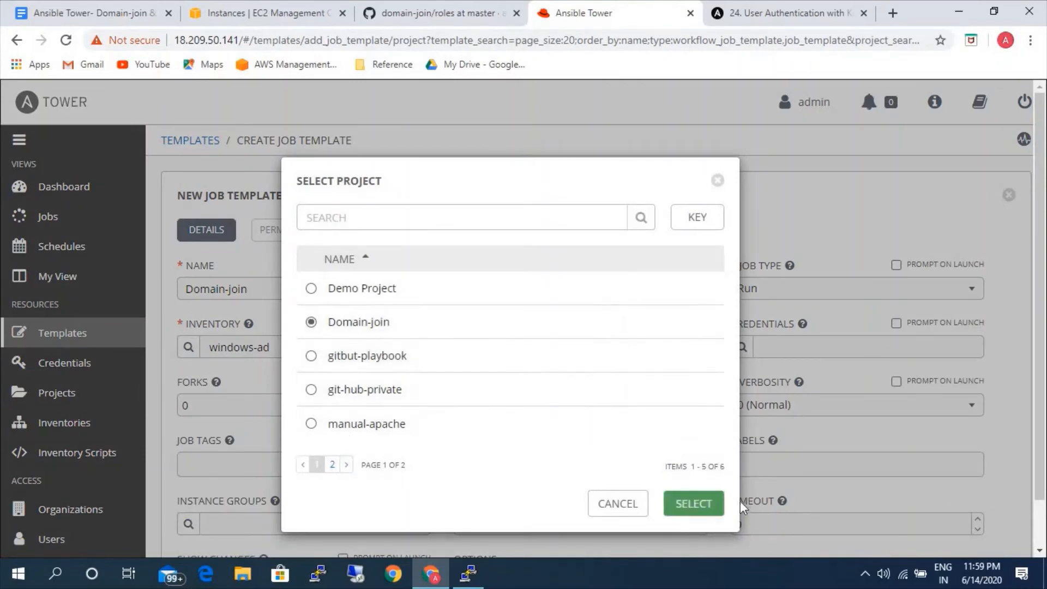
click(688, 502)
click(739, 351)
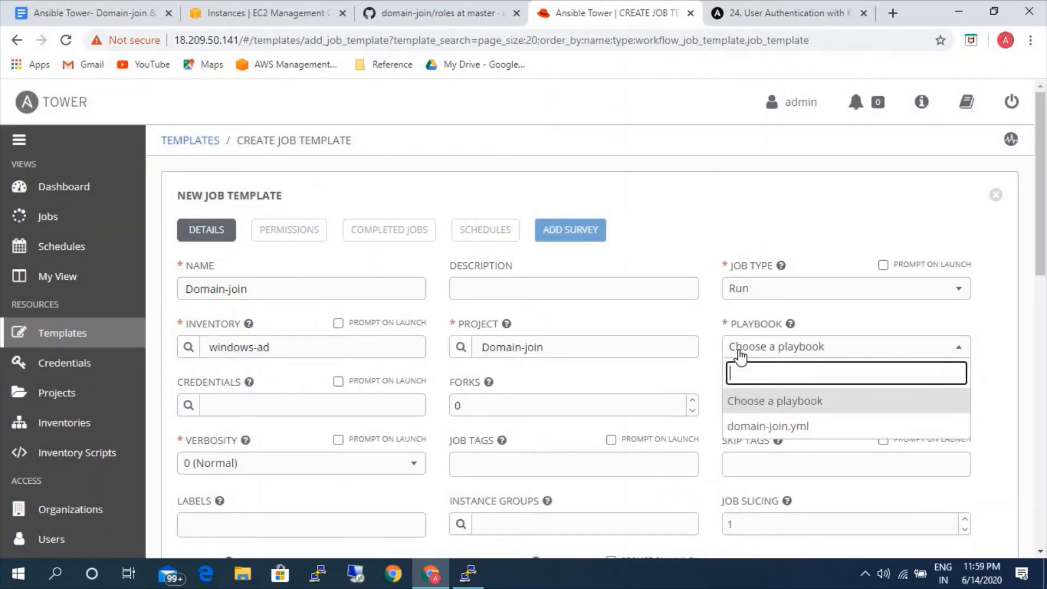
click(746, 426)
Add the windows machine credential to the Domain-join job template.
click(189, 405)
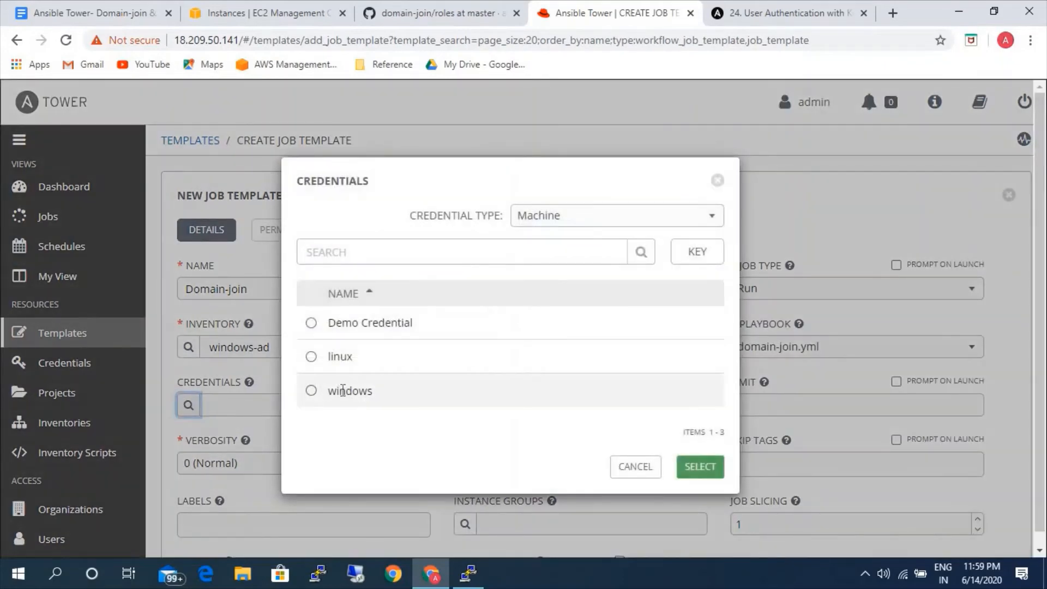
click(342, 388)
click(697, 511)
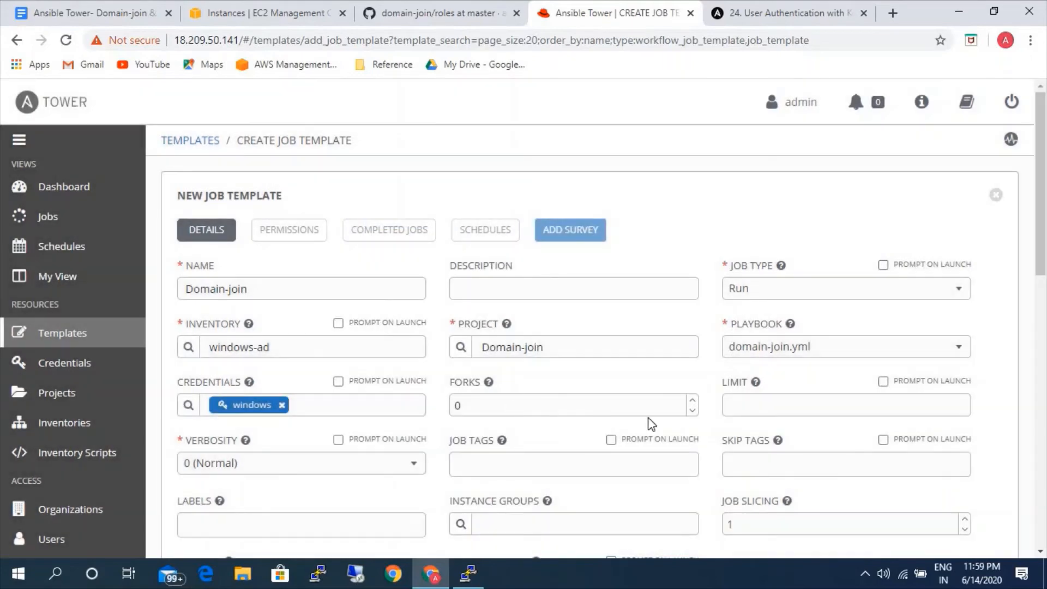
scroll(342, 483, down, 3)
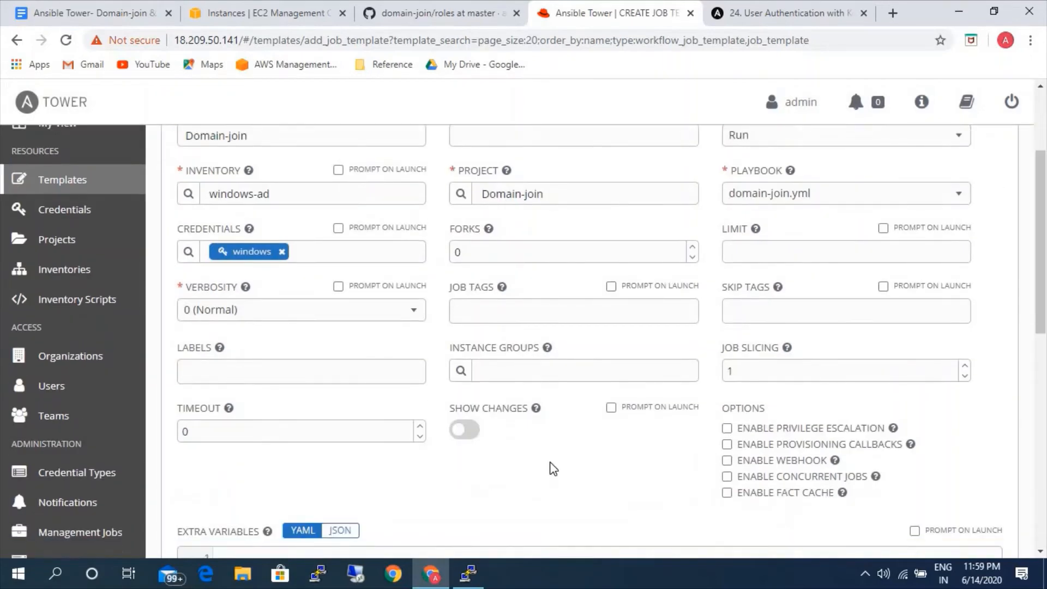
Save the Domain-join job template and launch it as a job.
scroll(600, 464, down, 3)
click(991, 526)
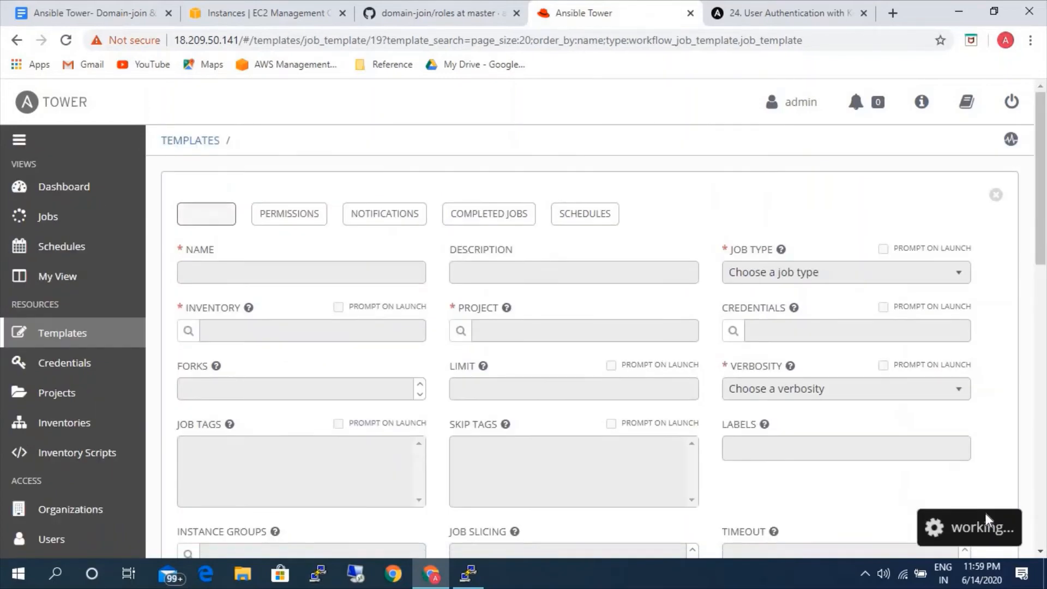
scroll(799, 477, down, 10)
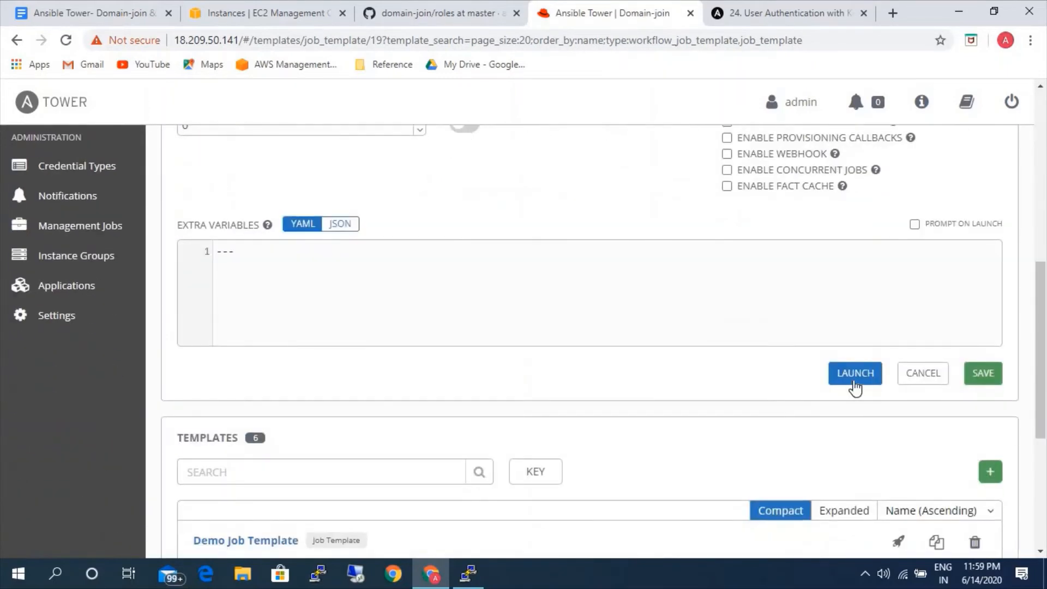
click(854, 376)
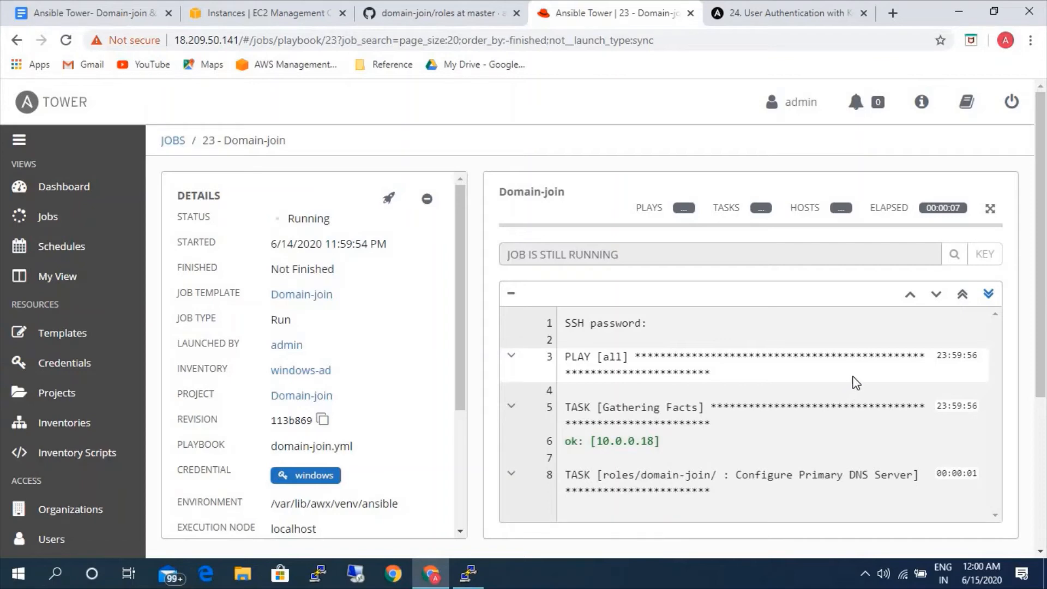
Follow the running Domain-join job's output through the DNS configuration, domain join and reboot tasks.
scroll(717, 402, down, 2)
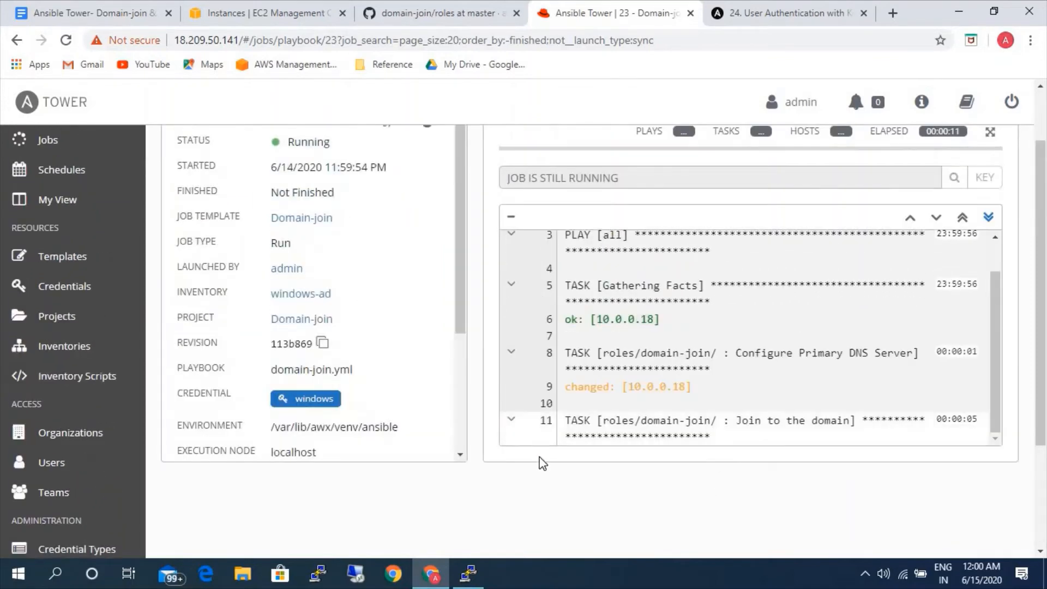
scroll(650, 469, up, 2)
scroll(649, 469, down, 2)
scroll(585, 490, up, 2)
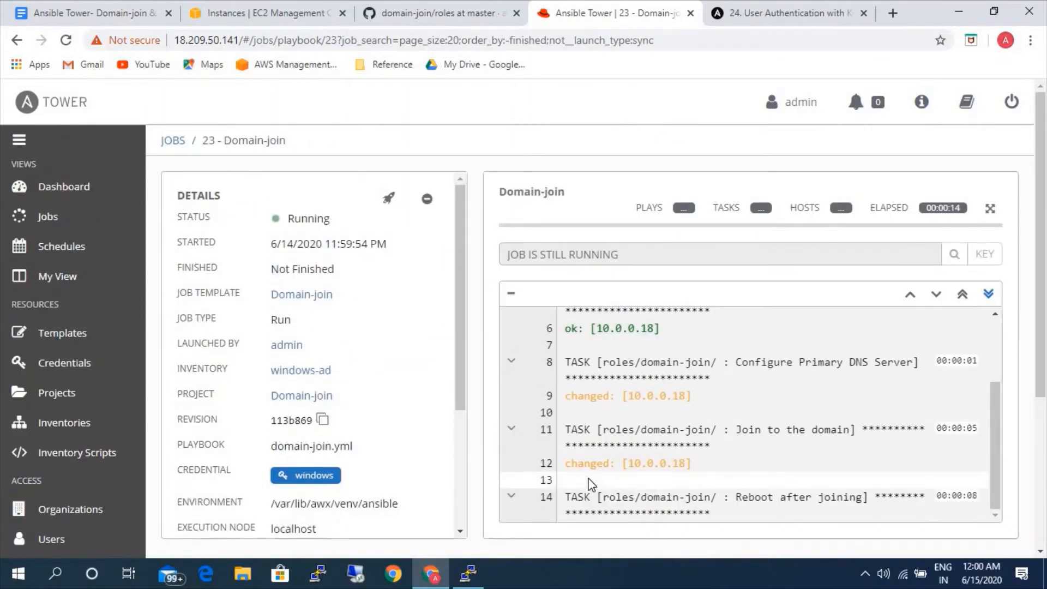
scroll(634, 476, down, 2)
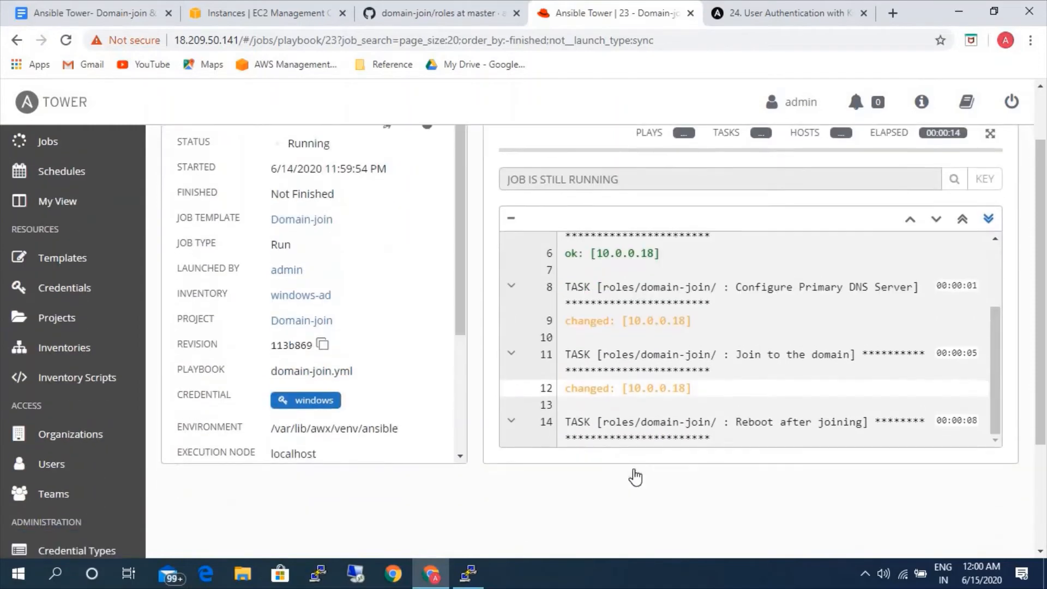
scroll(707, 482, up, 2)
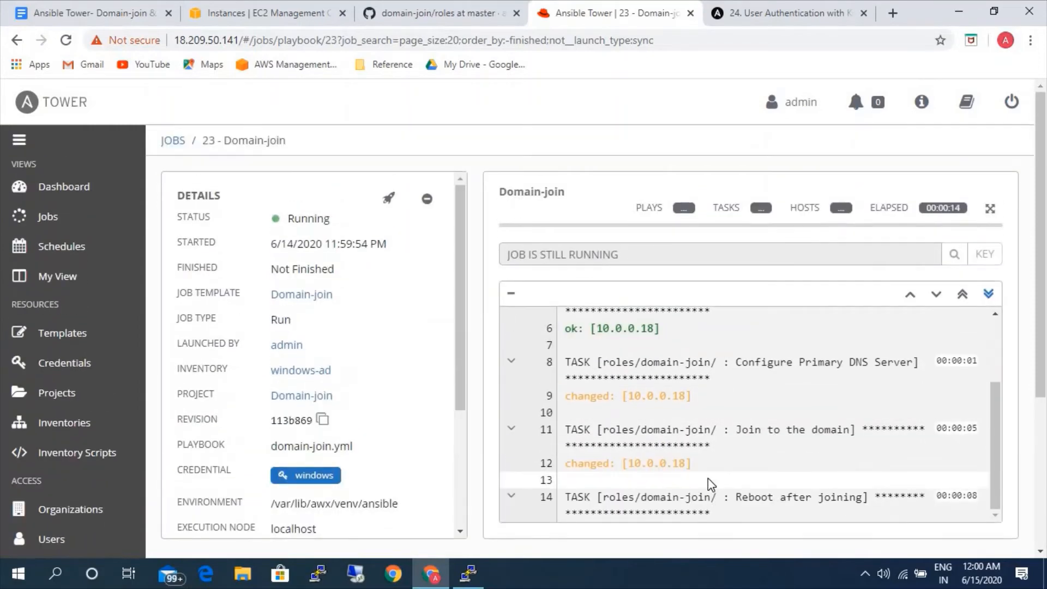
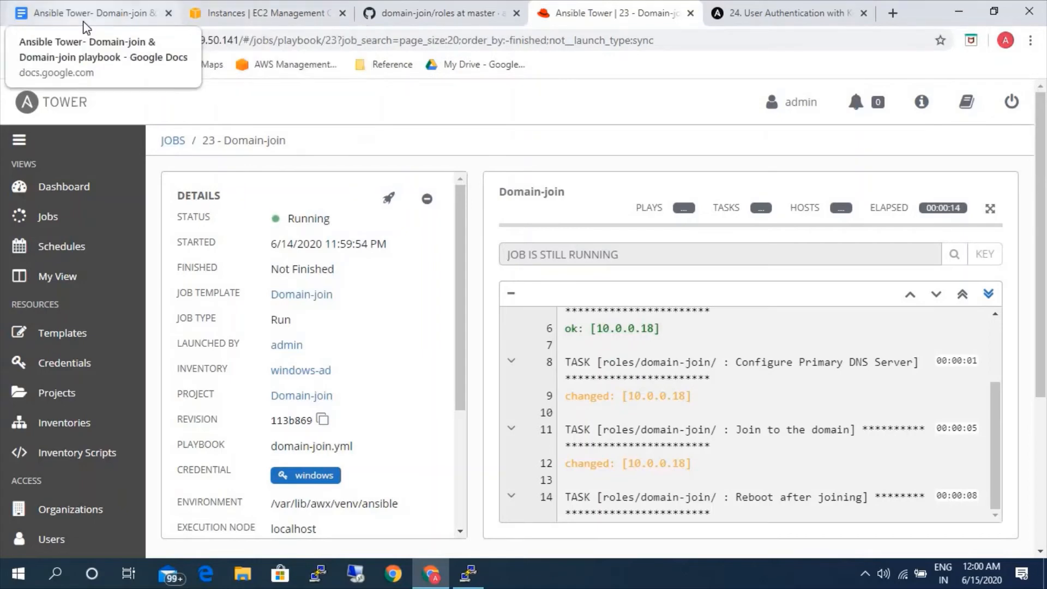
Switch to the AWS EC2 console, refresh the instance list and copy the public IP of the windows-server instance.
click(214, 15)
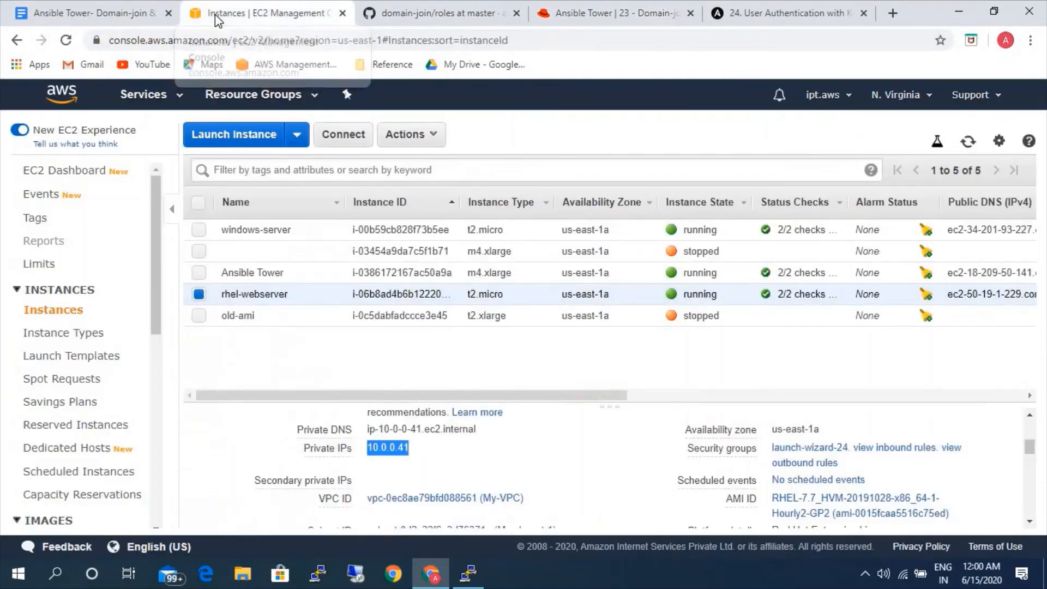
click(198, 294)
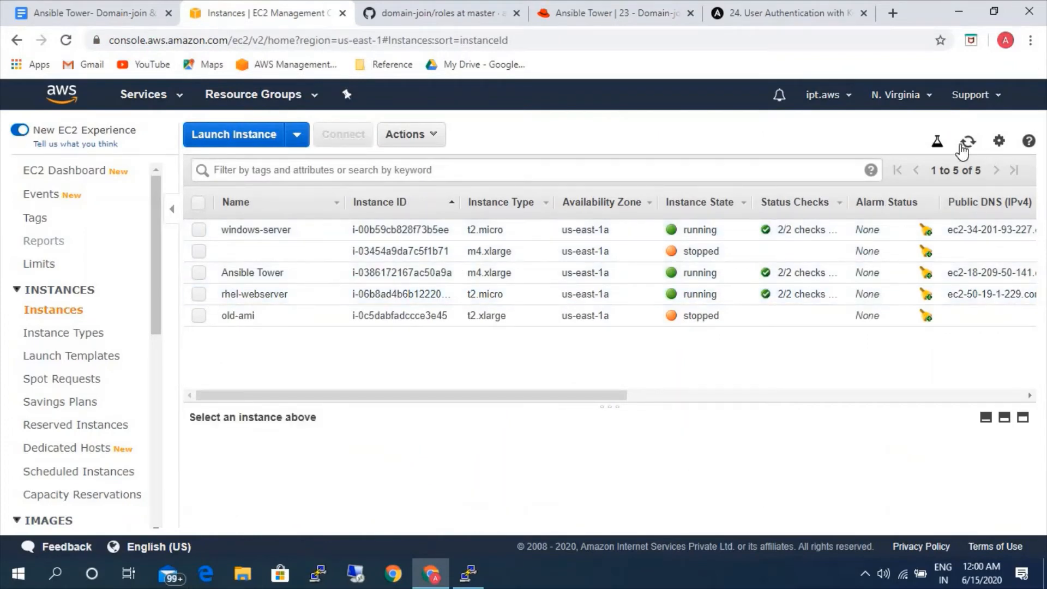
click(962, 147)
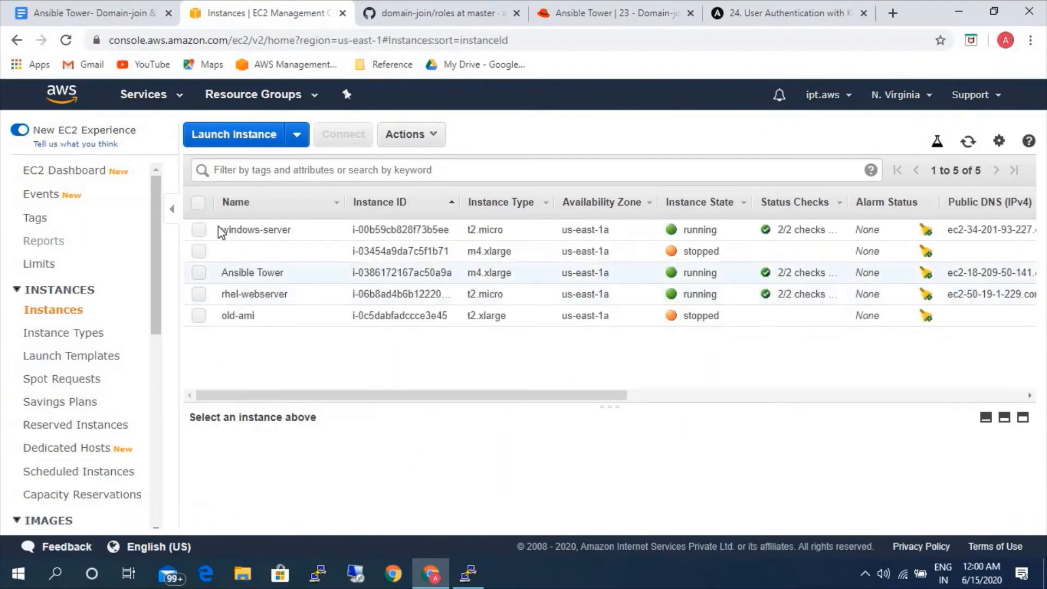
click(200, 230)
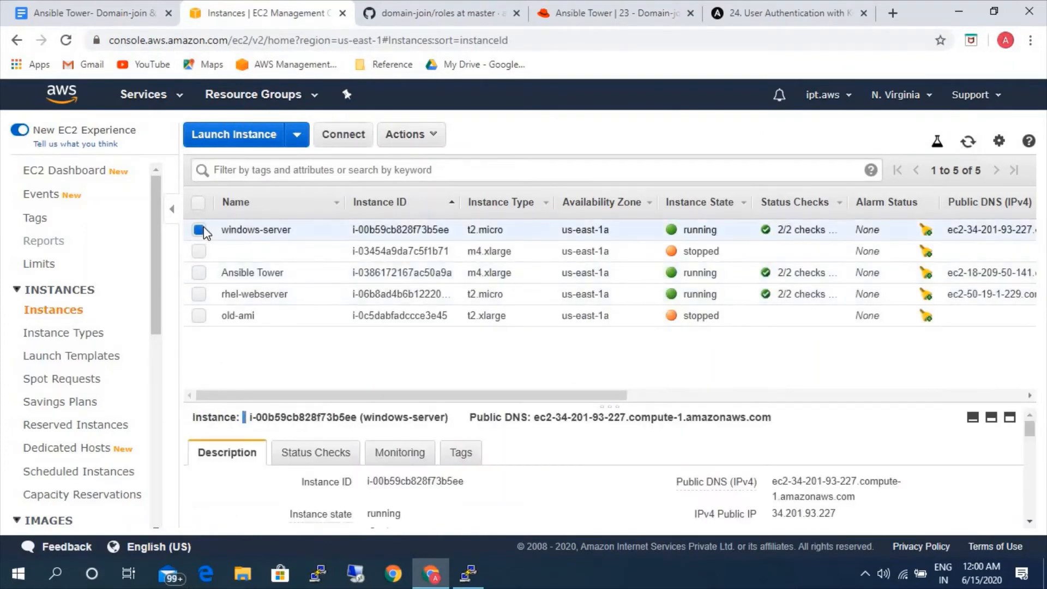
click(849, 513)
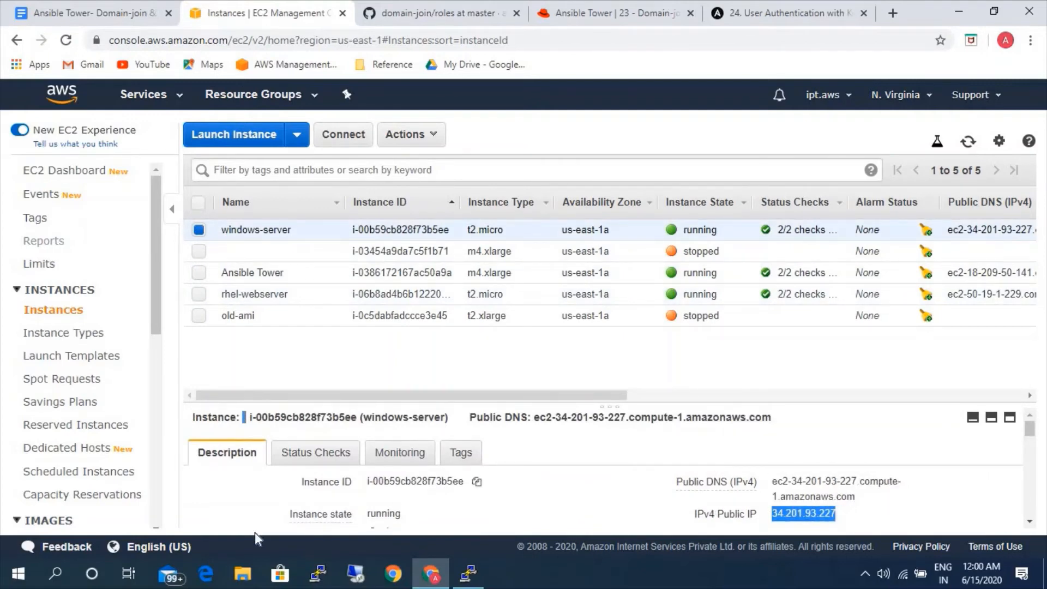
Start a Remote Desktop connection to the windows-server instance at 34.201.93.227.
click(356, 575)
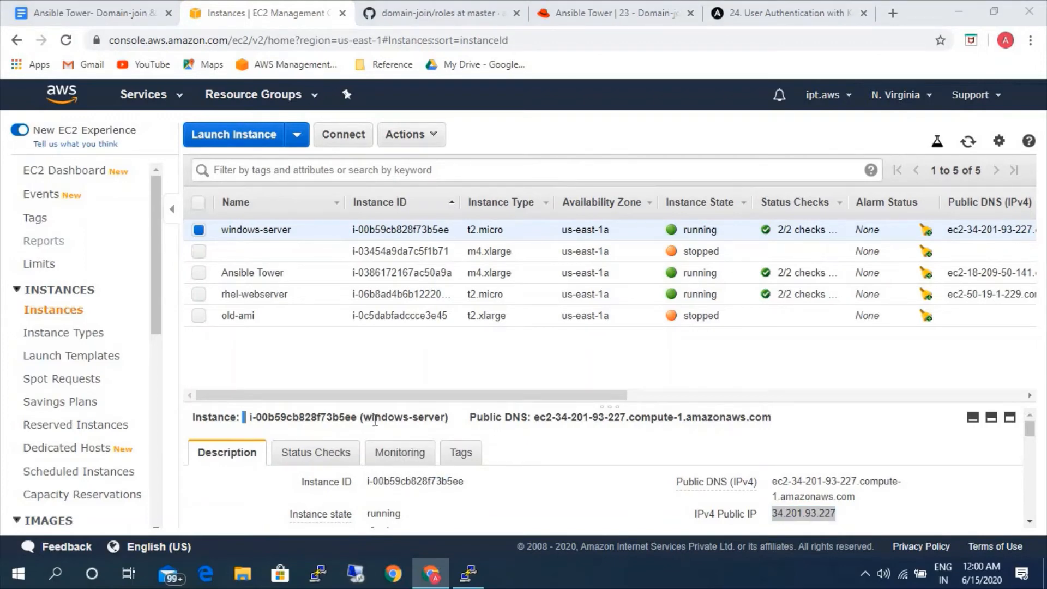
click(356, 576)
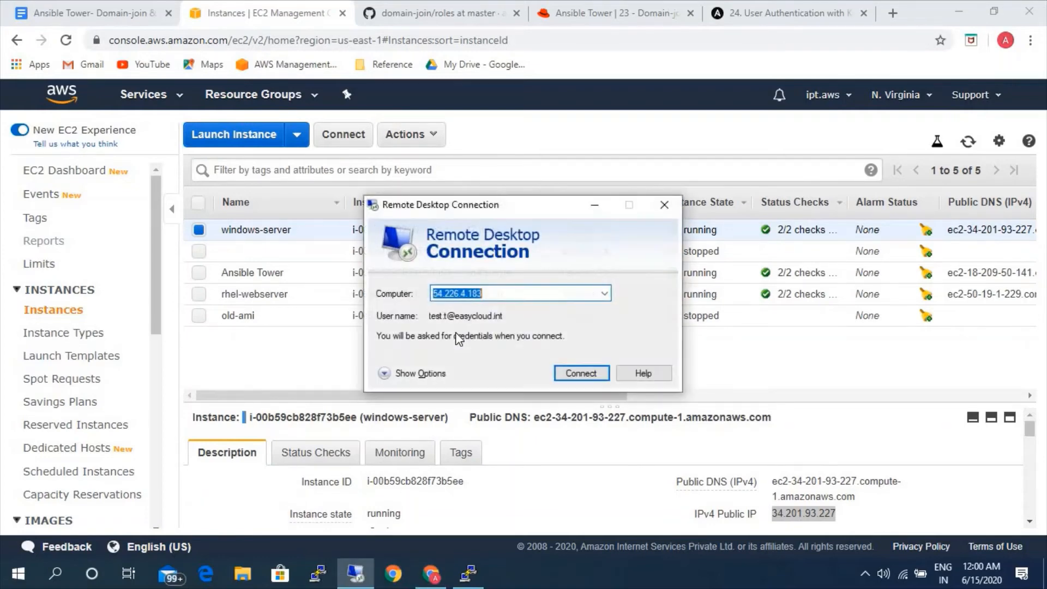
key(ctrl+v)
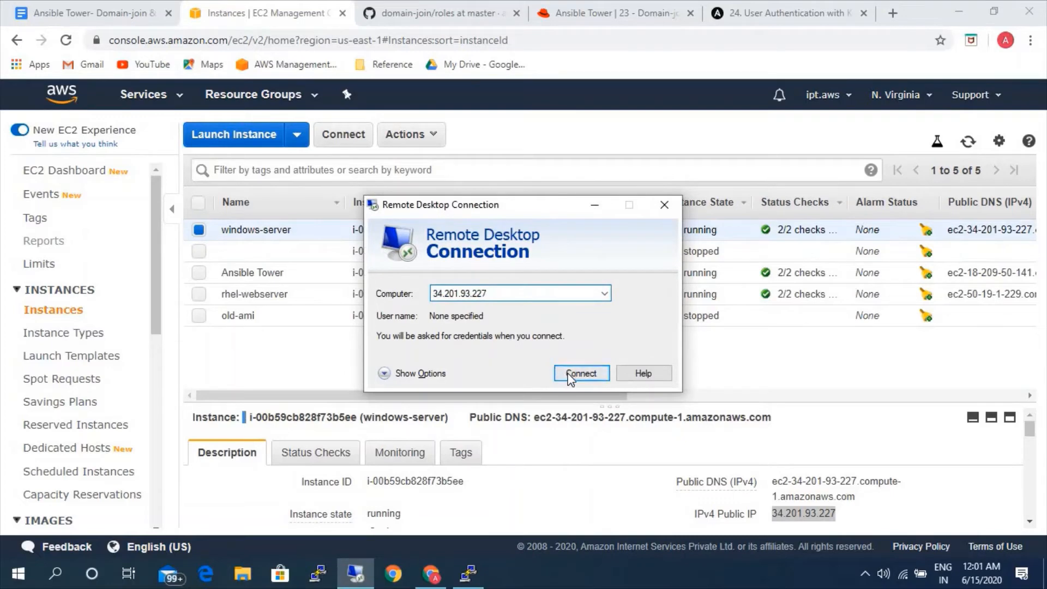
click(570, 376)
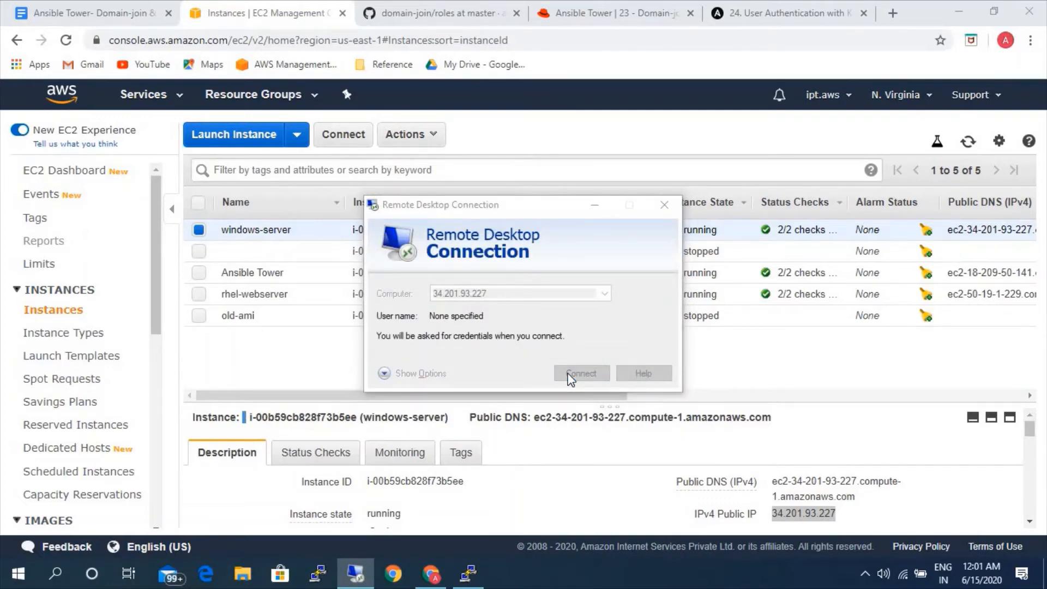
Sign in with the easycloud.int domain admin's user name and account password, accepting the unverified certificate.
text(admin)
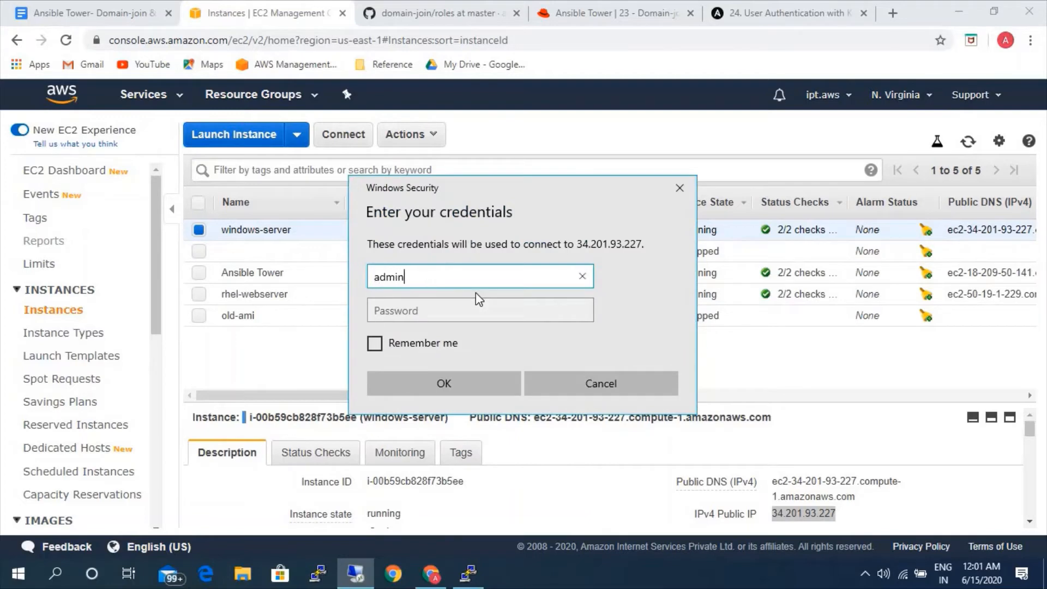
text(@)
text(cloud)
key(BackSpace)
key(BackSpace)
key(BackSpace)
key(BackSpace)
key(BackSpace)
text(easycloud.int)
key(Tab)
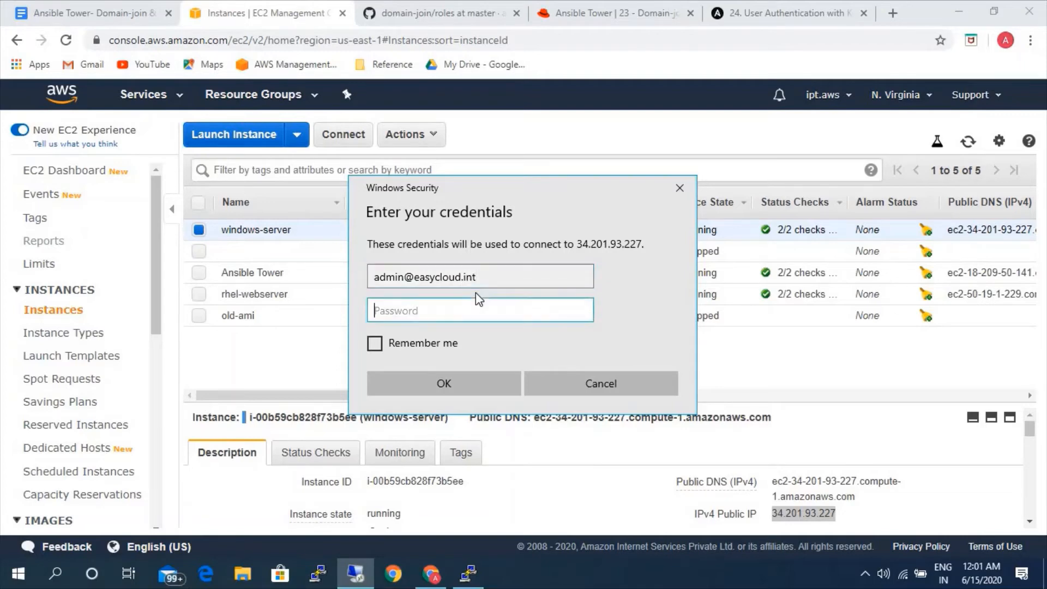
text(•••••••••)
key(Return)
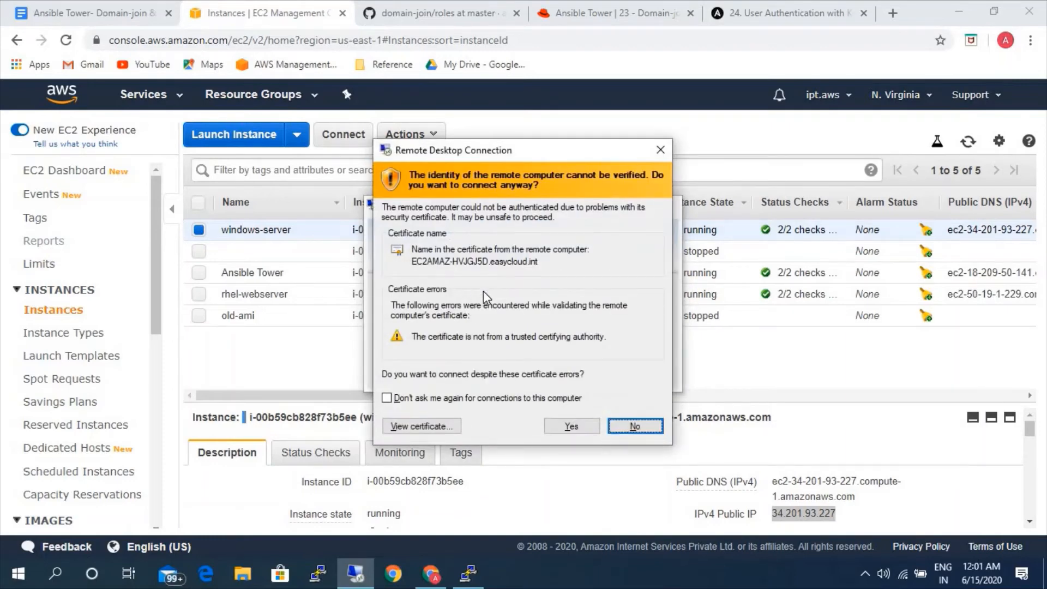
click(571, 427)
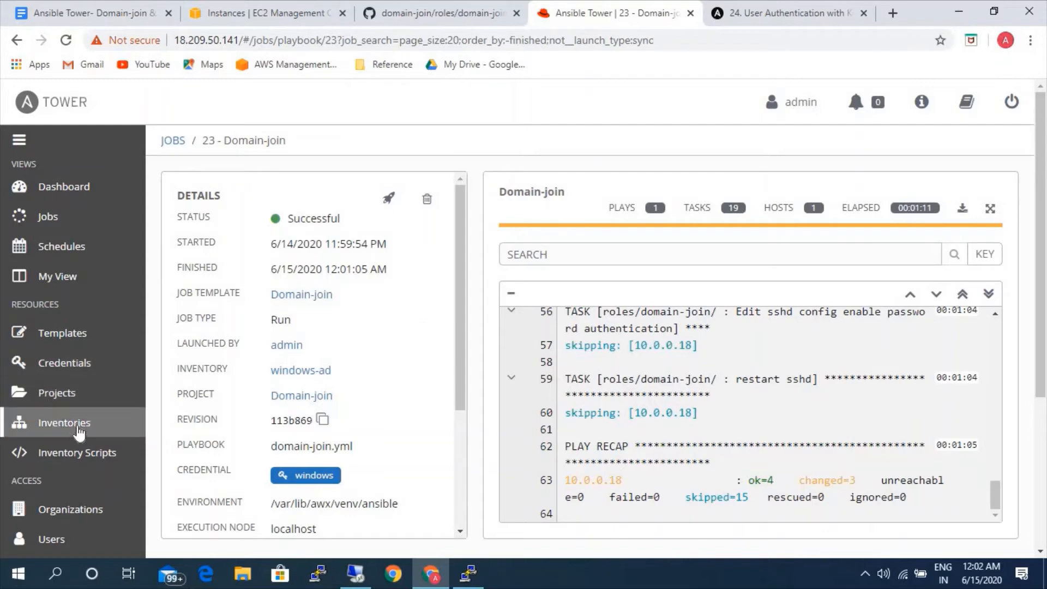
Create a new job template in Ansible Tower named domain-join-linux.
click(78, 335)
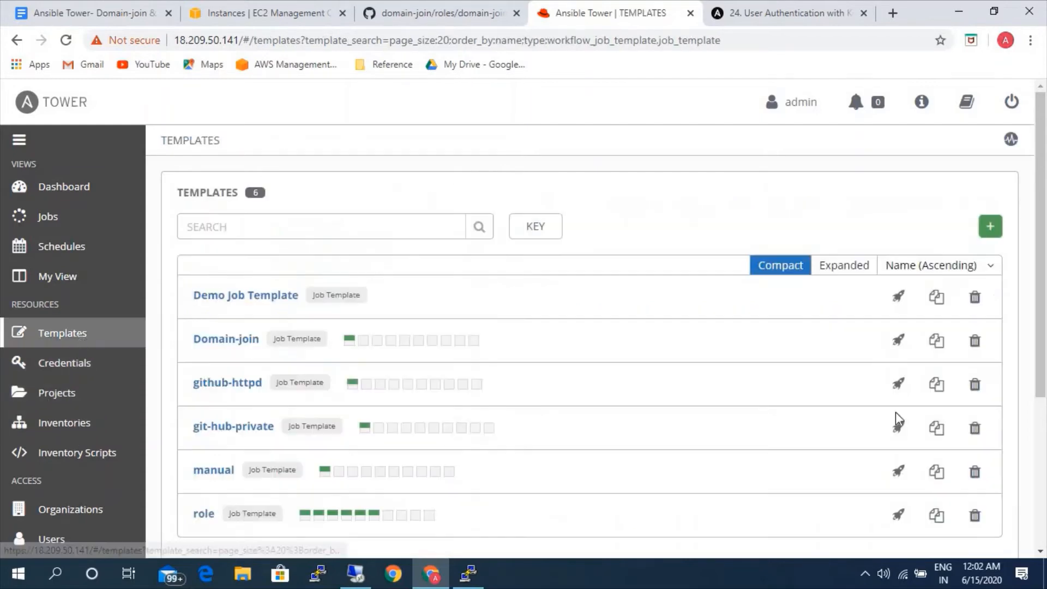
click(989, 232)
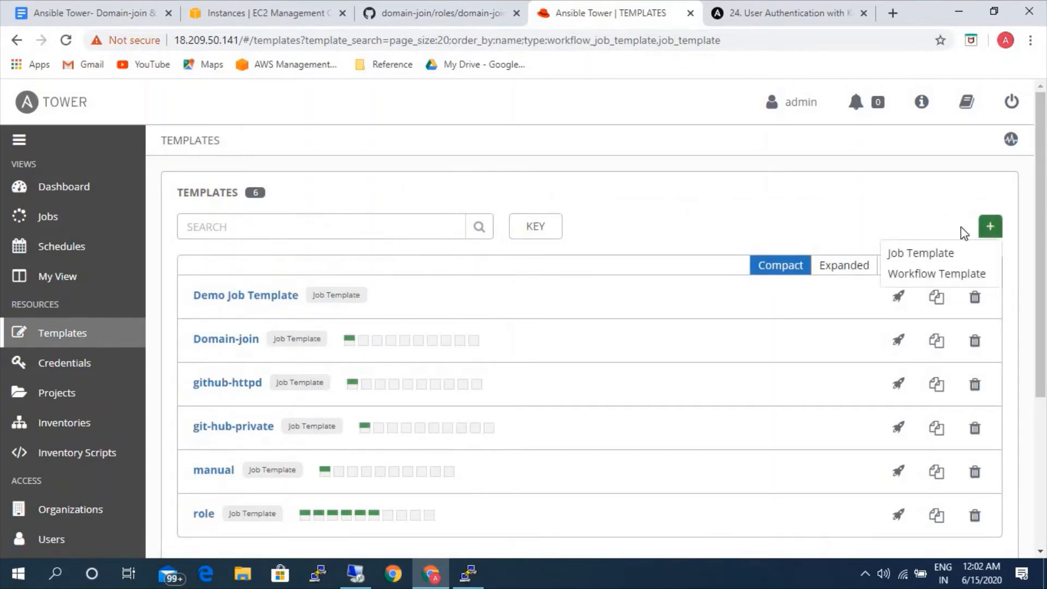
click(923, 253)
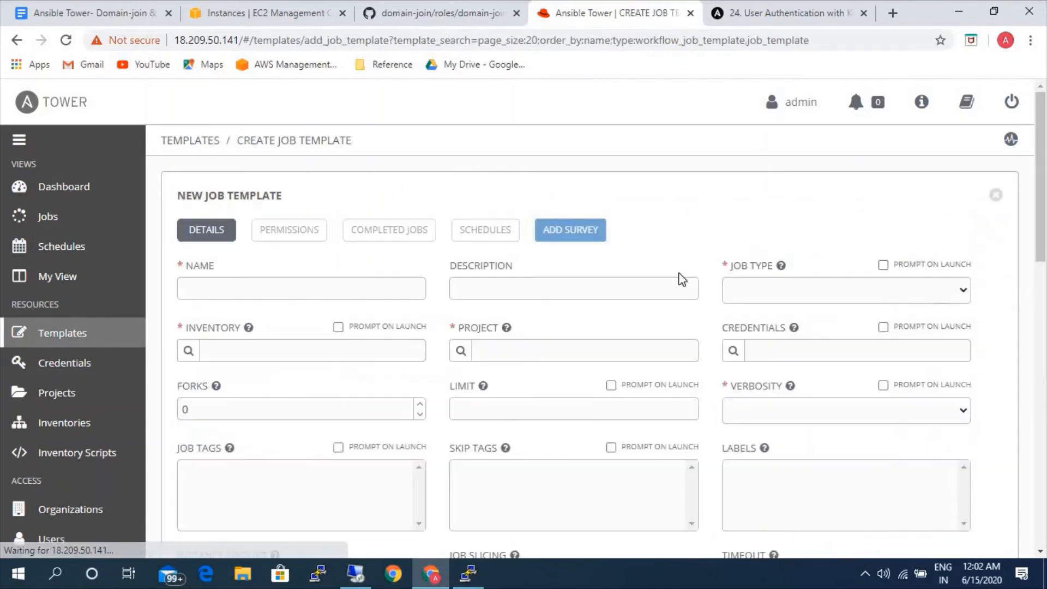
click(398, 284)
text(d)
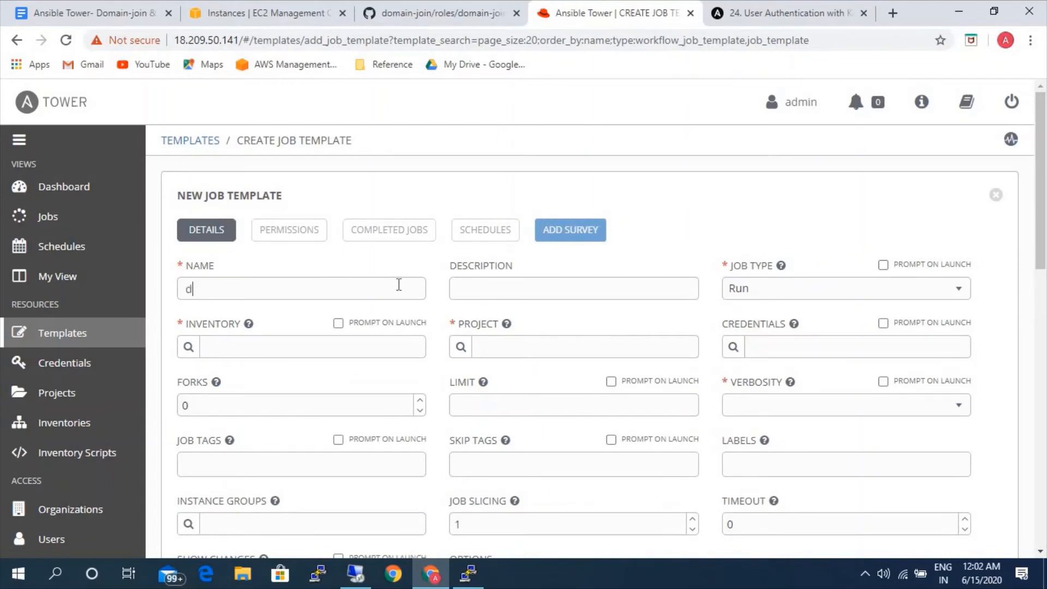
text(omain-join-linux)
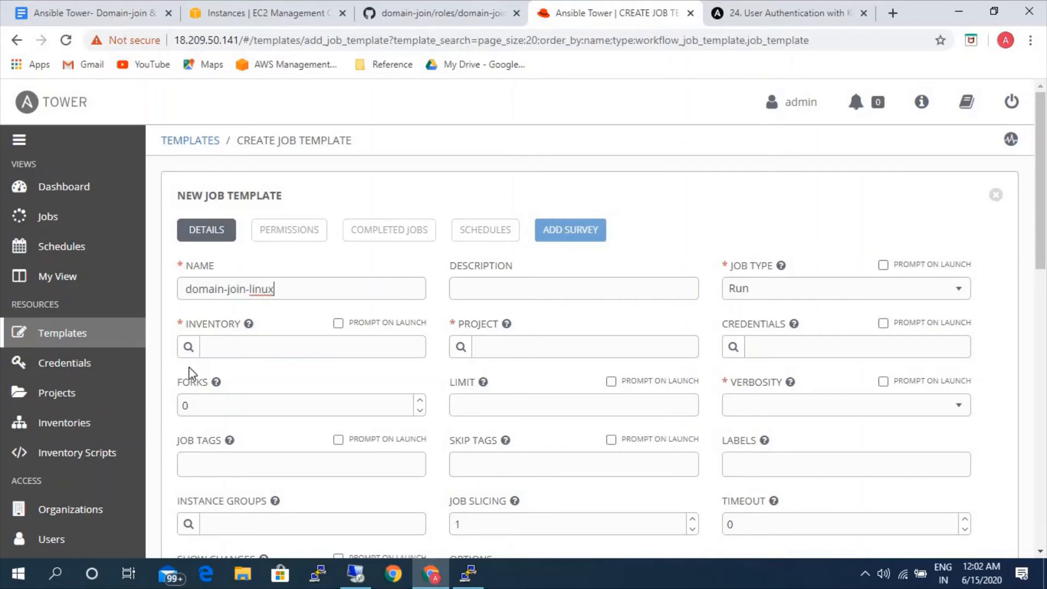
Set the new job template's inventory to linux-ad.
click(188, 346)
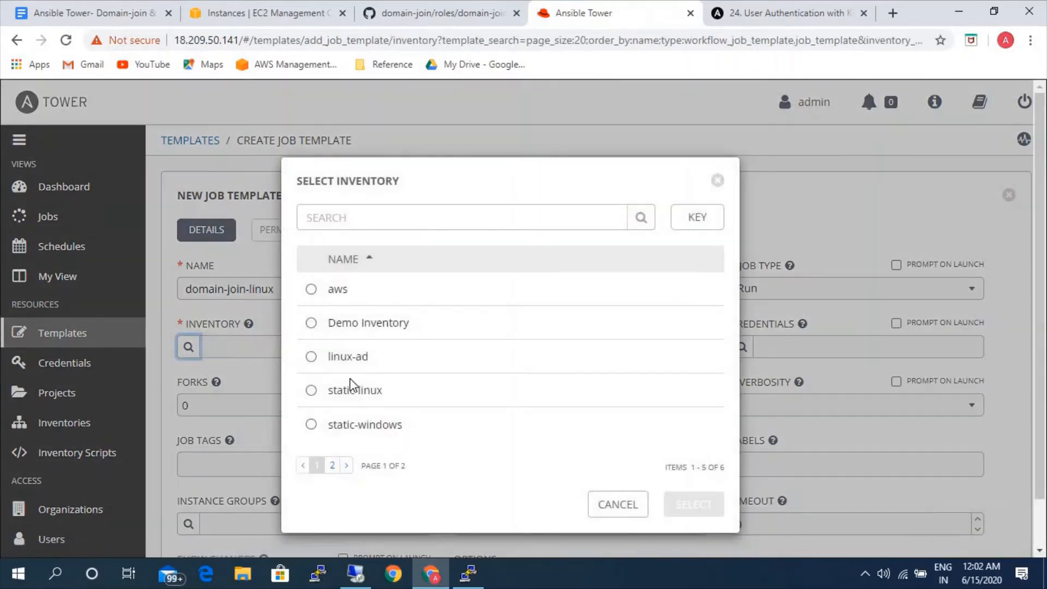
click(359, 358)
click(679, 502)
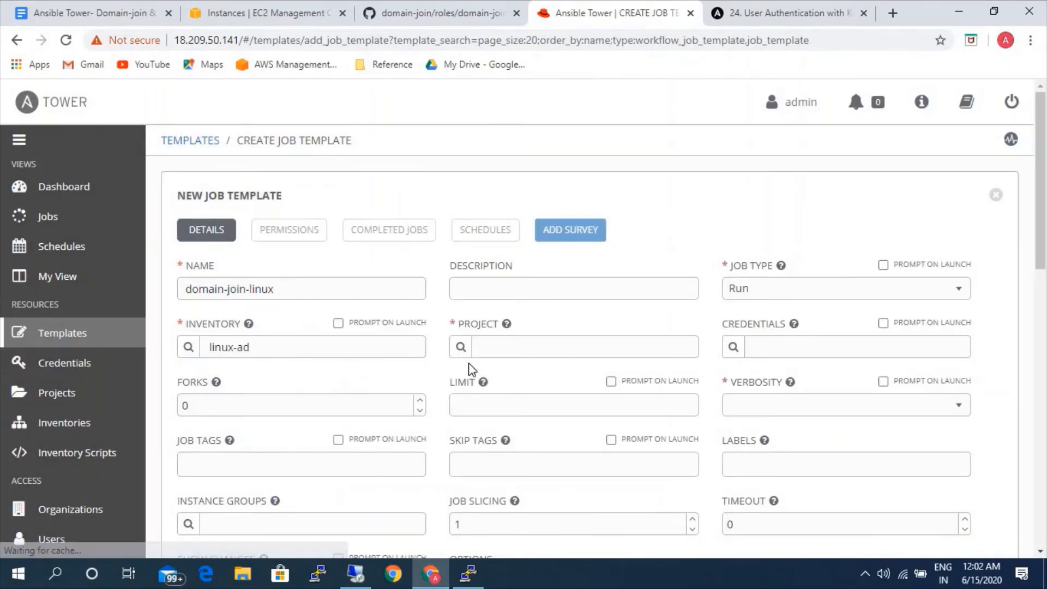
Assign the Domain-join project and the domain-join.yml playbook to the domain-join-linux template.
click(466, 352)
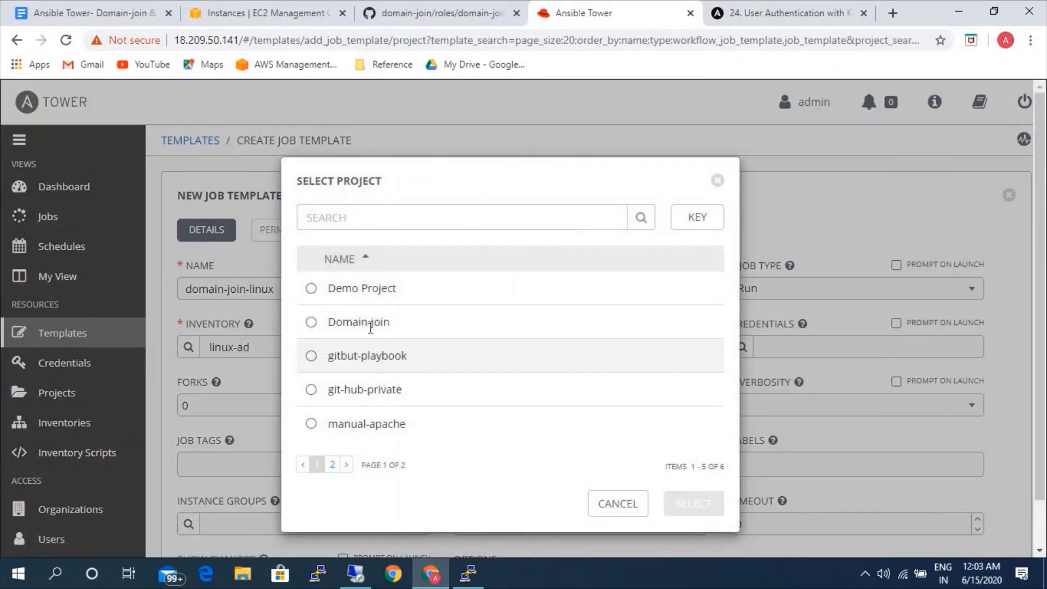
click(367, 323)
click(693, 503)
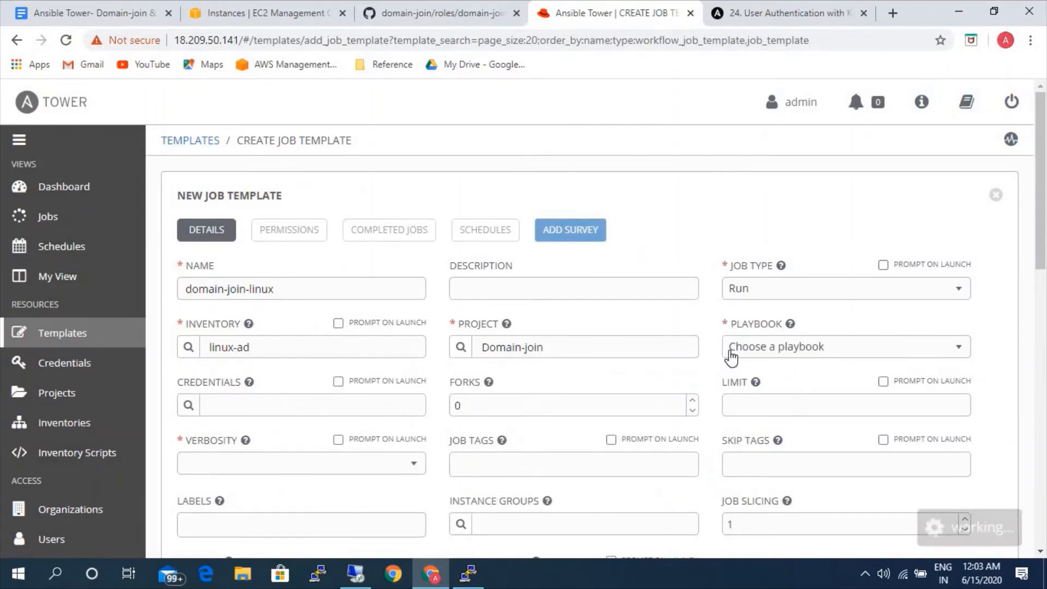
click(742, 356)
click(752, 426)
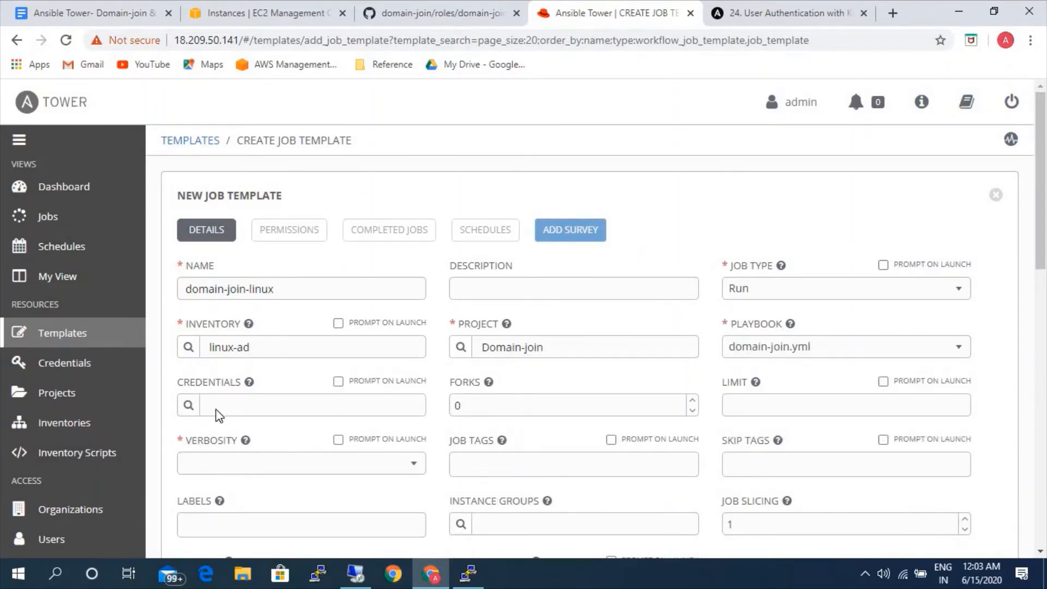
Add the linux machine credential to the domain-join-linux template and enable privilege escalation.
click(188, 405)
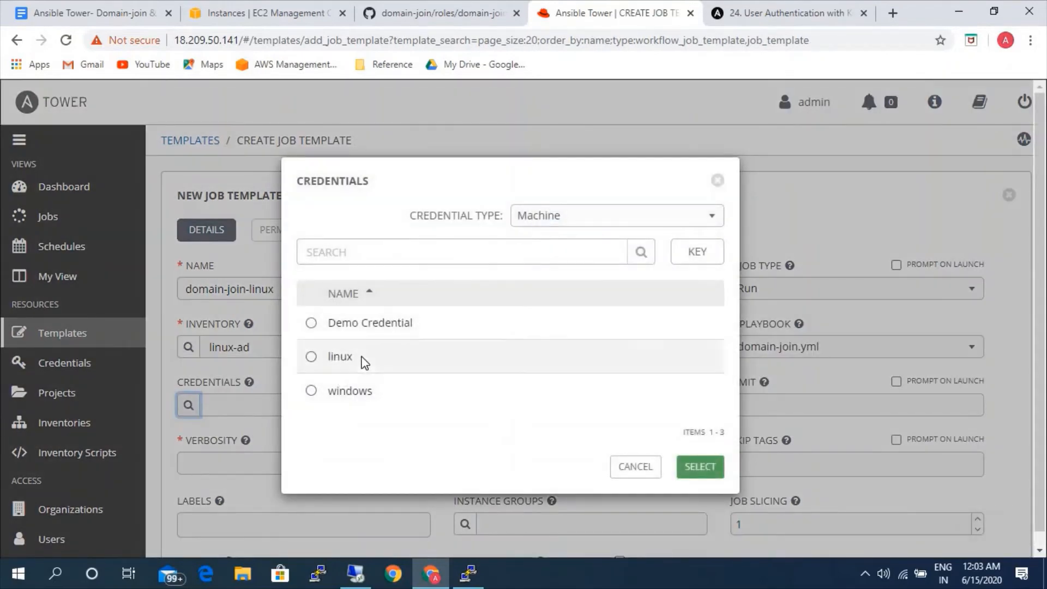
click(362, 360)
click(690, 518)
scroll(708, 467, down, 4)
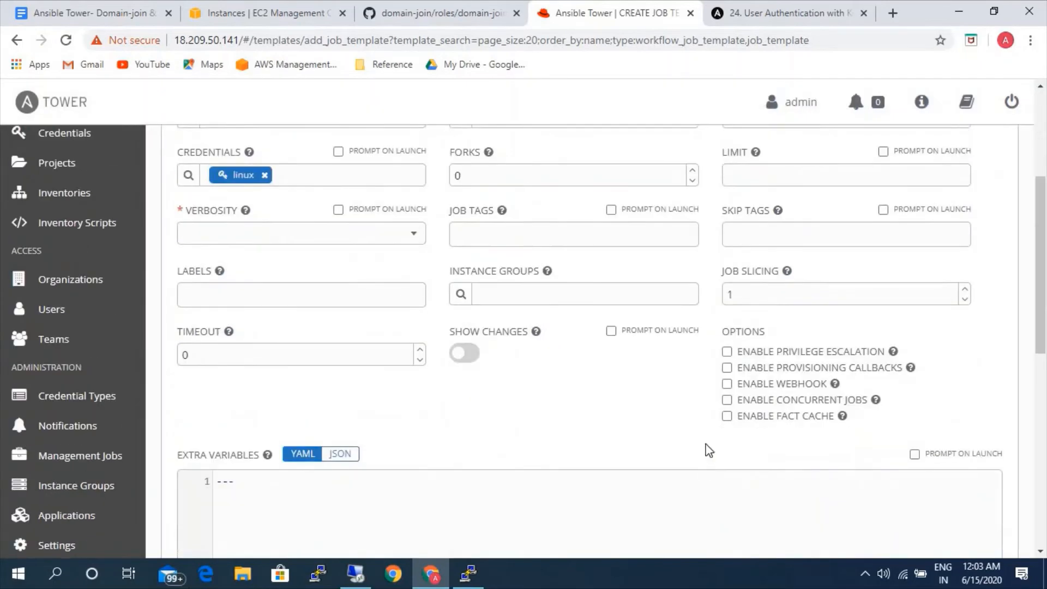
click(729, 352)
Save the domain-join-linux job template and launch it as a job.
scroll(855, 460, down, 4)
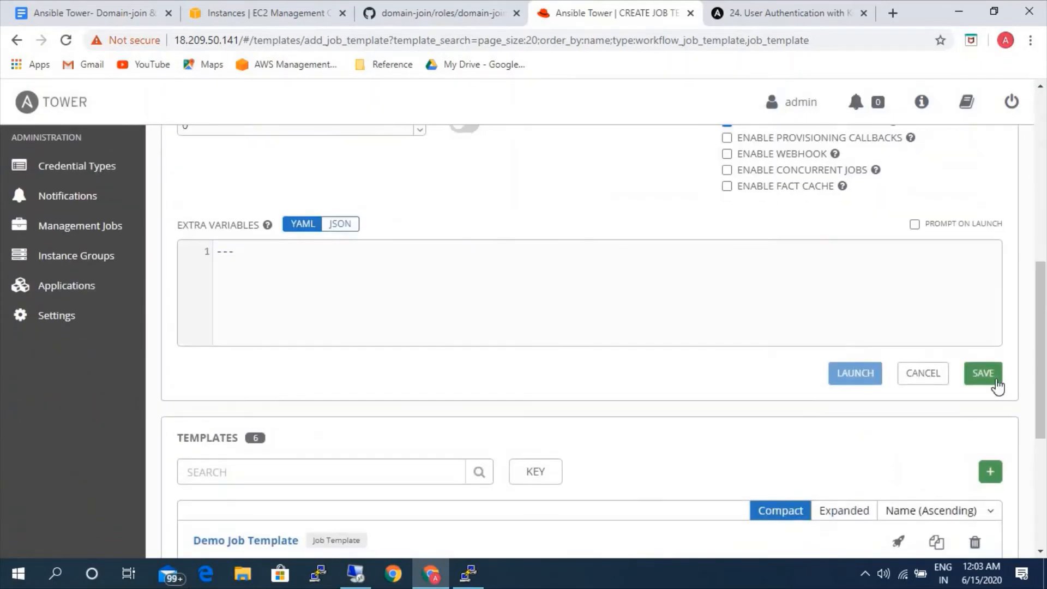
click(985, 374)
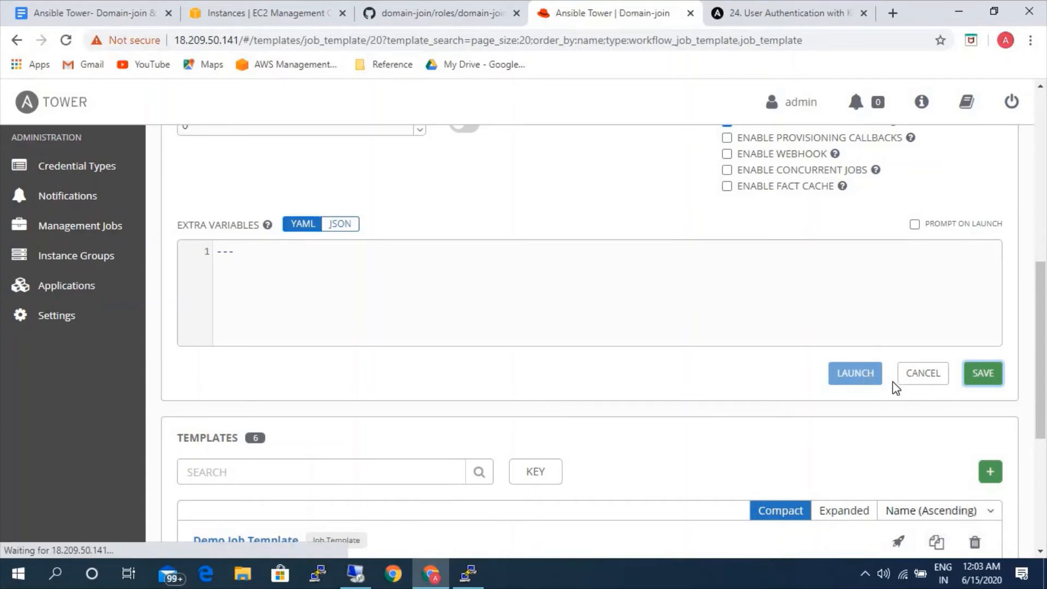
scroll(857, 456, down, 8)
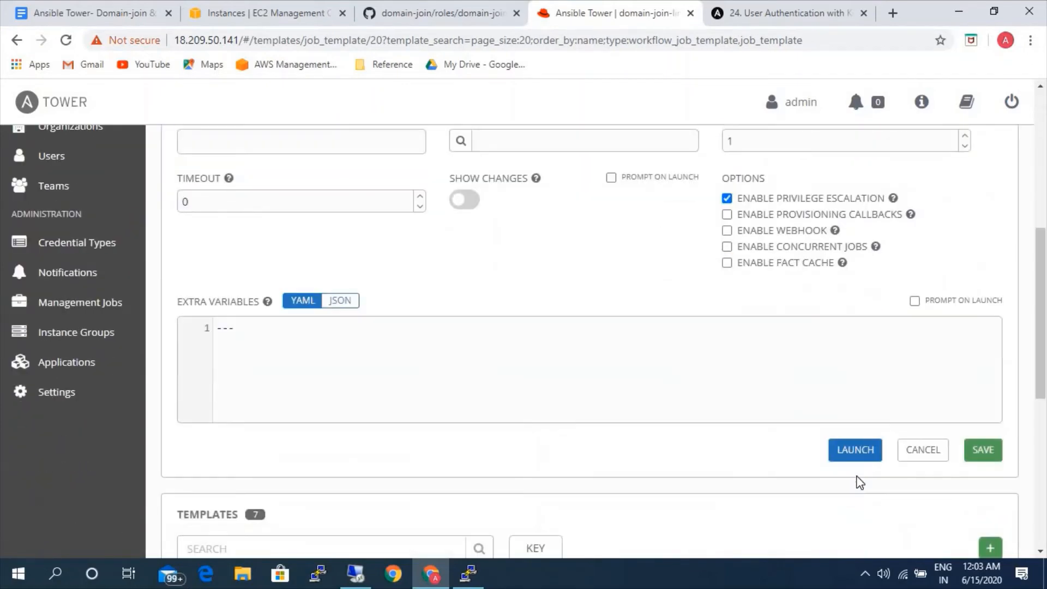
click(859, 457)
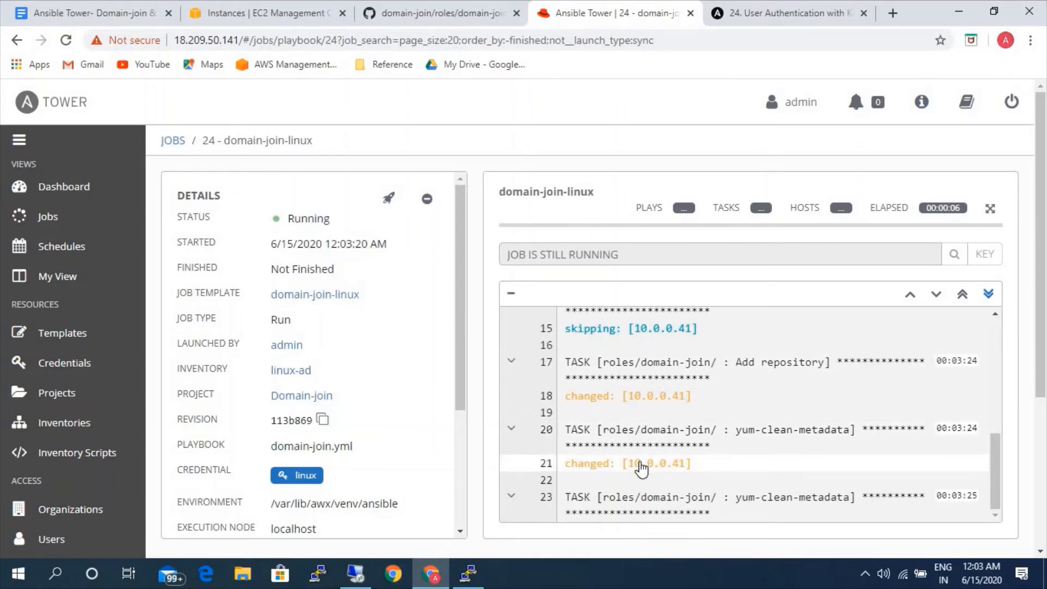
Review the Google Docs outline's domain credential prerequisites, Kerberos configuration link and WinRM inventory variables.
click(91, 15)
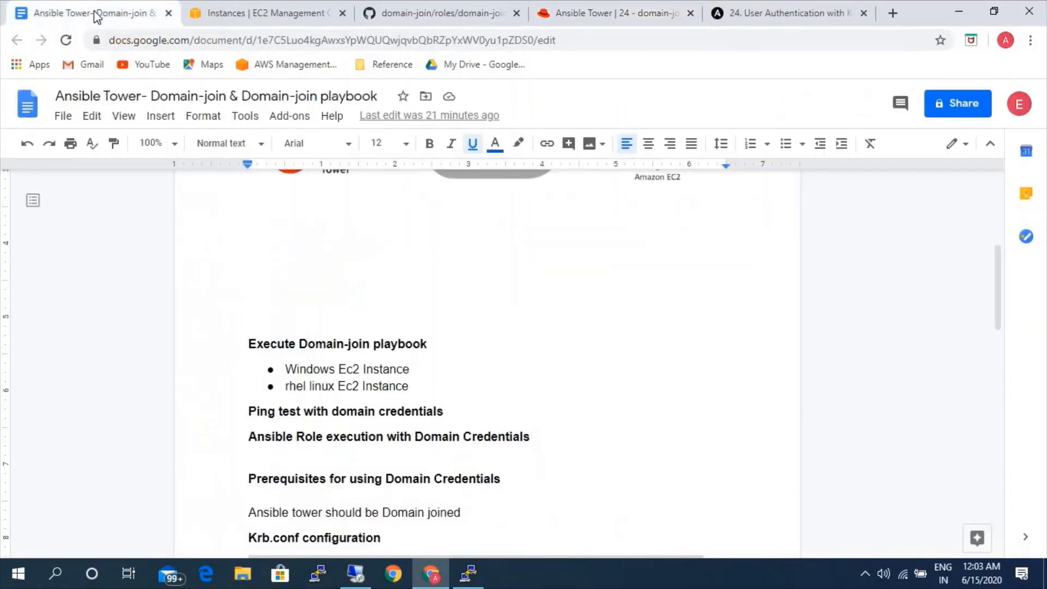
scroll(481, 448, up, 3)
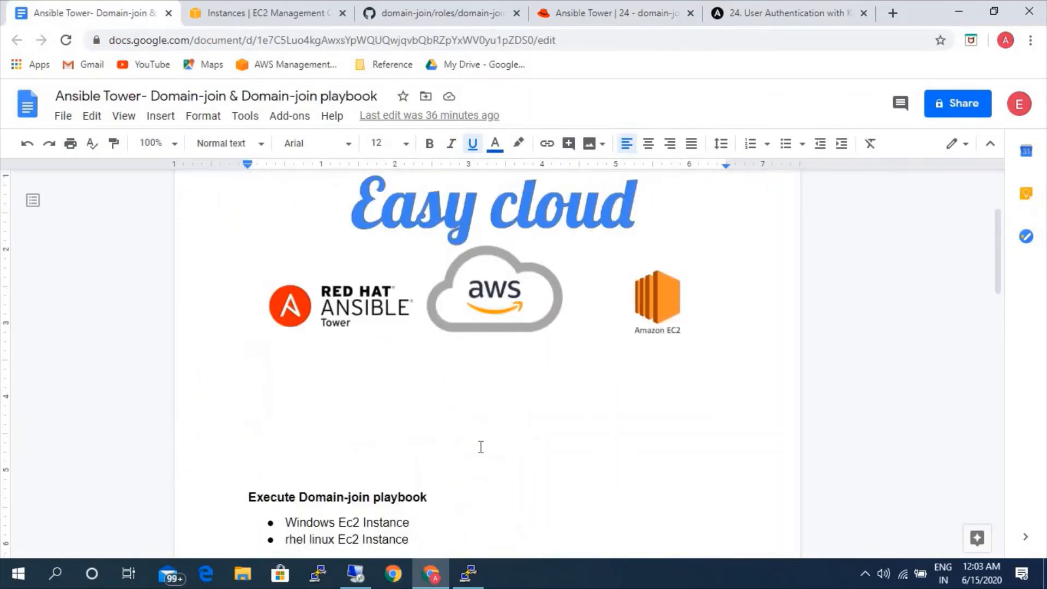
scroll(481, 445, down, 1)
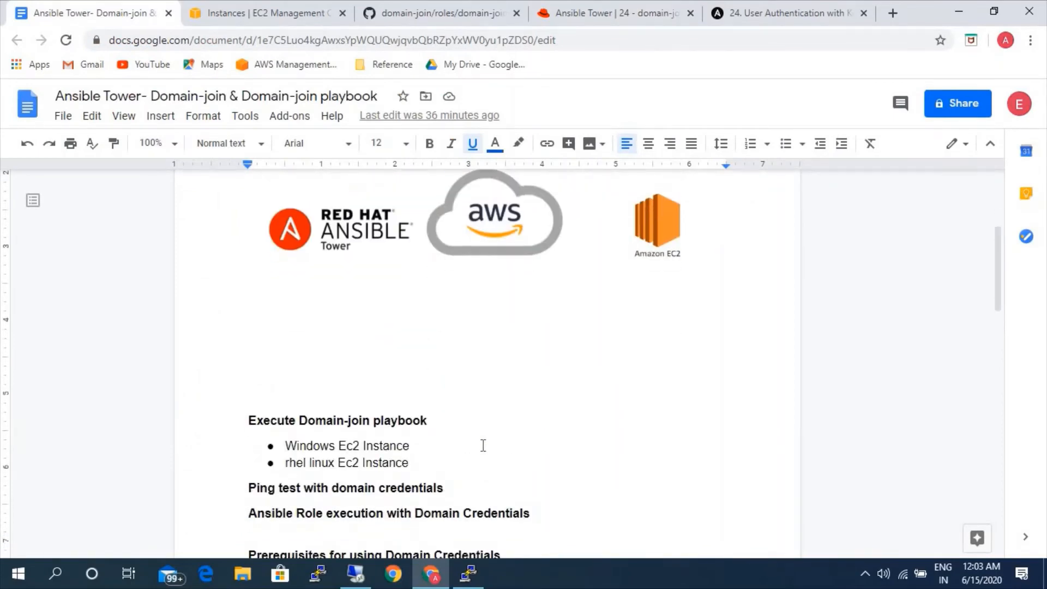
scroll(483, 445, down, 4)
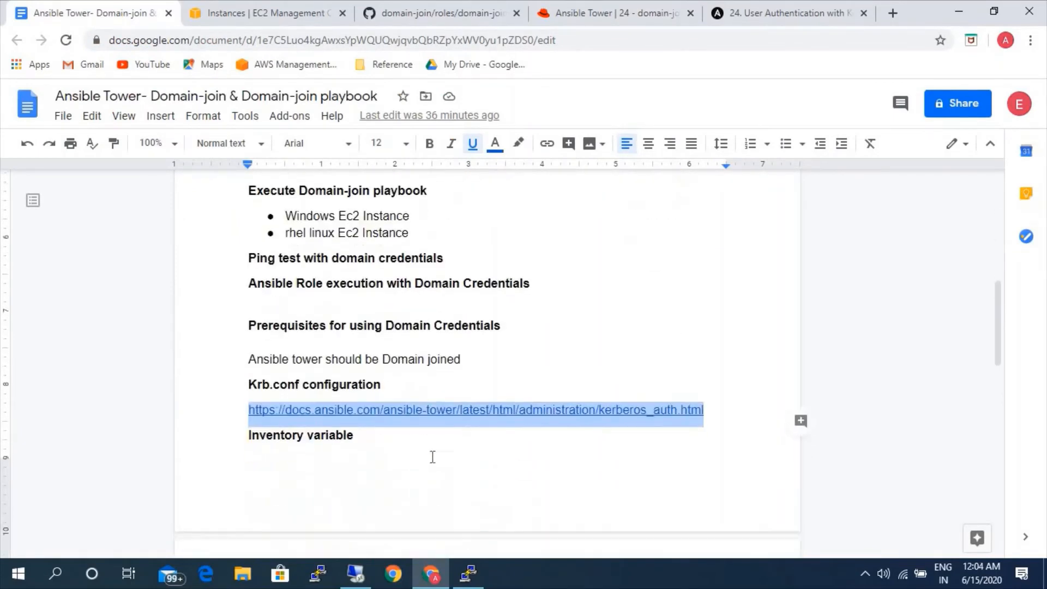
click(440, 459)
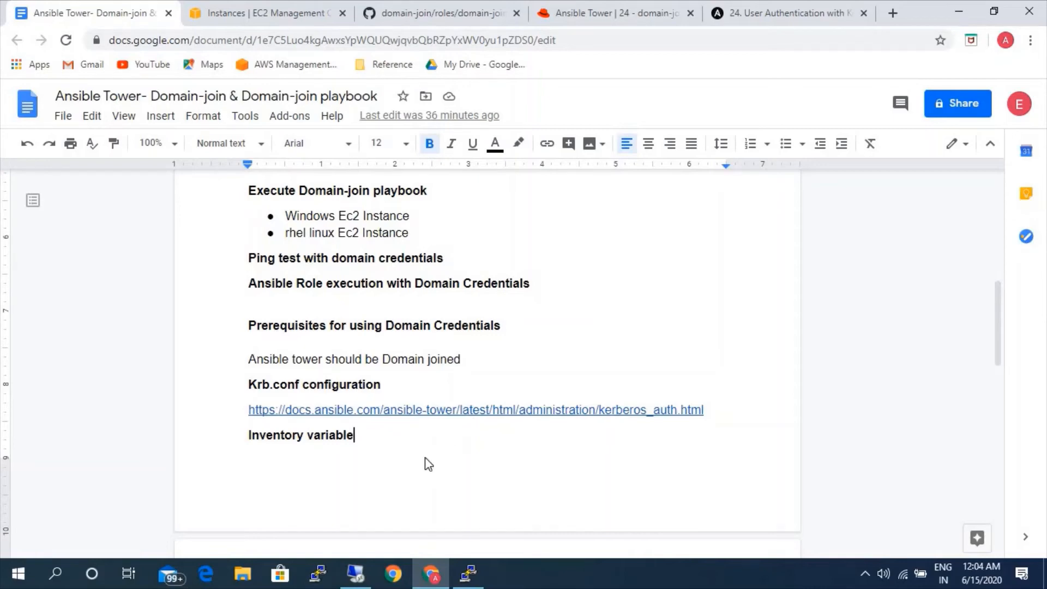
scroll(455, 456, down, 2)
scroll(455, 455, down, 4)
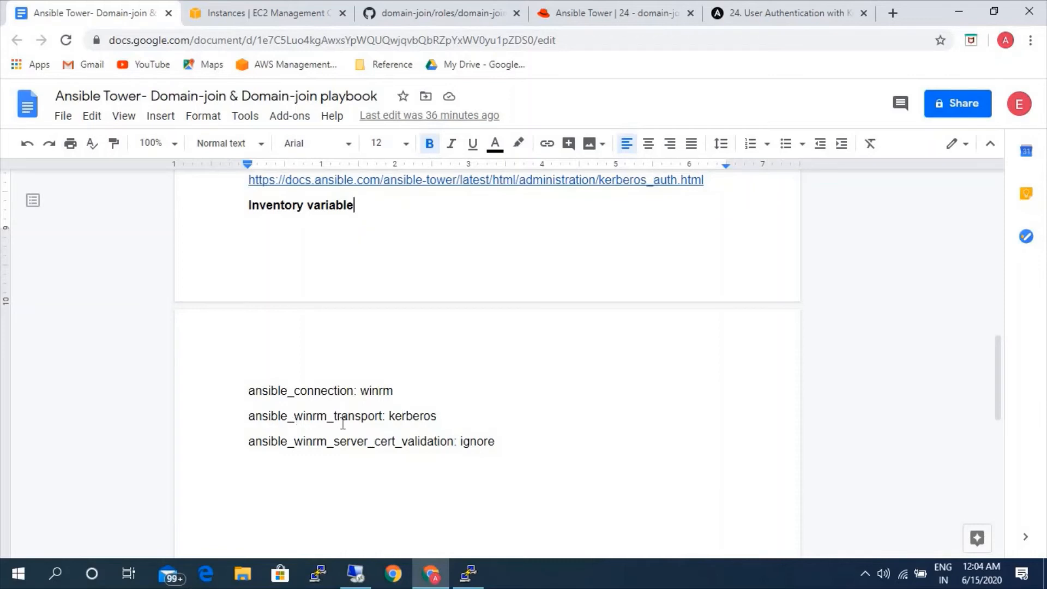
Check the domain-join-linux job output in Ansible Tower and copy the rhel-webserver instance's public IP from the EC2 console.
click(459, 415)
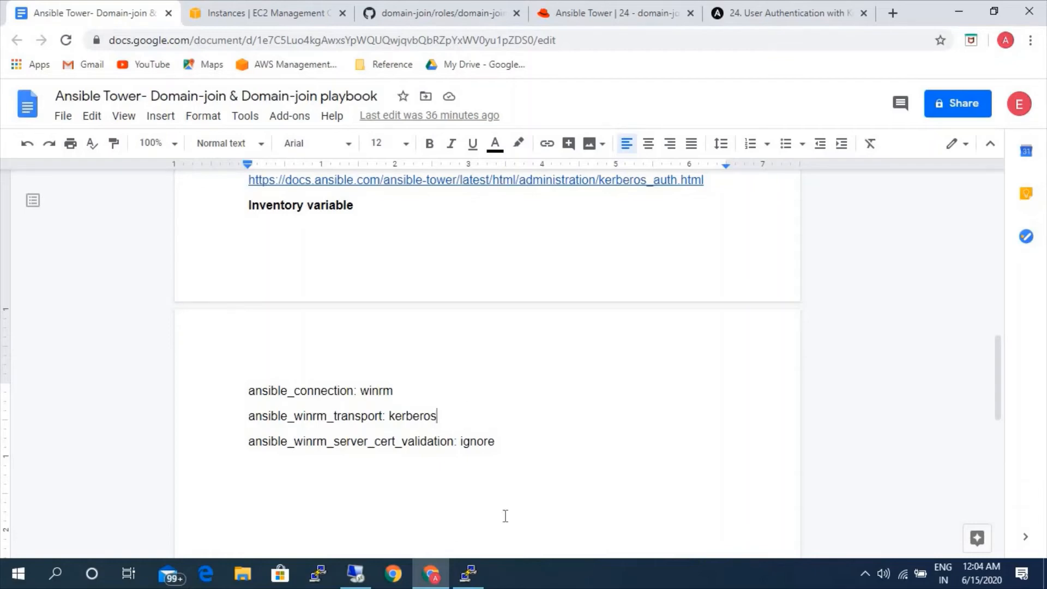
click(598, 14)
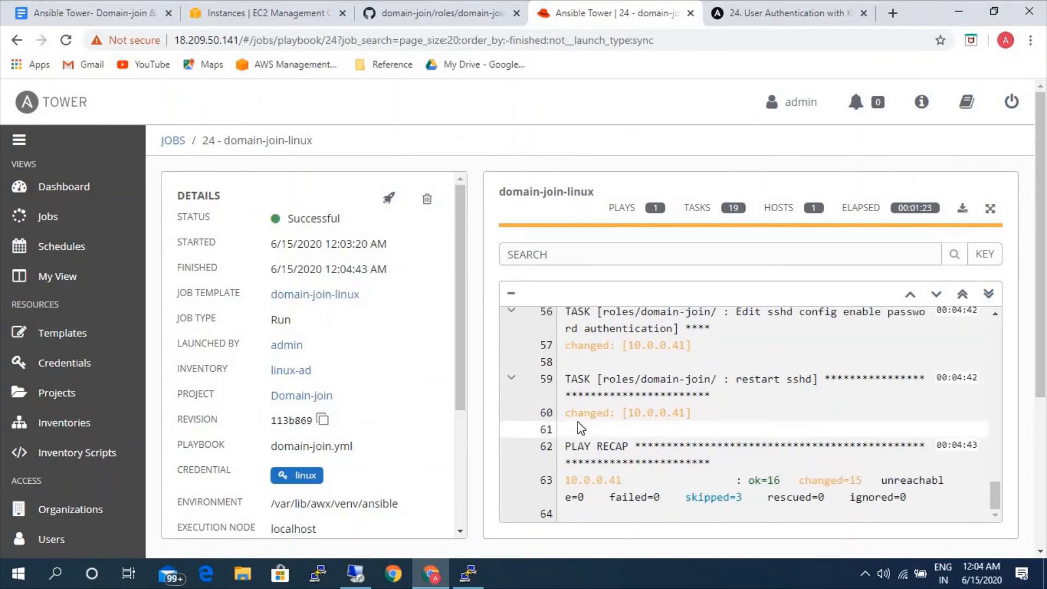
click(294, 14)
click(199, 230)
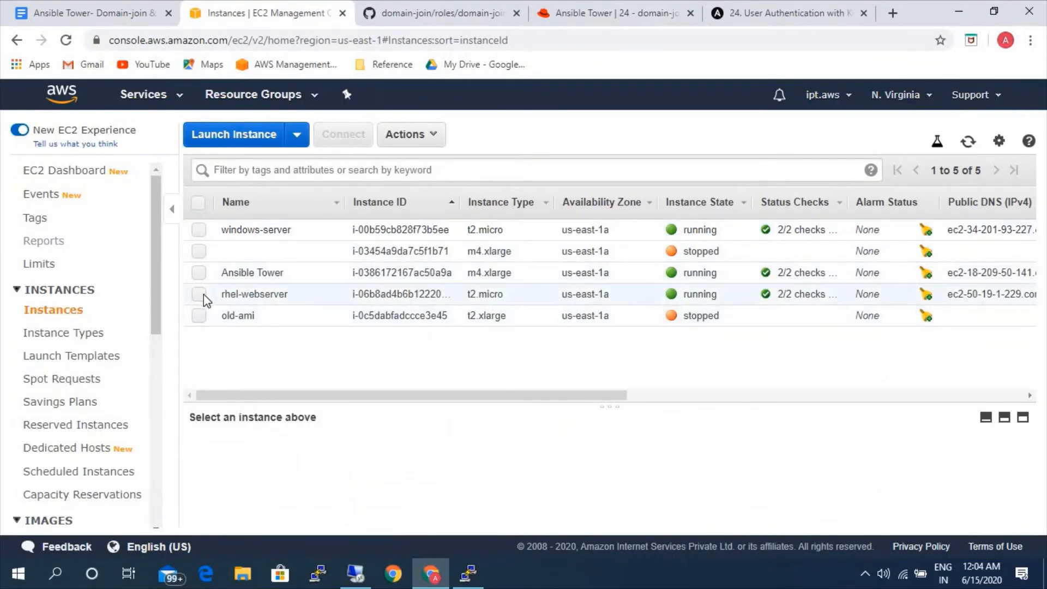
click(200, 294)
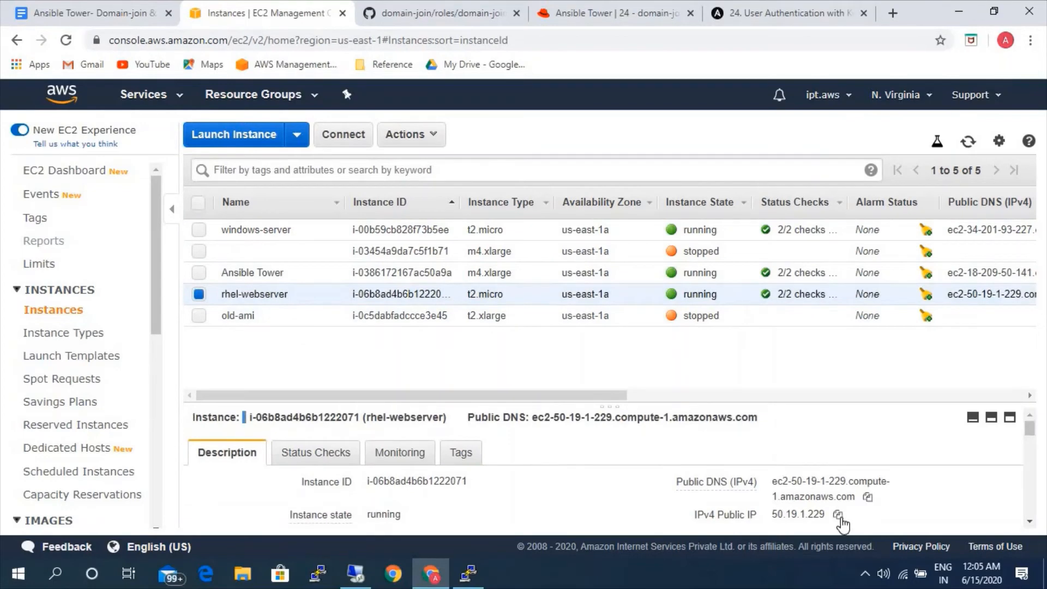
click(838, 513)
Switch to PuTTY, start a new SSH session to 50.19.1.229 and accept the server's host key.
mouse_move(469, 572)
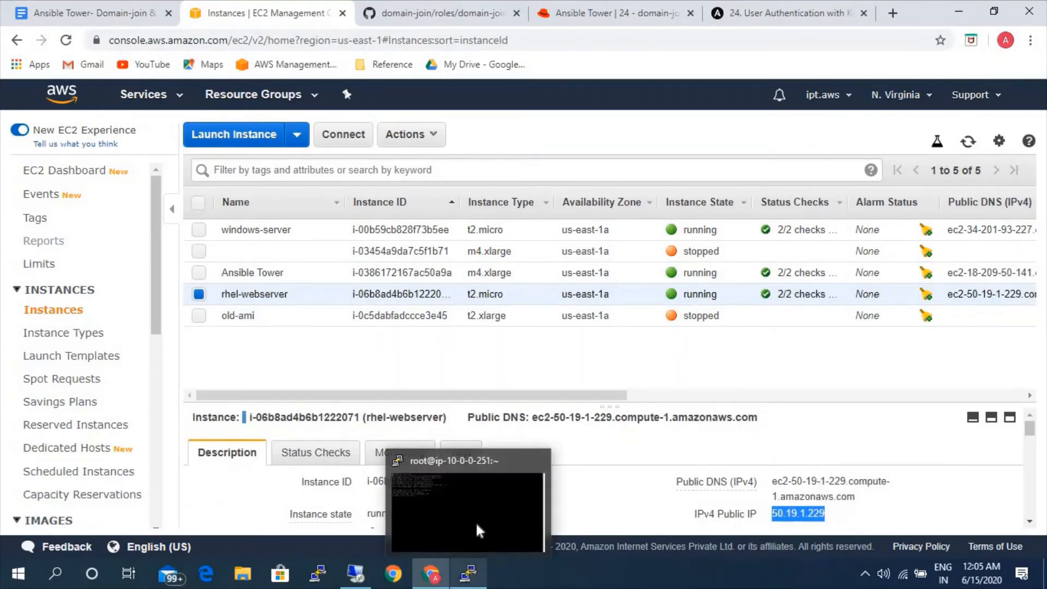
click(485, 510)
right_click(342, 8)
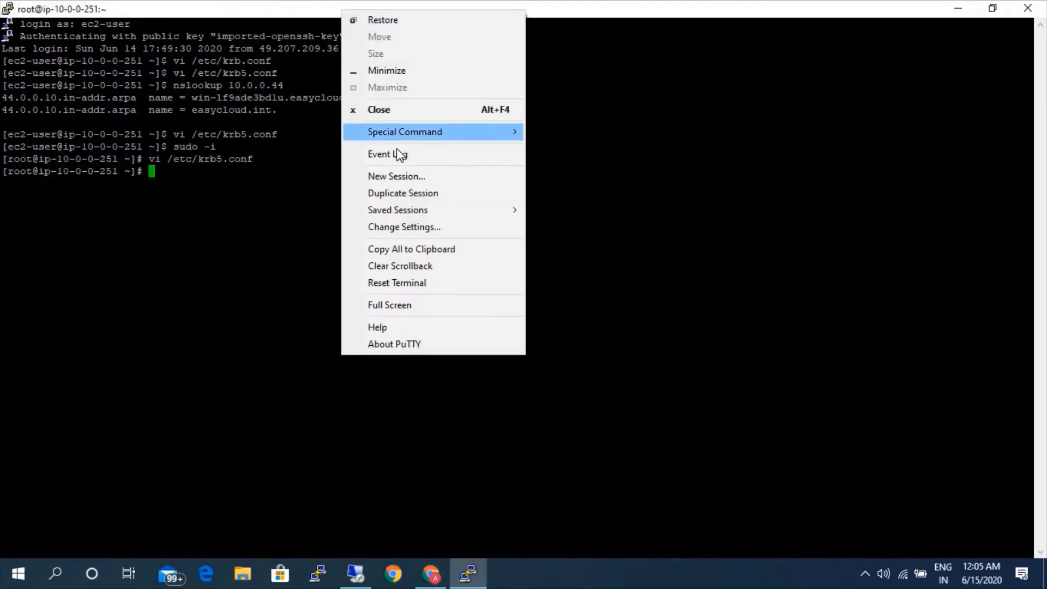
click(397, 177)
key(ctrl+v)
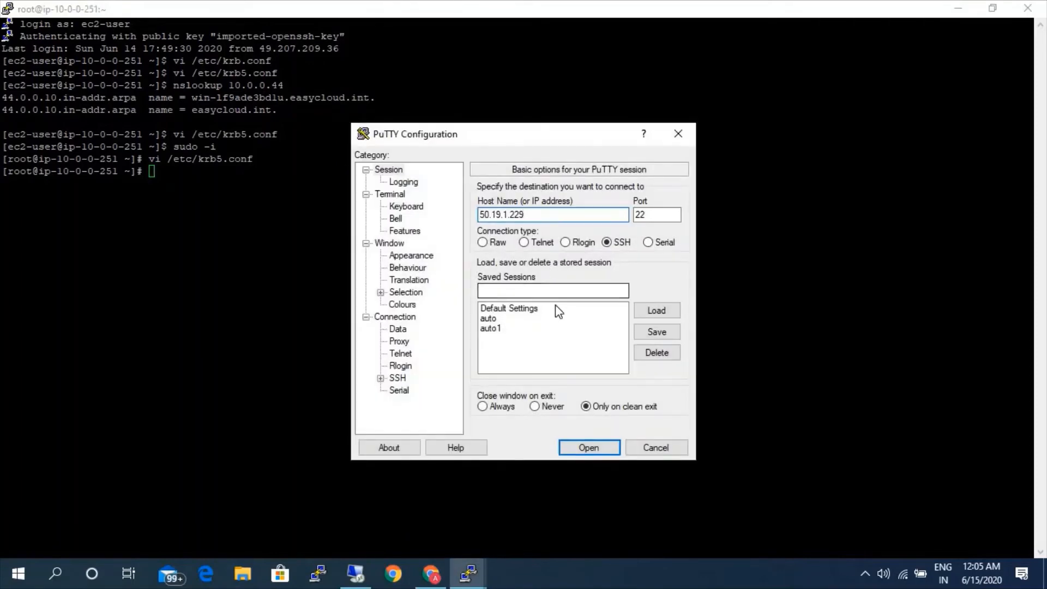
click(584, 451)
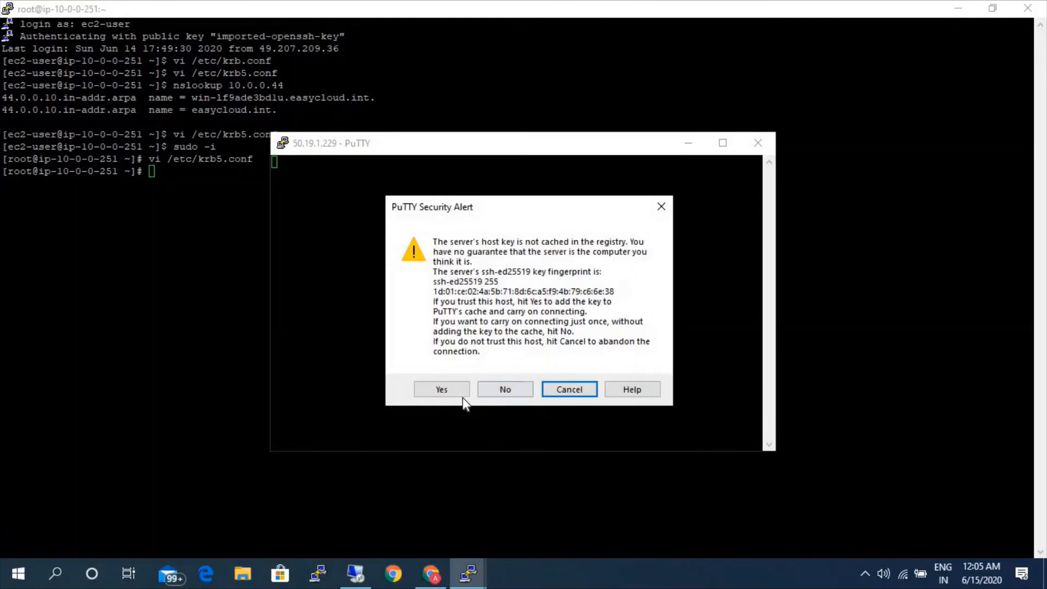
click(458, 390)
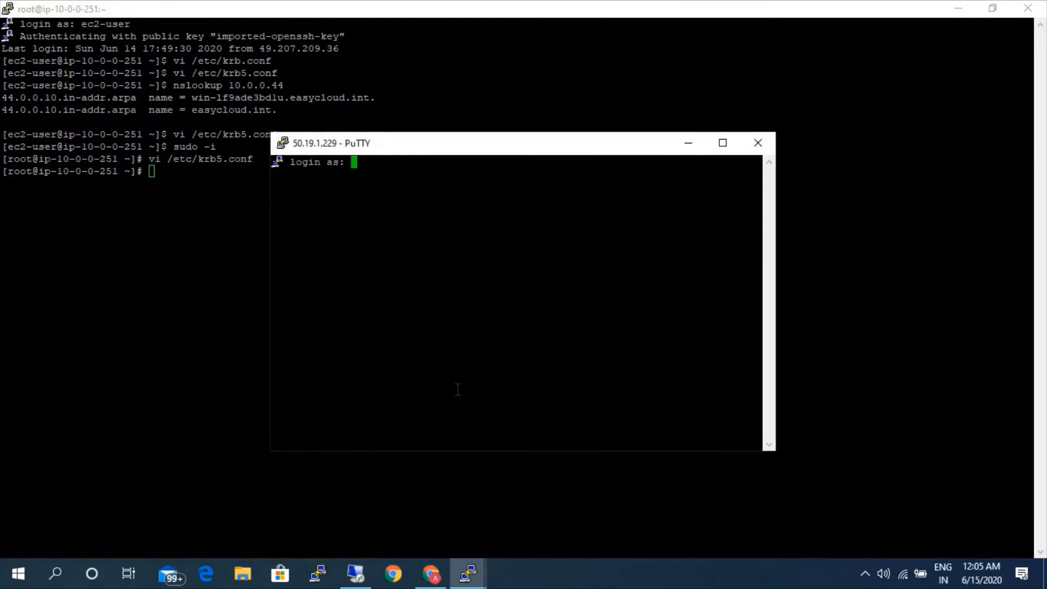
Log in to the Linux host with the easycloud.int domain admin username and the account password.
text(admin@easycloud.int)
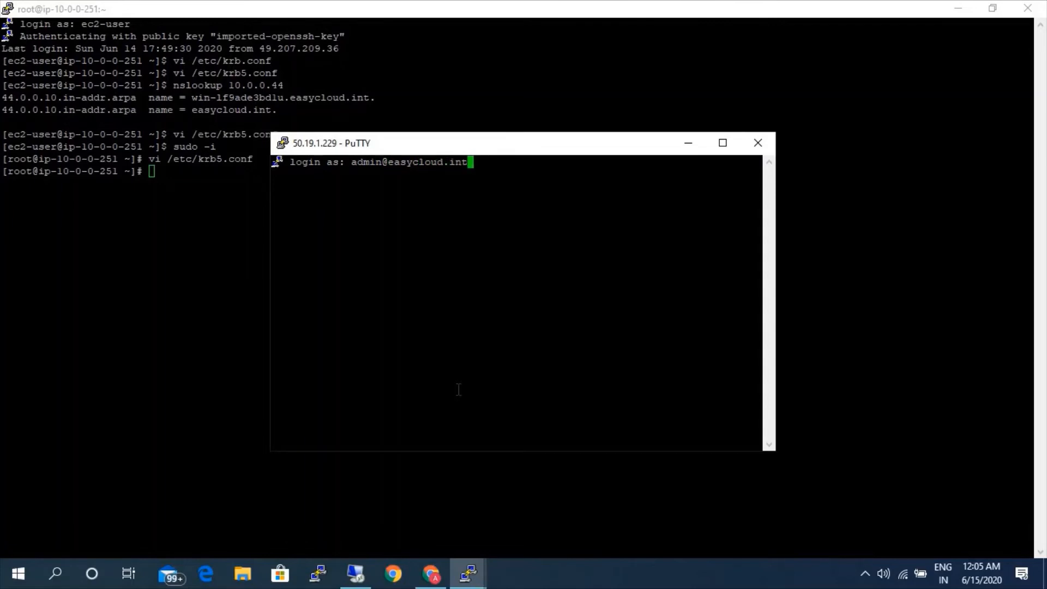
key(Return)
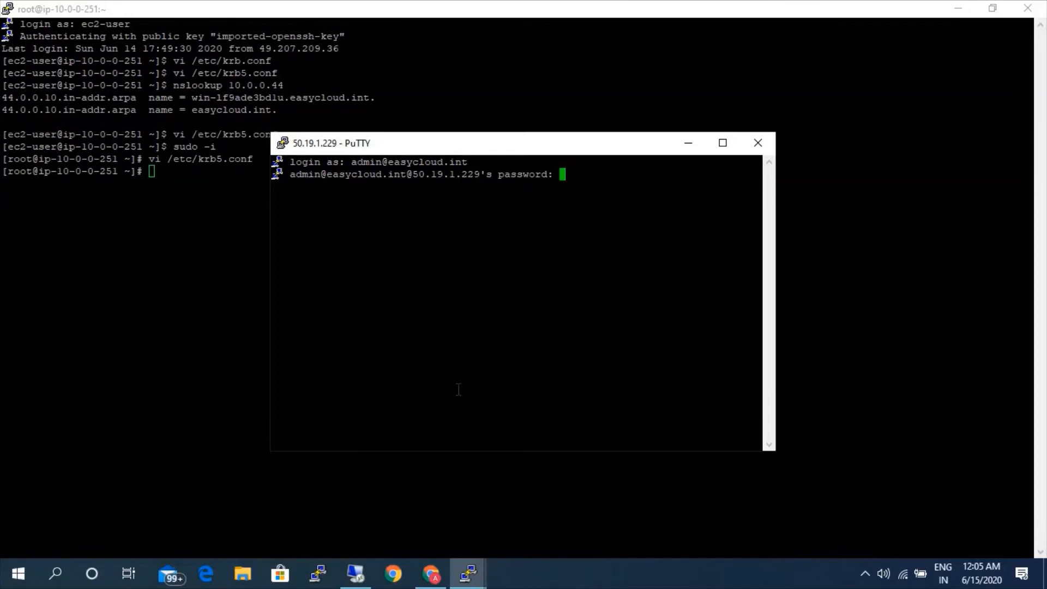
key(Return)
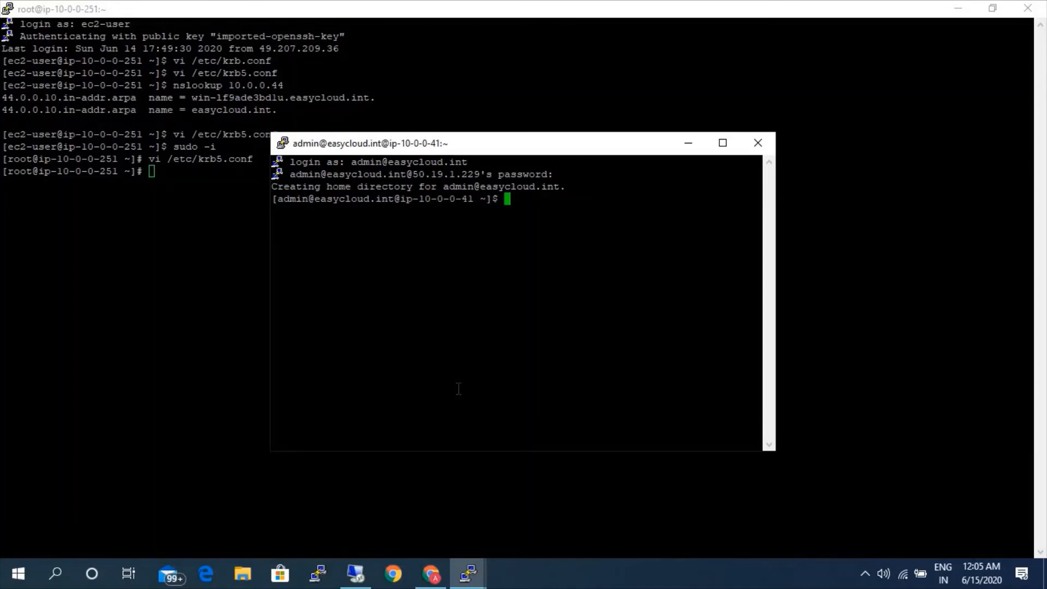
Open a root shell with sudo -i using the domain account's password, and minimize both terminal windows.
text(sudo -i)
key(Return)
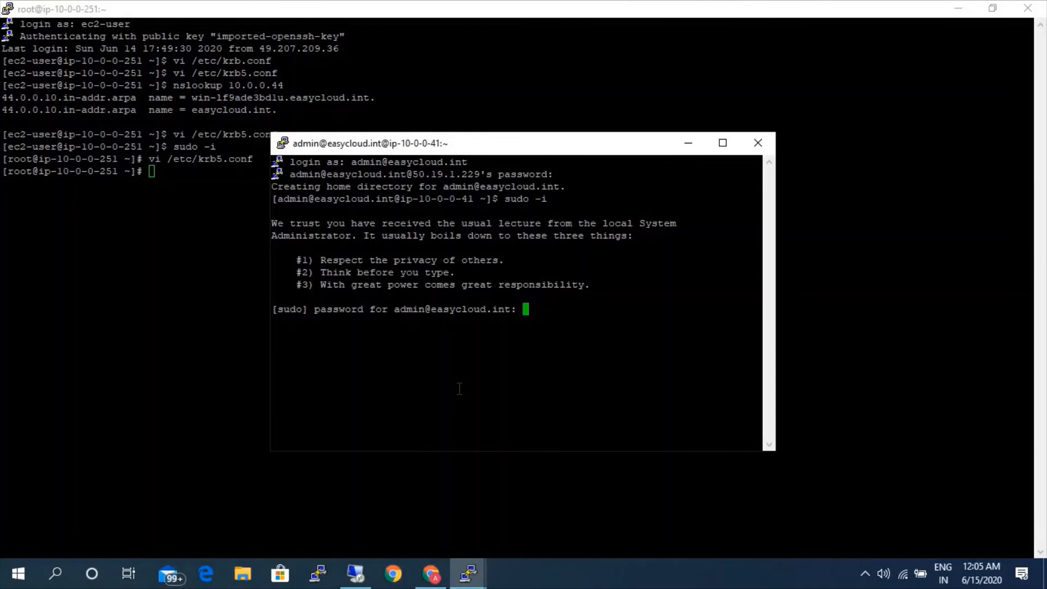
key(Return)
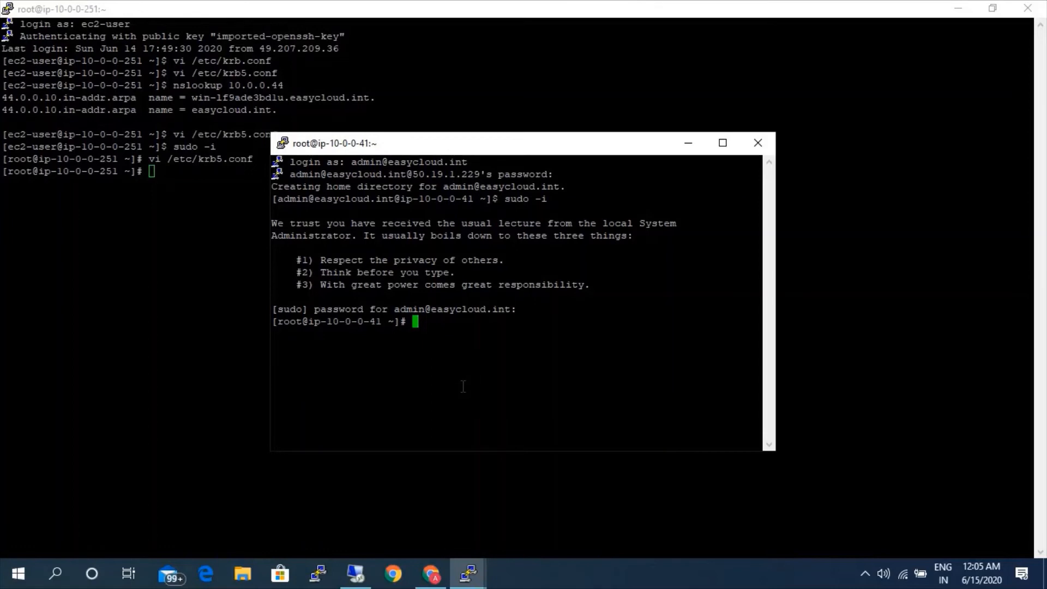
click(687, 143)
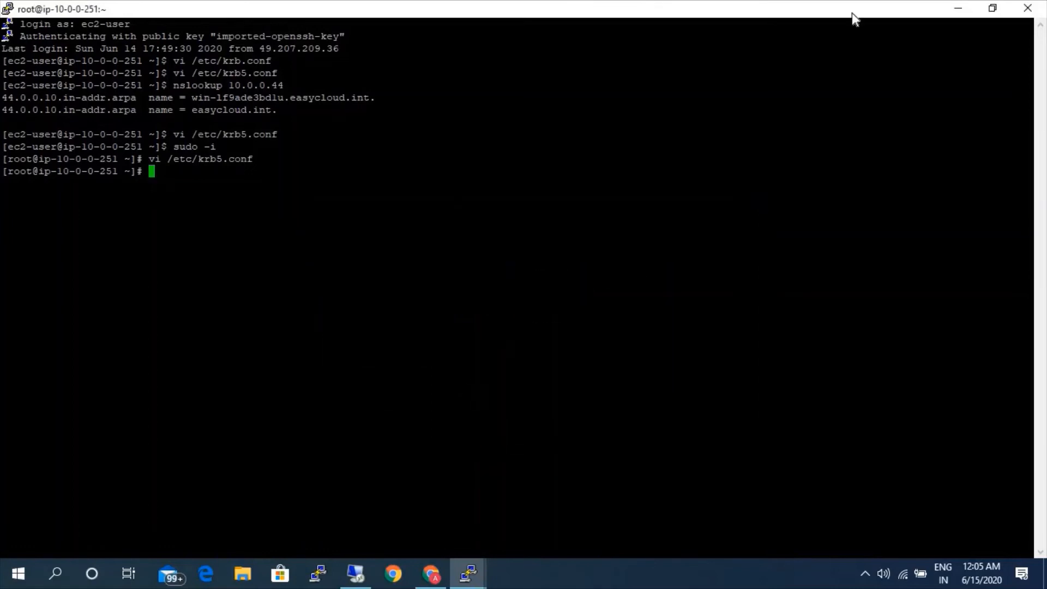
click(958, 9)
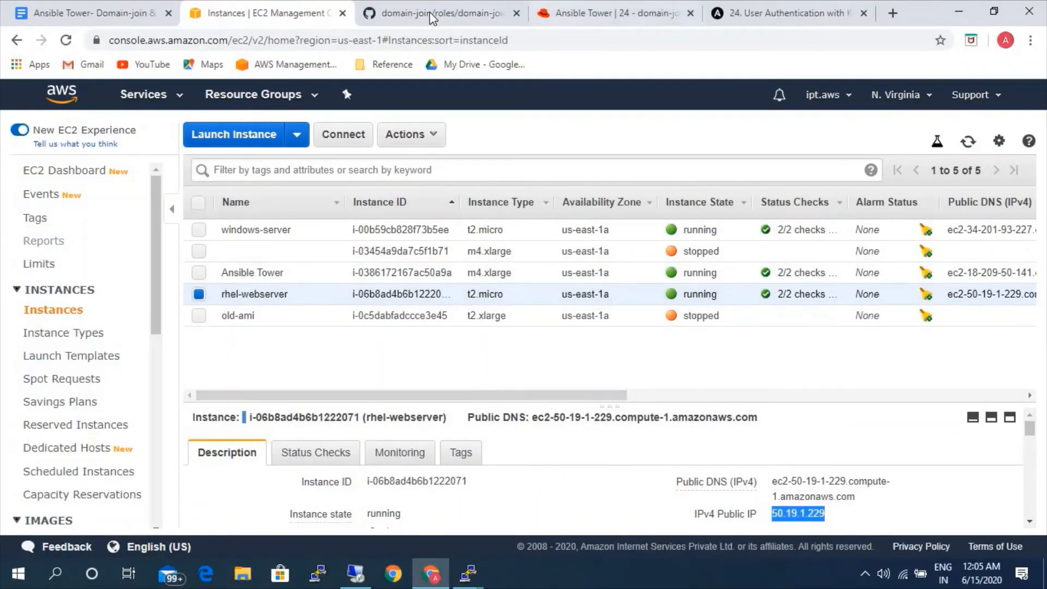
Switch to Ansible Tower and start a new credential named AD-credentials.
click(582, 20)
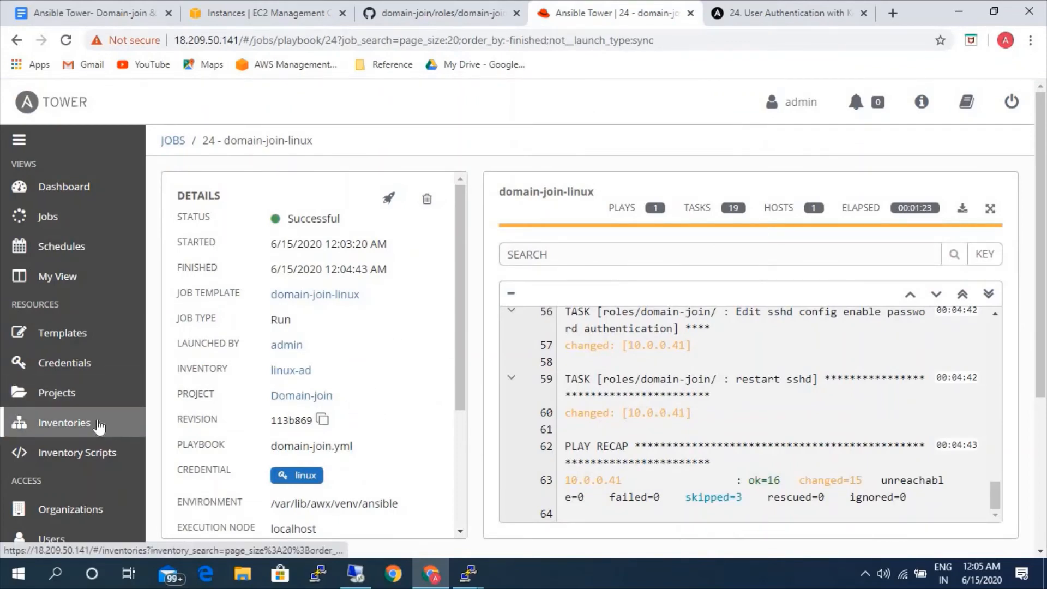
click(72, 365)
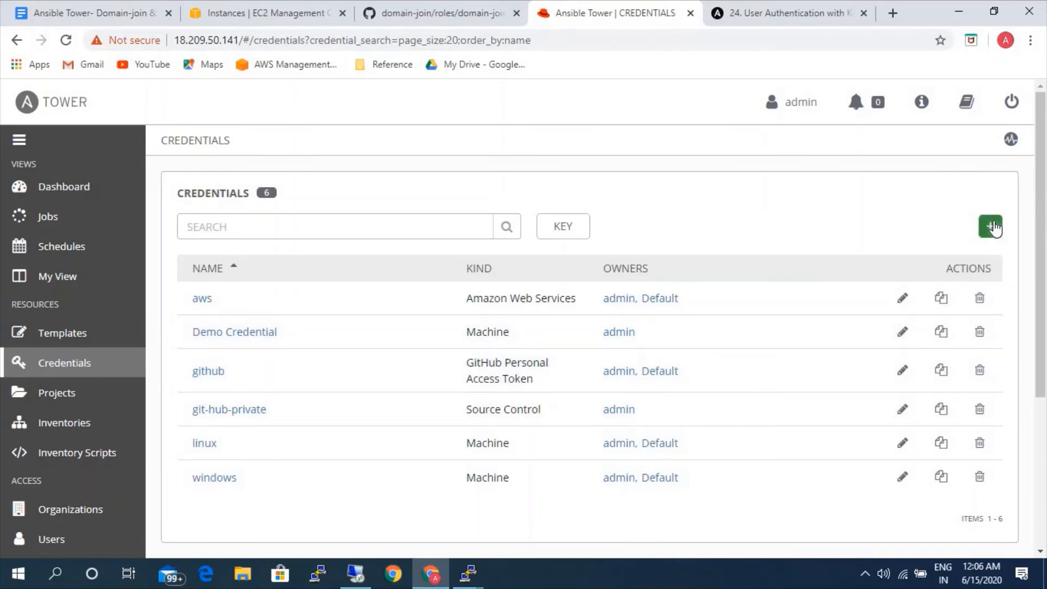
click(990, 226)
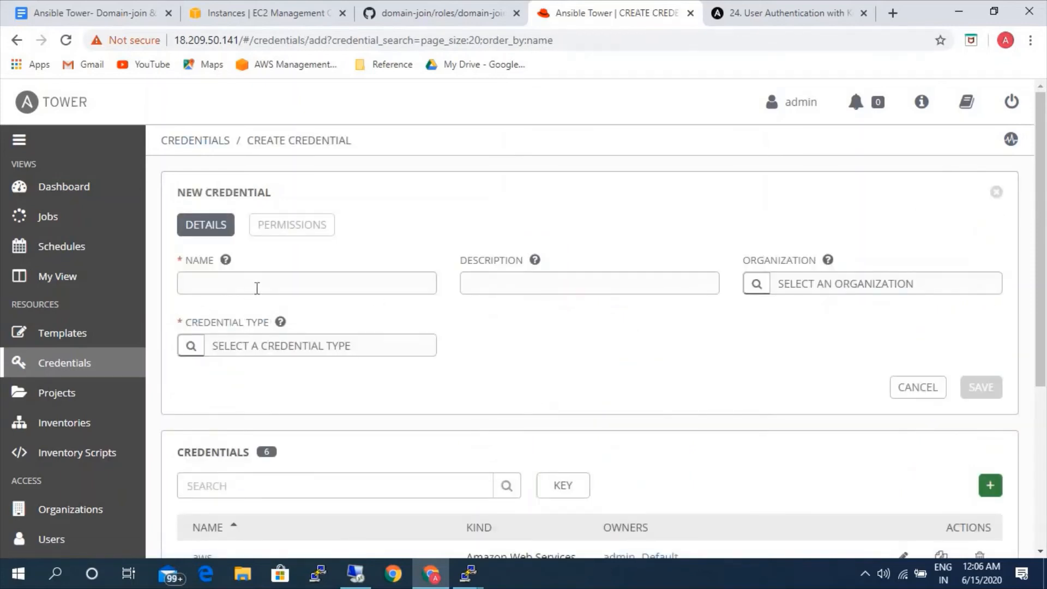
click(257, 287)
text(AD)
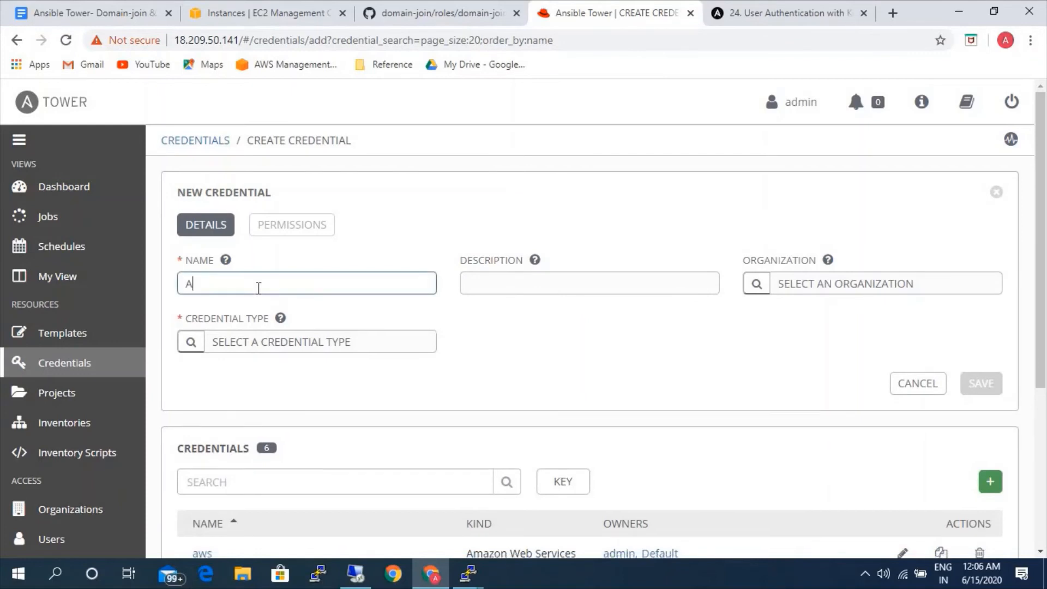
text(-credentials)
Set the new credential's type to Machine.
click(185, 341)
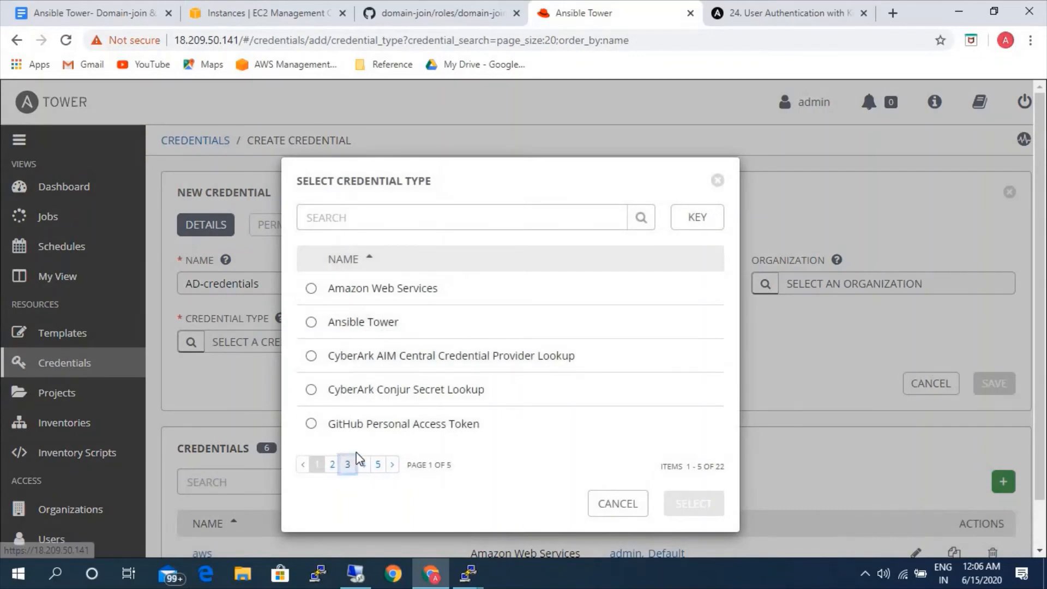
click(347, 464)
click(362, 287)
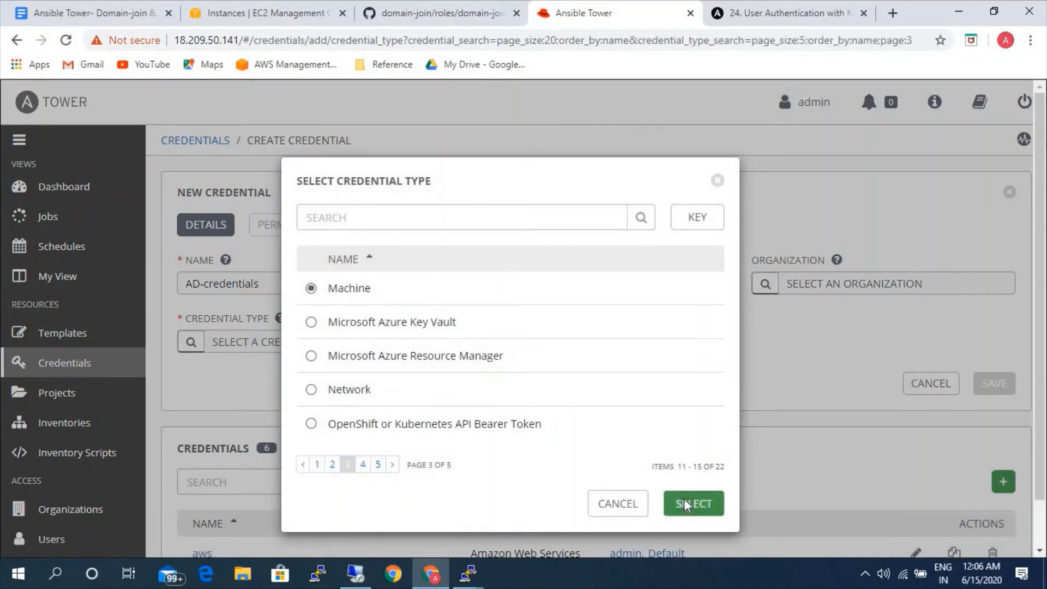
click(683, 498)
Enter the domain admin username with the EASYCLOUD.INT realm in capitals and the account password for the credential.
click(321, 414)
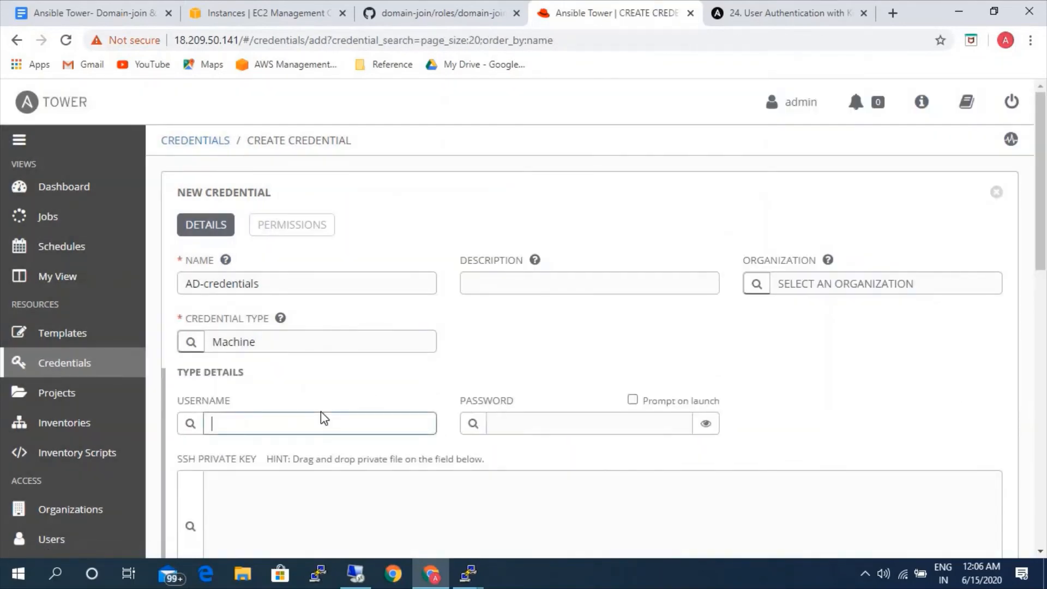
text(admin@EASYCLOUD.INT)
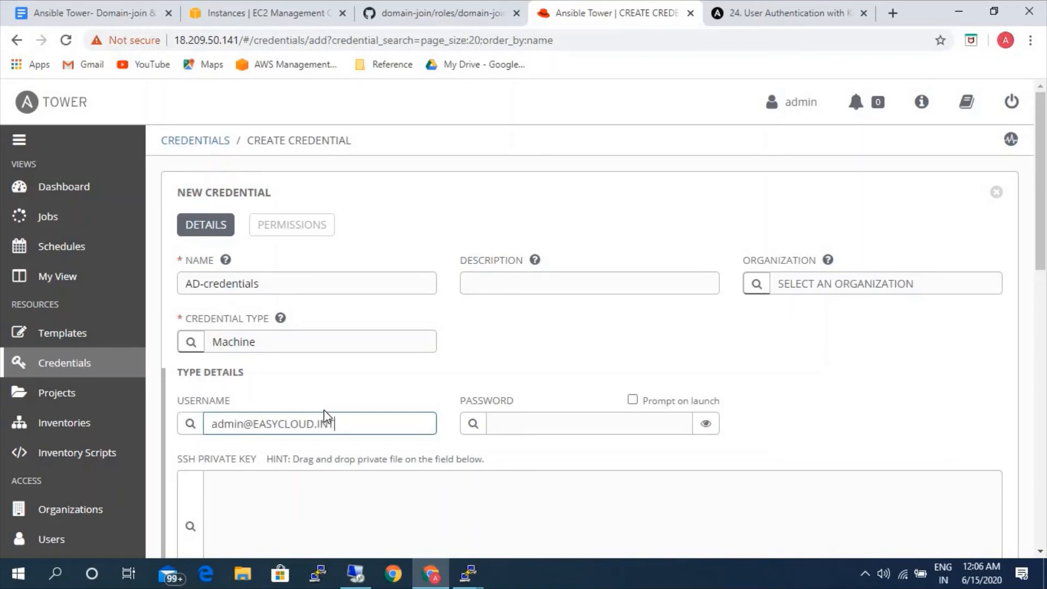
click(537, 419)
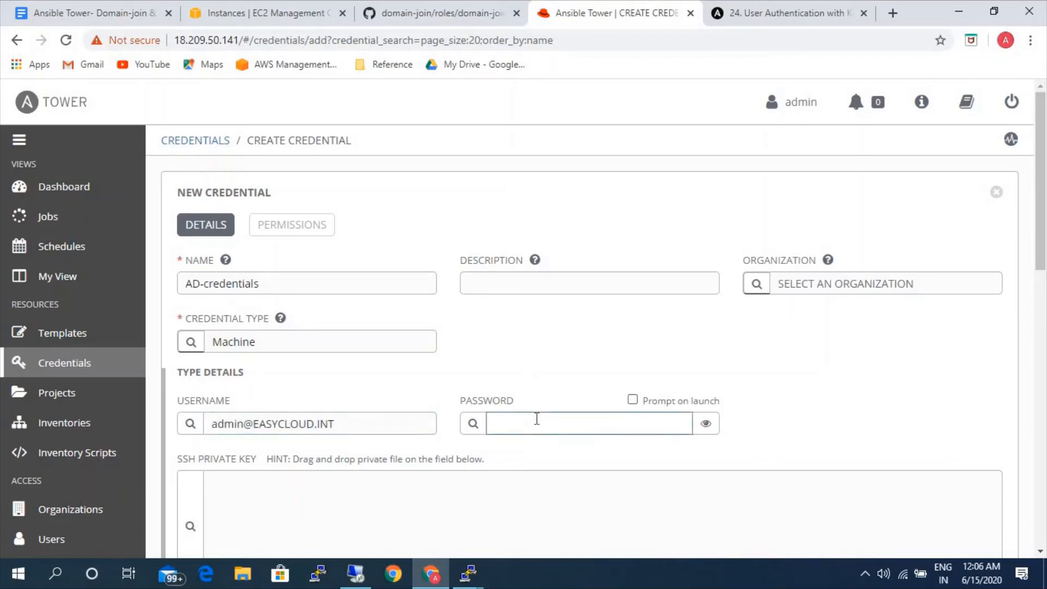
text(•••••••••)
Set the credential's privilege escalation method to runas and review the filled-in credential form.
scroll(817, 425, down, 5)
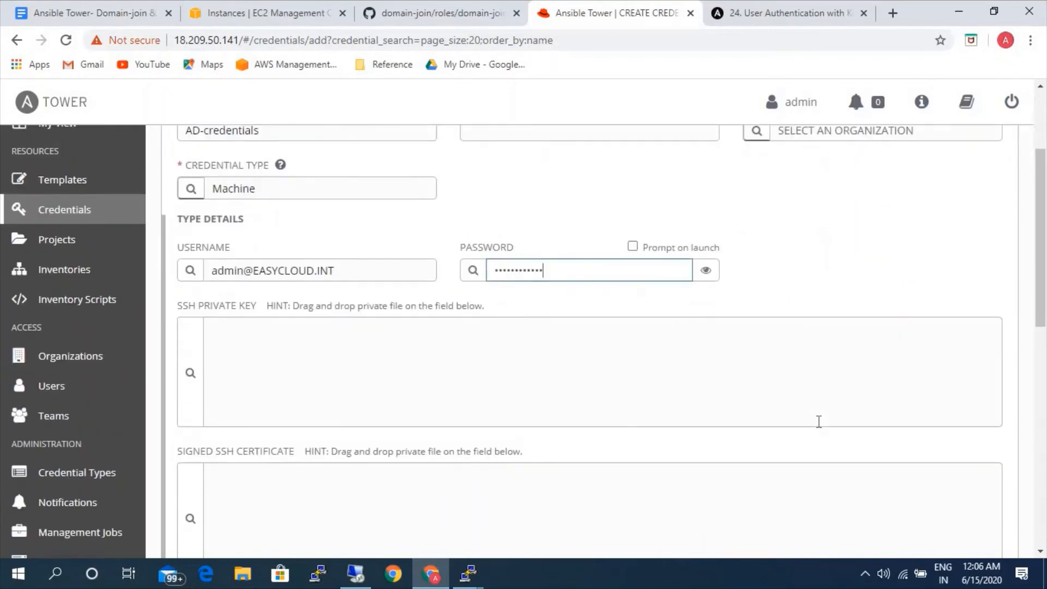
scroll(826, 440, down, 4)
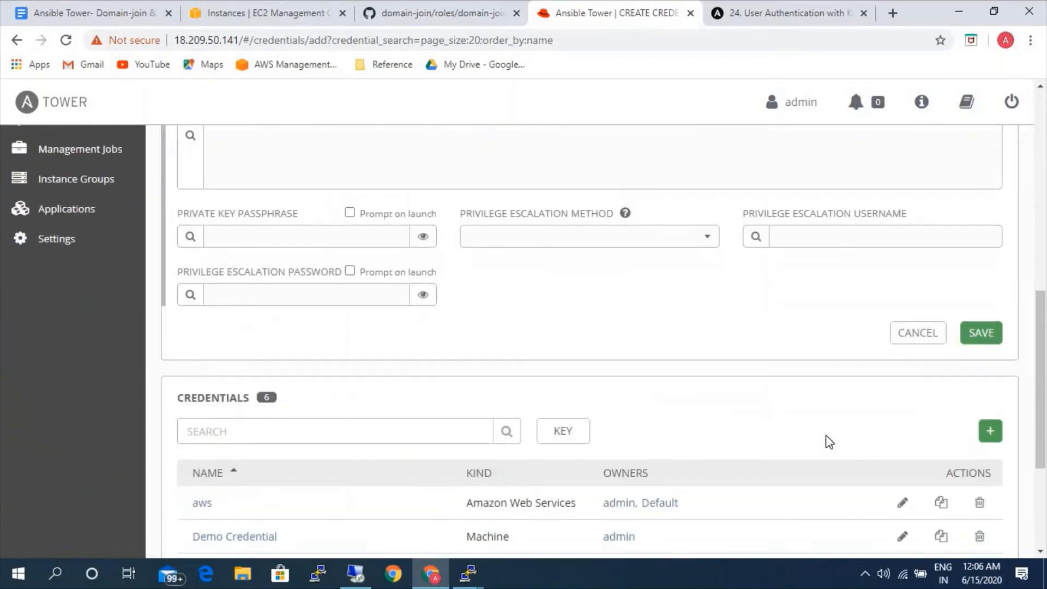
click(669, 241)
scroll(509, 368, down, 3)
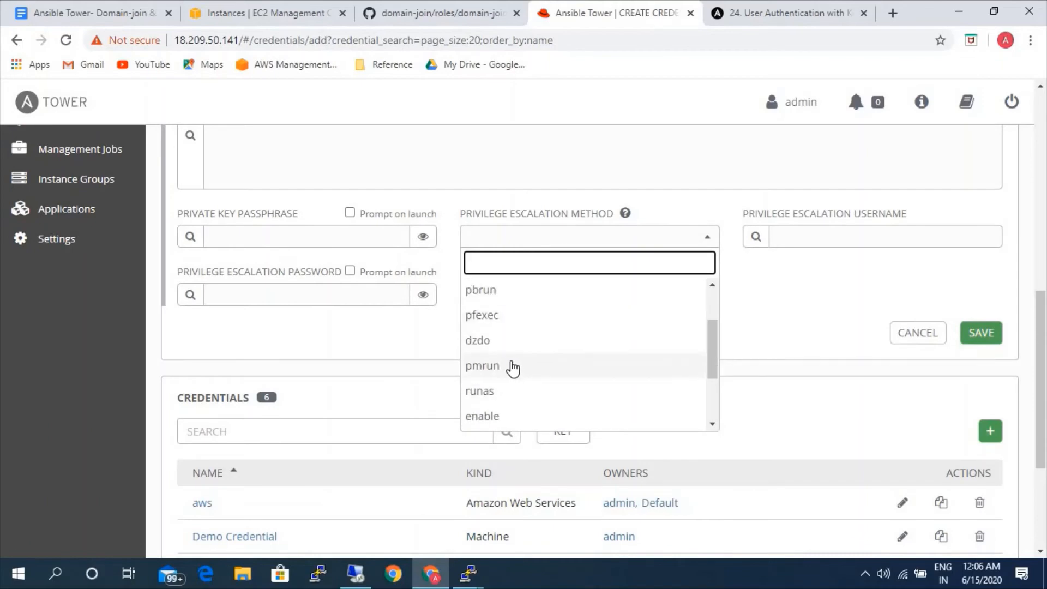
click(504, 392)
scroll(518, 365, up, 7)
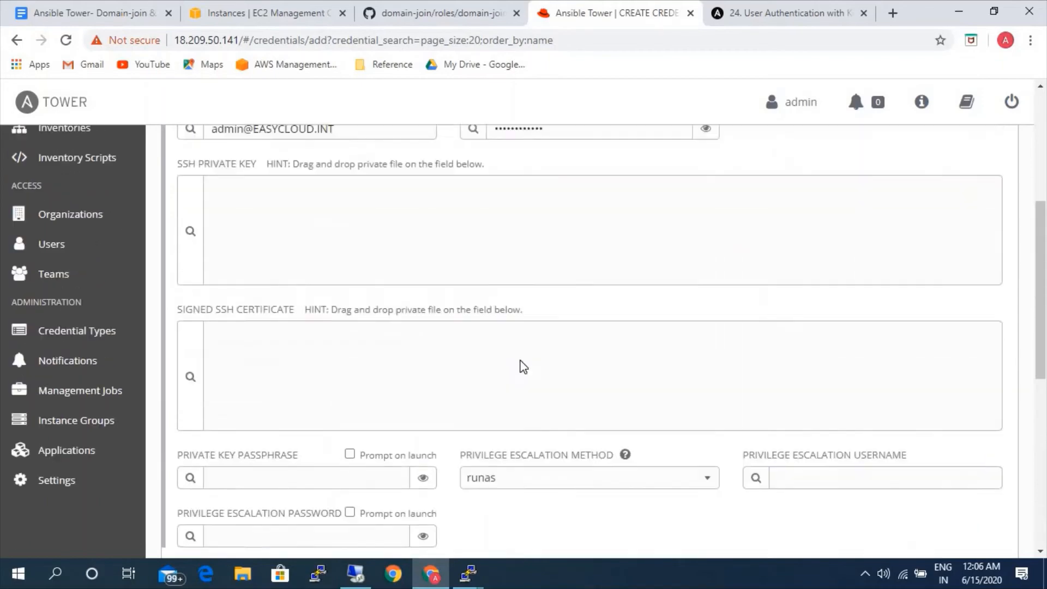
scroll(522, 358, up, 3)
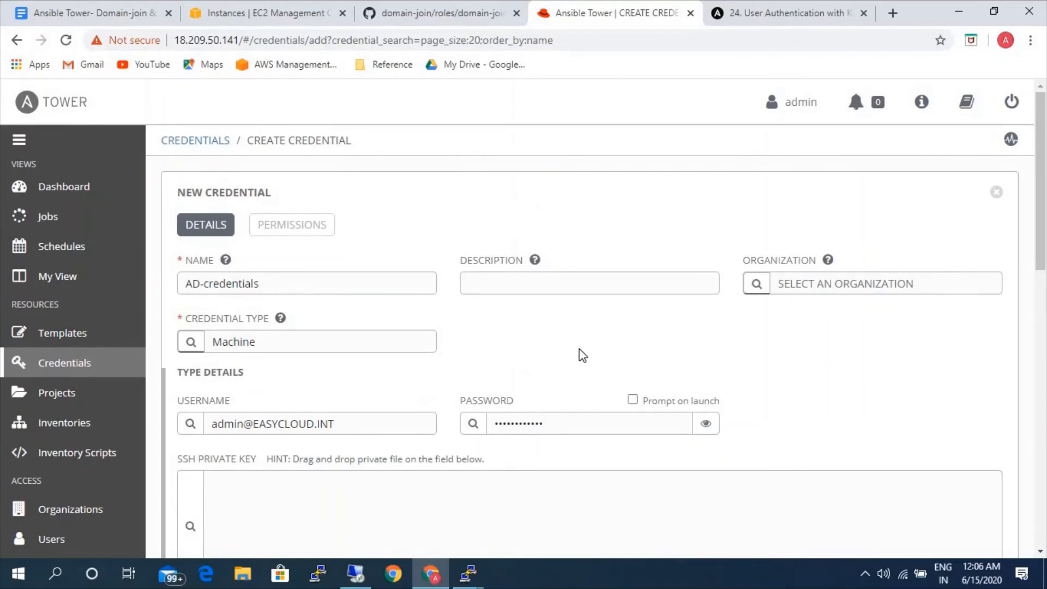
scroll(581, 356, down, 4)
scroll(583, 358, down, 5)
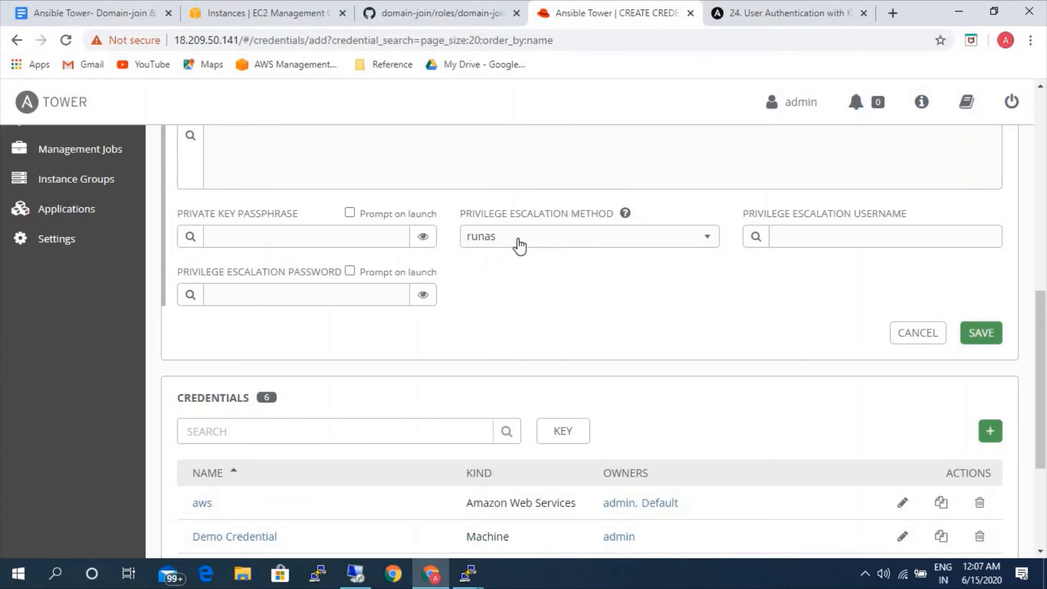
Rename the credential as AD-credentials-windows and save it.
scroll(489, 291, up, 5)
scroll(492, 286, up, 4)
click(334, 280)
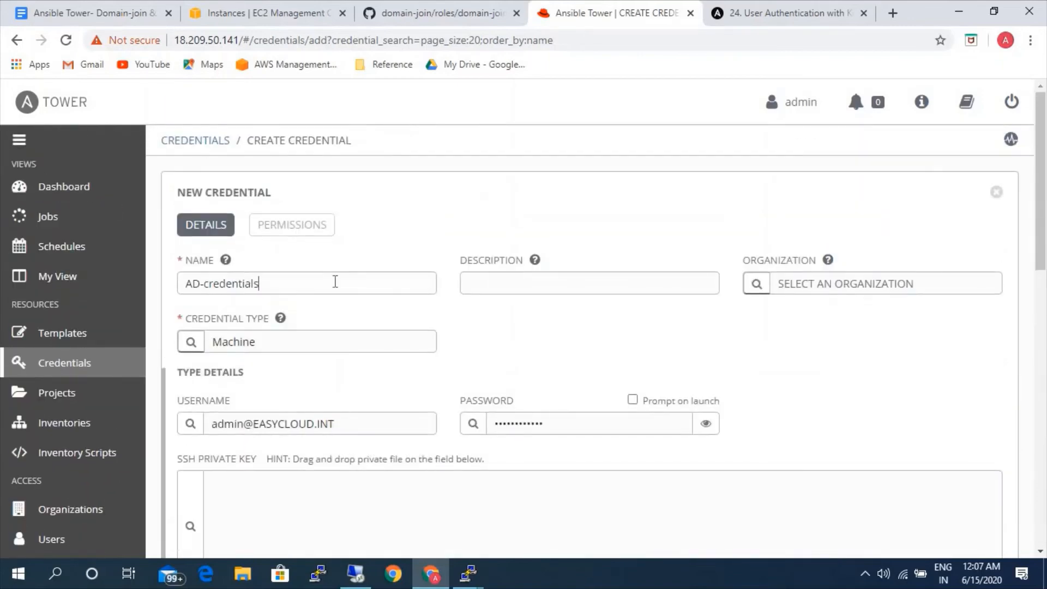
text(-windows)
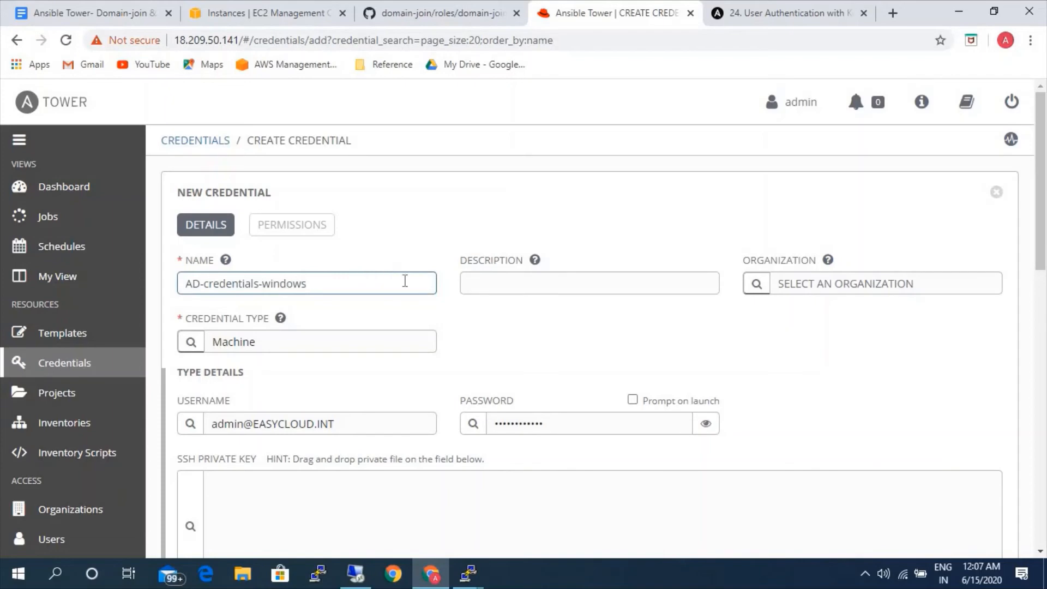
scroll(760, 371, down, 7)
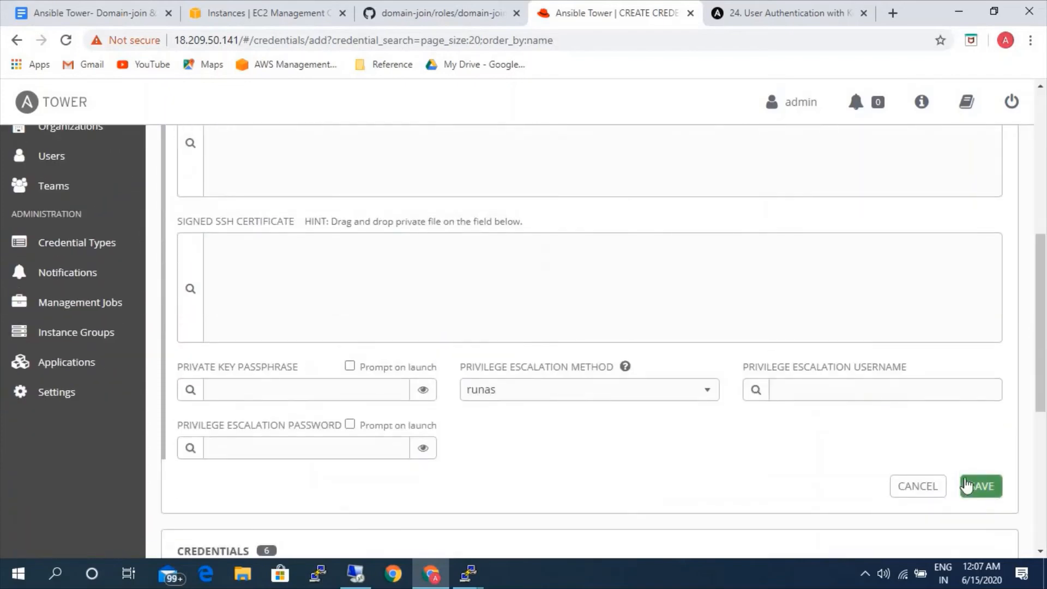
click(976, 485)
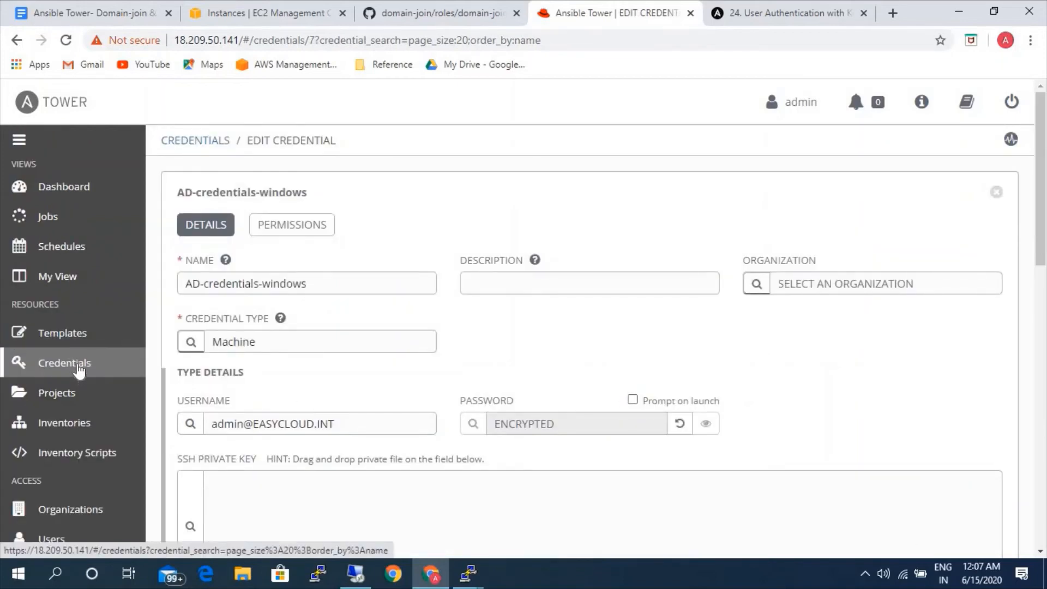
Start a new credential and name it AD-credentials-Linux.
click(79, 369)
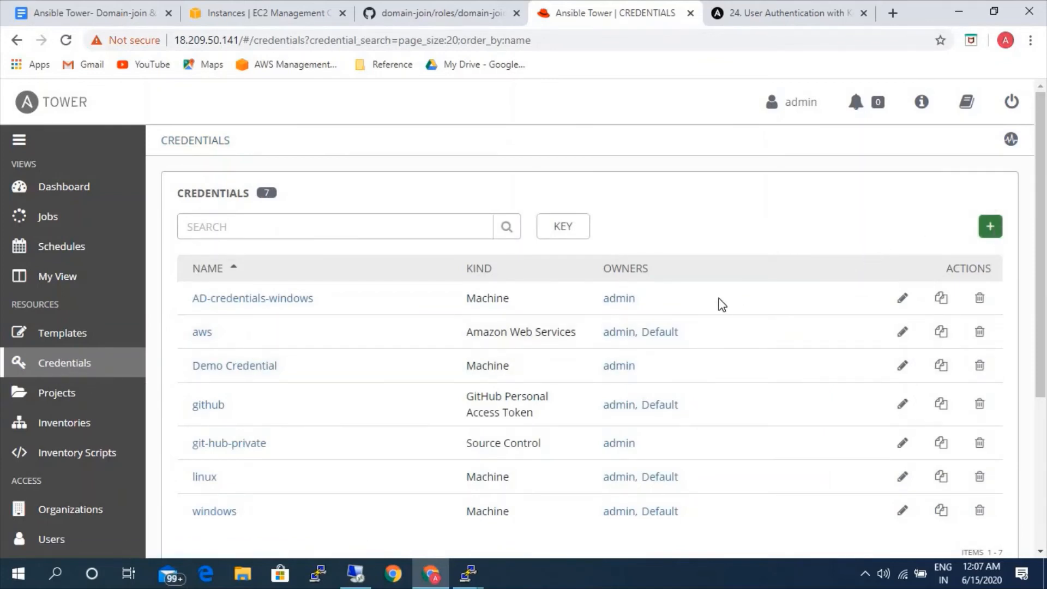
click(265, 276)
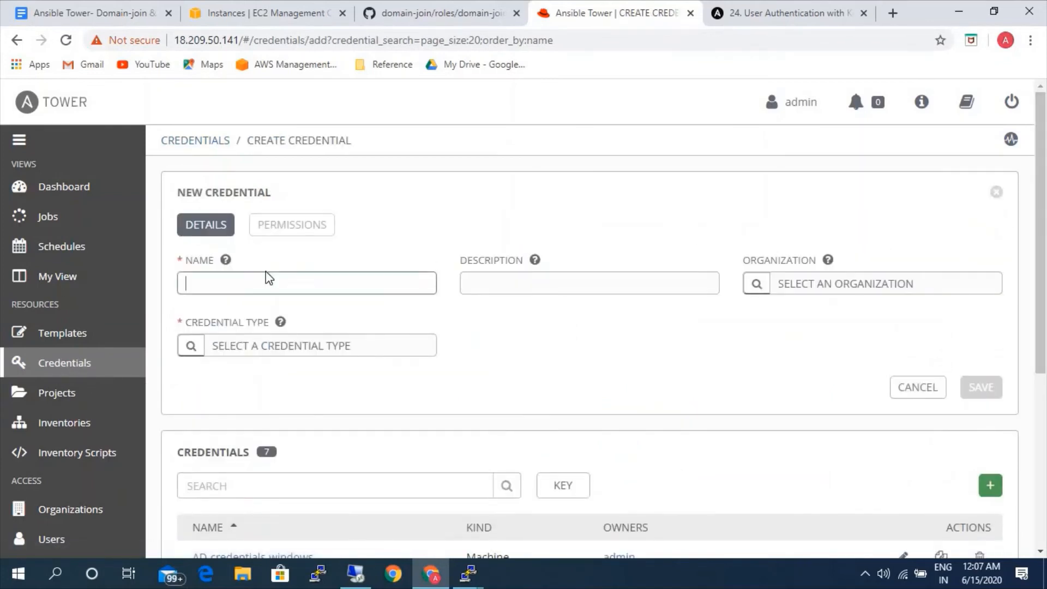
text(ad)
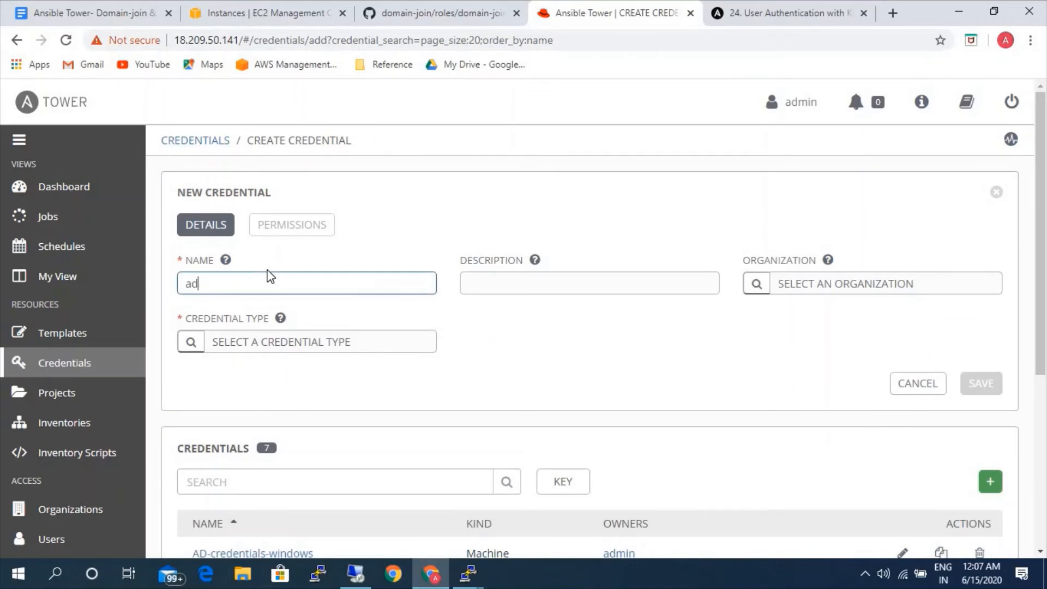
key(BackSpace)
key(BackSpace)
text(AD-credentials-Linux)
Set the credential type of AD-credentials-Linux to Machine.
click(190, 344)
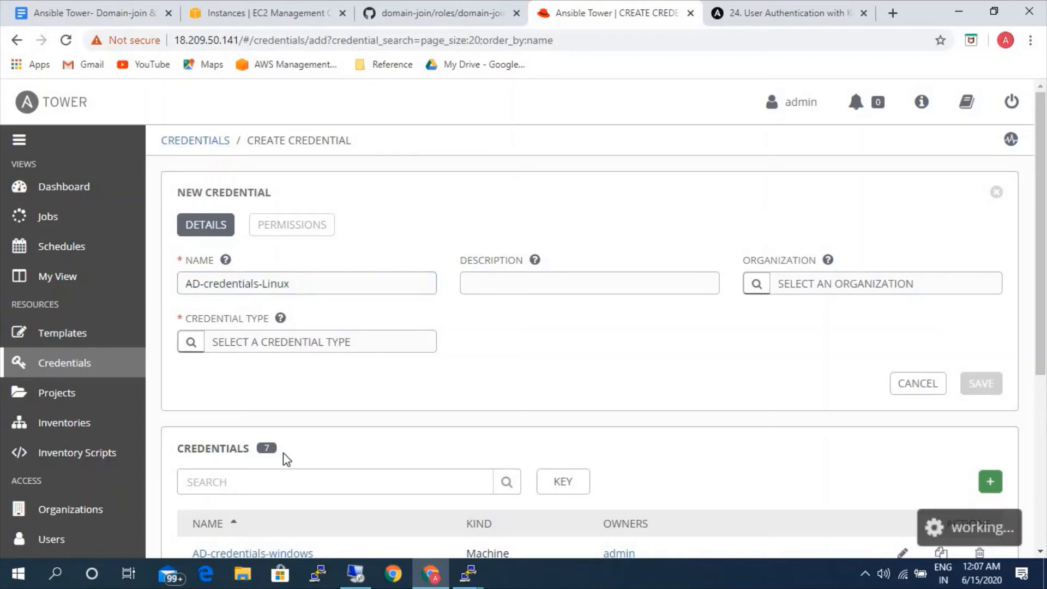
click(347, 465)
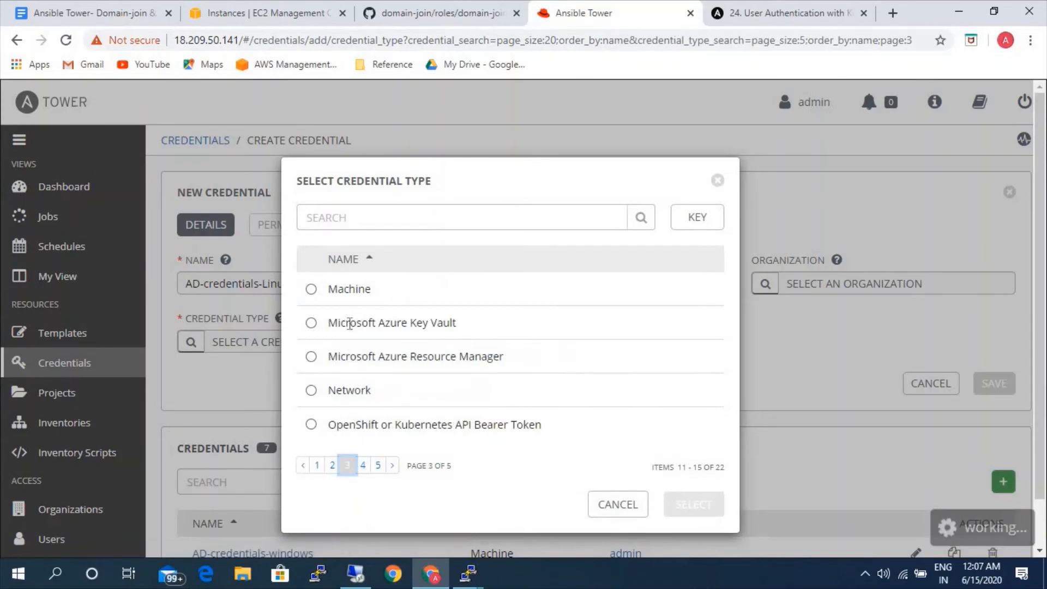
click(347, 292)
click(618, 503)
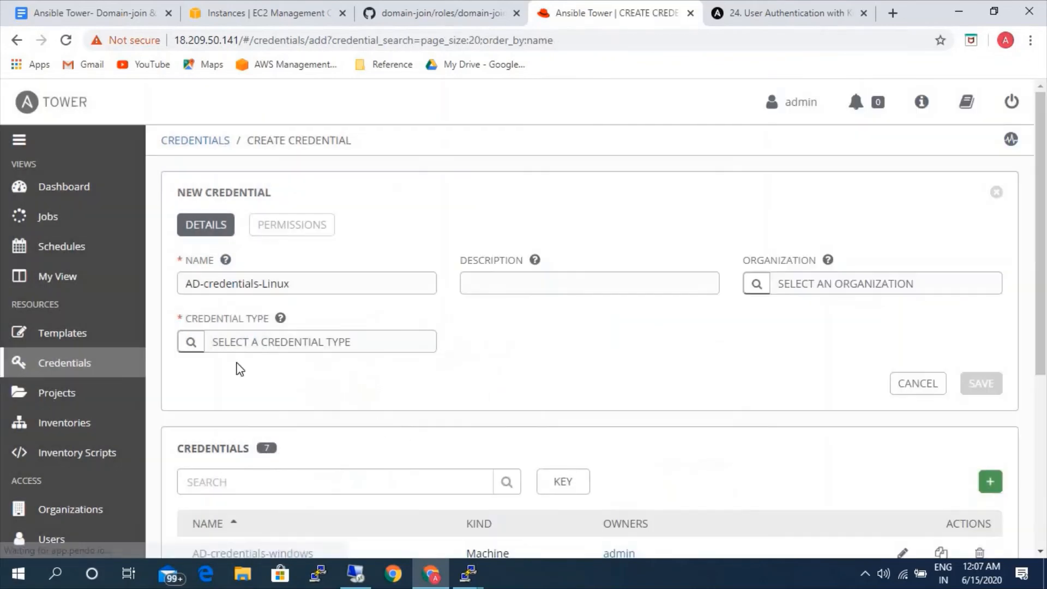
Enter the domain admin username with the easycloud.int domain in lowercase for the Linux credential.
click(229, 417)
text(e)
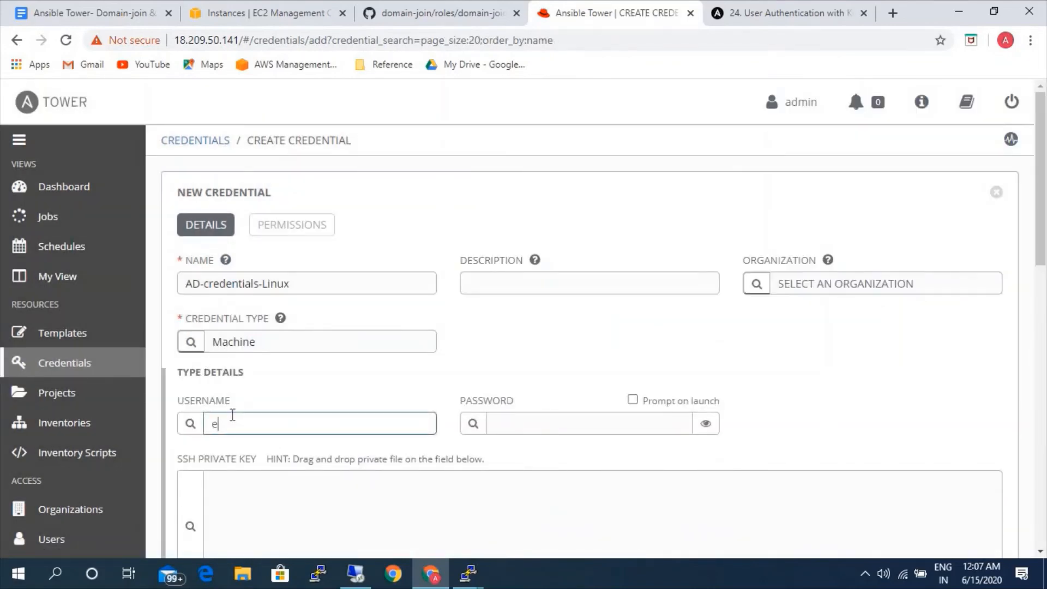
text(dmin@easycloud.int)
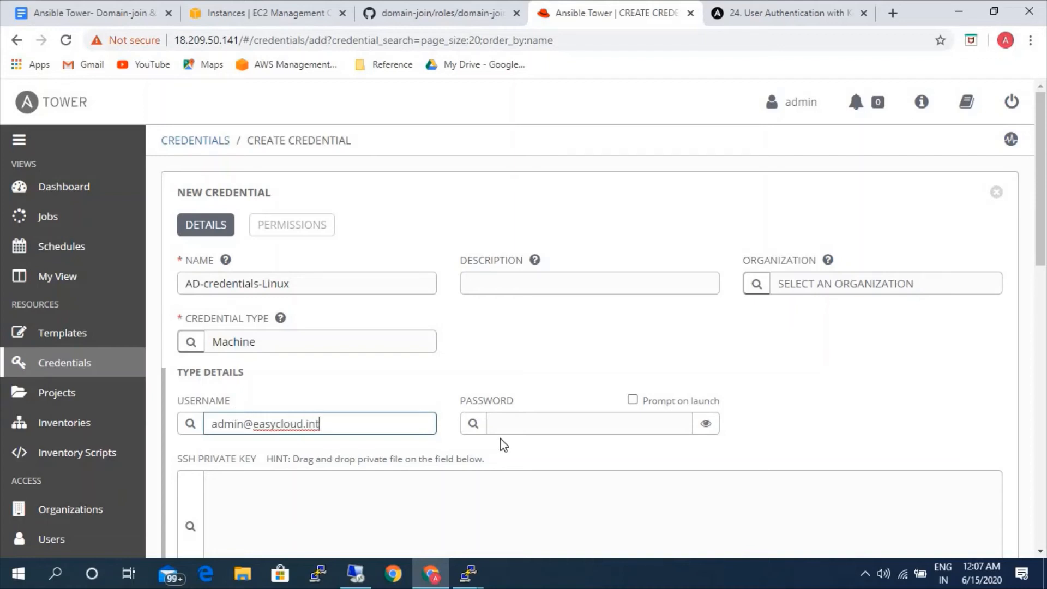
Enter the domain account password for the Linux credential and save it without a privilege escalation method.
click(516, 423)
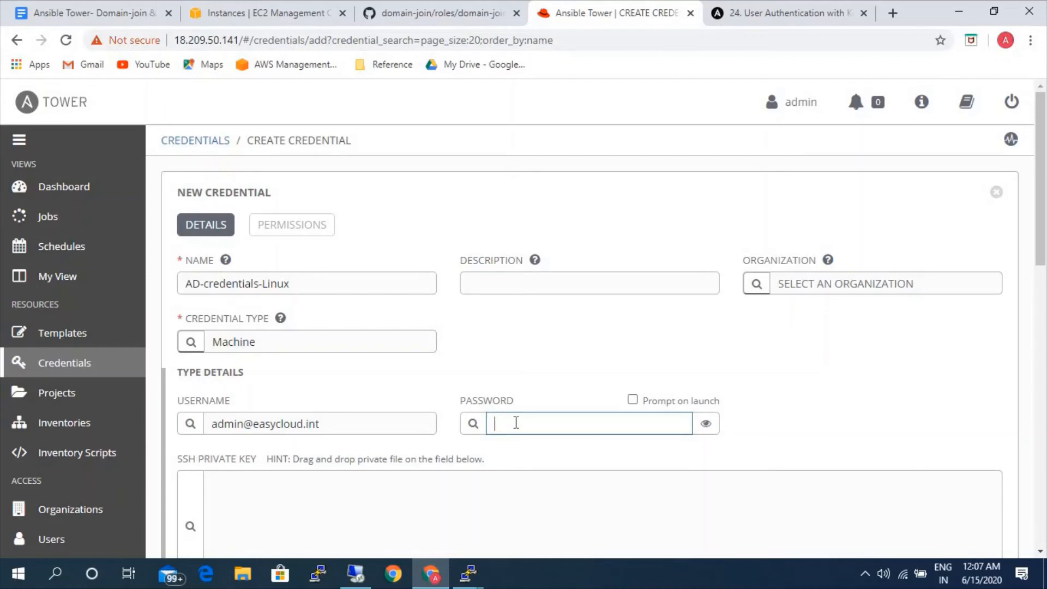
text(•••••••••••)
scroll(655, 456, down, 8)
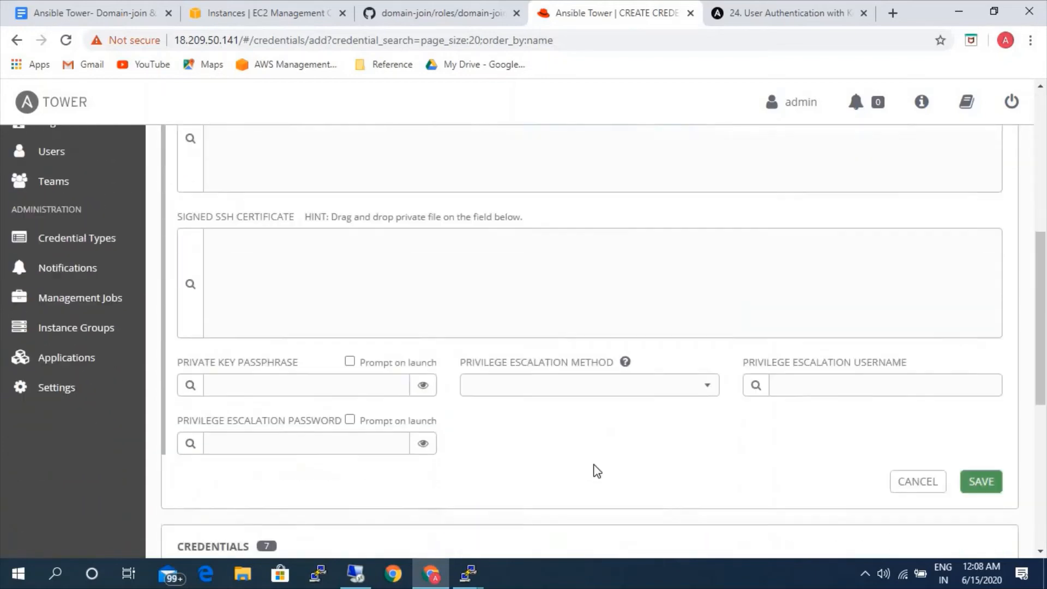
click(981, 409)
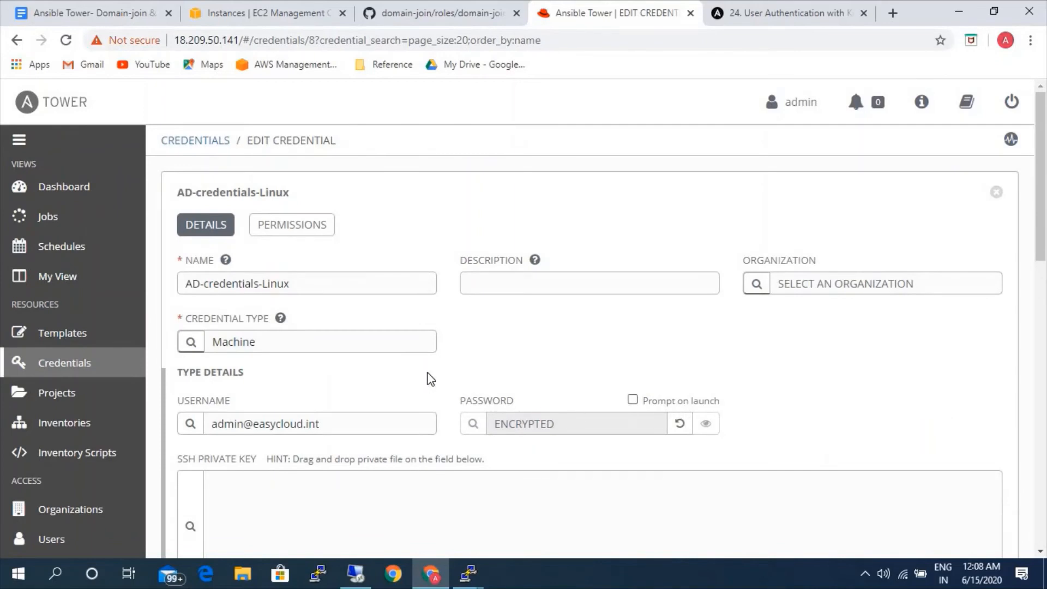
Set ansible_winrm_transport to kerberos in the windows-ad inventory's variables and save the inventory.
click(91, 425)
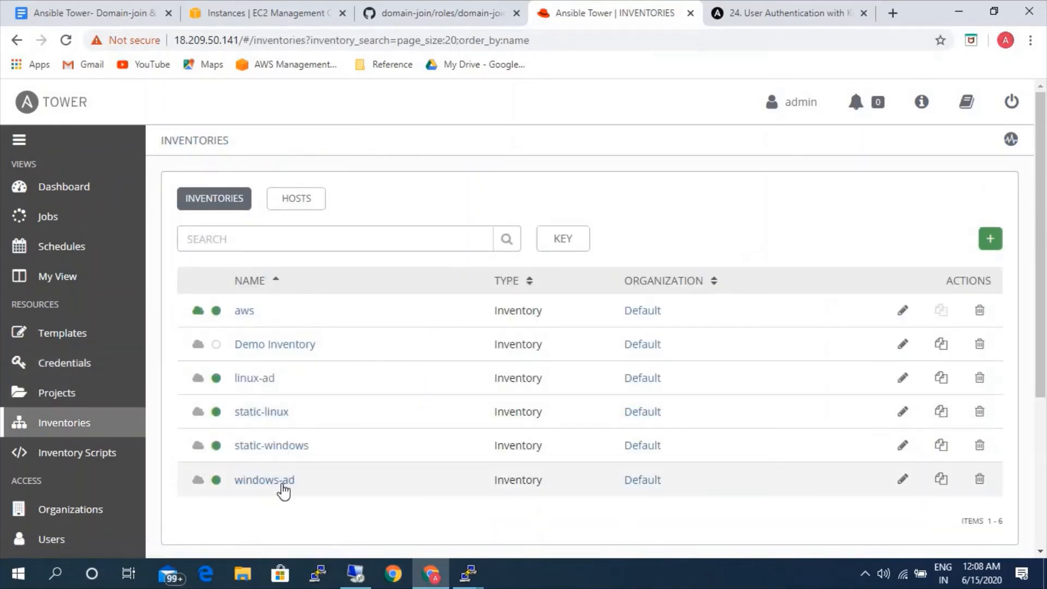
click(282, 484)
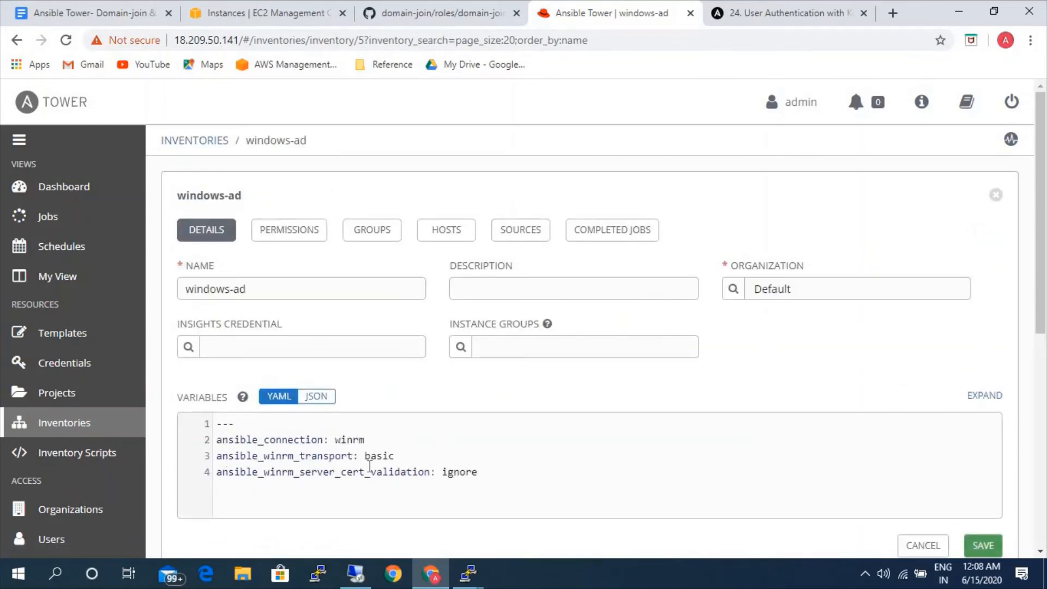
click(403, 453)
key(BackSpace)
key(BackSpace)
key(BackSpace)
key(BackSpace)
key(BackSpace)
text(kerberos)
scroll(574, 474, down, 3)
click(987, 404)
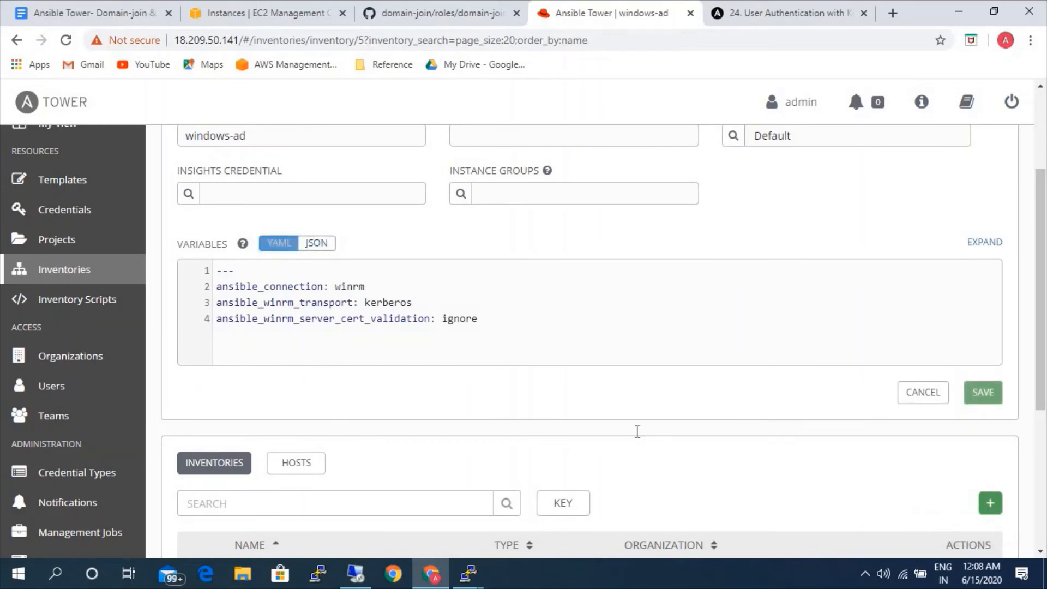
Open the windows-ad inventory's host list, and start Windows PowerShell ISE on the remote Windows server.
click(448, 232)
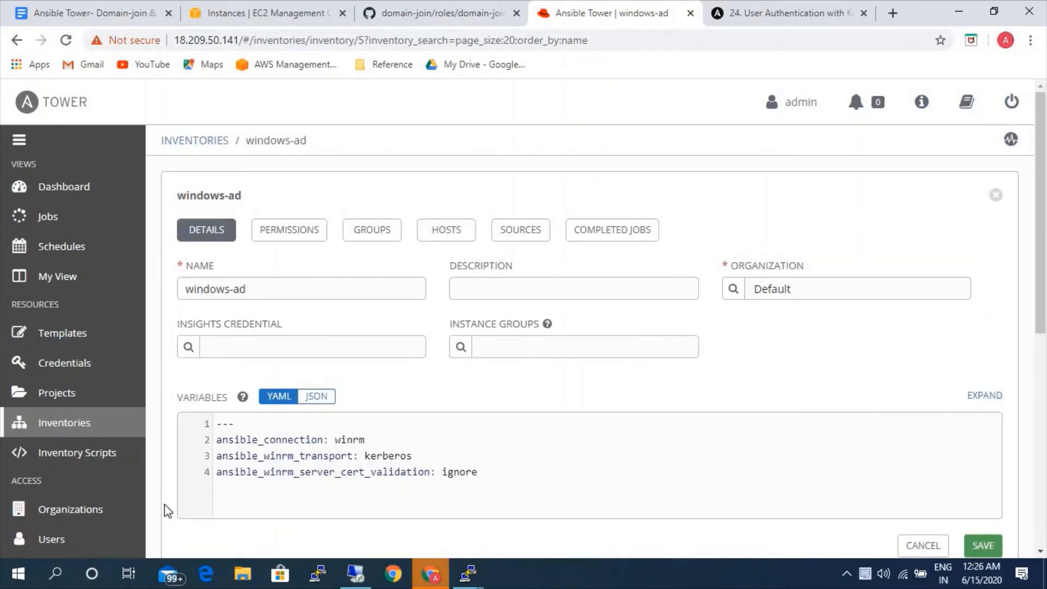
click(450, 230)
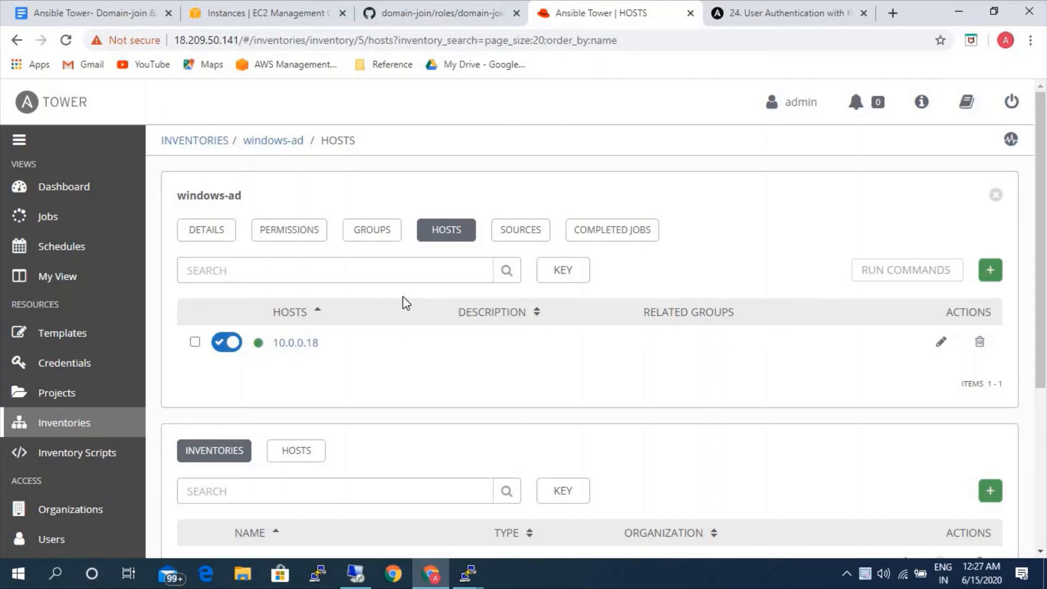
click(362, 573)
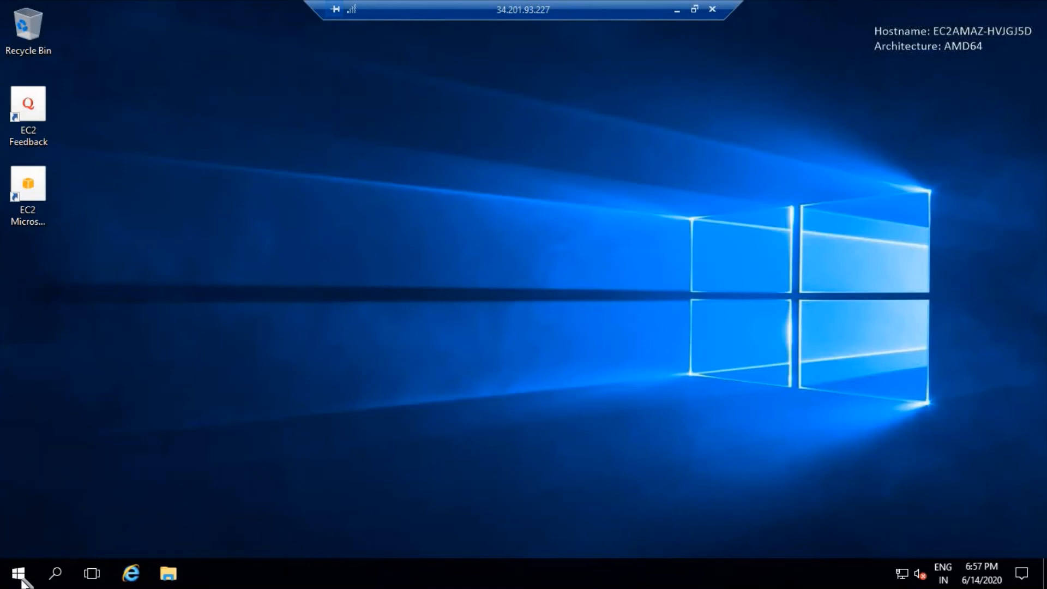
click(18, 573)
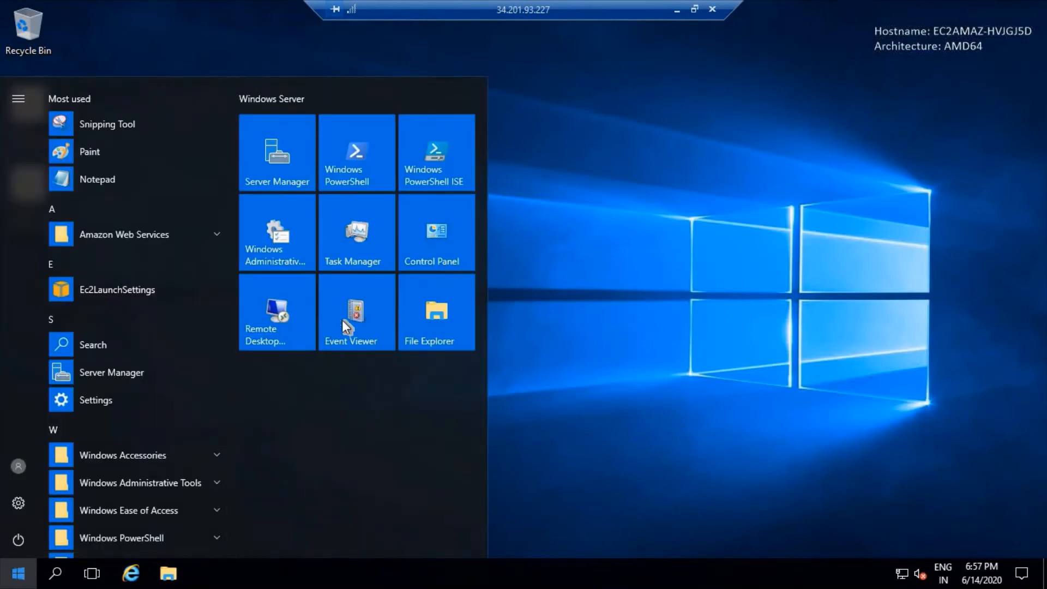
click(437, 170)
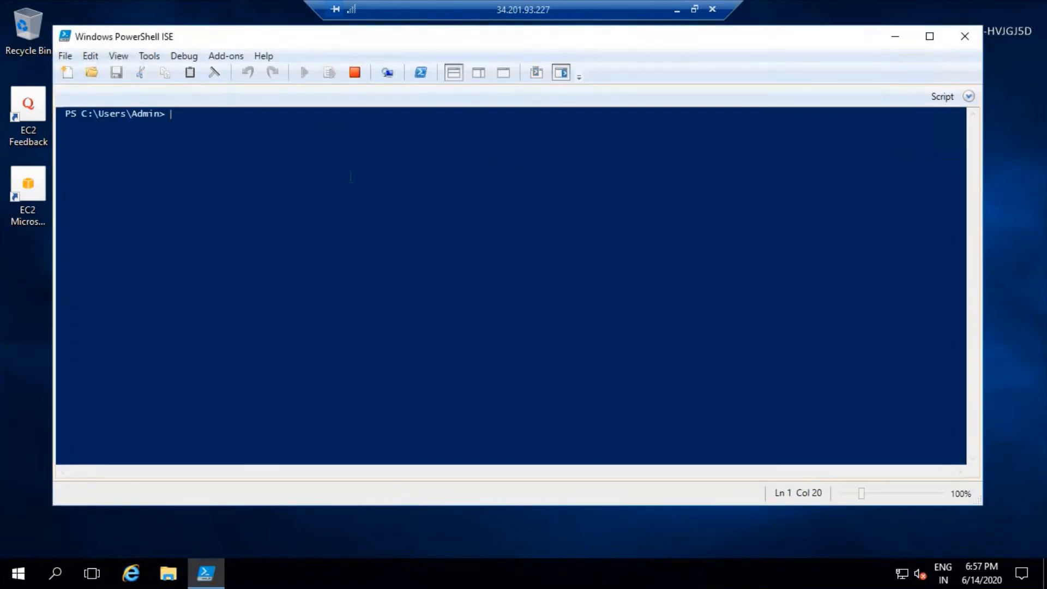
Run hostname in PowerShell ISE, copy the returned computer name, and switch back to Ansible Tower.
text(hostname)
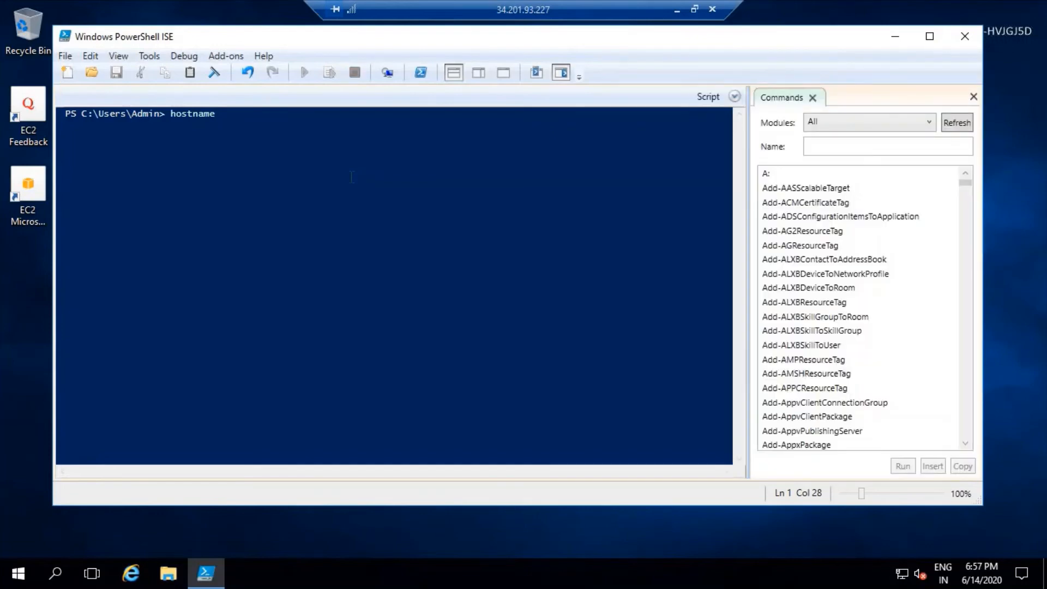
key(Return)
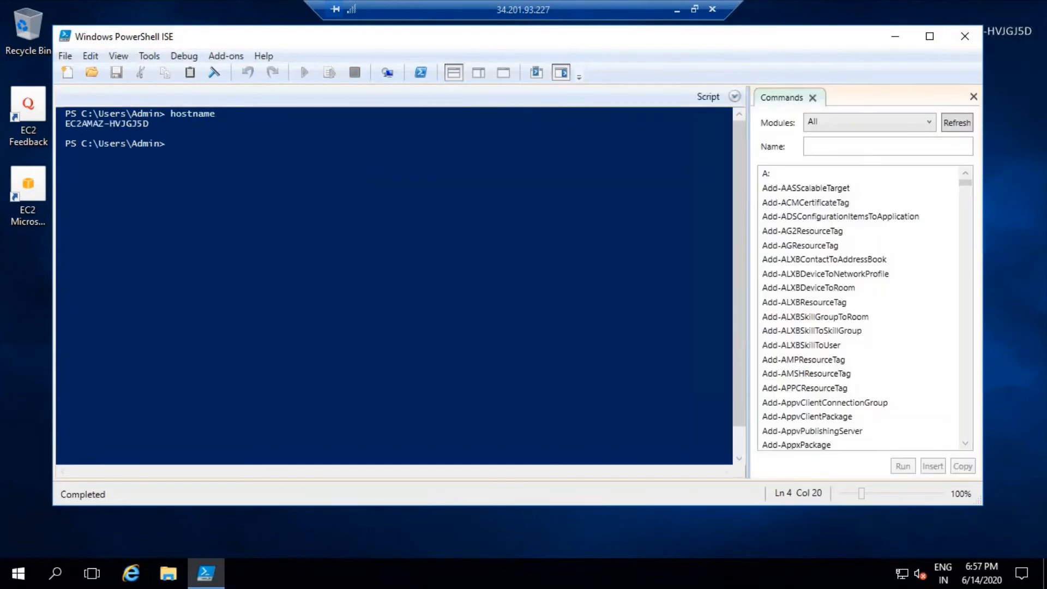
drag(104, 124, 149, 124)
key(ctrl+c)
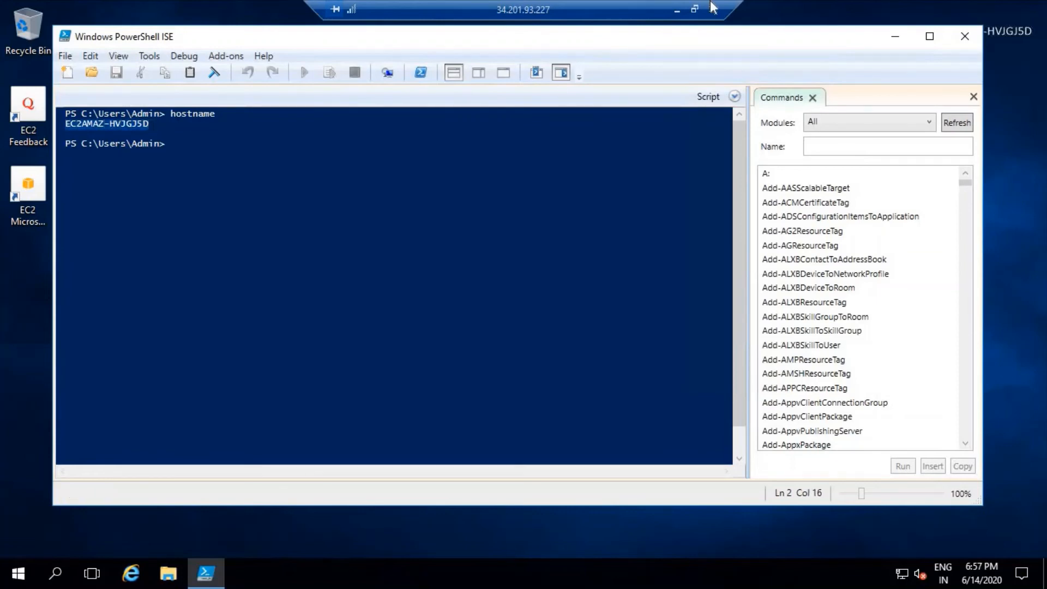
click(677, 9)
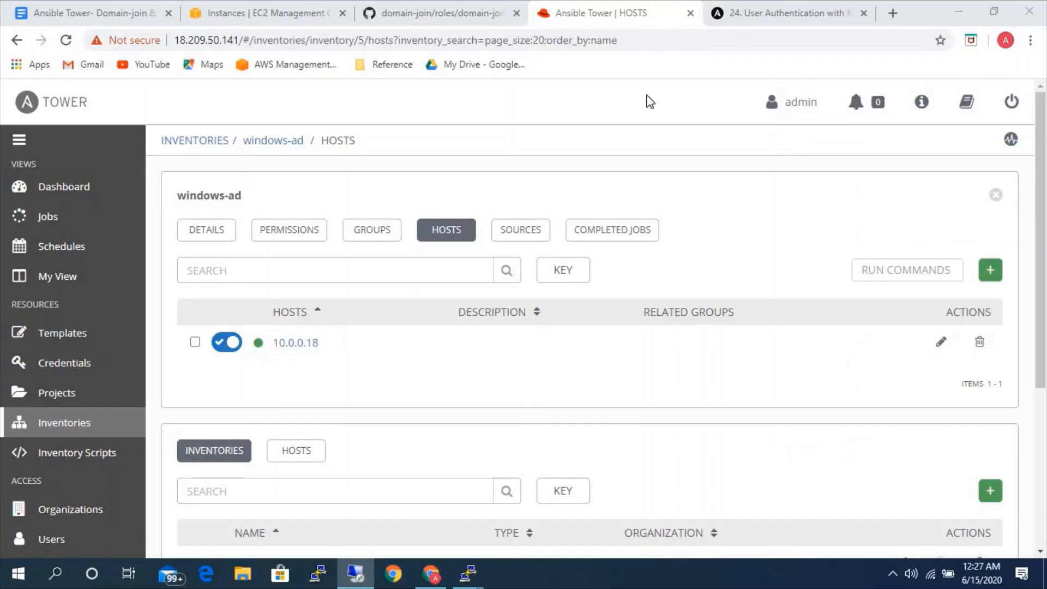
Rename the windows-ad host 10.0.0.18 as EC2AMAZ-HVJGJ5D.easycloud.int and save it.
click(195, 342)
click(306, 342)
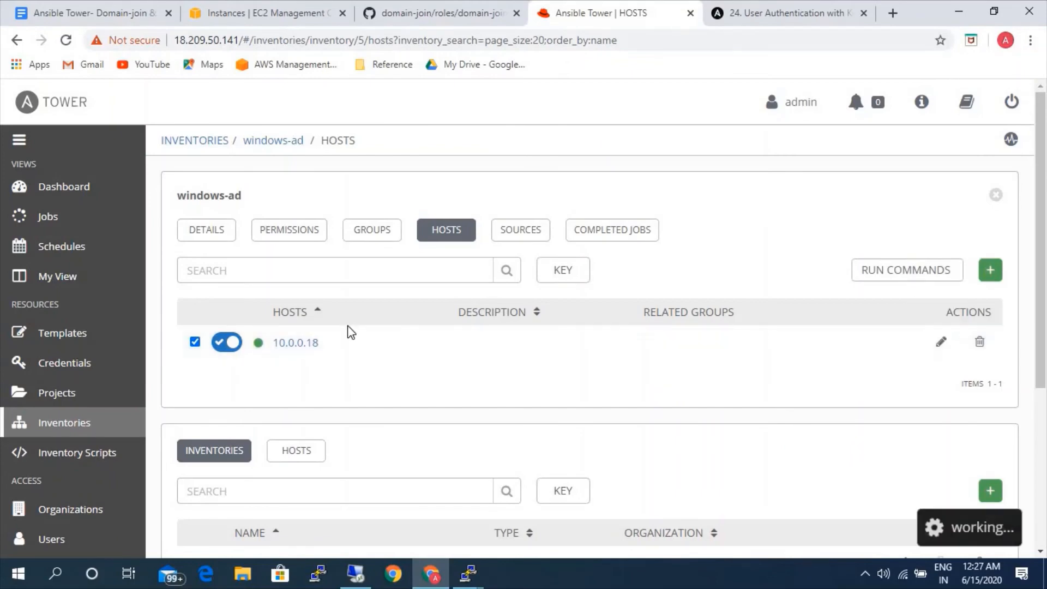
double_click(183, 279)
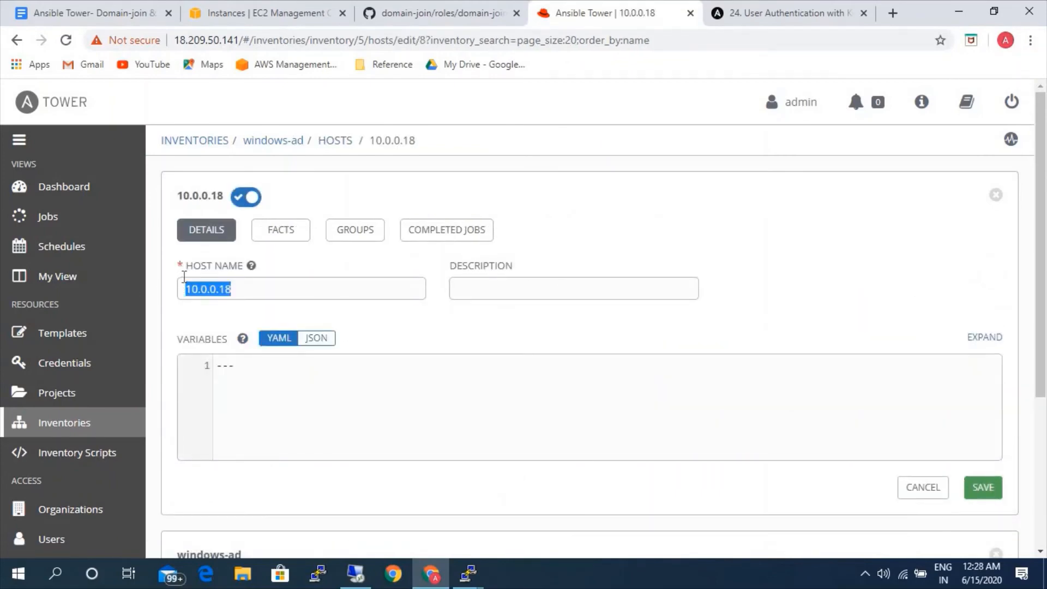
key(ctrl+v)
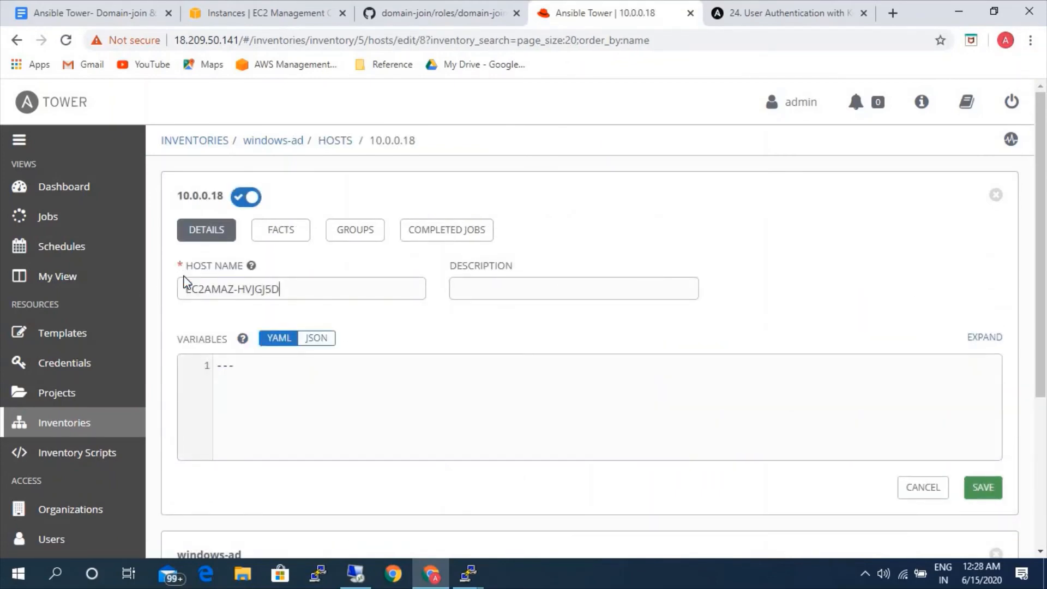
text(.easycloud.)
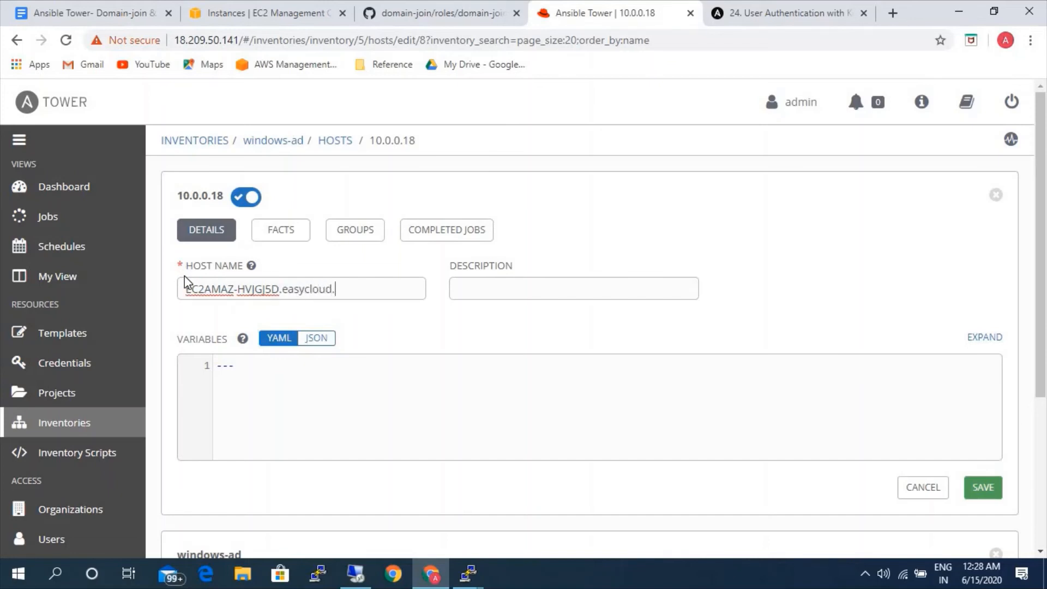
text(int)
click(977, 483)
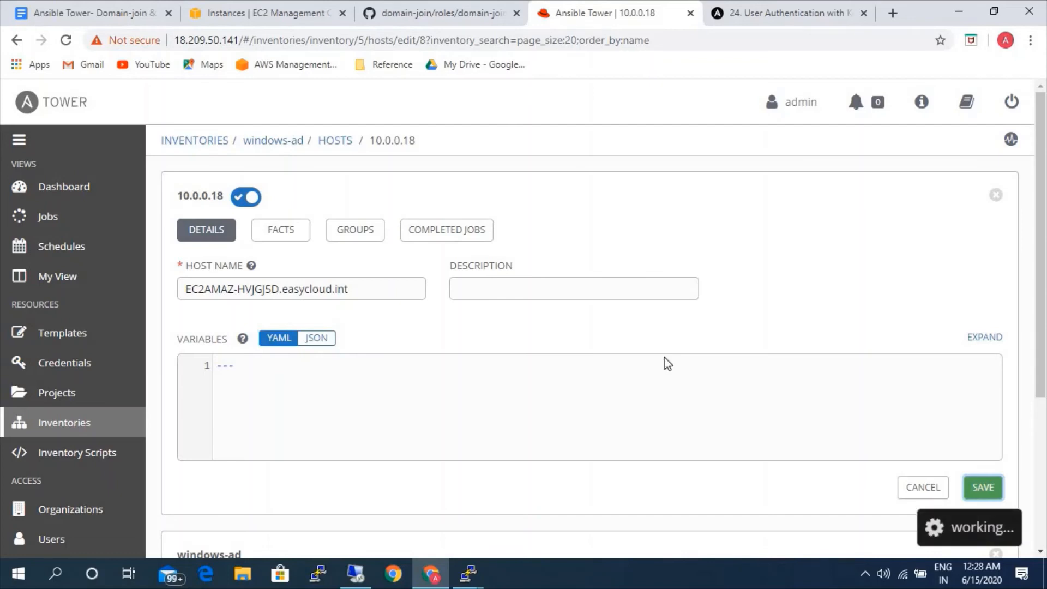
Set up an ad hoc command with the win_ping module for the host EC2AMAZ-HVJGJ5D.easycloud.int.
click(335, 141)
click(195, 342)
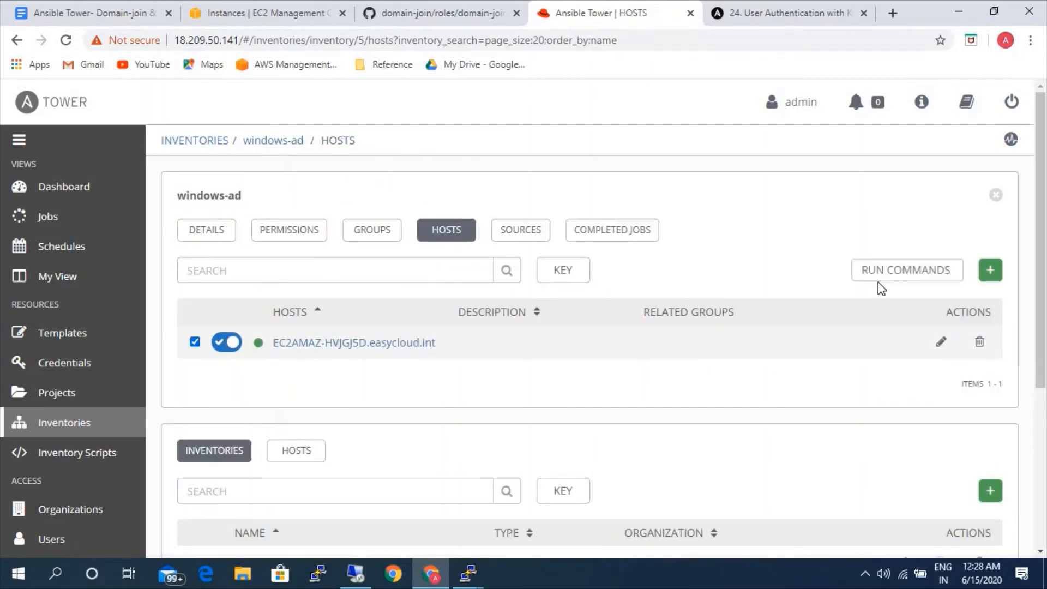
click(935, 268)
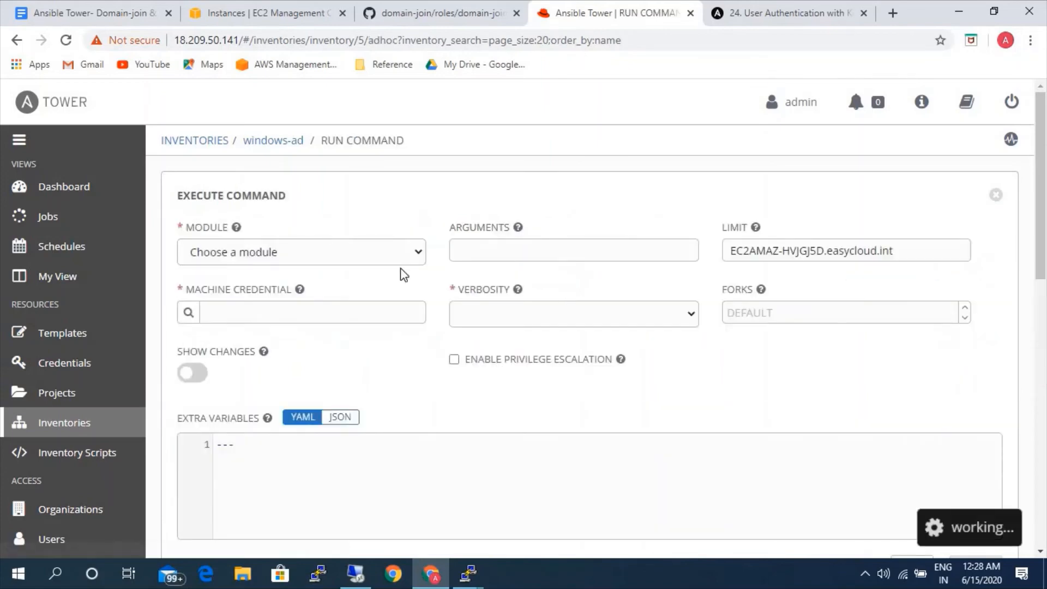
click(367, 256)
scroll(255, 371, down, 5)
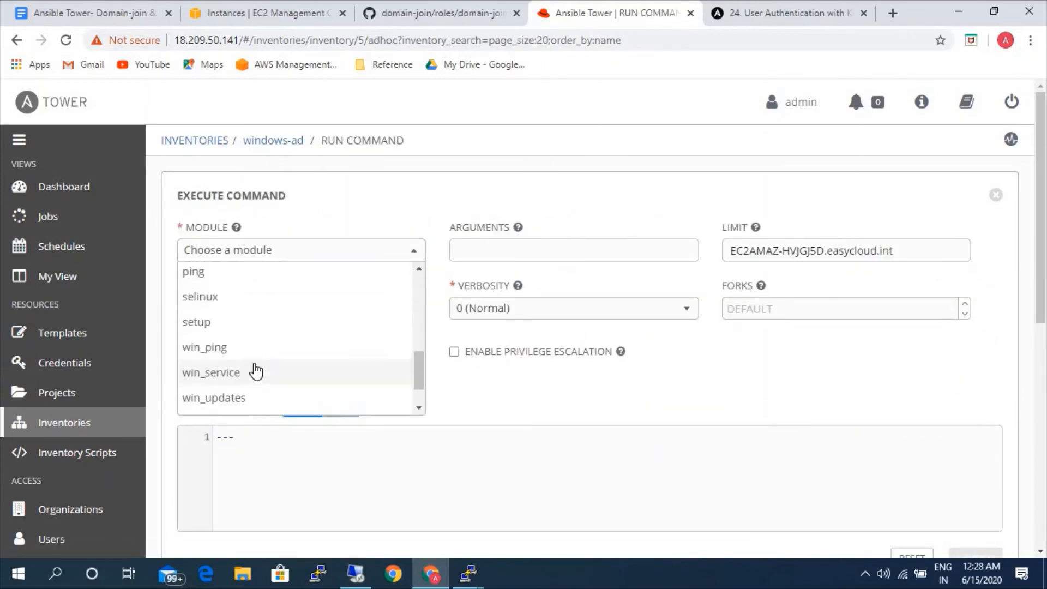
scroll(259, 338, down, 1)
click(264, 301)
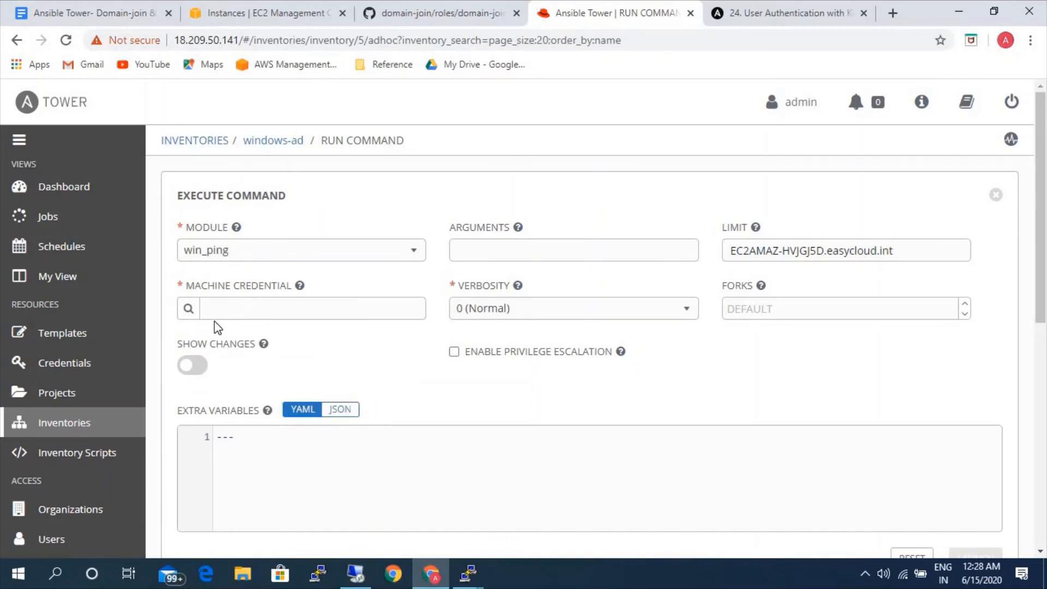
Select AD-credentials-windows as the machine credential and launch the win_ping command.
click(188, 312)
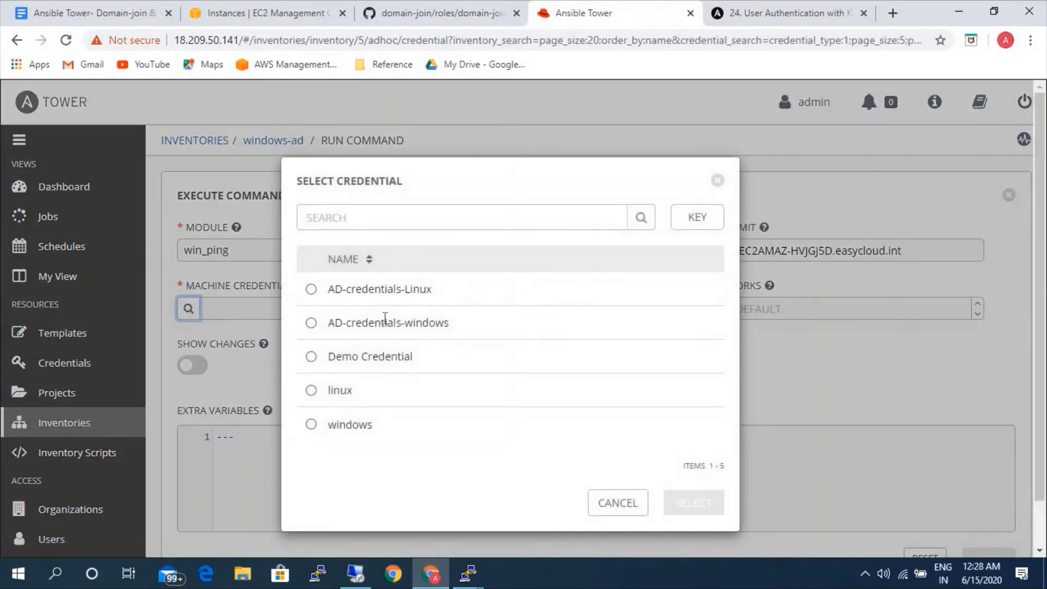
click(390, 327)
click(694, 503)
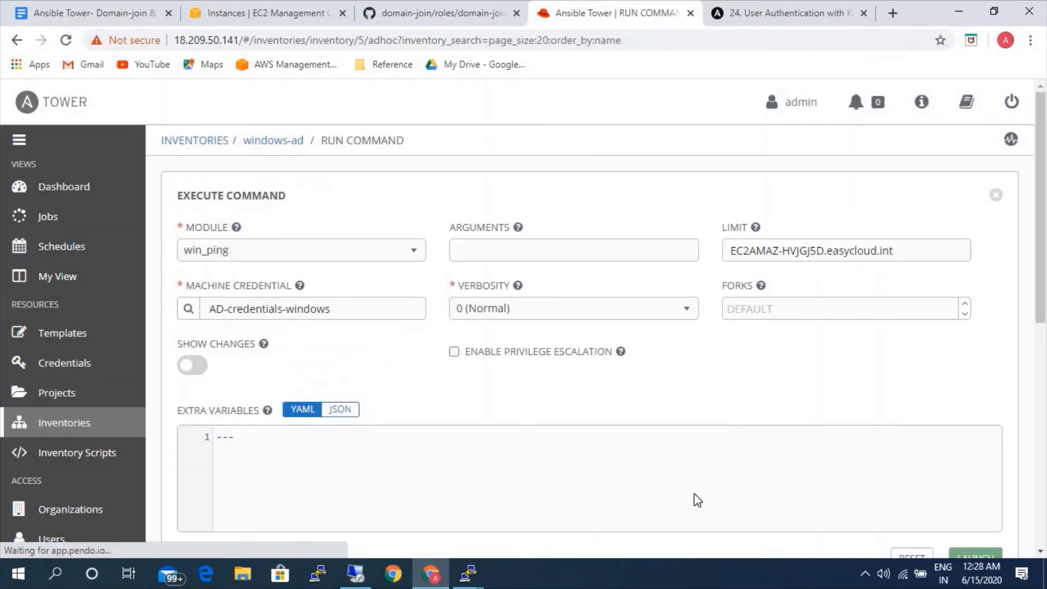
scroll(854, 456, down, 2)
scroll(853, 456, down, 1)
click(970, 483)
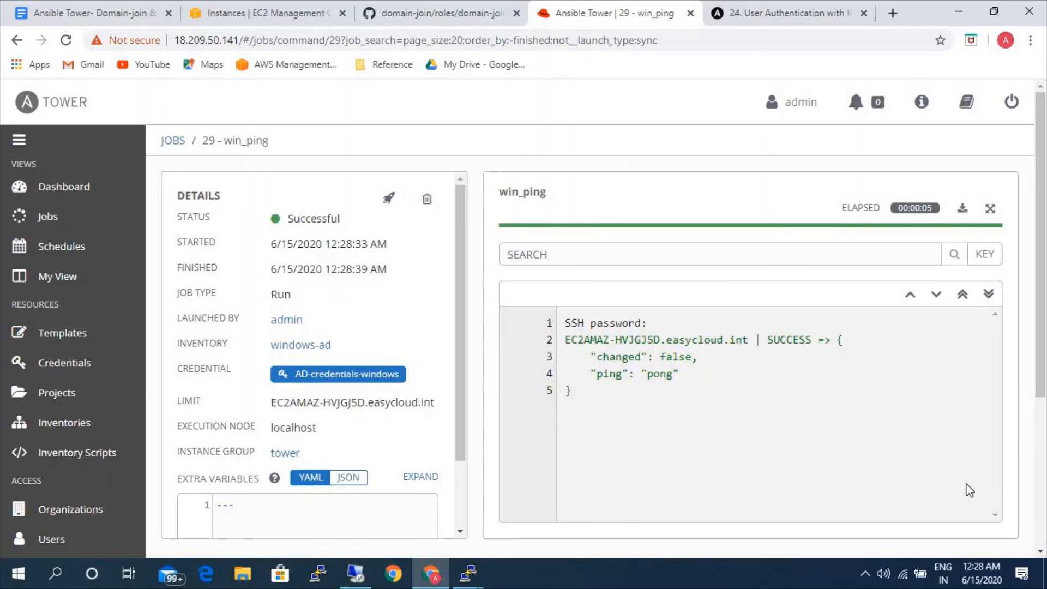
Review the hosts of the windows-ad inventory used by the win_ping job and the list of projects.
click(304, 348)
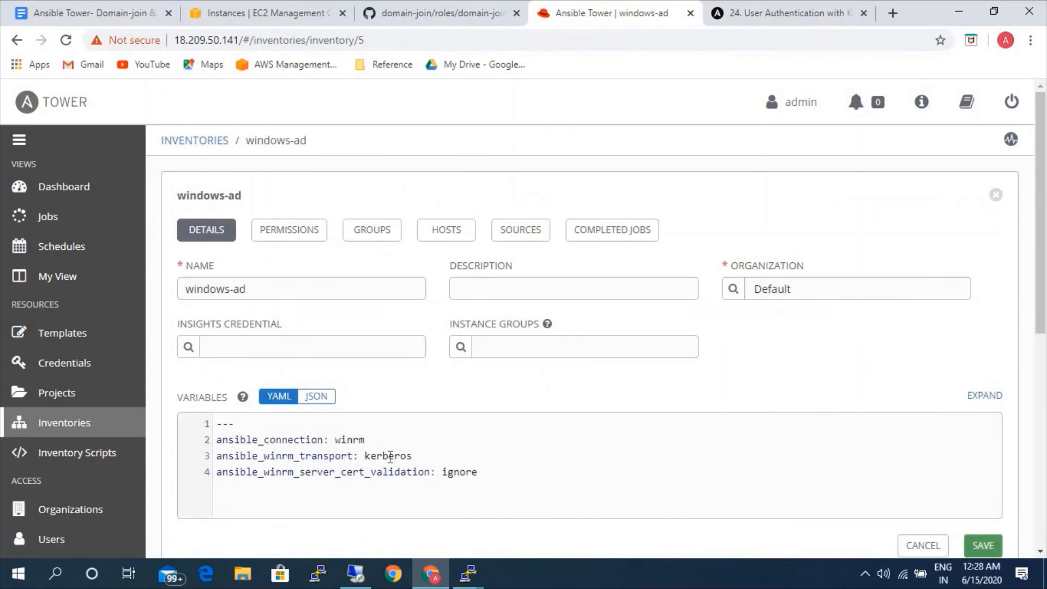
click(435, 238)
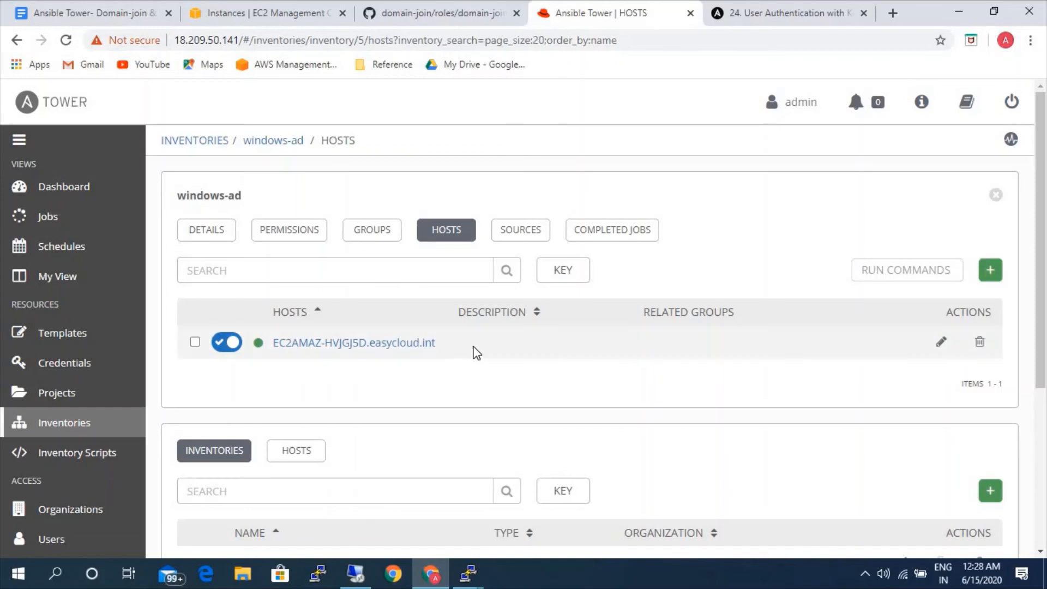
click(89, 392)
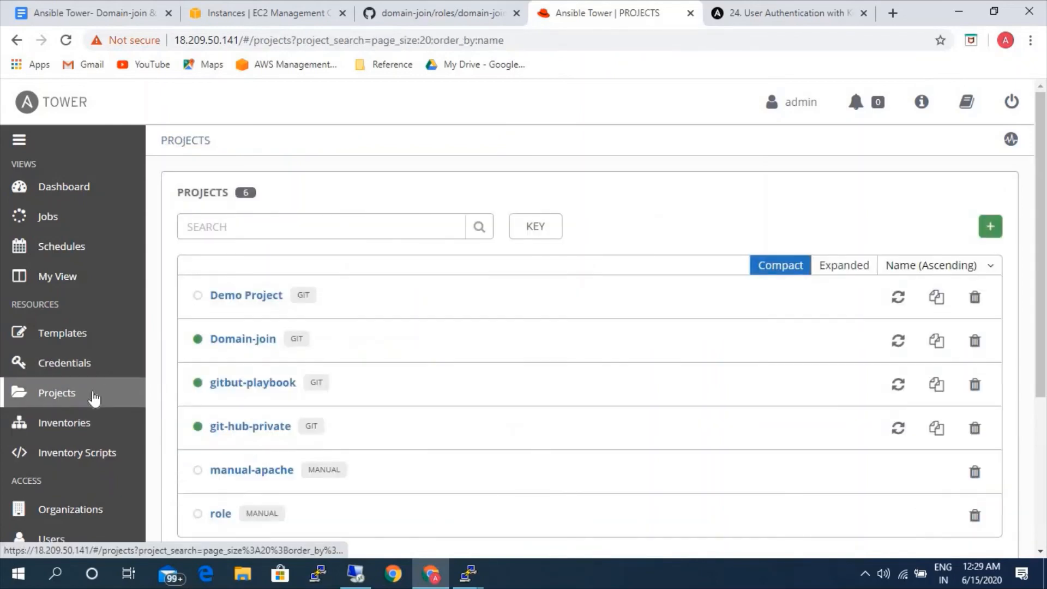
Start a new job template and name it httpd-domain.
click(100, 338)
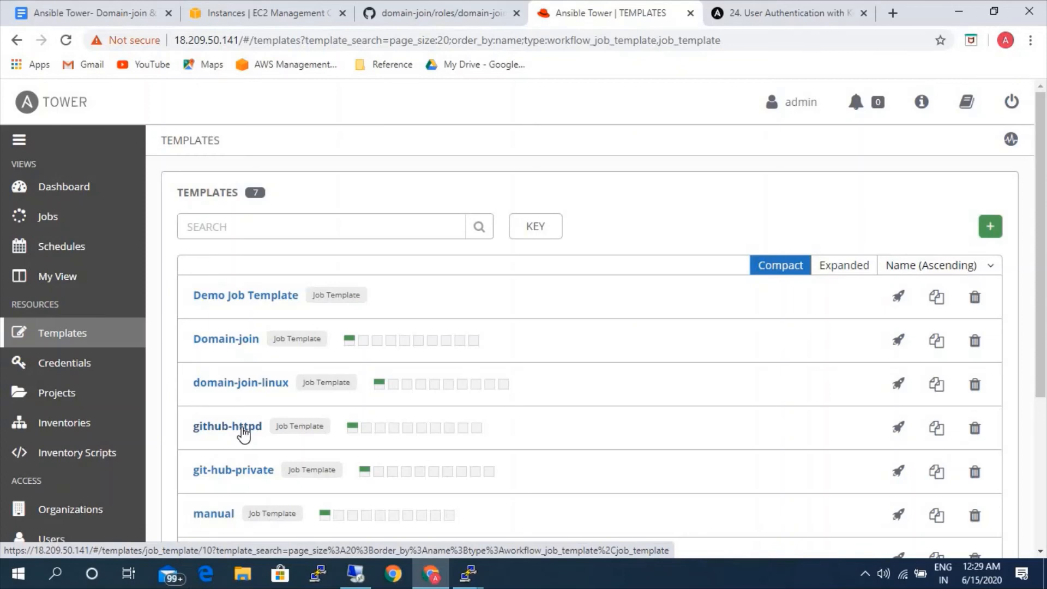
scroll(325, 436, down, 2)
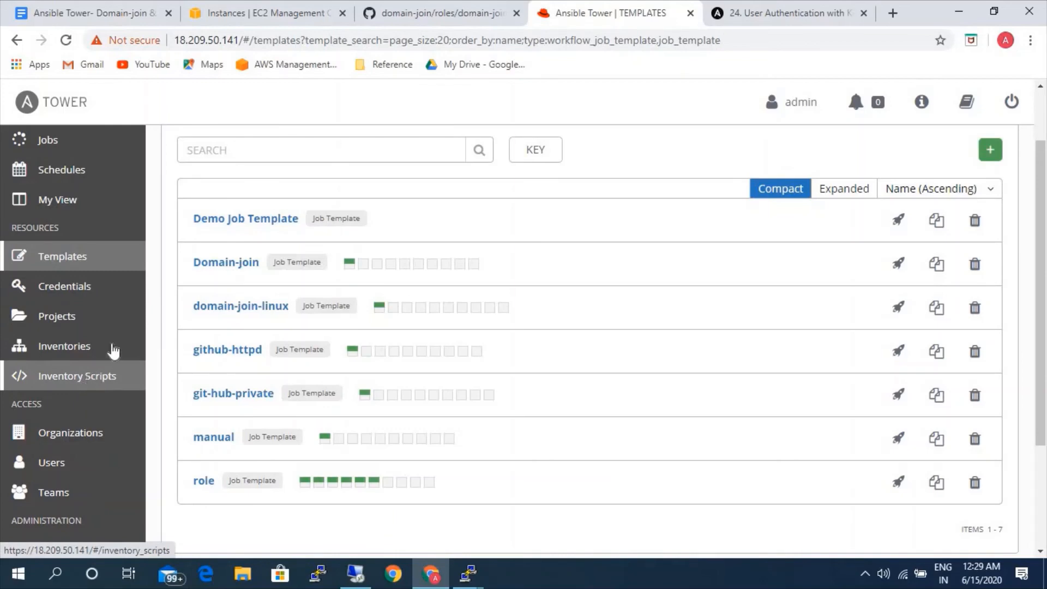
click(998, 153)
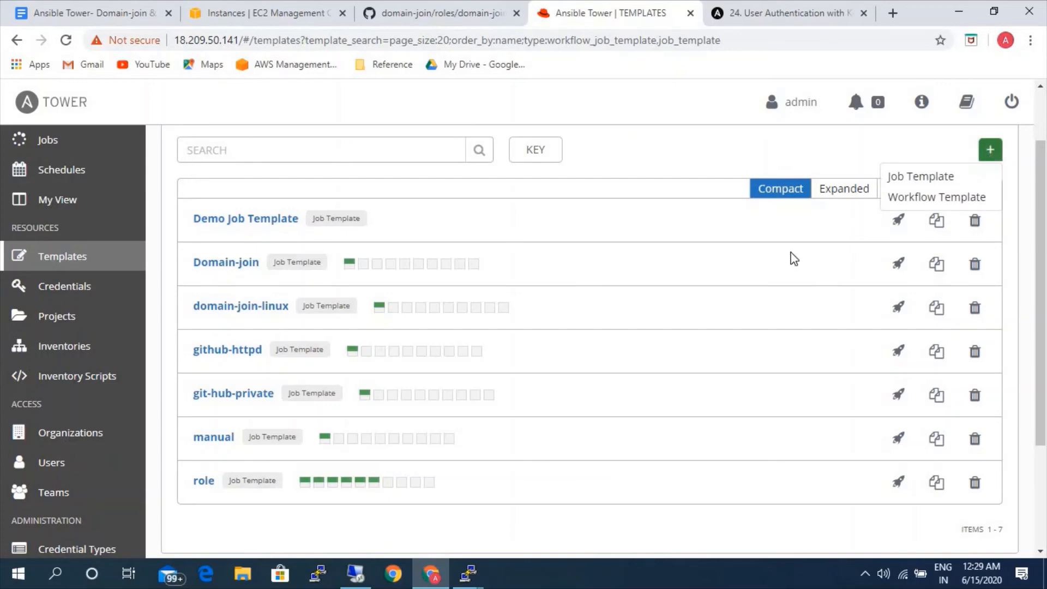
click(941, 176)
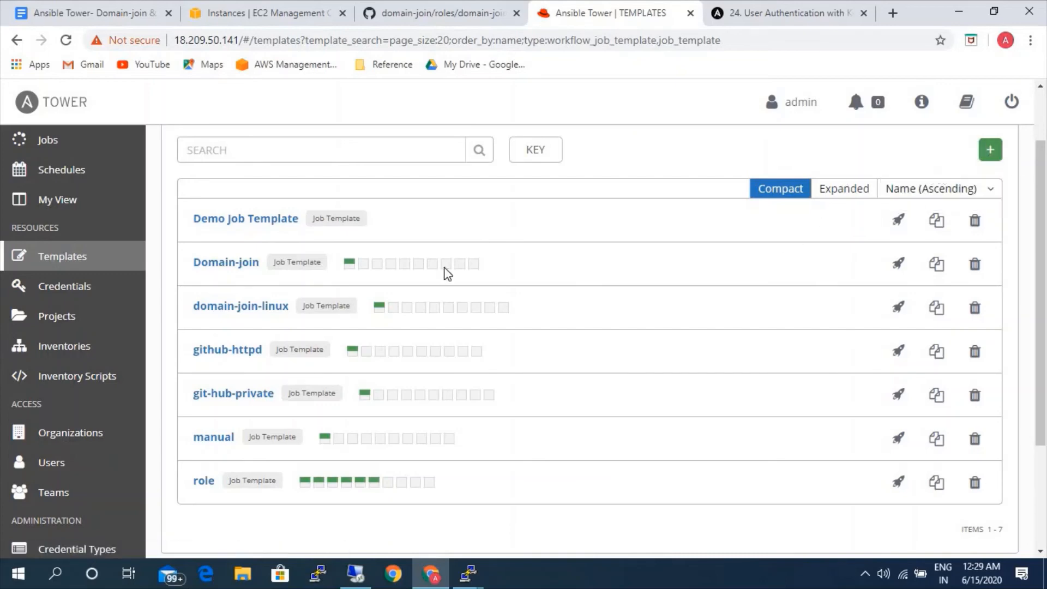
click(309, 285)
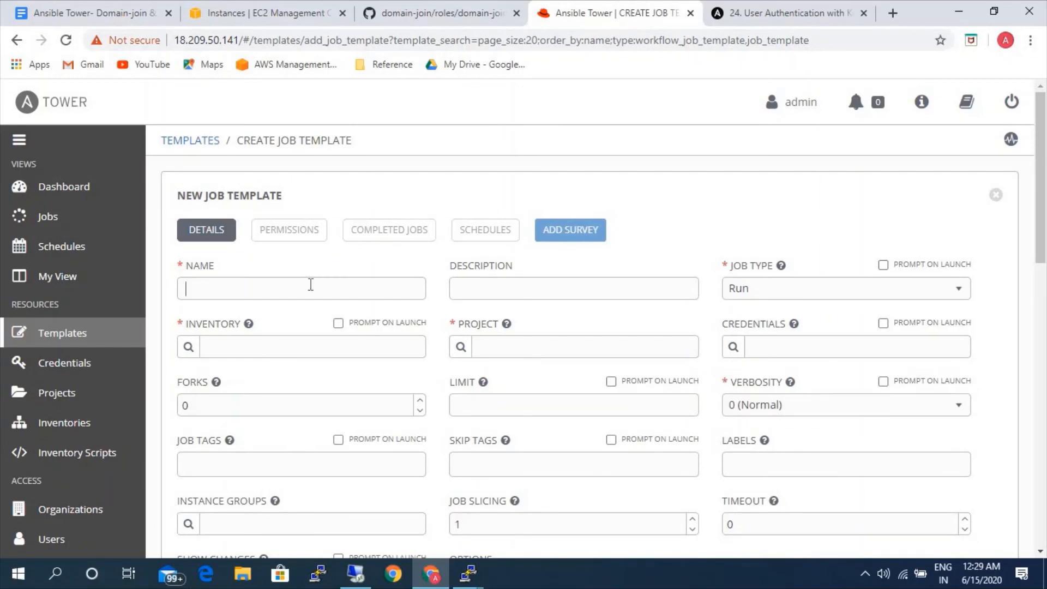
text(httpd-domain)
Assign the linux-ad inventory and the git-hub-private project to the httpd-domain template.
click(187, 347)
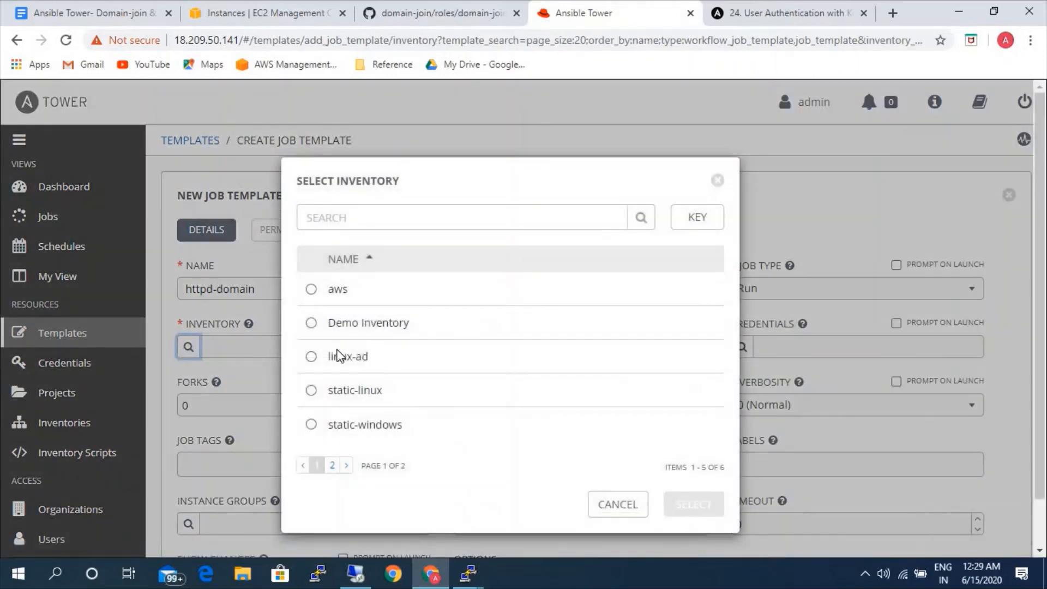
click(339, 355)
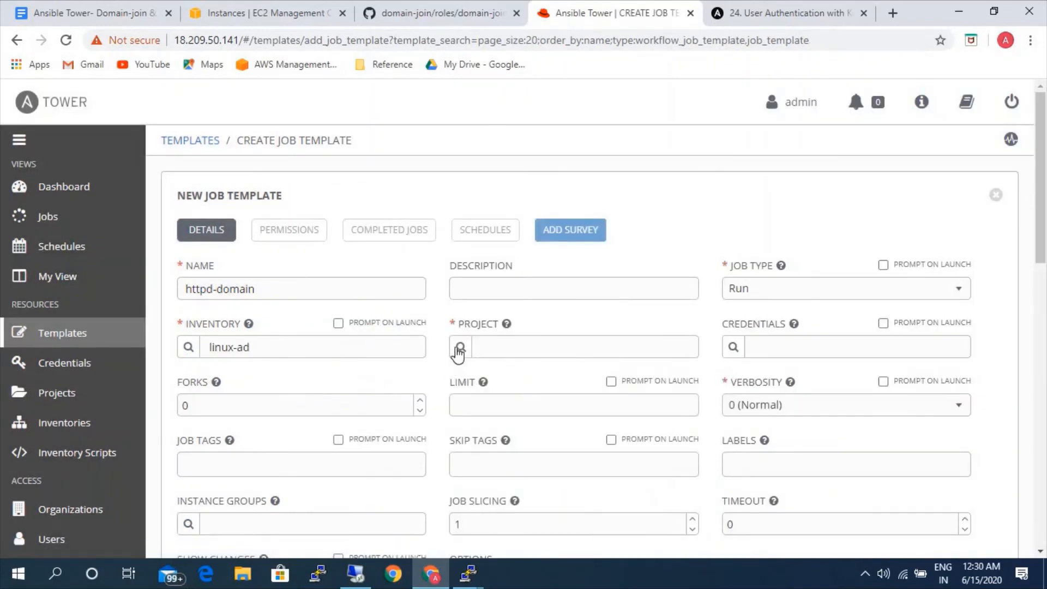
click(460, 347)
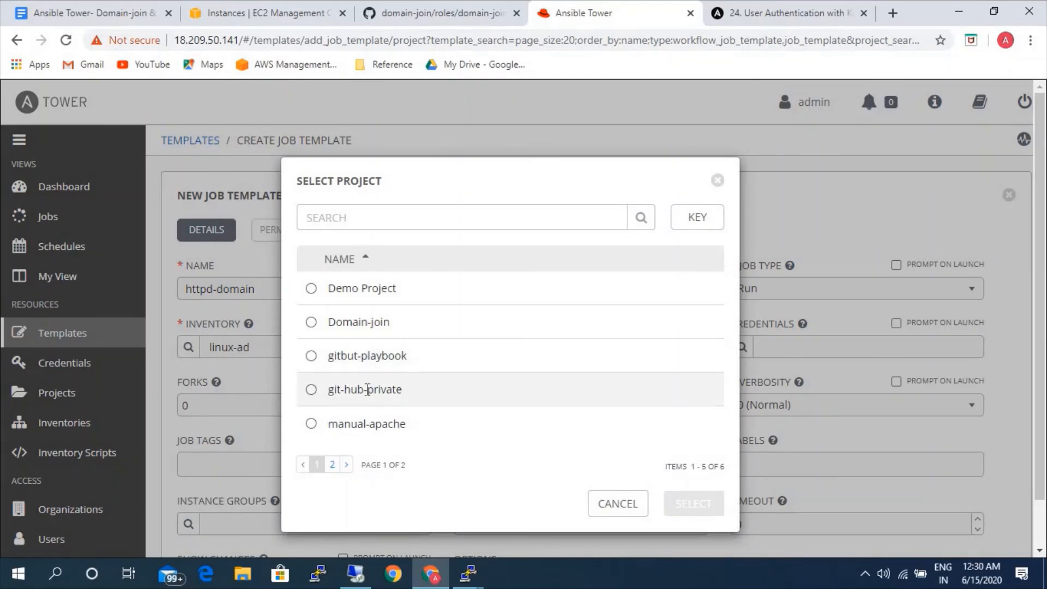
click(311, 390)
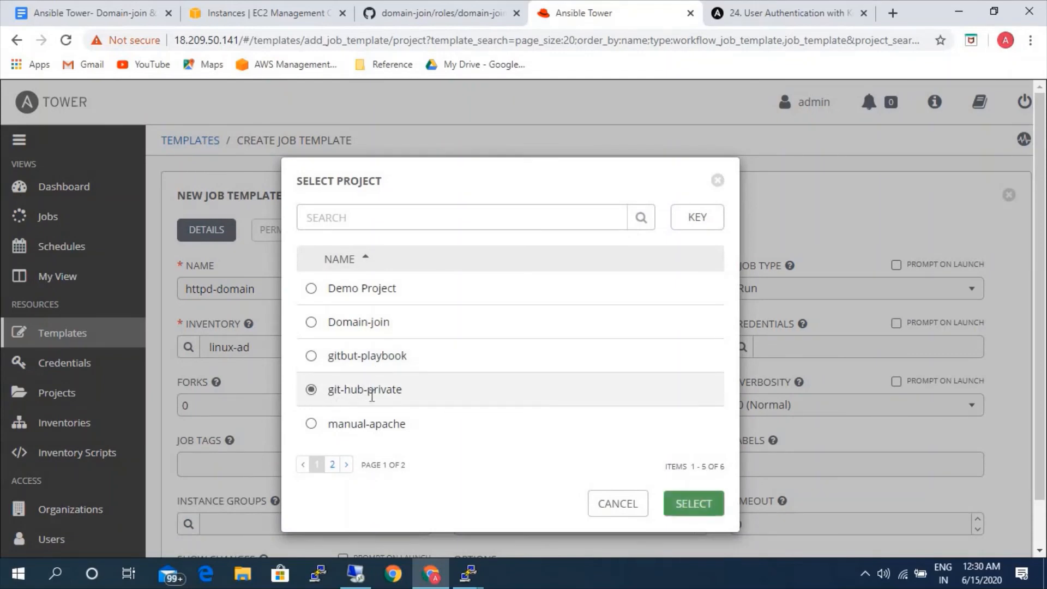
click(692, 507)
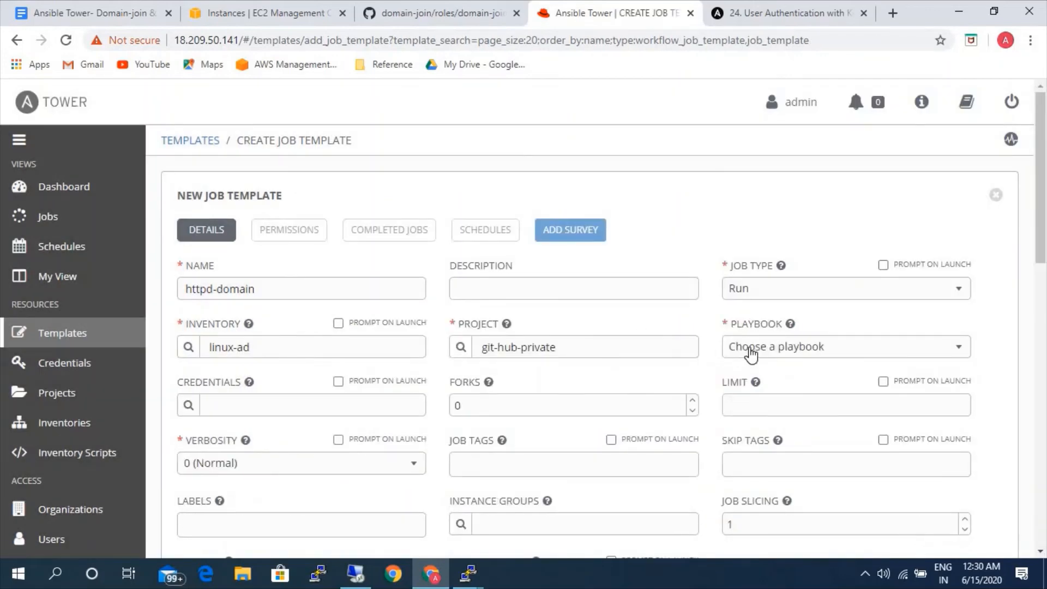
Choose the httpd-roles/install.yml playbook and the AD-credentials-Linux machine credential for the template.
click(747, 352)
click(748, 426)
click(187, 405)
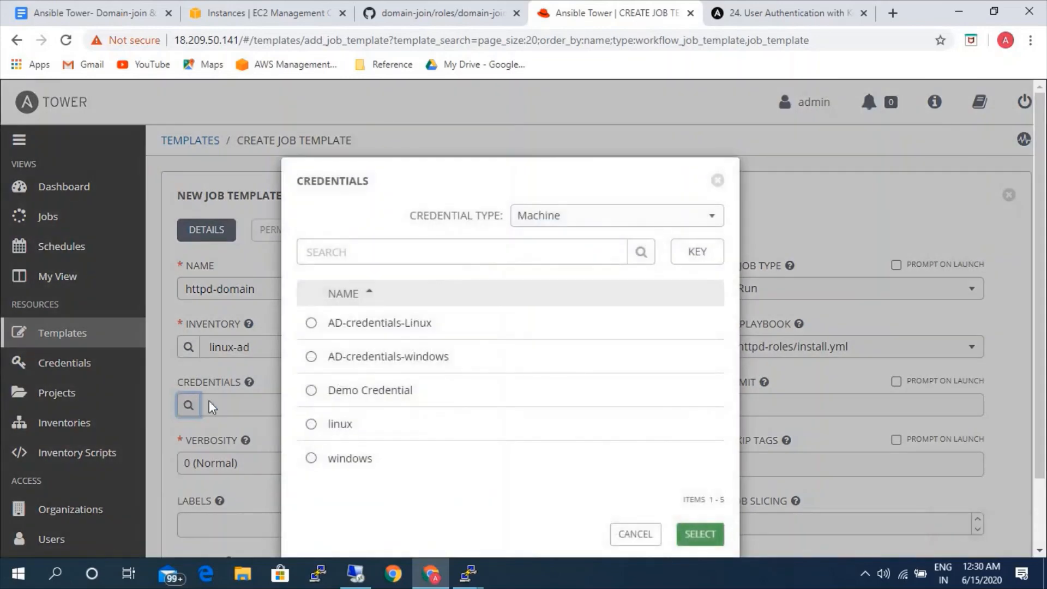
click(398, 327)
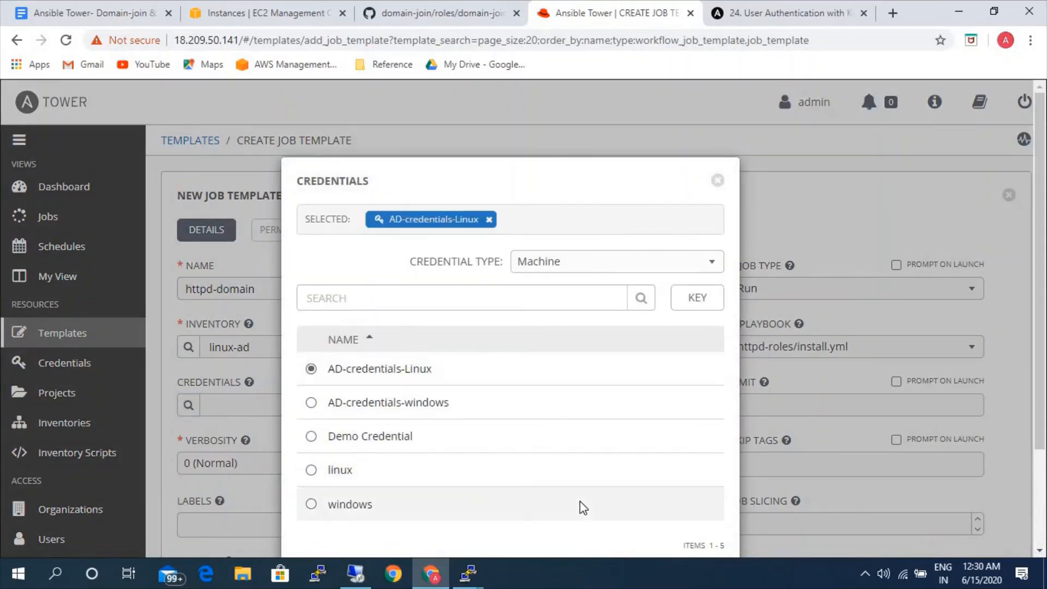
scroll(580, 500, down, 2)
click(699, 502)
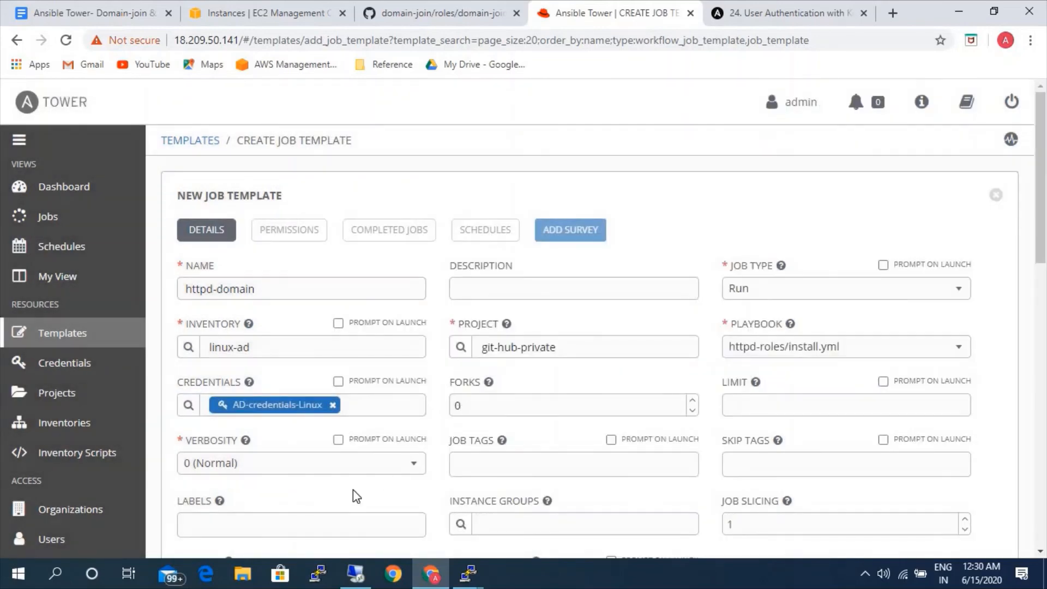
Enable privilege escalation for the httpd-domain template and save it.
scroll(351, 492, down, 3)
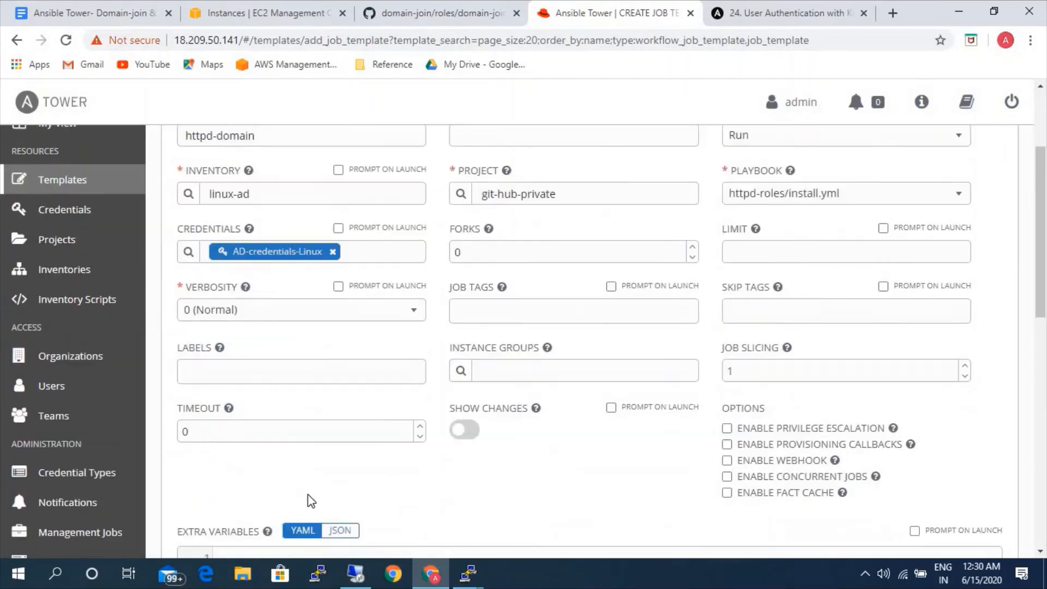
click(726, 428)
scroll(682, 464, down, 3)
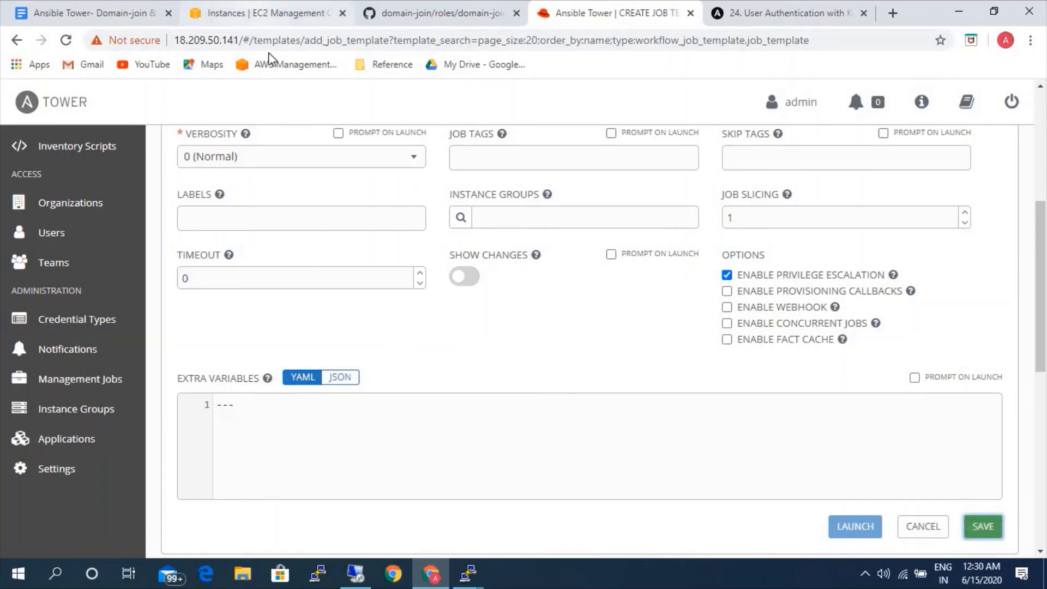
Copy the public IP of the rhel-webserver instance from the EC2 console and open 50.19.1.229 in a new browser tab.
click(267, 12)
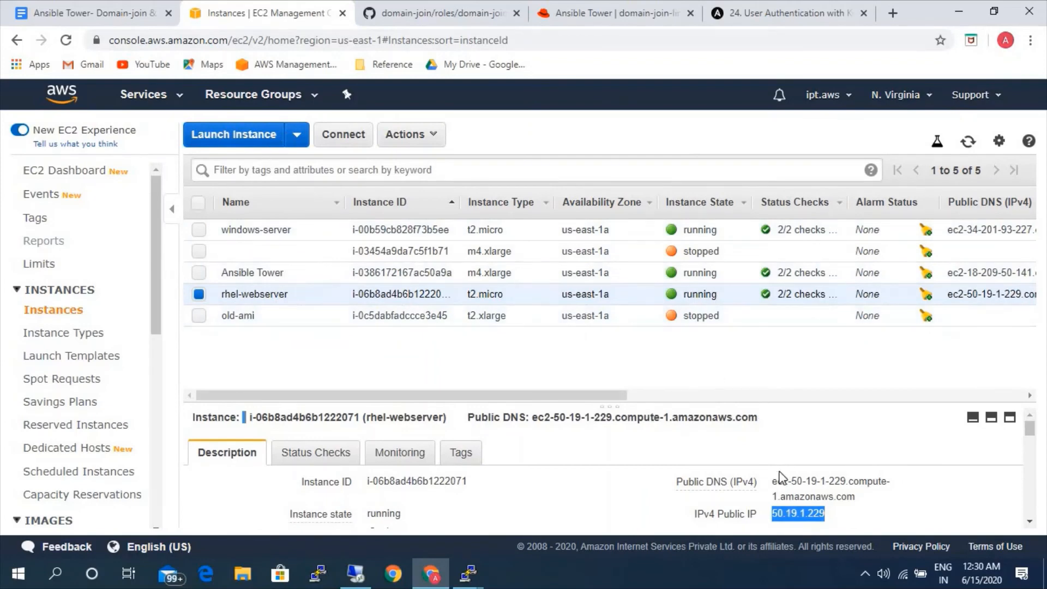
click(839, 515)
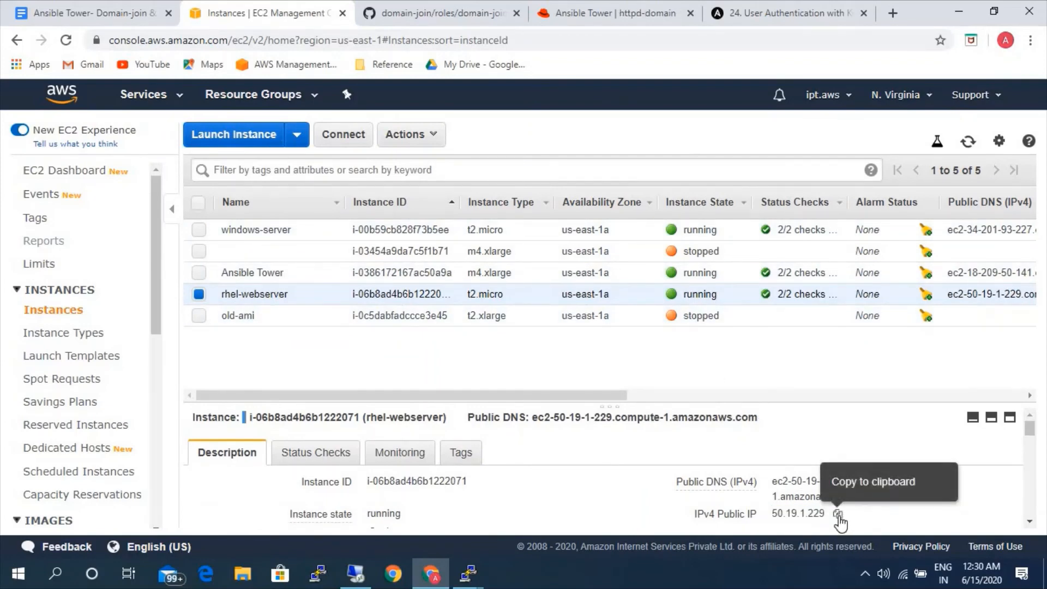
click(839, 514)
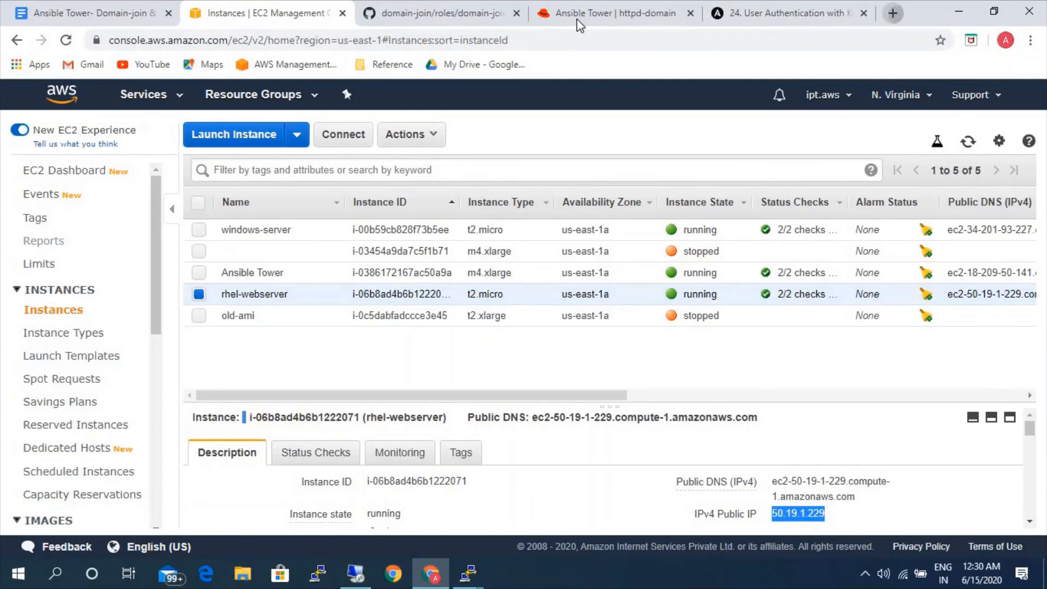
key(ctrl+t)
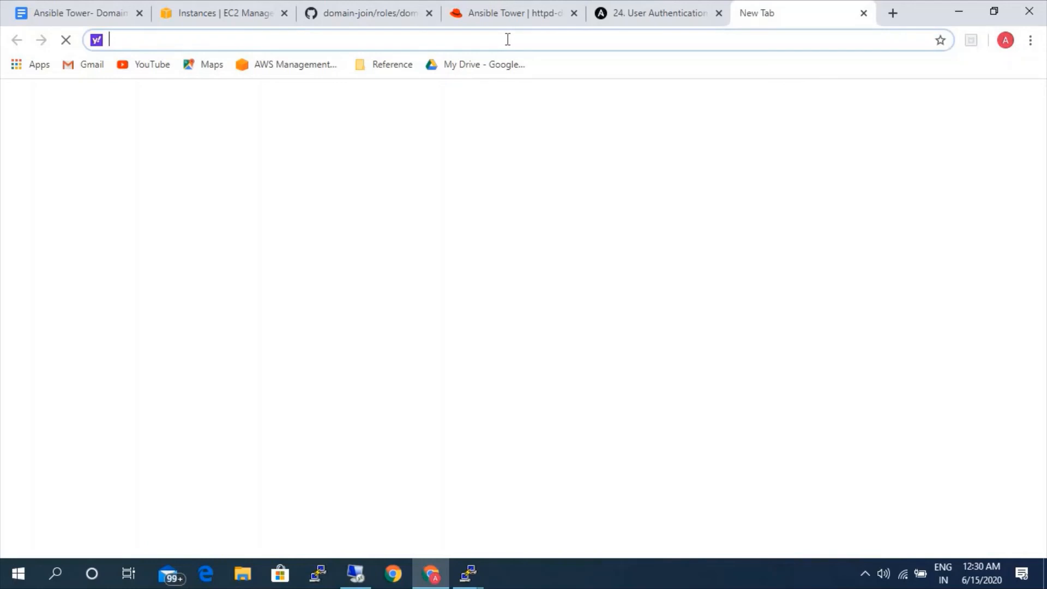
key(ctrl+v)
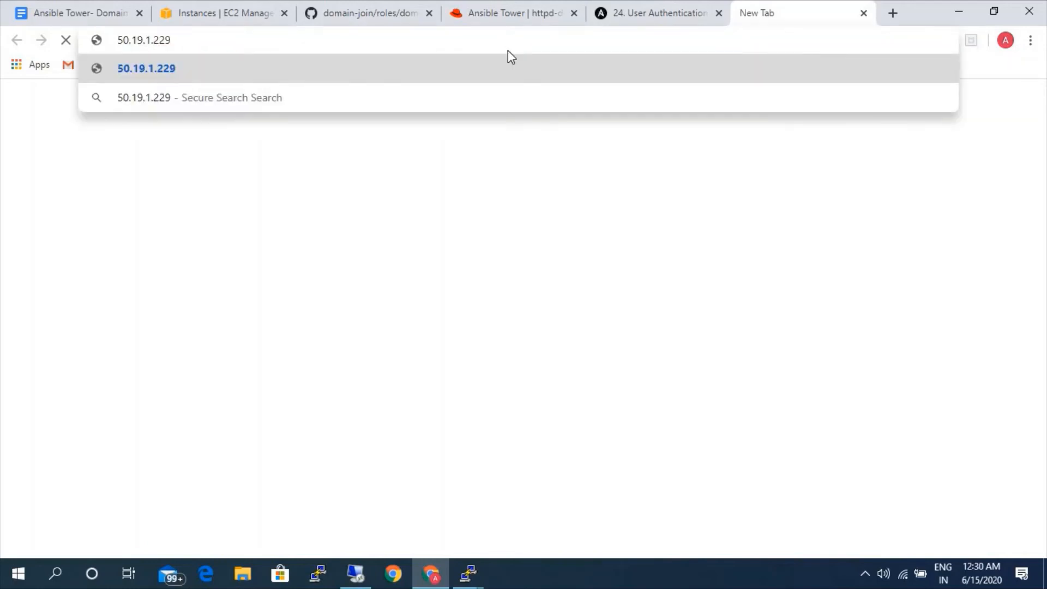
key(Return)
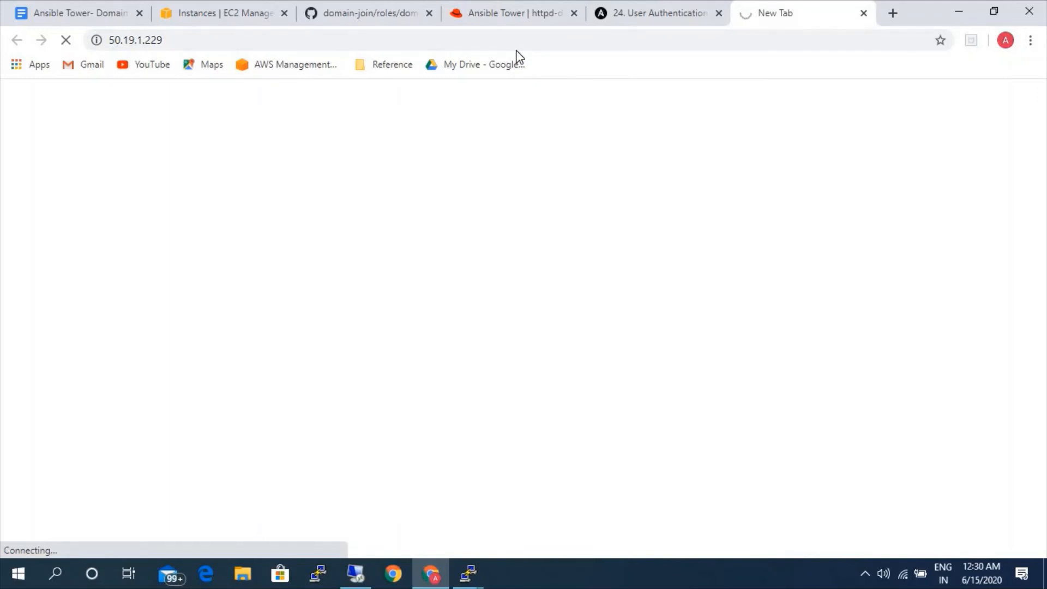
Return to Ansible Tower and launch a job from the httpd-domain template.
click(510, 16)
scroll(844, 464, down, 7)
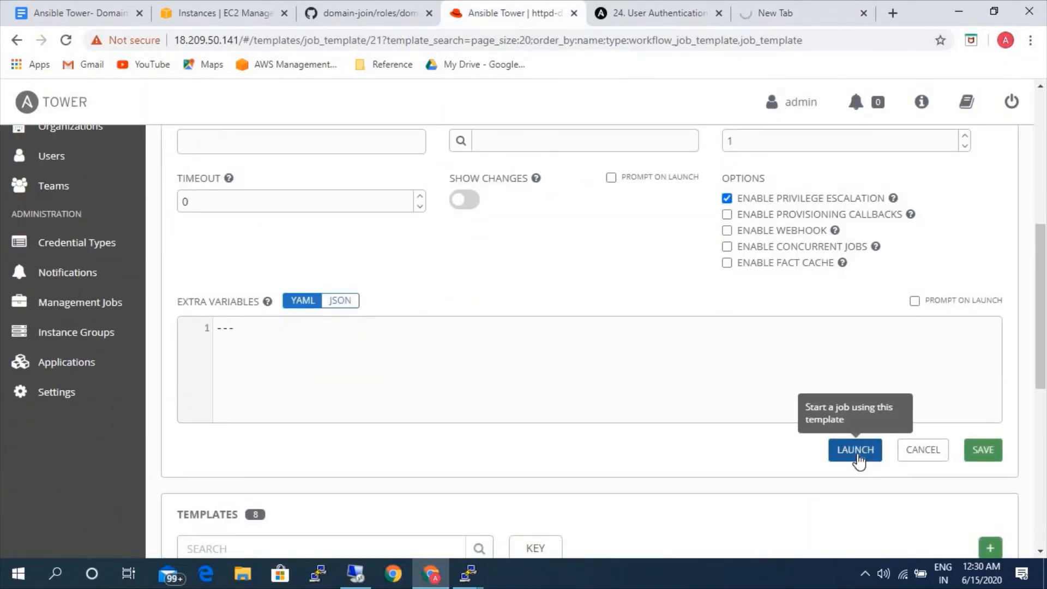
click(855, 450)
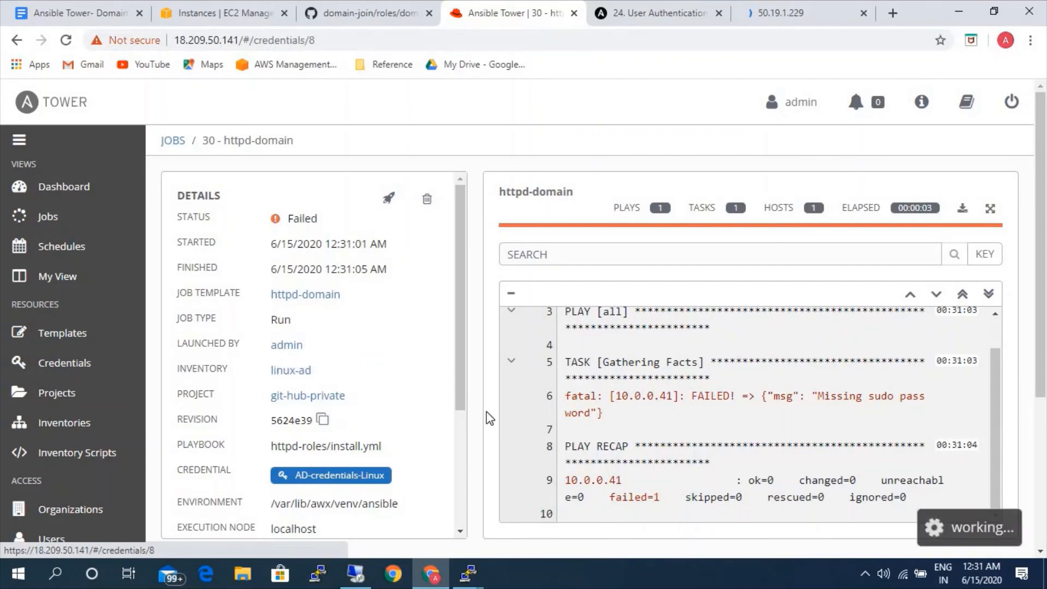
Enter the privilege escalation password in the AD-credentials-Linux credential and save it.
scroll(423, 420, down, 10)
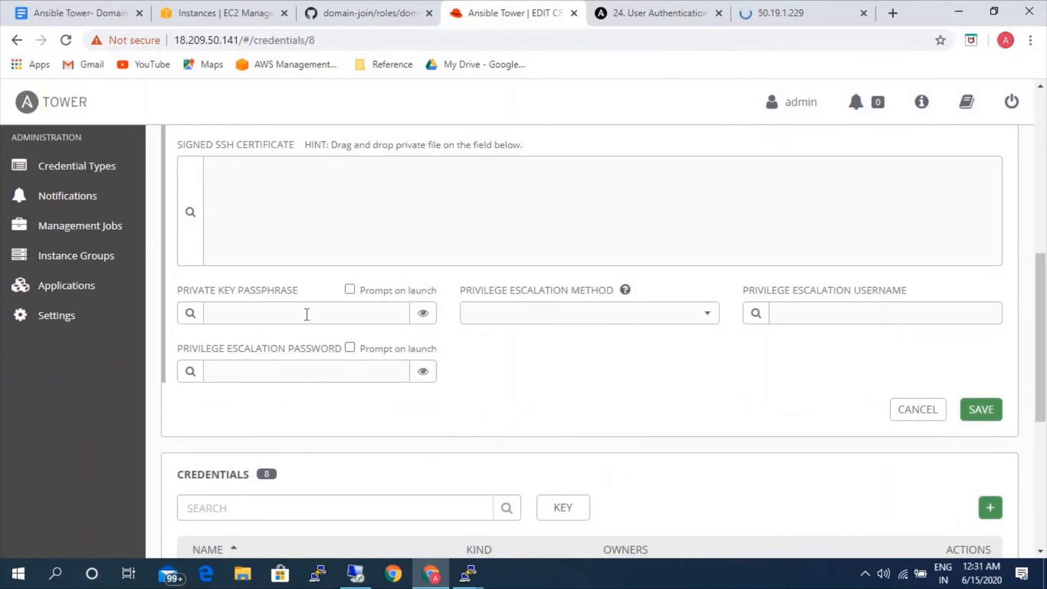
click(301, 371)
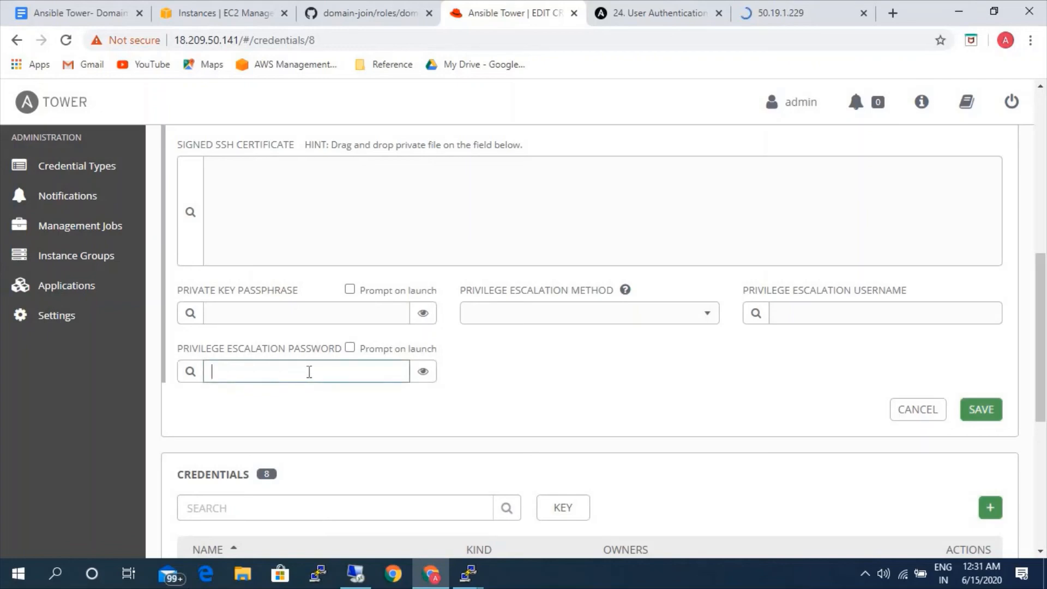
text(••••••••)
click(985, 414)
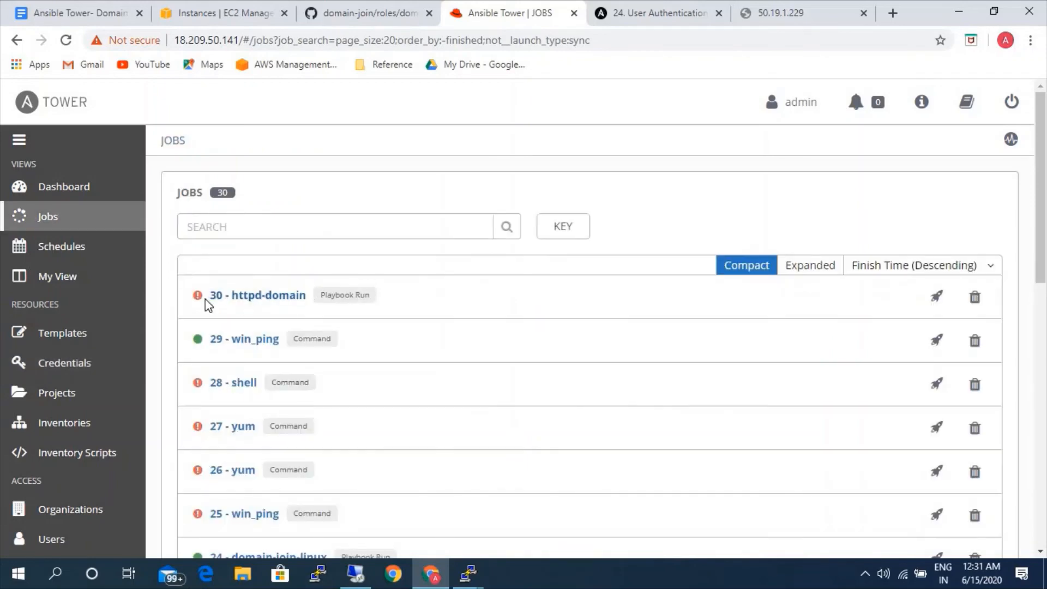
Relaunch the failed httpd-domain job and check the output of the new run.
mouse_move(938, 297)
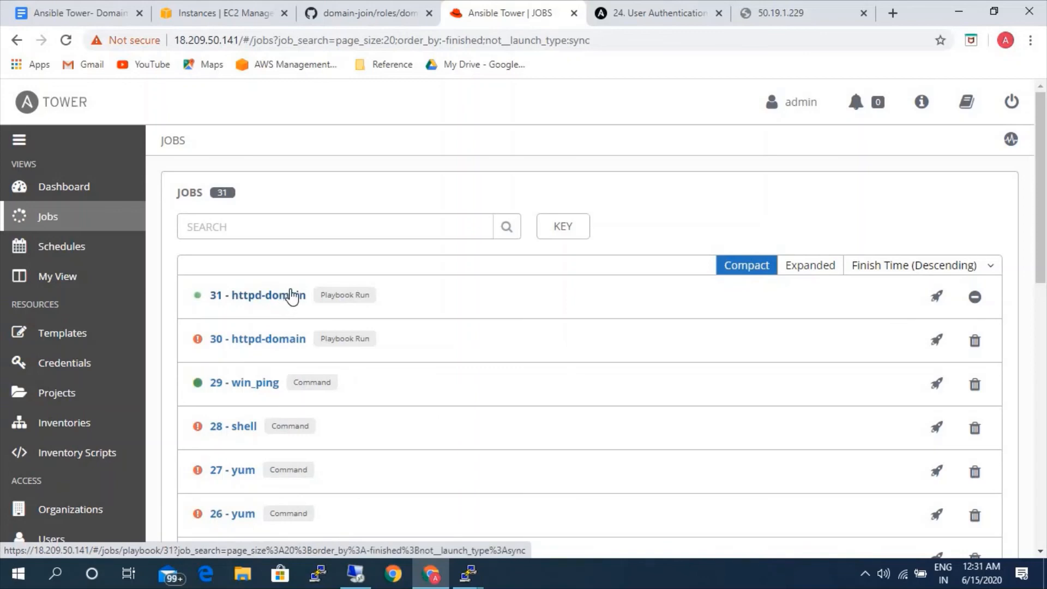
click(198, 299)
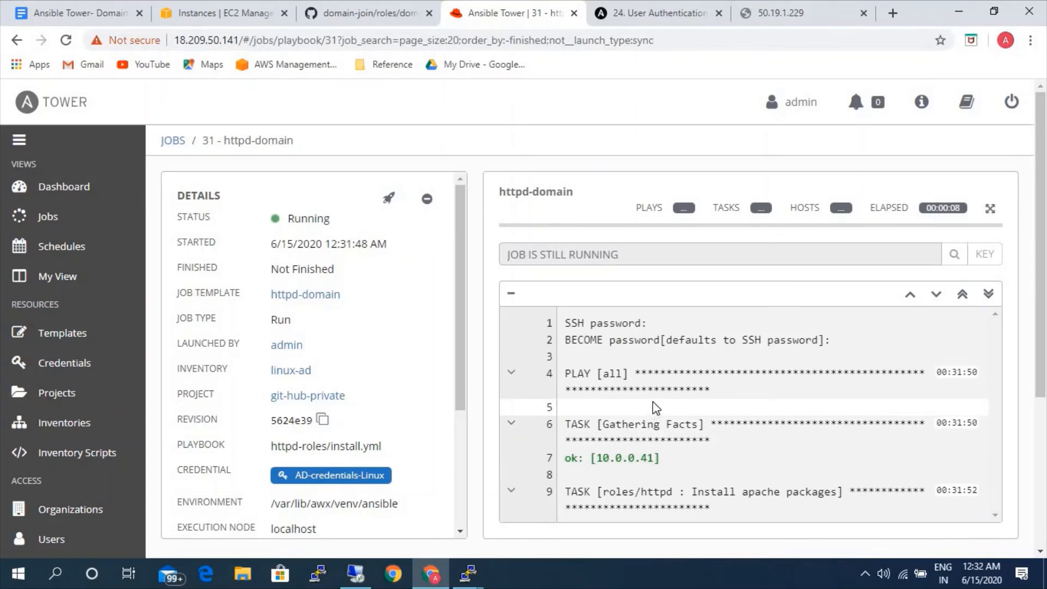
scroll(657, 408, down, 3)
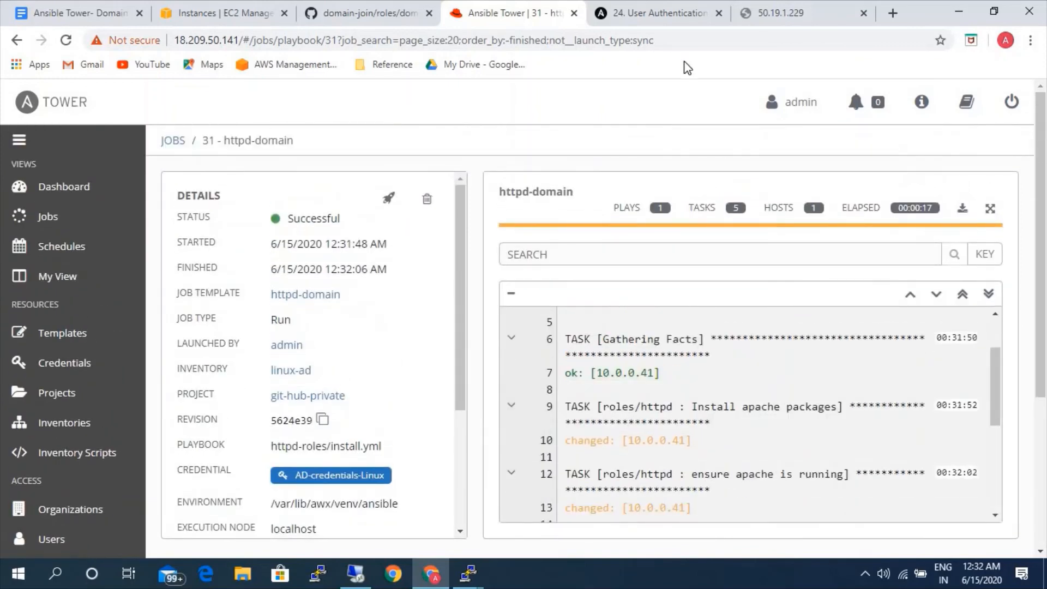
Reload the 50.19.1.229 page, and open the rhel-webserver instance's launch-wizard-24 security group in the EC2 console.
click(765, 15)
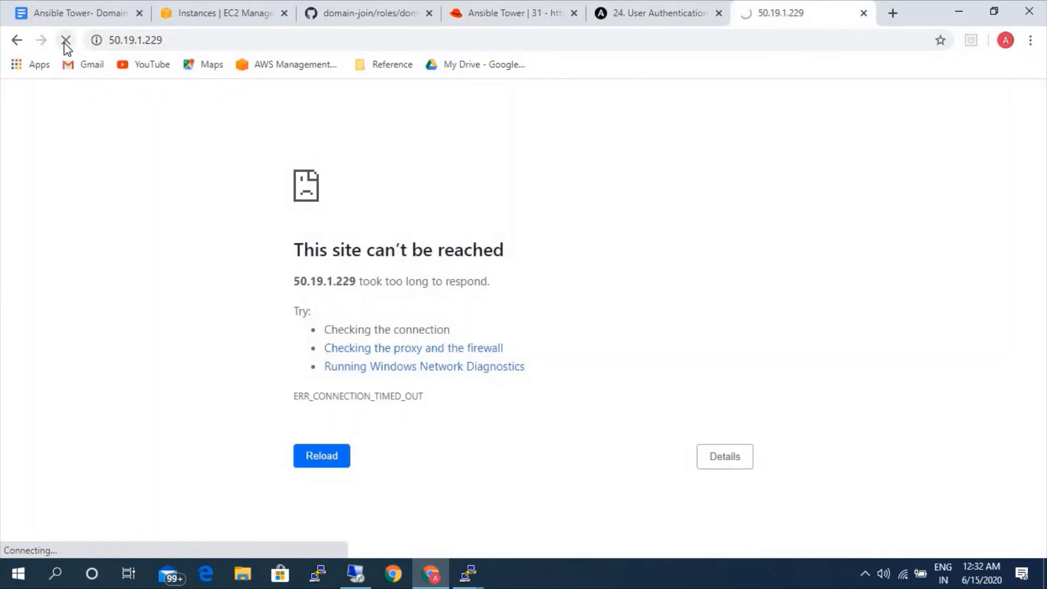
click(66, 41)
click(214, 11)
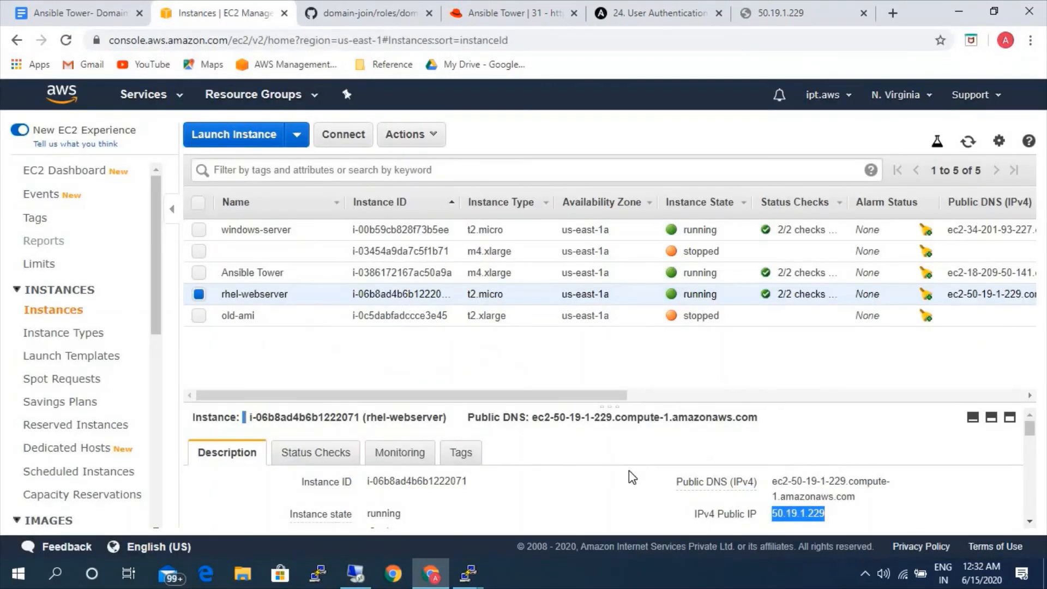
scroll(632, 477, down, 2)
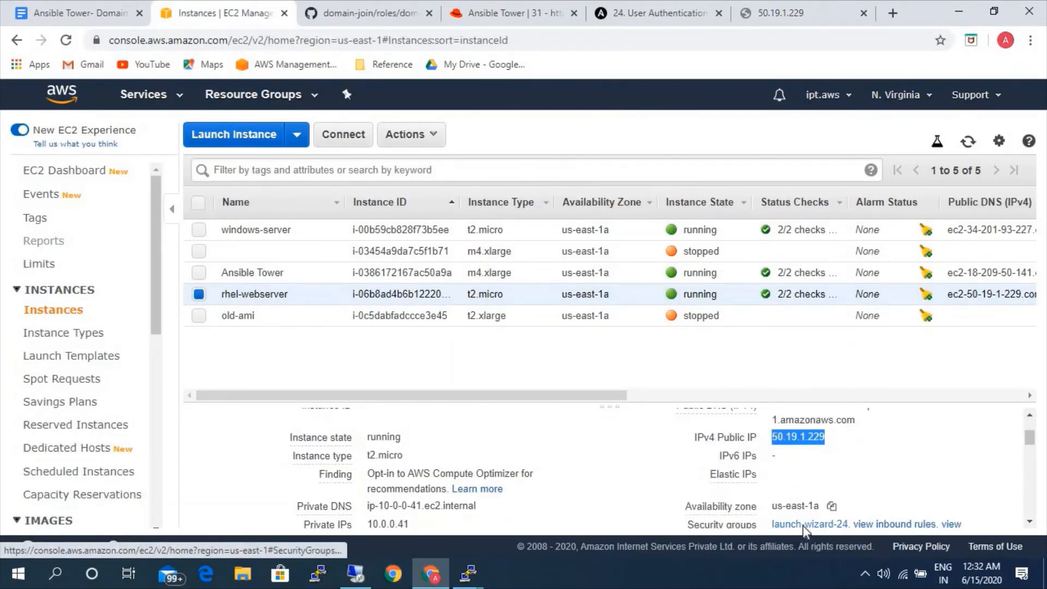
click(804, 525)
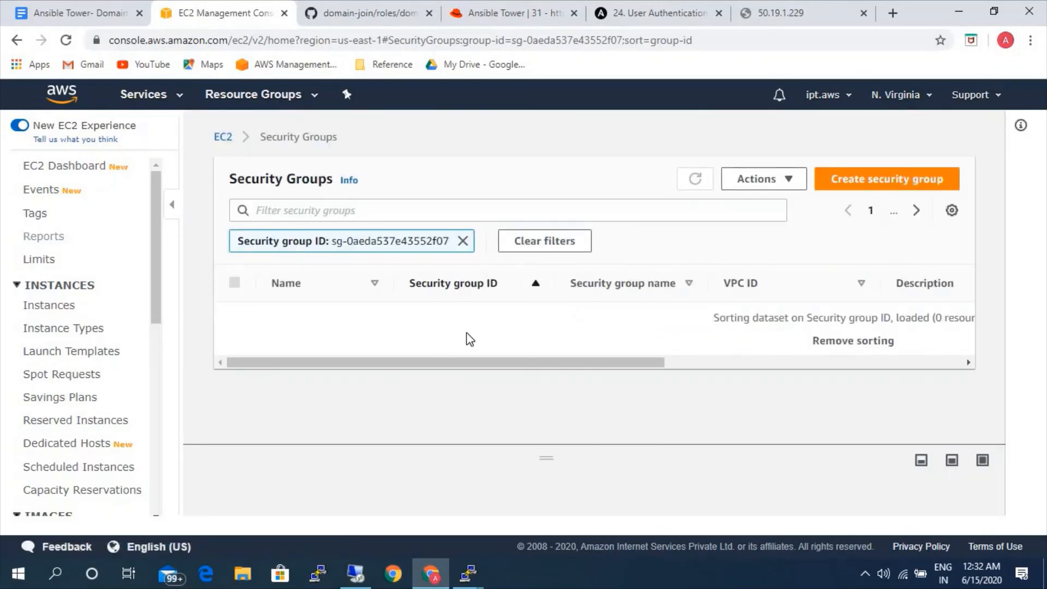
click(464, 315)
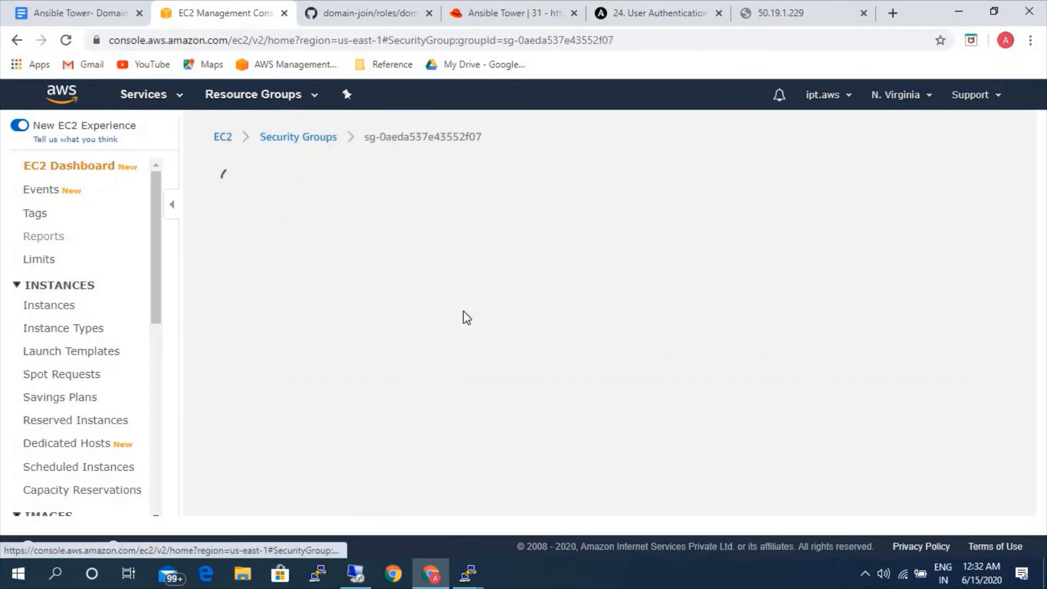
Add an inbound rule to the launch-wizard-24 security group allowing All traffic from Anywhere, and save the rules.
scroll(345, 391, down, 2)
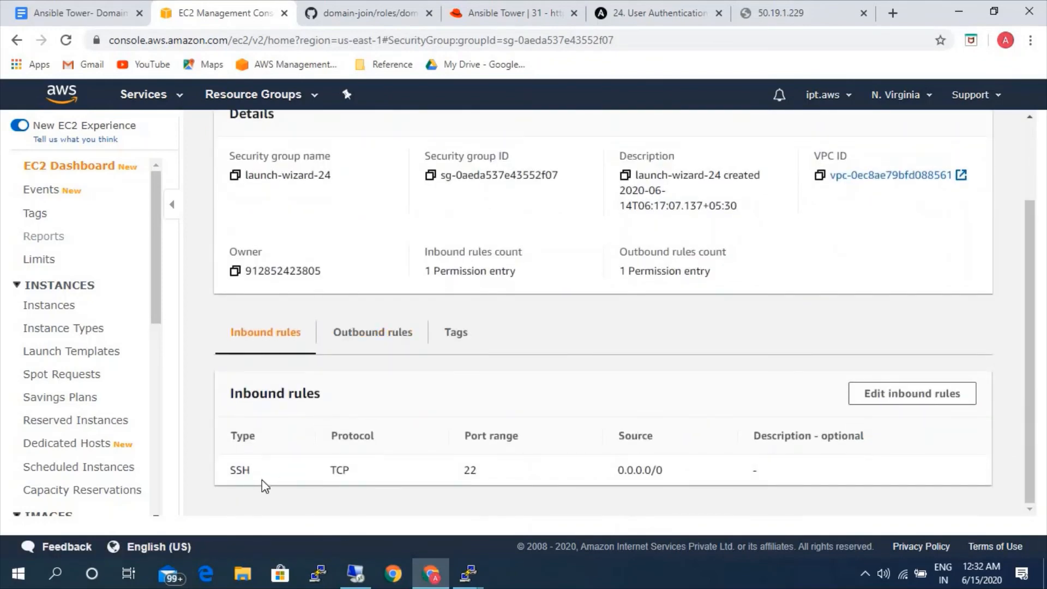
click(903, 404)
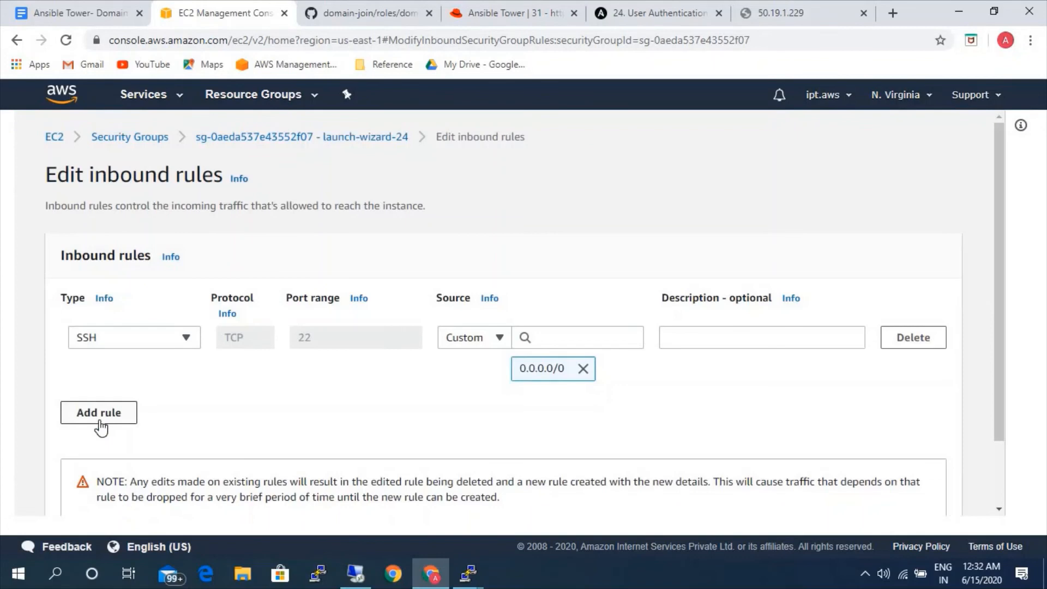
click(100, 428)
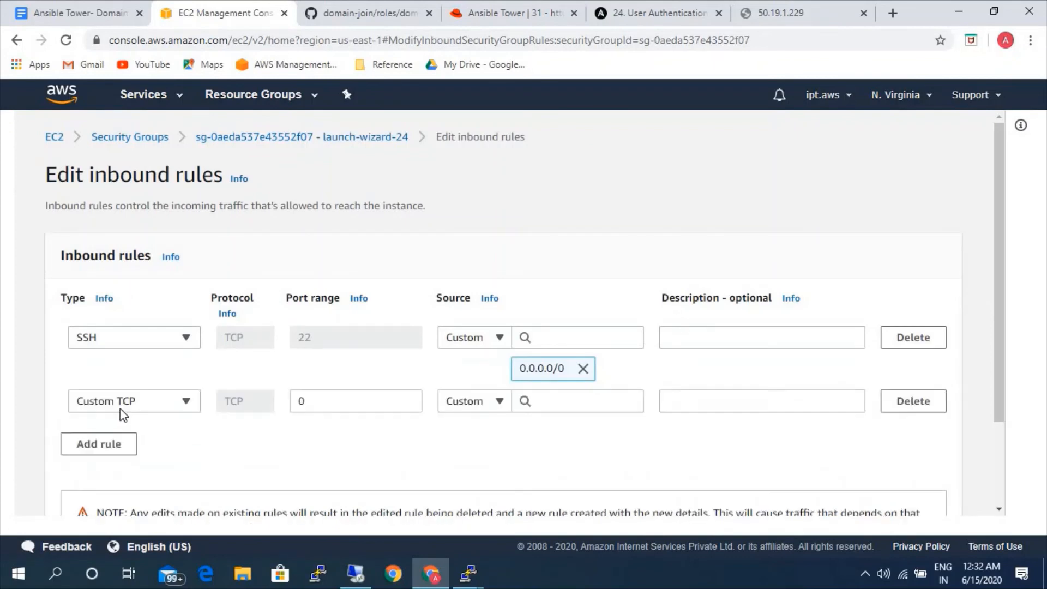
click(124, 407)
scroll(125, 327, down, 2)
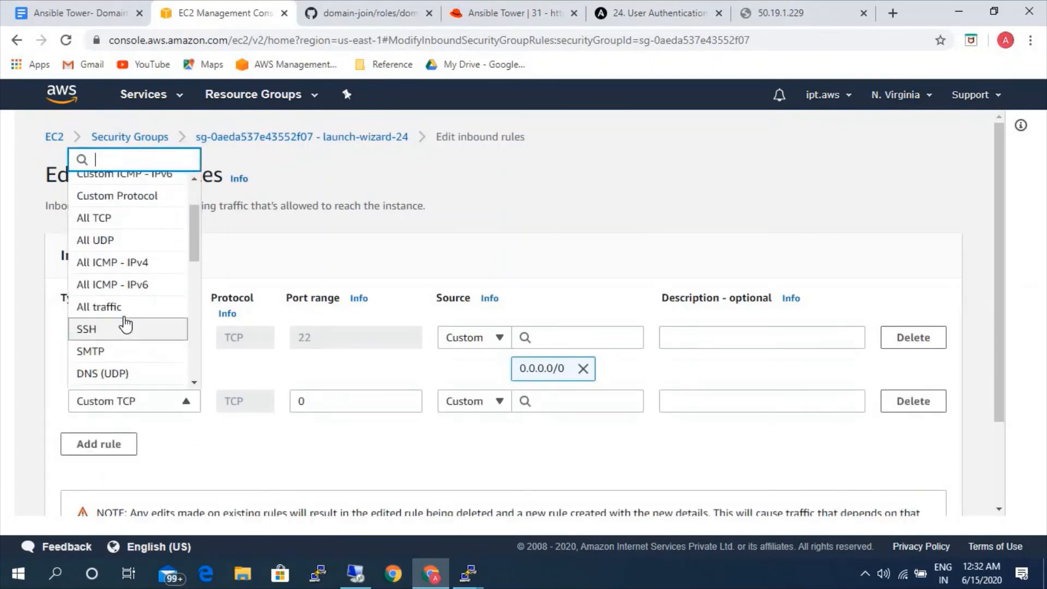
click(128, 307)
click(472, 400)
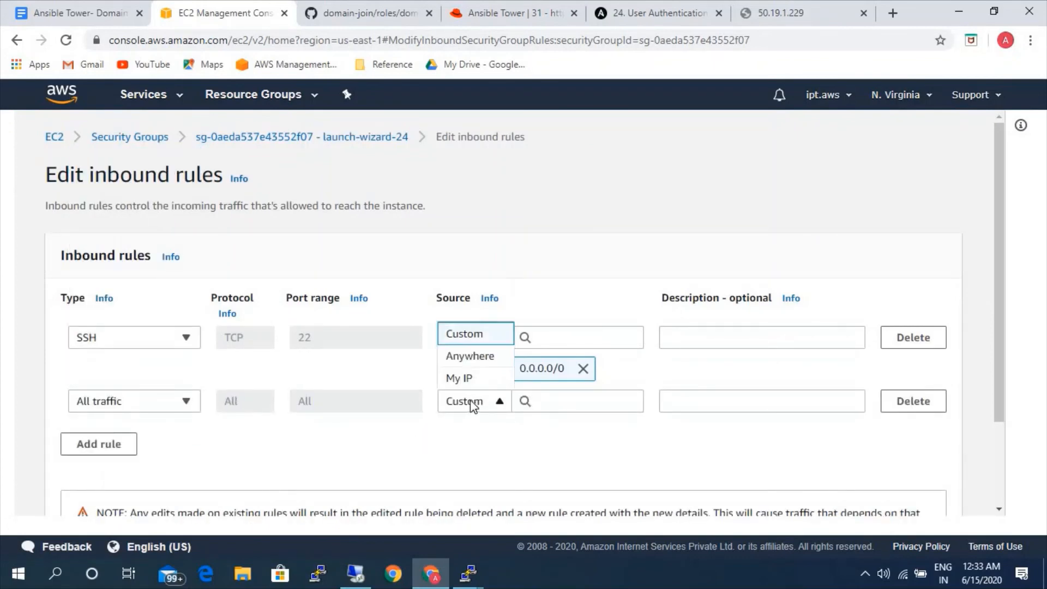
click(468, 355)
scroll(754, 463, down, 1)
scroll(754, 464, down, 3)
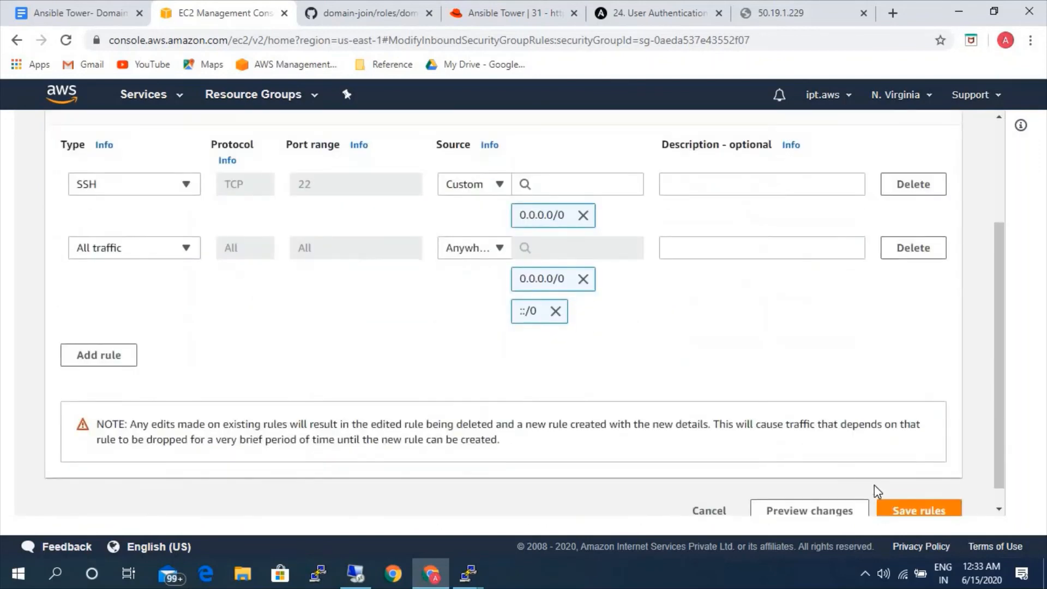
click(905, 488)
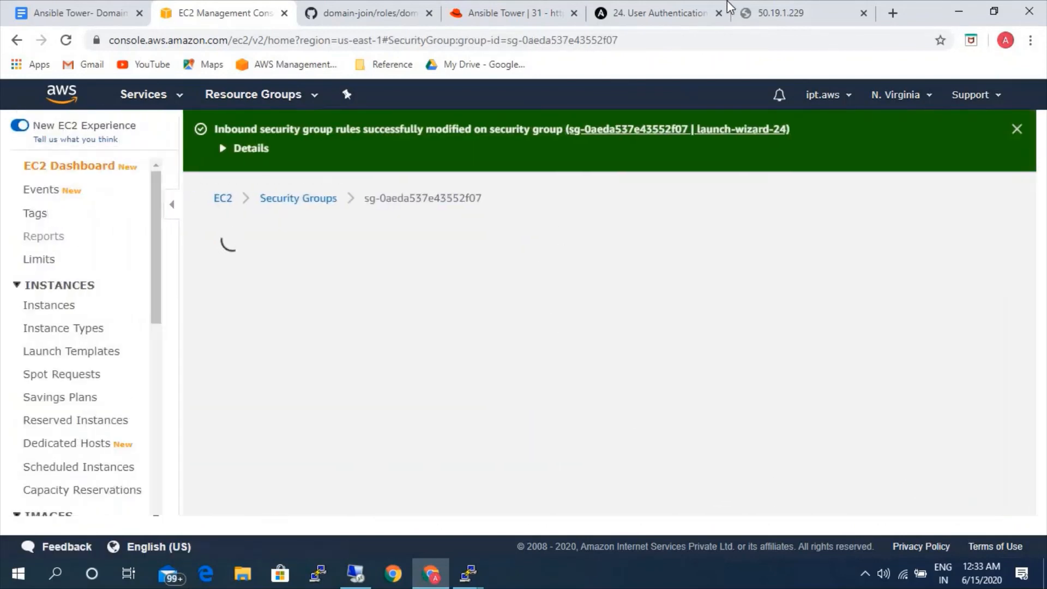
Reload the website at 50.19.1.229 and look through its home page.
click(759, 11)
click(68, 43)
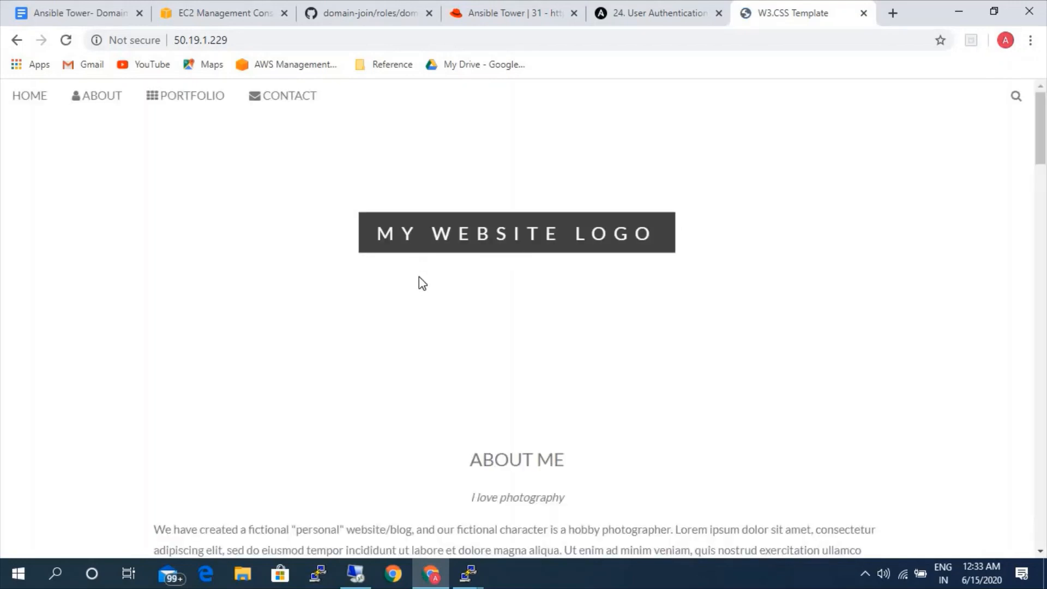
scroll(423, 297, down, 5)
scroll(427, 330, down, 15)
scroll(427, 333, up, 12)
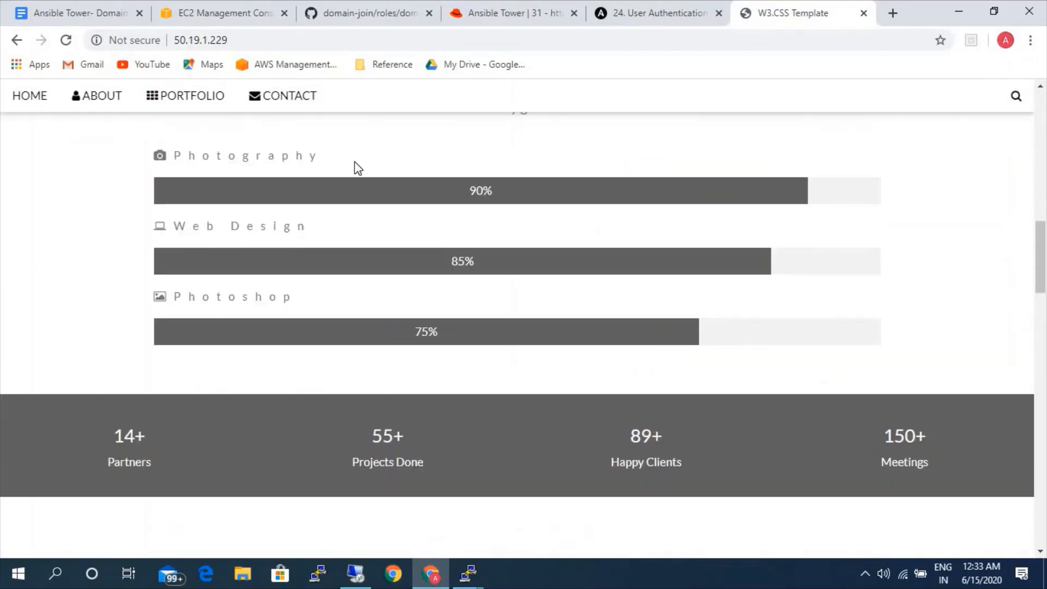
Switch to the domain-join Google Docs document and review the domain credential prerequisites and the three inventory variable lines.
click(191, 8)
click(108, 8)
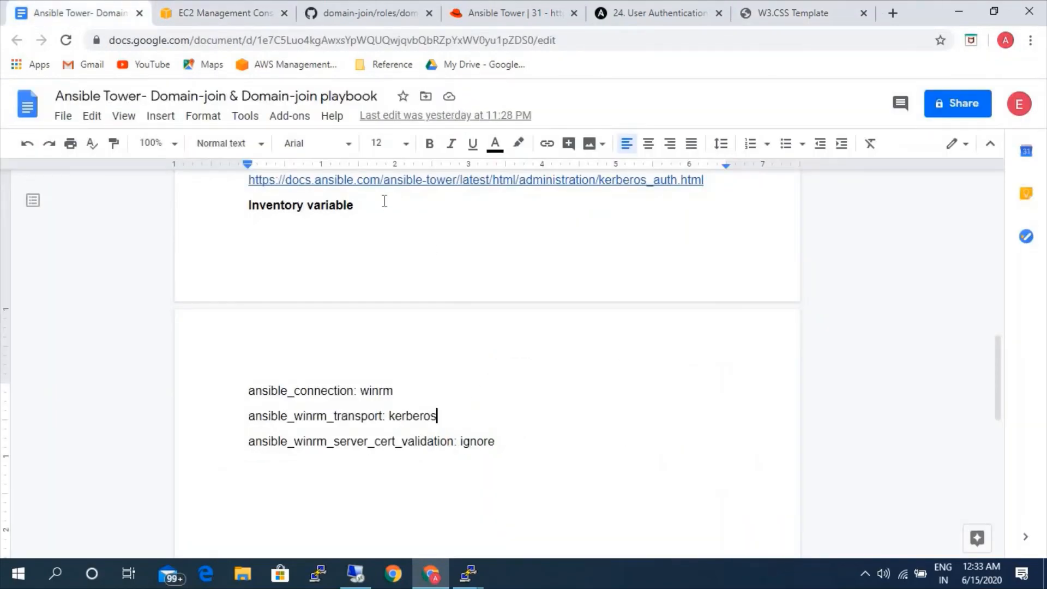
key(ctrl+Home)
key(ctrl+End)
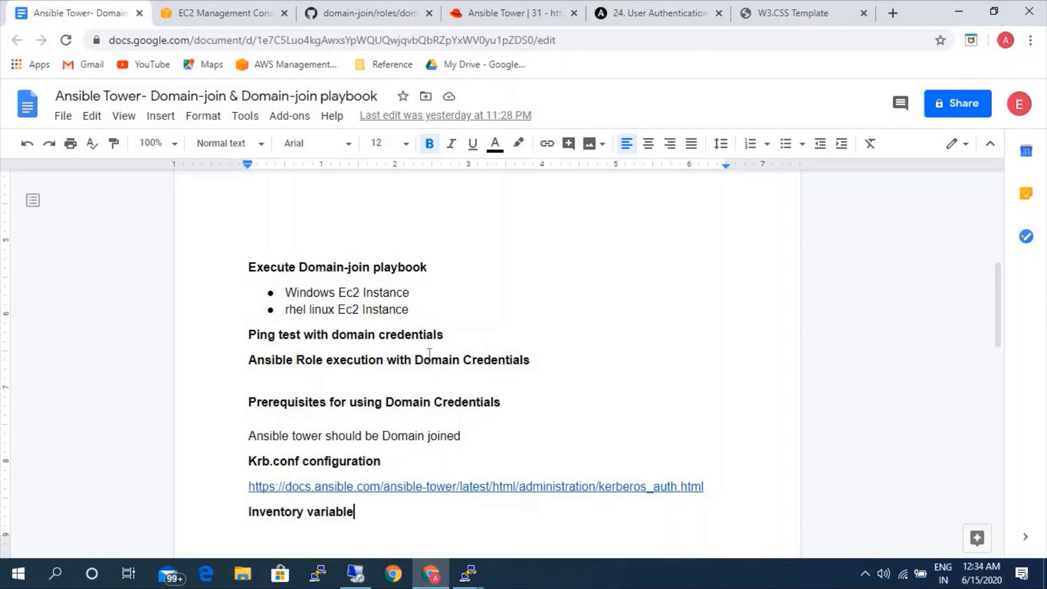
scroll(436, 363, down, 3)
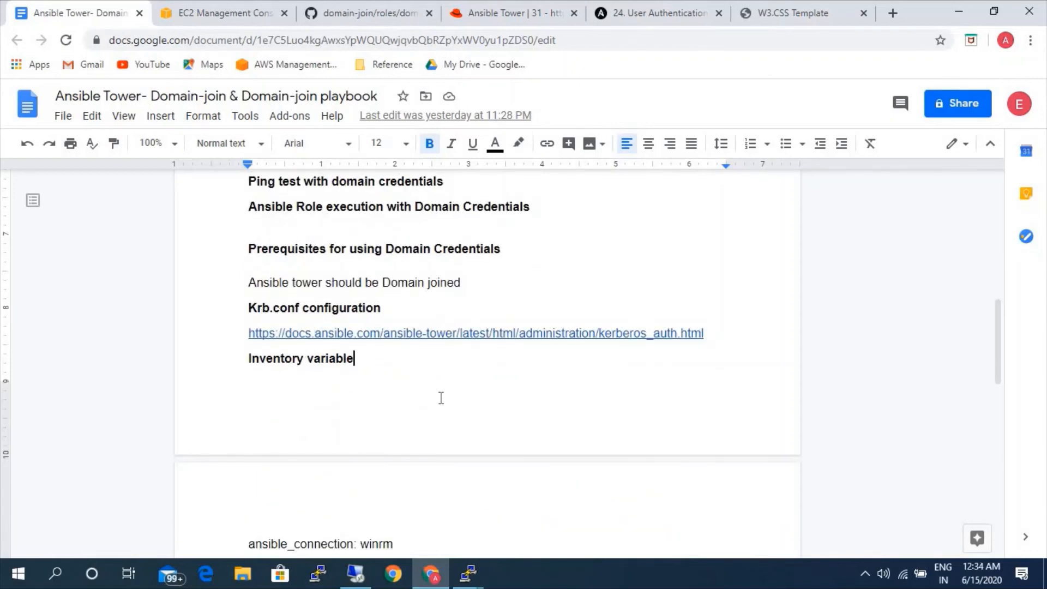
scroll(438, 398, down, 3)
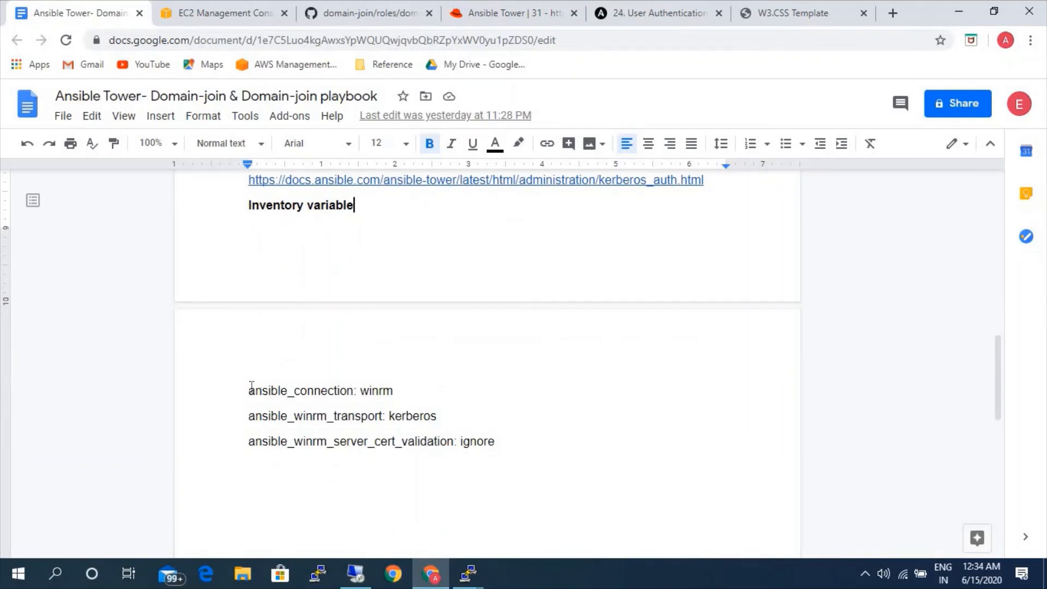
drag(254, 388, 496, 443)
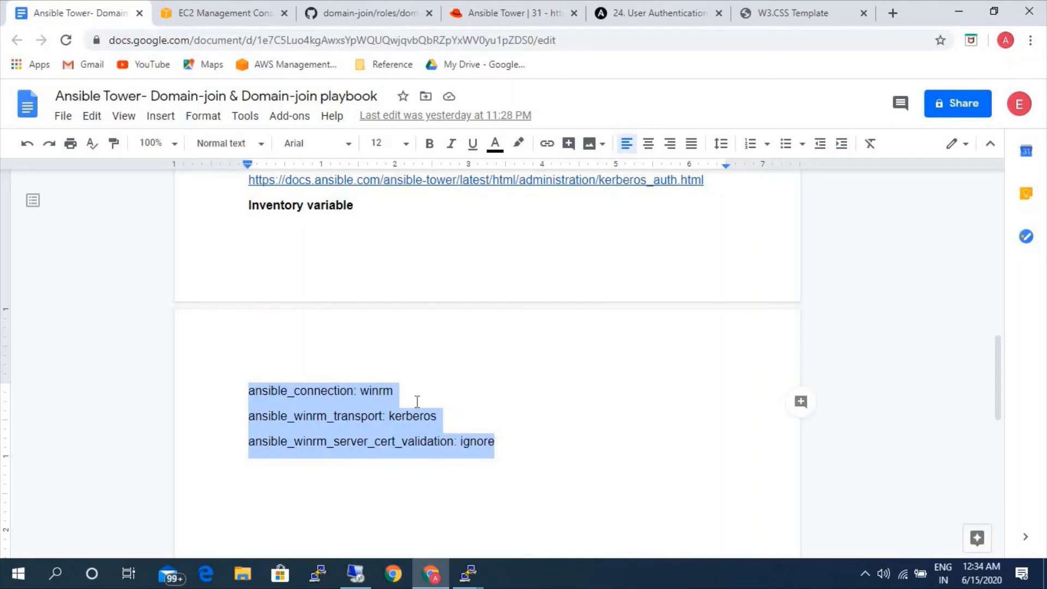
scroll(421, 406, up, 15)
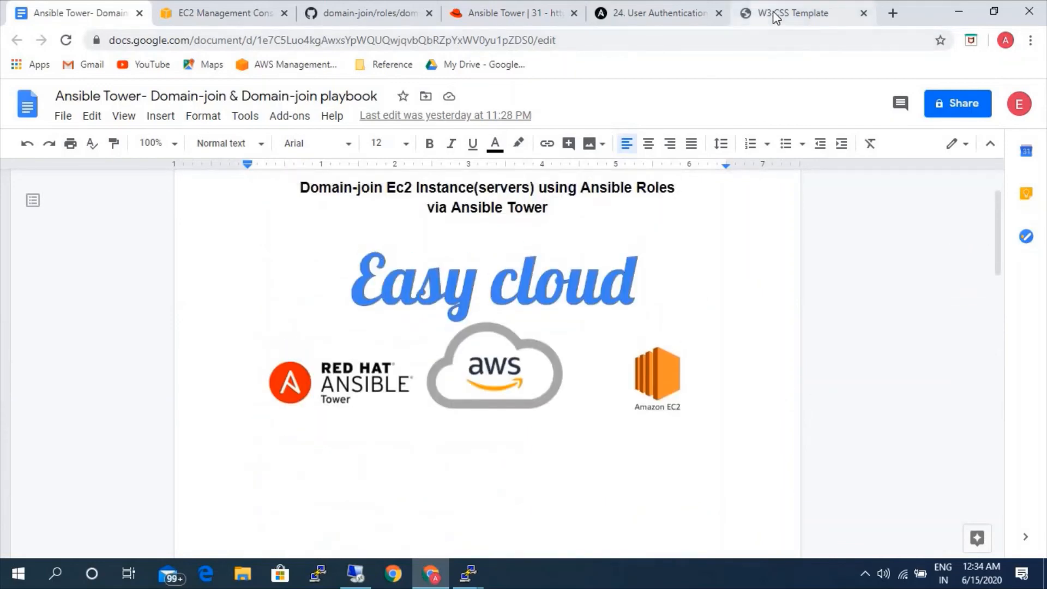
View the top of the deployed website at 50.19.1.229 once more, and return to the domain-join document's title page.
click(794, 13)
scroll(486, 292, up, 5)
scroll(486, 292, up, 3)
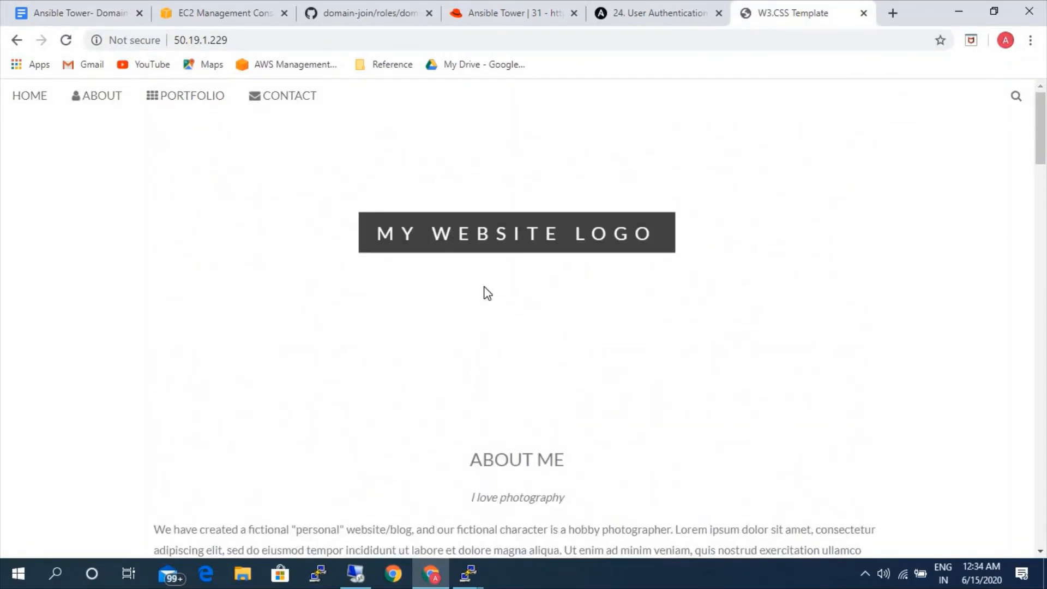
click(173, 9)
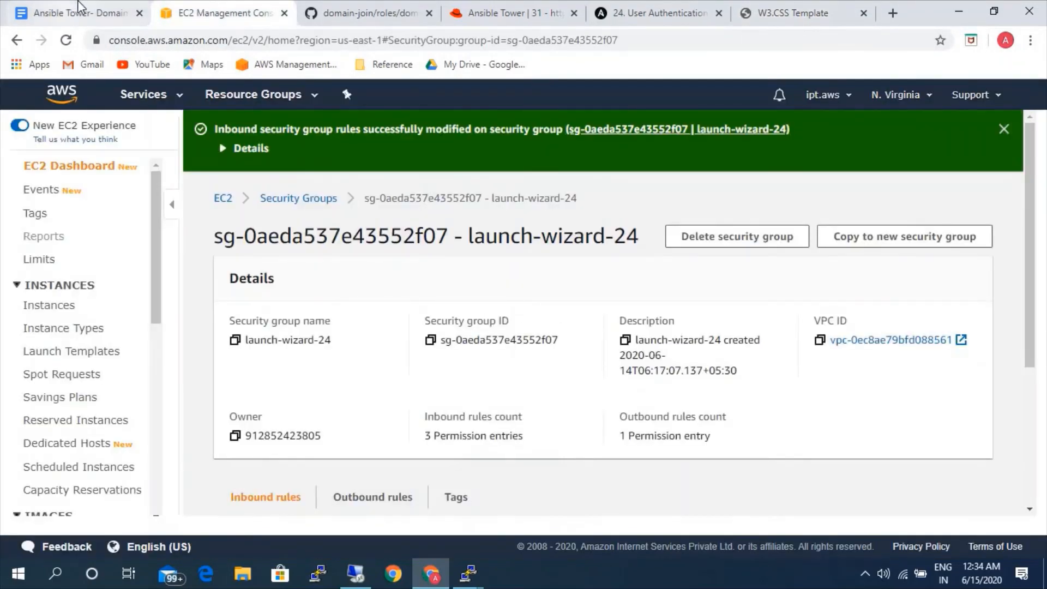
click(79, 9)
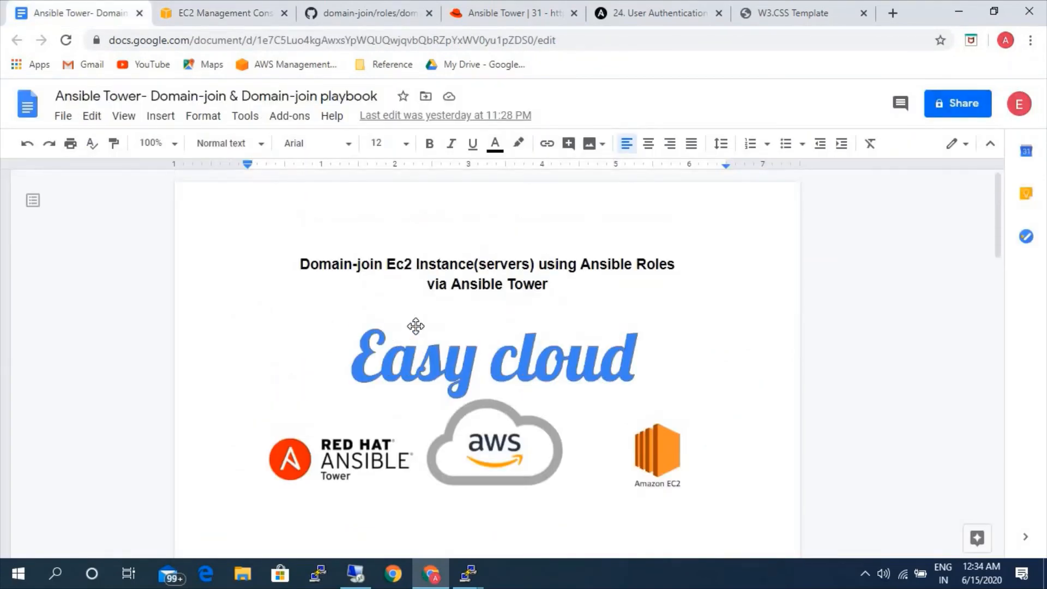